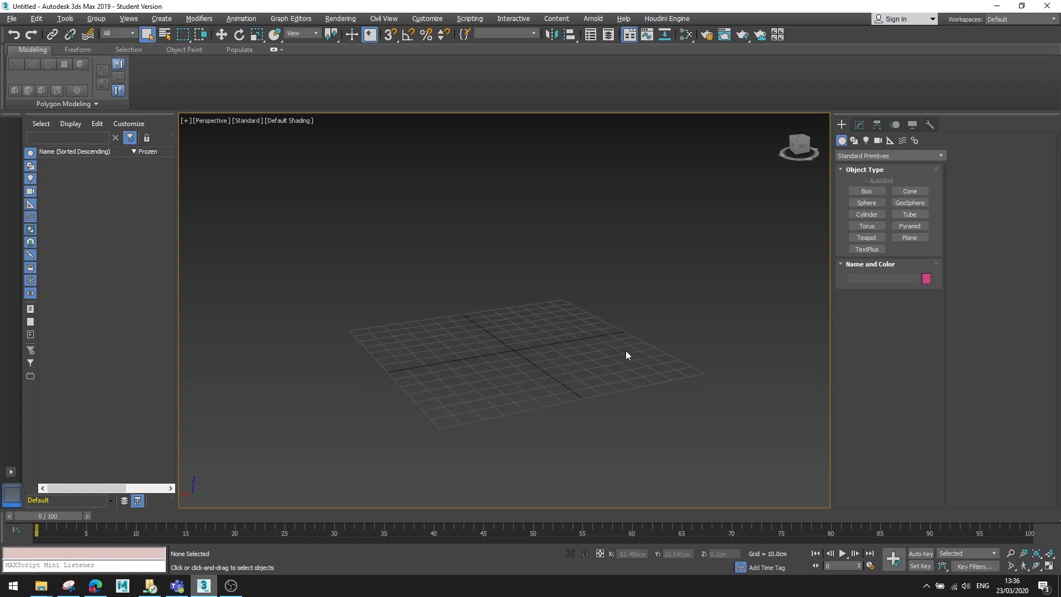
middle_click_drag(599, 355, 517, 362, "alt")
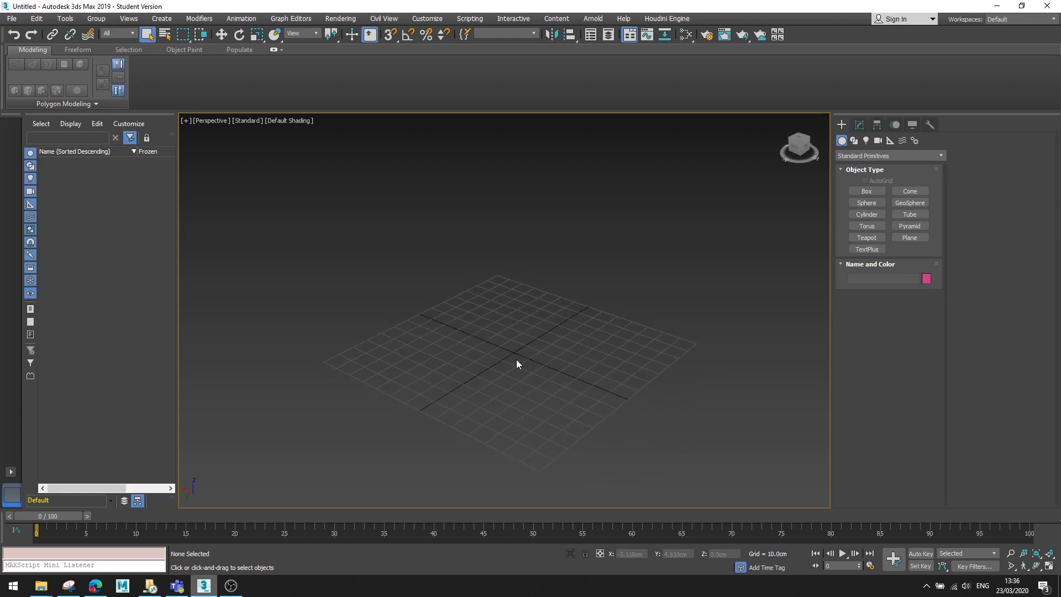
middle_click_drag(535, 405, 588, 375, "alt")
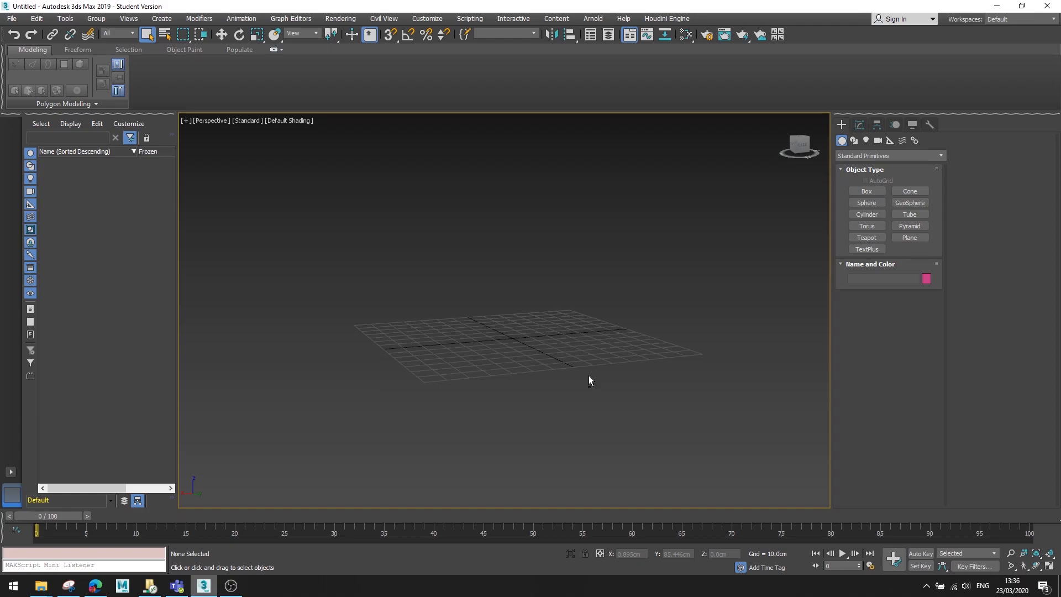
middle_click_drag(579, 339, 525, 366, "alt")
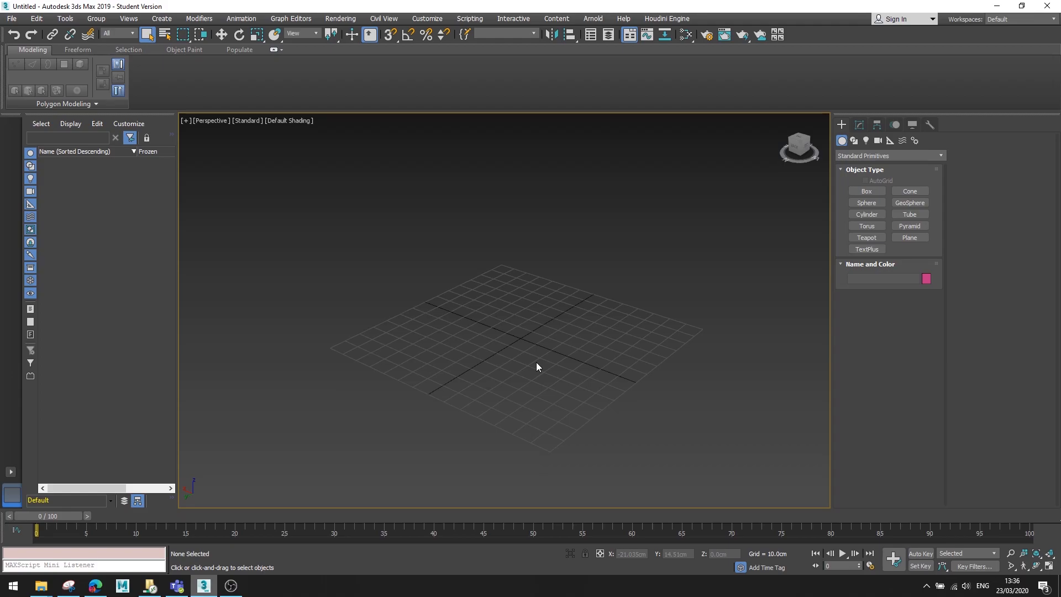
middle_click_drag(536, 362, 655, 369, "alt")
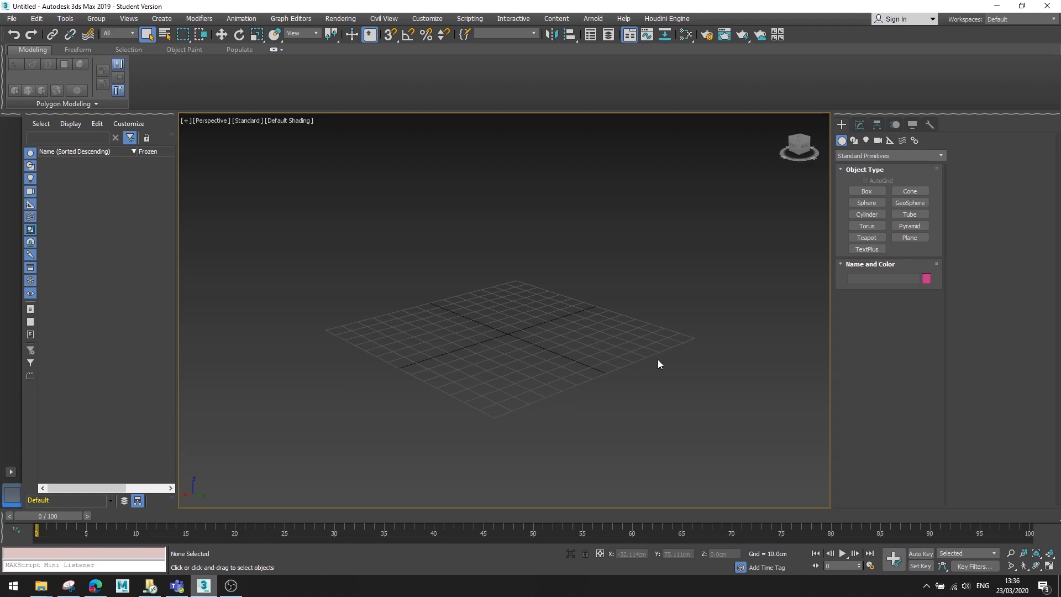
middle_click_drag(674, 208, 575, 230)
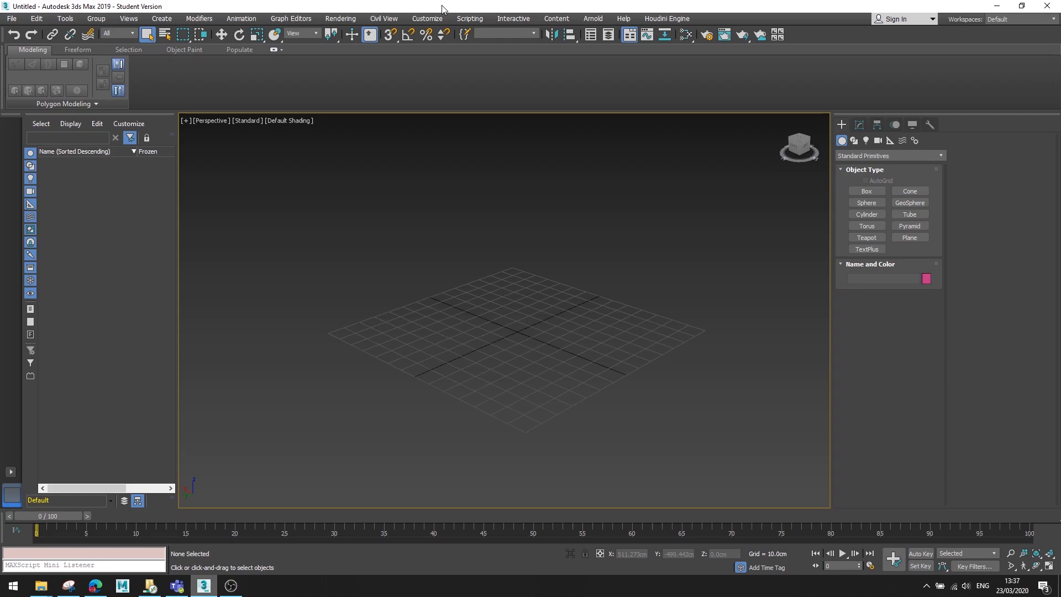
Confirm the units setup with a system unit scale of 1 unit = 1.0 centimeters and metric centimeters as display units.
left_click(417, 20)
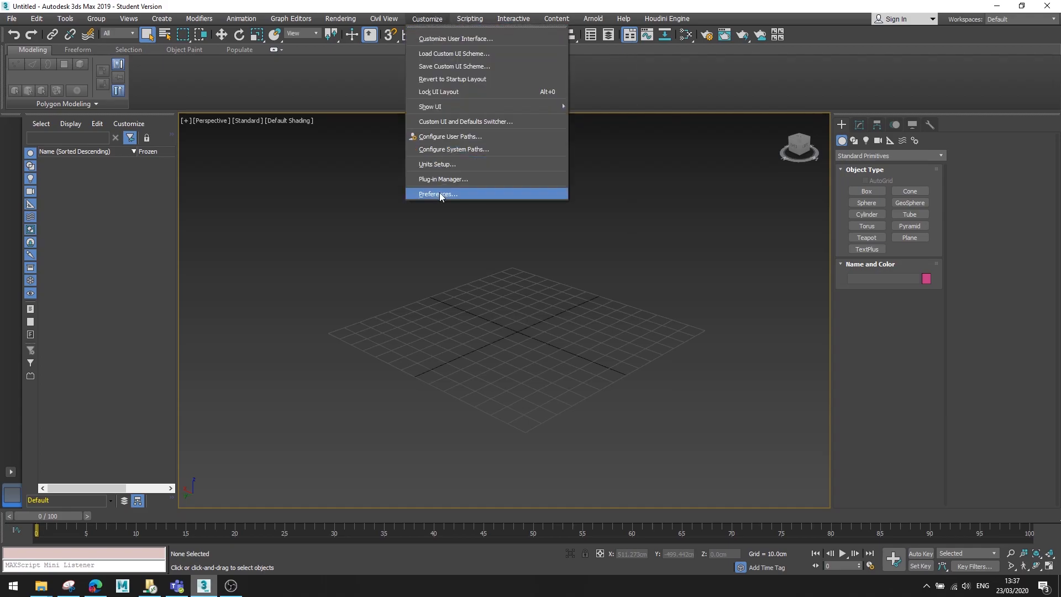
left_click(465, 163)
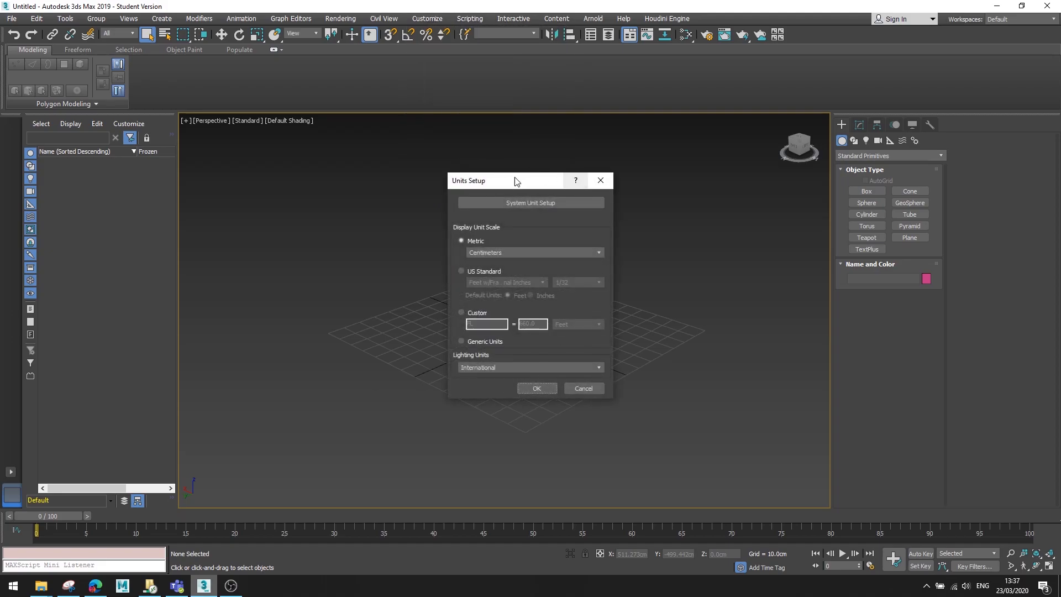
left_click(561, 202)
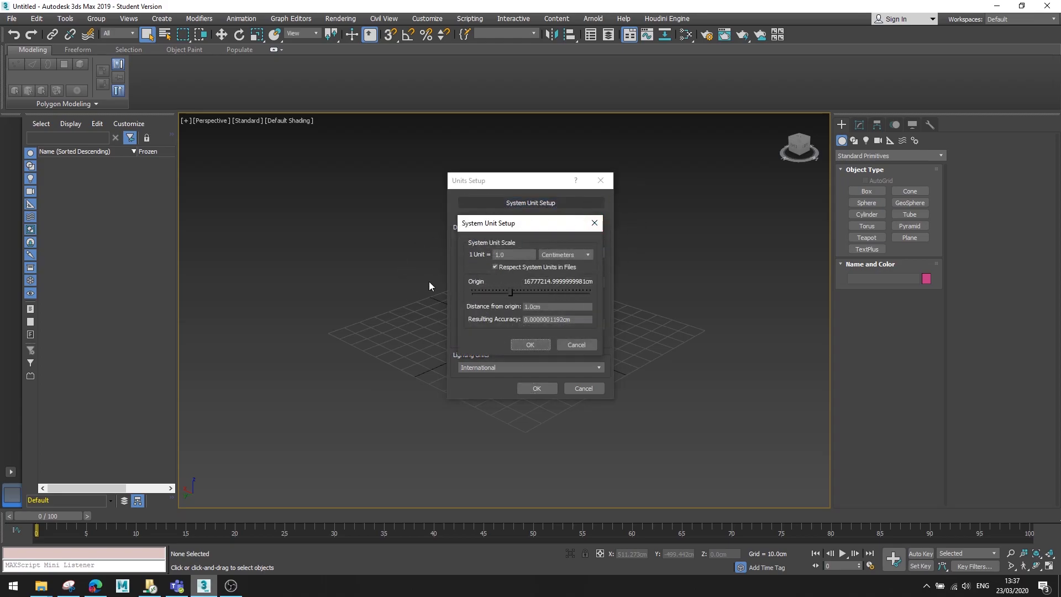
left_click(541, 345)
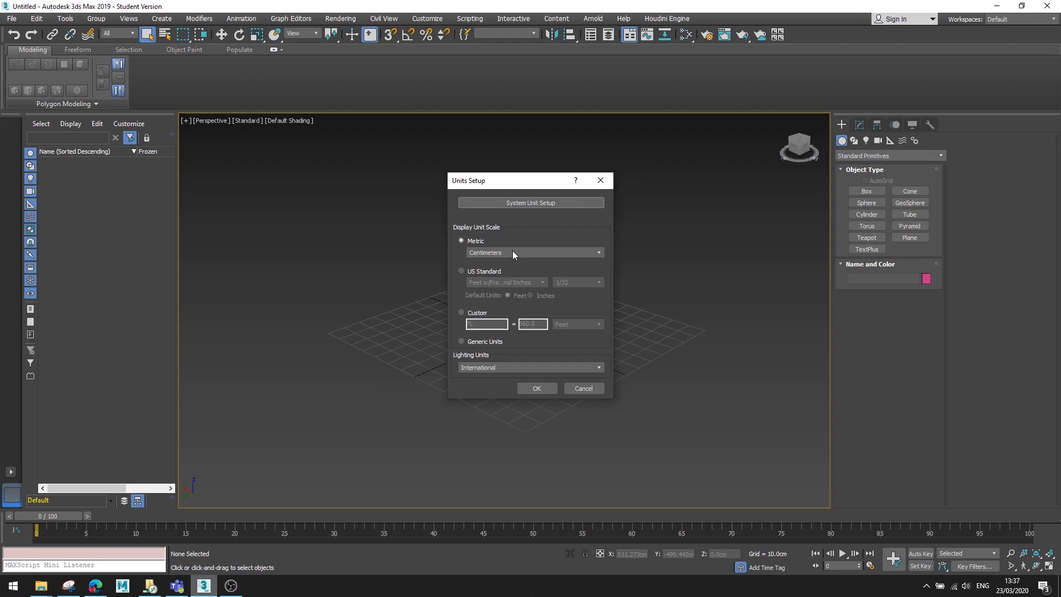
left_click(554, 252)
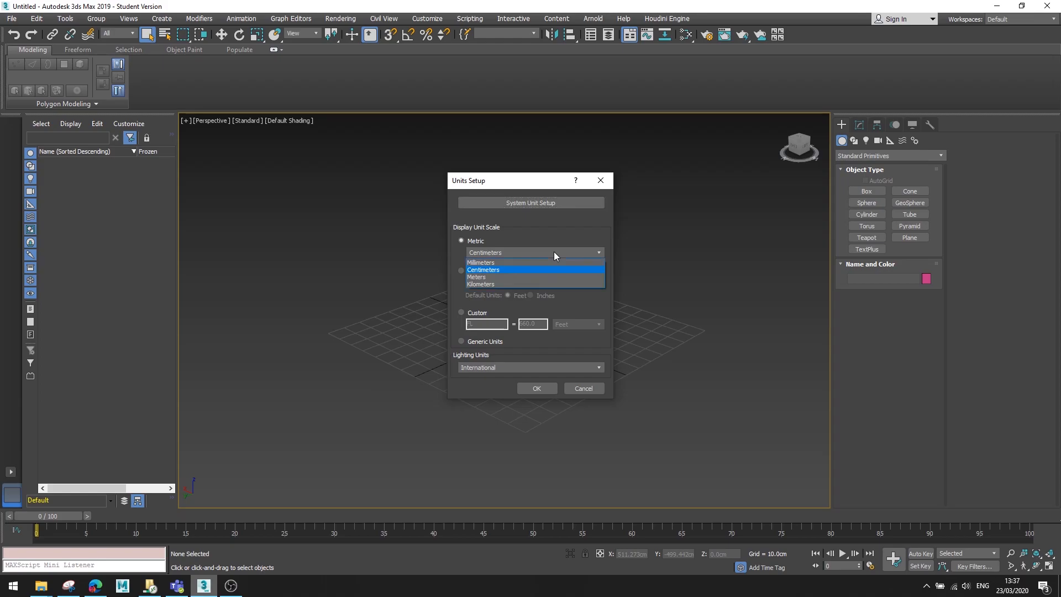
left_click(517, 272)
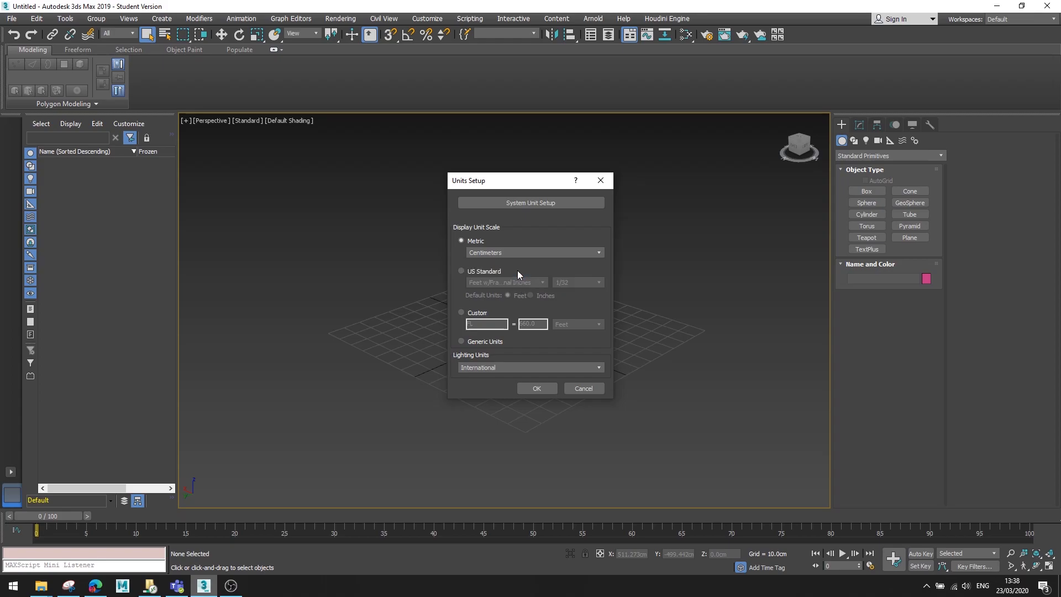
left_click(550, 390)
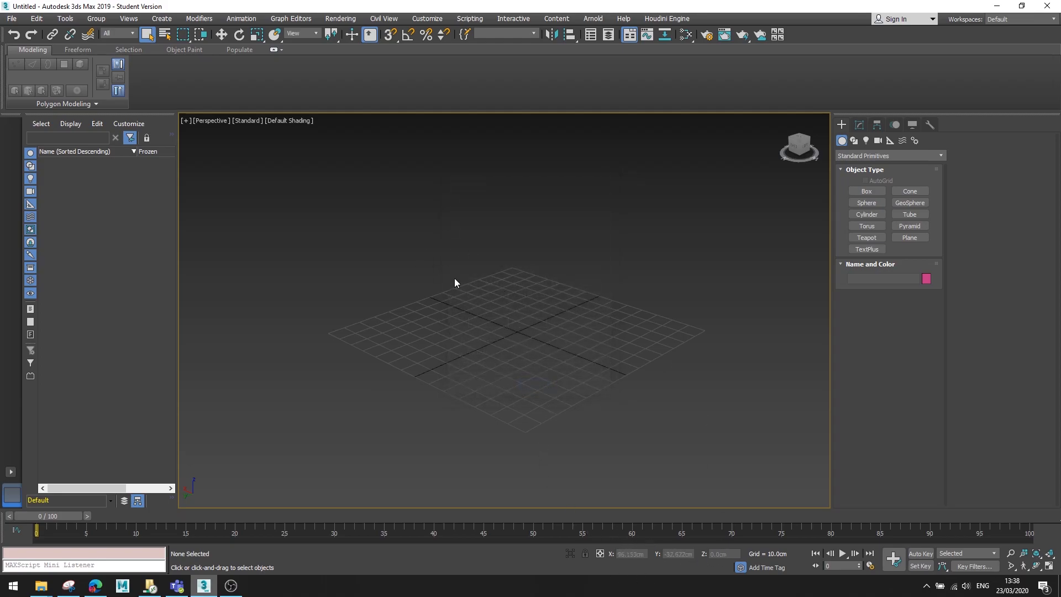
mouse_move(564, 333)
middle_mouse_down("alt")
mouse_move(658, 327)
mouse_move(571, 356)
mouse_move(565, 340)
middle_mouse_up("alt")
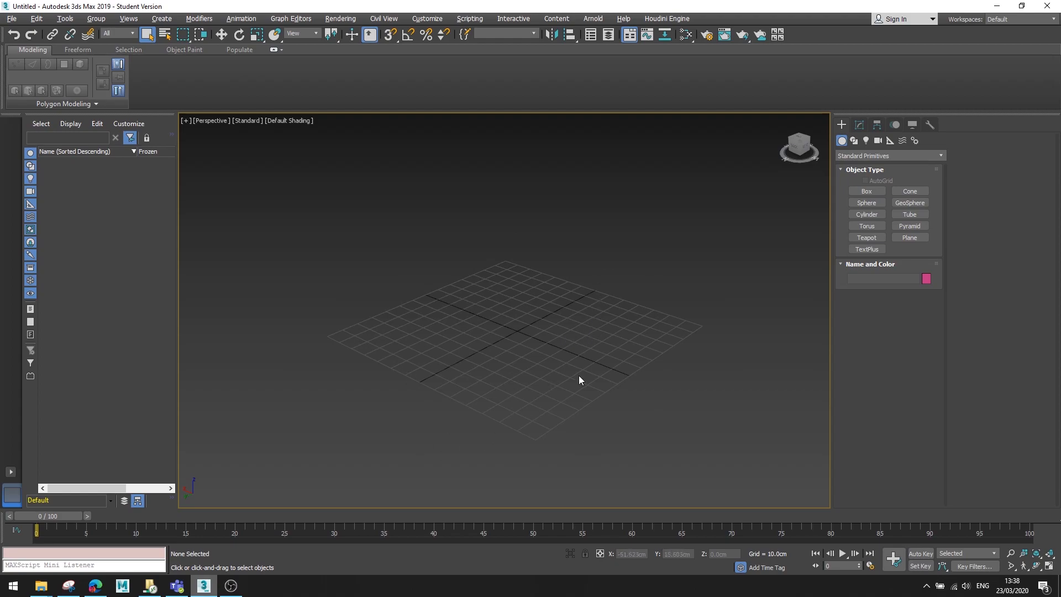
Switch to the web browser and run an image search for "arcade machine" in a new tab.
left_click(95, 586)
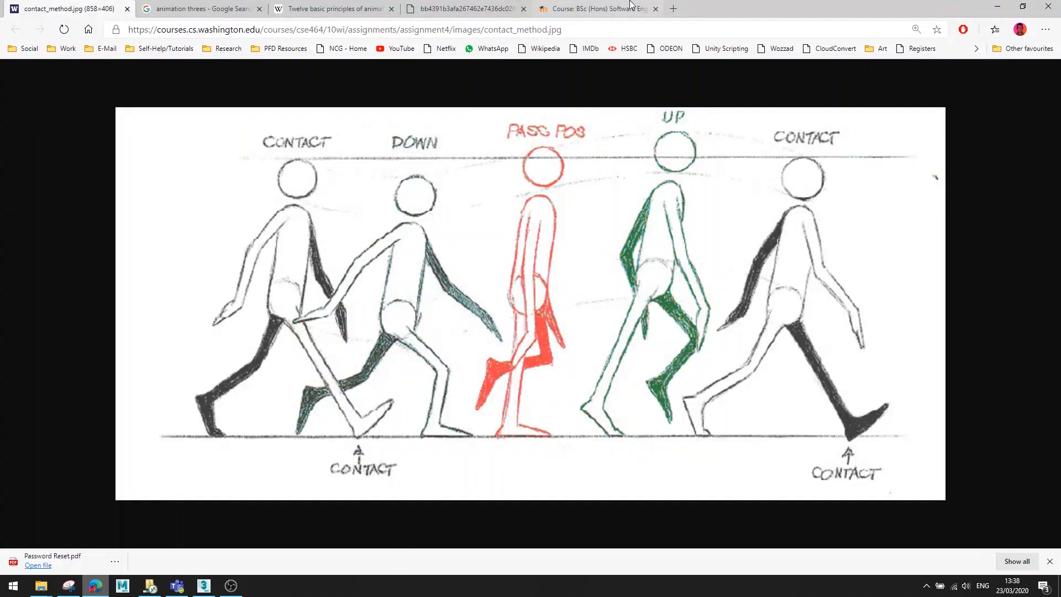
left_click(673, 9)
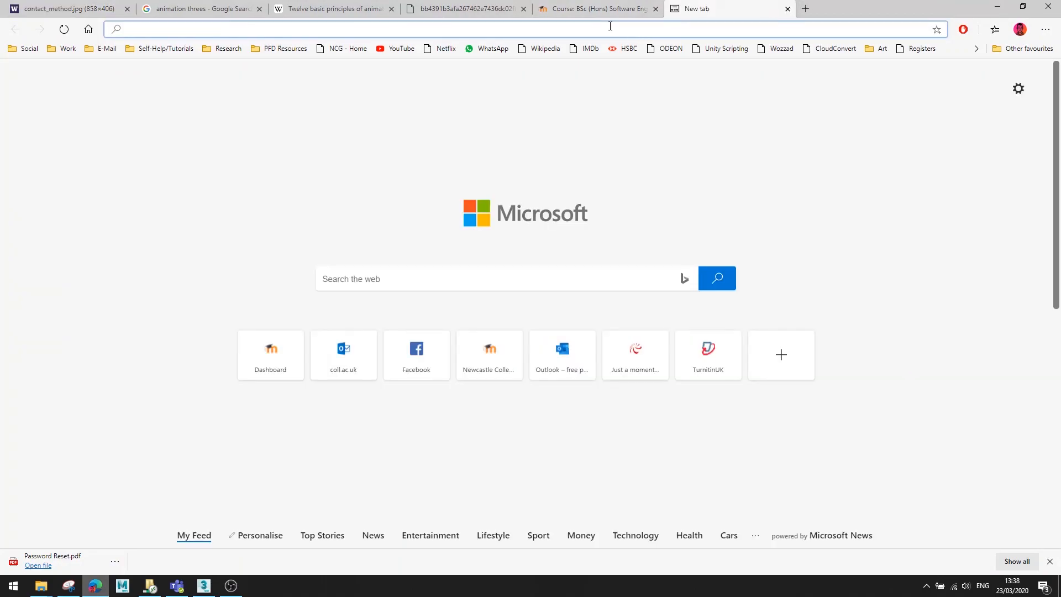
type("aracde")
key("BackSpace")
key("BackSpace")
key("BackSpace")
key("BackSpace")
key("BackSpace")
type("cade machine")
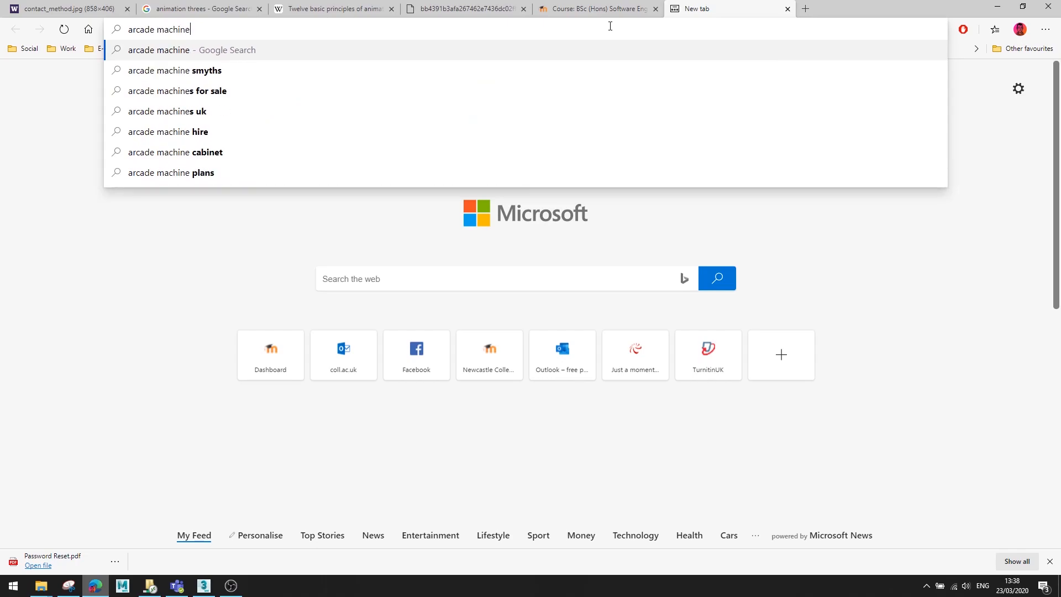
key("Return")
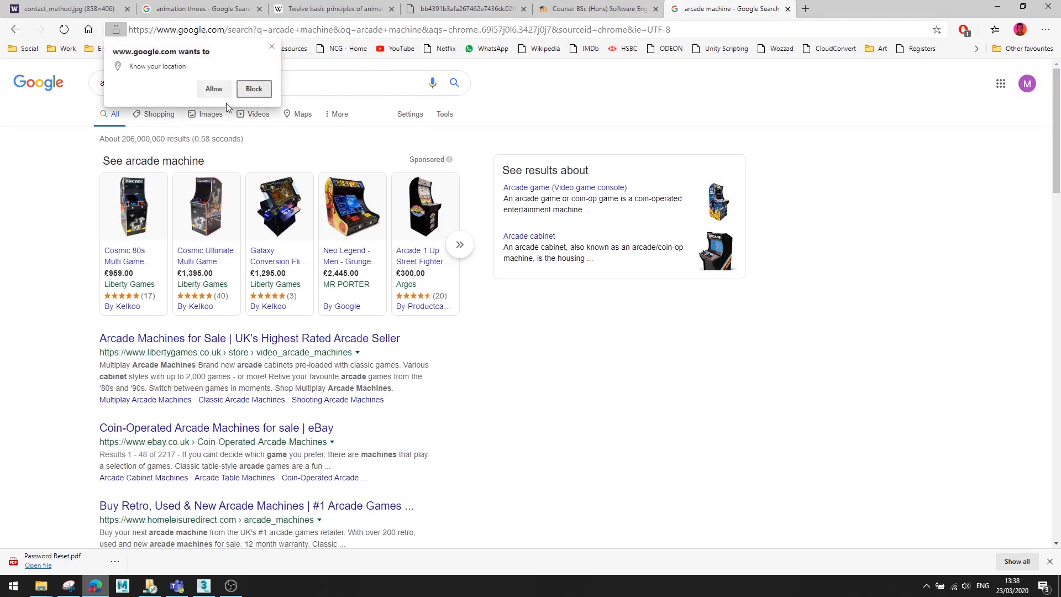
left_click(206, 116)
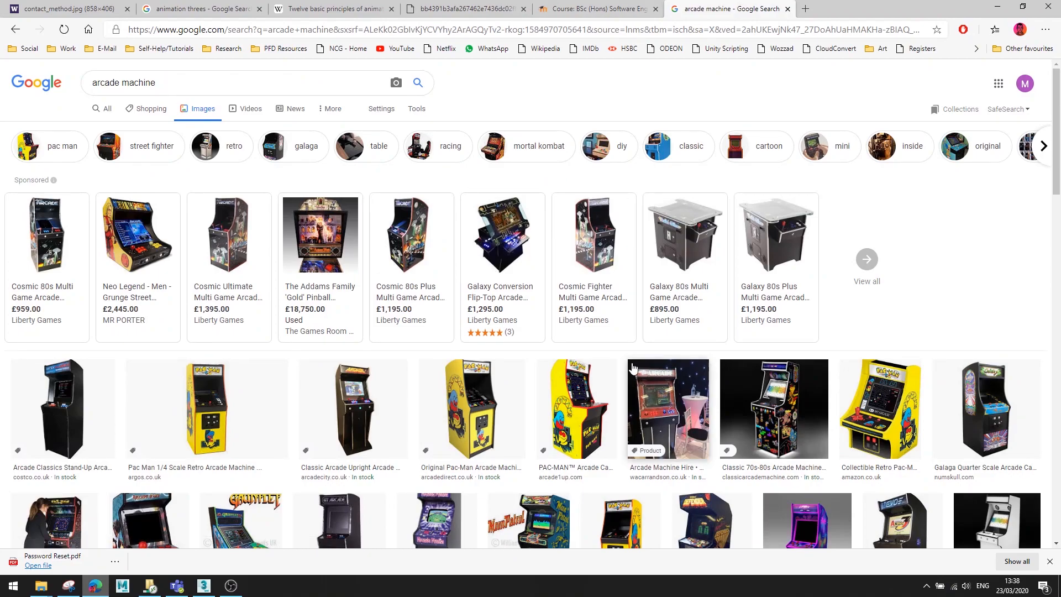
Open the full-size image of the black Arcade Classics stand-up machine in its own browser tab.
left_click(100, 408)
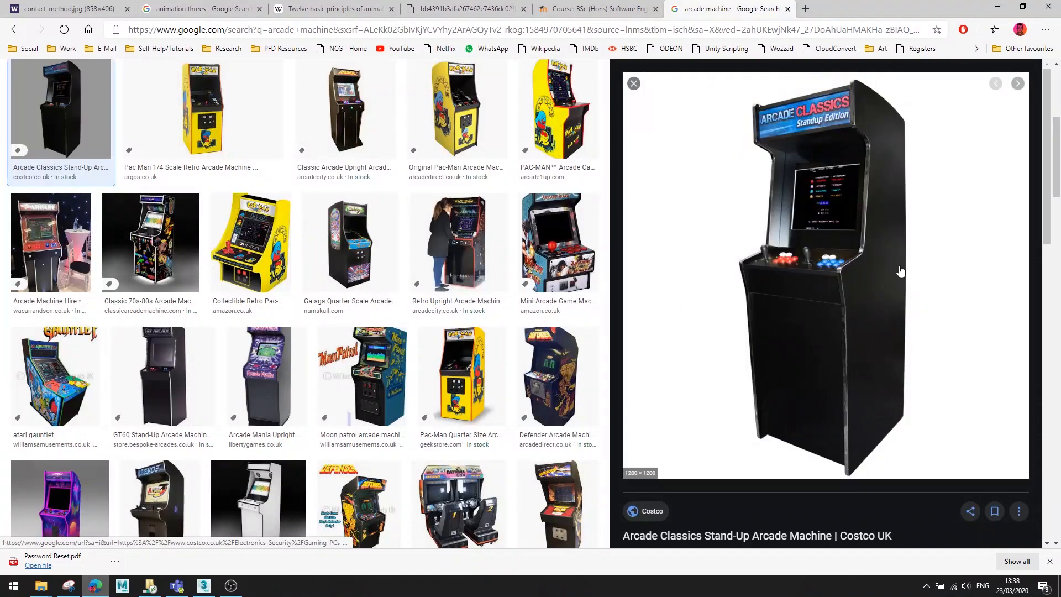
right_click(852, 268)
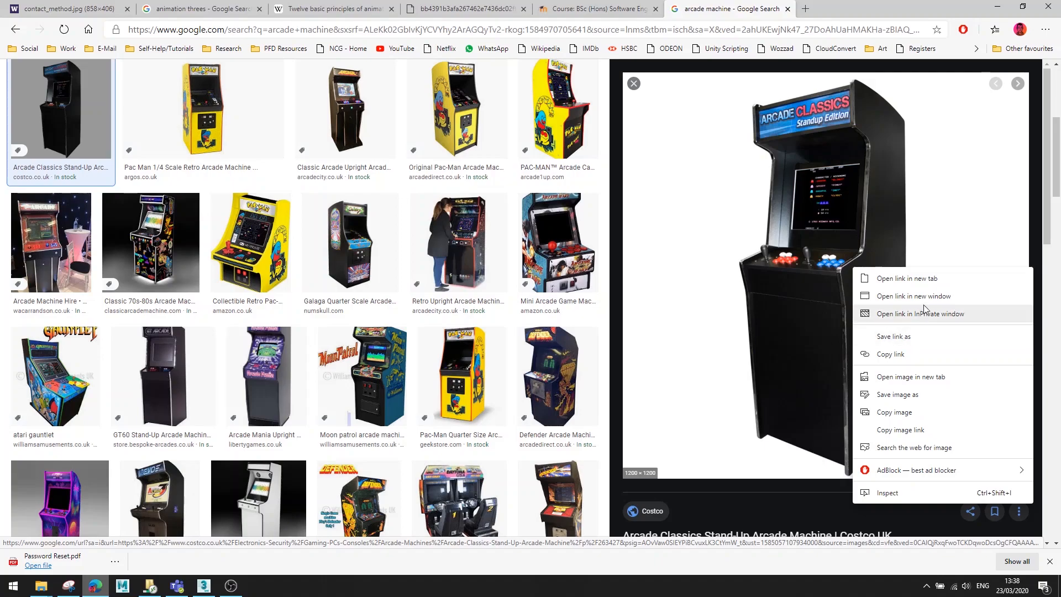
left_click(917, 377)
left_click(860, 8)
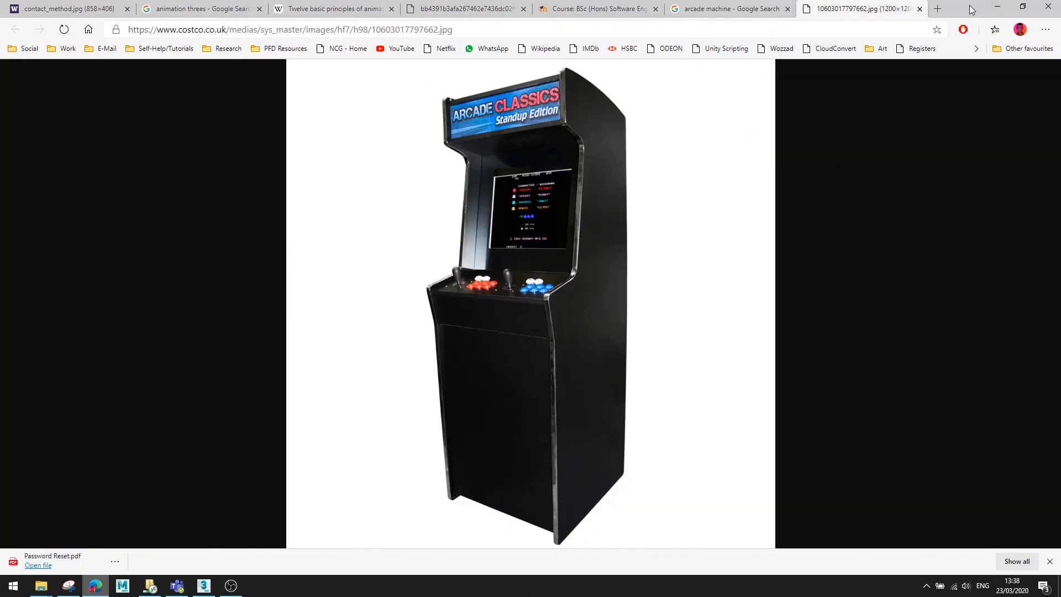
Arrange 3ds Max beside the arcade machine reference image, giving 3ds Max about three quarters of the screen and a wider viewport.
key("super+Right")
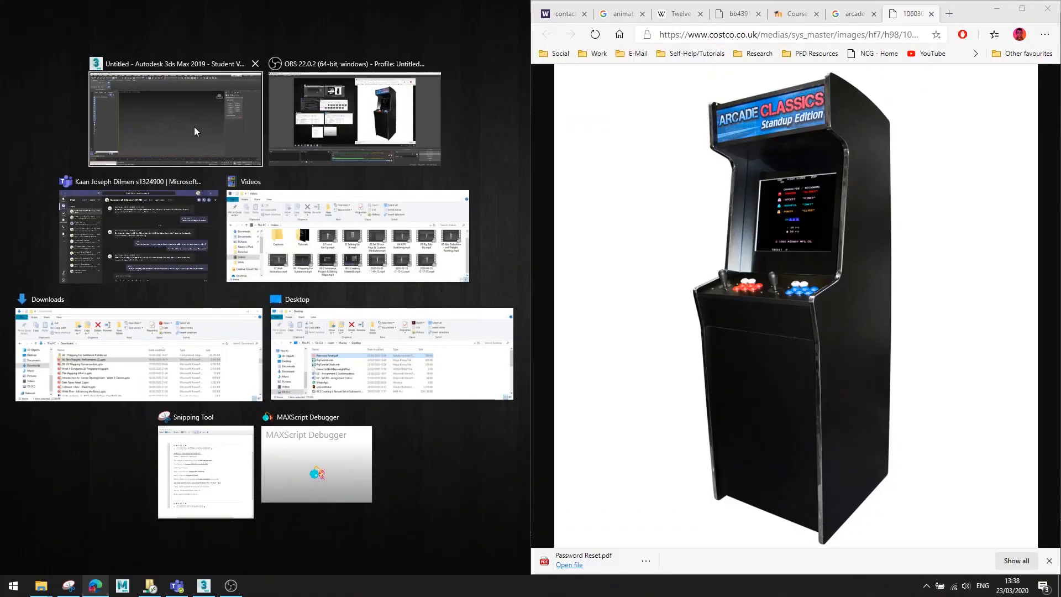
left_click(154, 135)
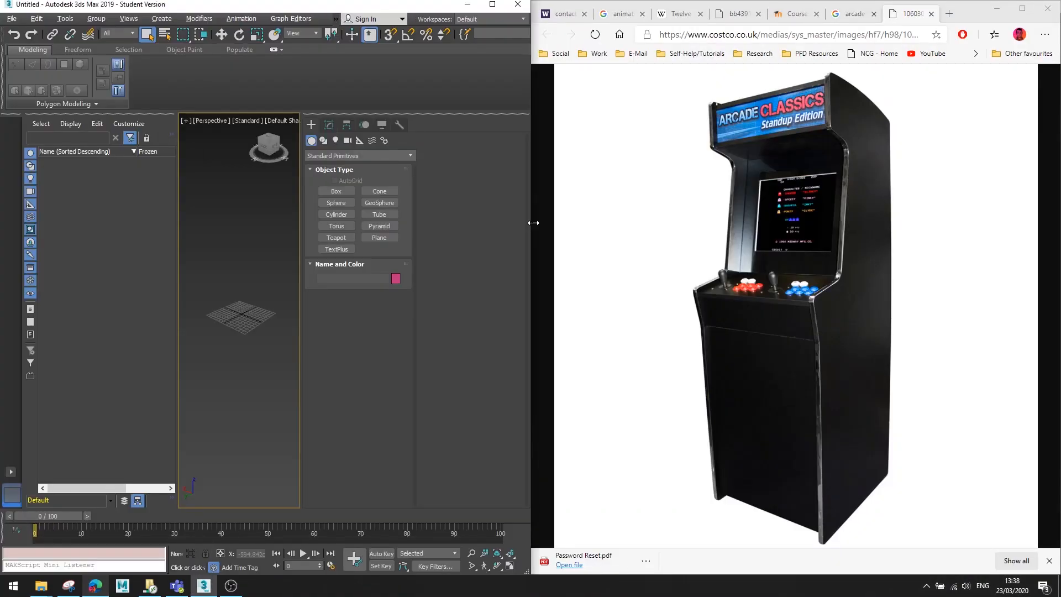
left_click_drag(531, 215, 757, 216)
left_click_drag(965, 15, 1059, 83)
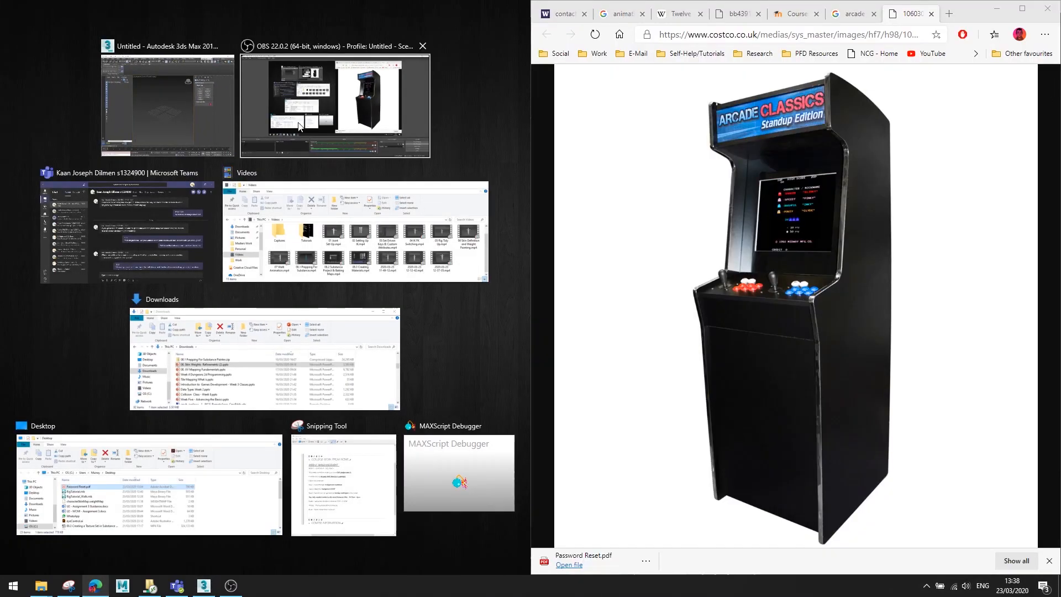
left_click(165, 113)
left_click_drag(530, 223, 868, 223)
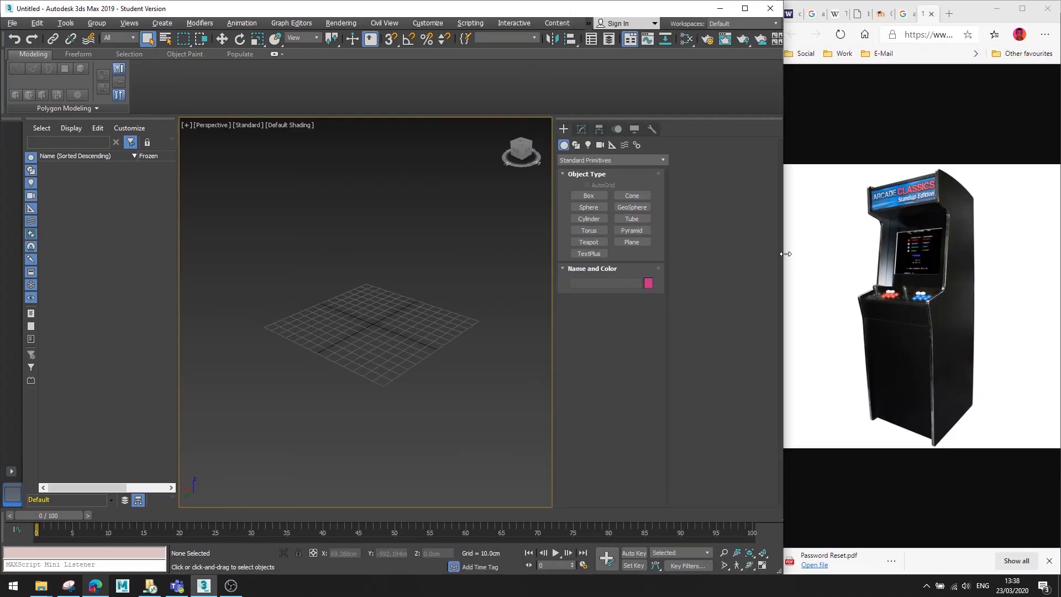
left_click_drag(785, 253, 922, 247)
left_click_drag(553, 196, 629, 194)
Examine the empty perspective grid from different angles and distances, reframing the view on the scene.
middle_click_drag(454, 314, 431, 315, "alt")
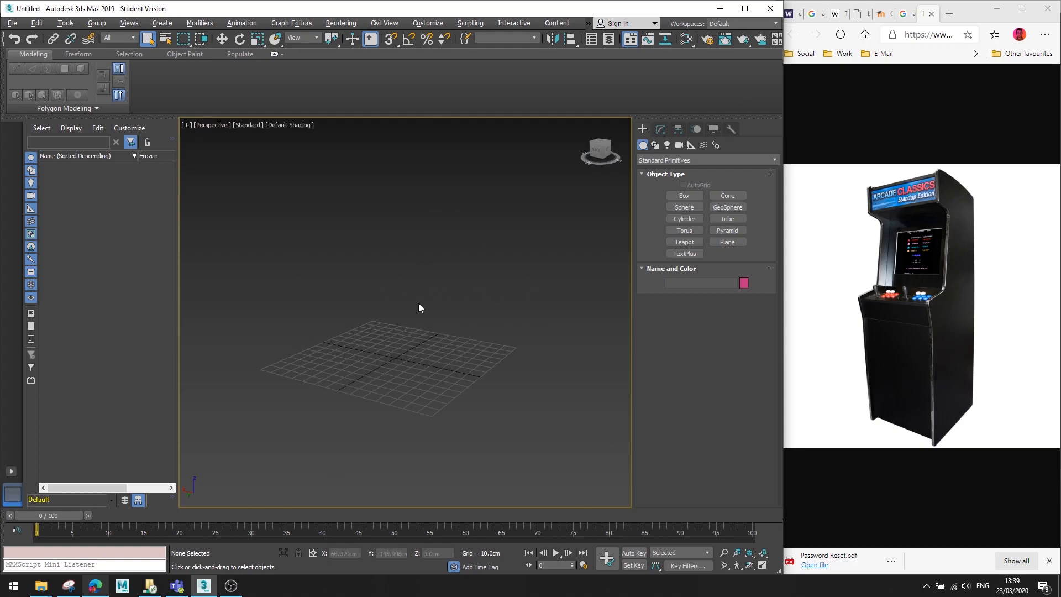
middle_click_drag(401, 330, 416, 313, "alt")
scroll(406, 317, "down", 6)
scroll(414, 320, "up", 6)
scroll(426, 309, "down", 4)
scroll(387, 326, "up", 4)
middle_click_drag(348, 330, 558, 338, "alt")
middle_click_drag(558, 338, 184, 153)
middle_click_drag(268, 272, 600, 236)
key("z")
scroll(434, 331, "down", 3)
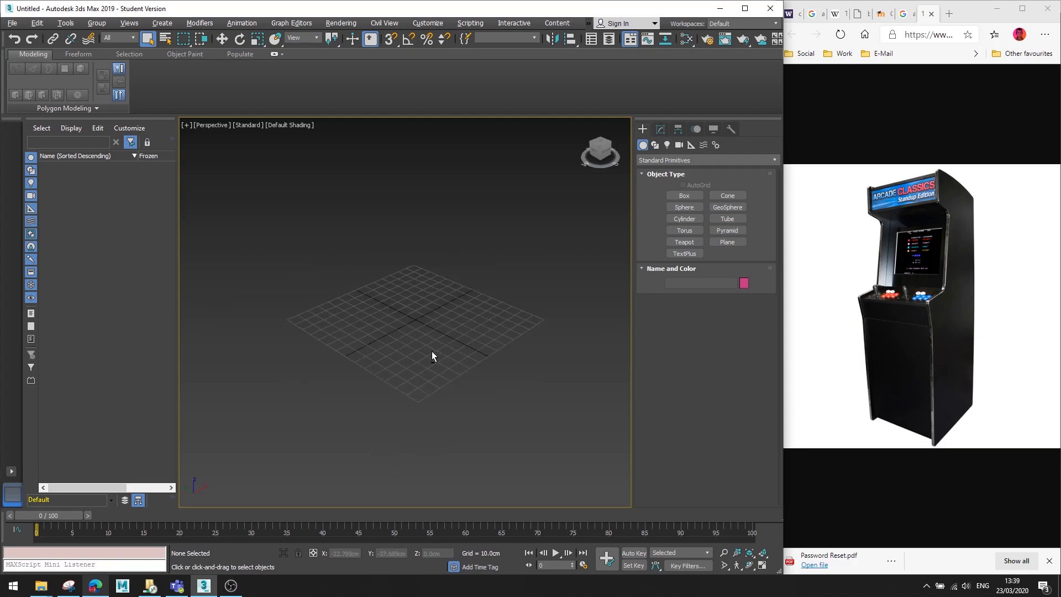
middle_click_drag(418, 341, 420, 327, "alt")
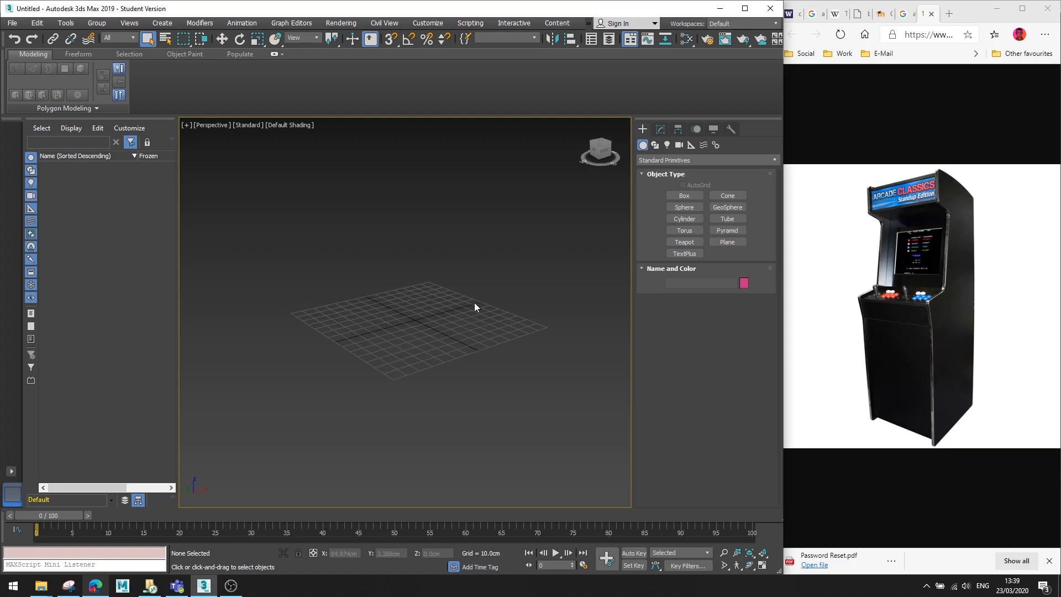
middle_click_drag(412, 313, 433, 320, "alt")
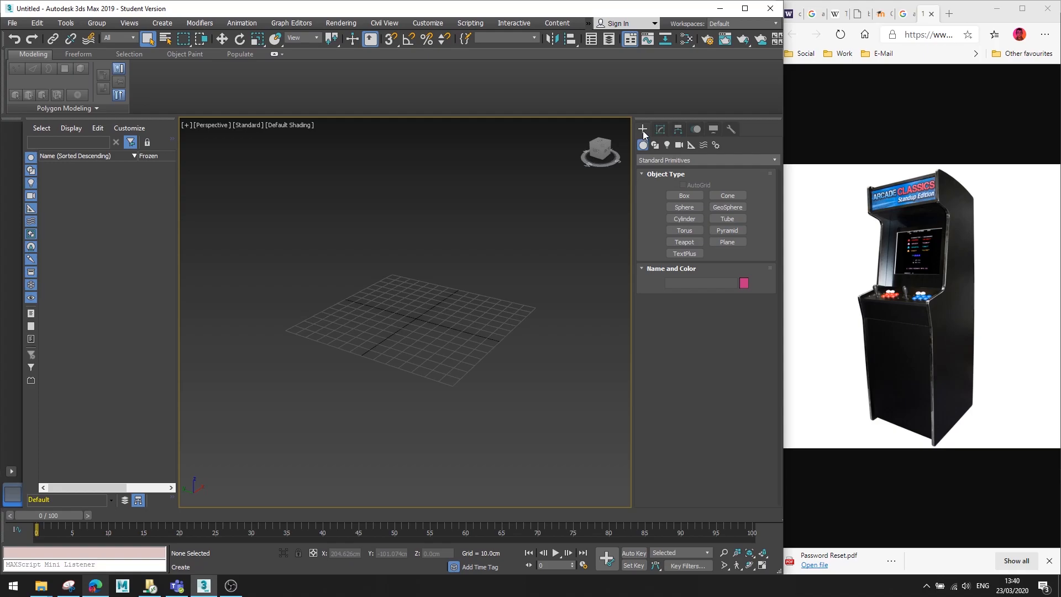
Collapse the Working Pivot, Skin Pose and Adjust Transform sections of the Hierarchy pivot settings.
left_click(678, 130)
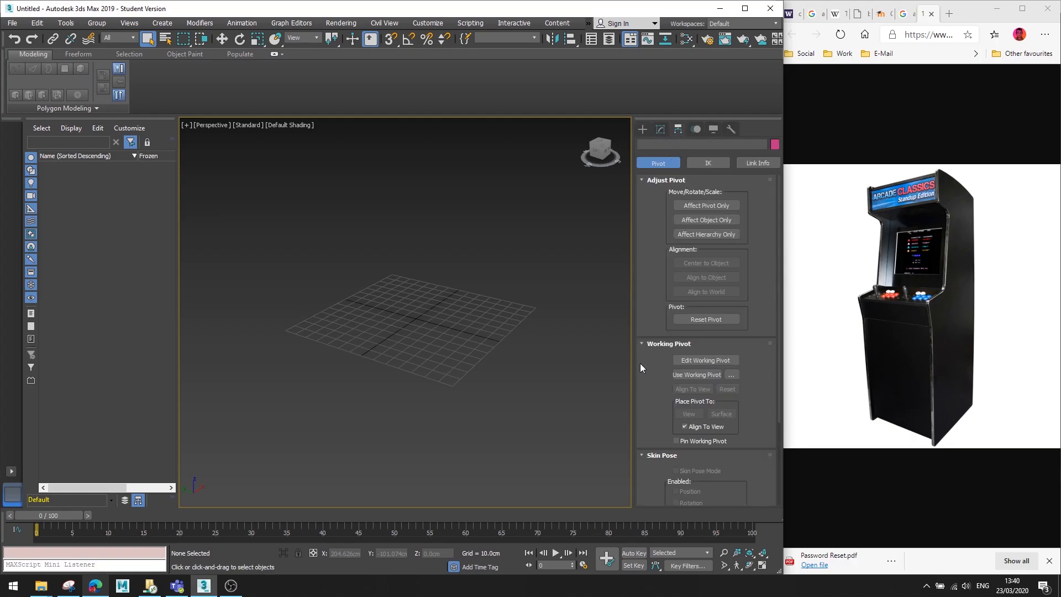
left_click(645, 345)
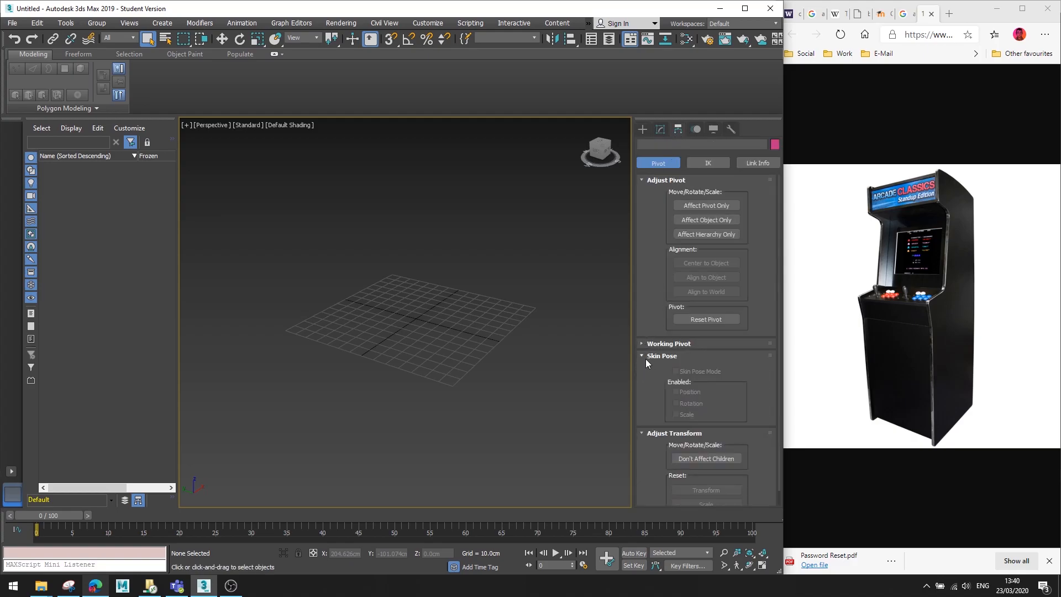
left_click(645, 356)
left_click(645, 367)
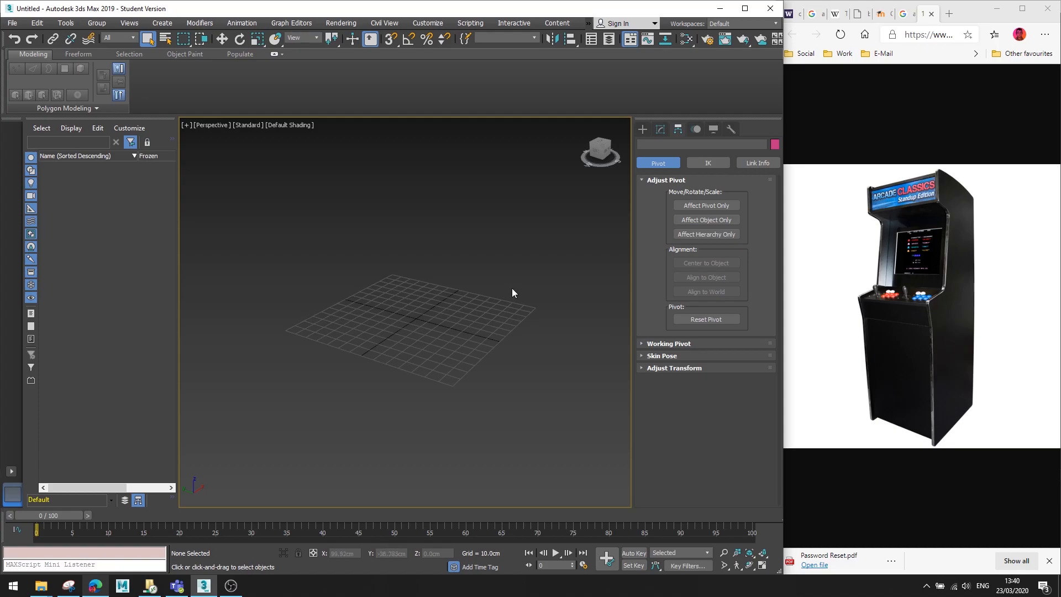
Collapse the Hide by Category, Hide and Display Properties sections of the display settings.
left_click(696, 130)
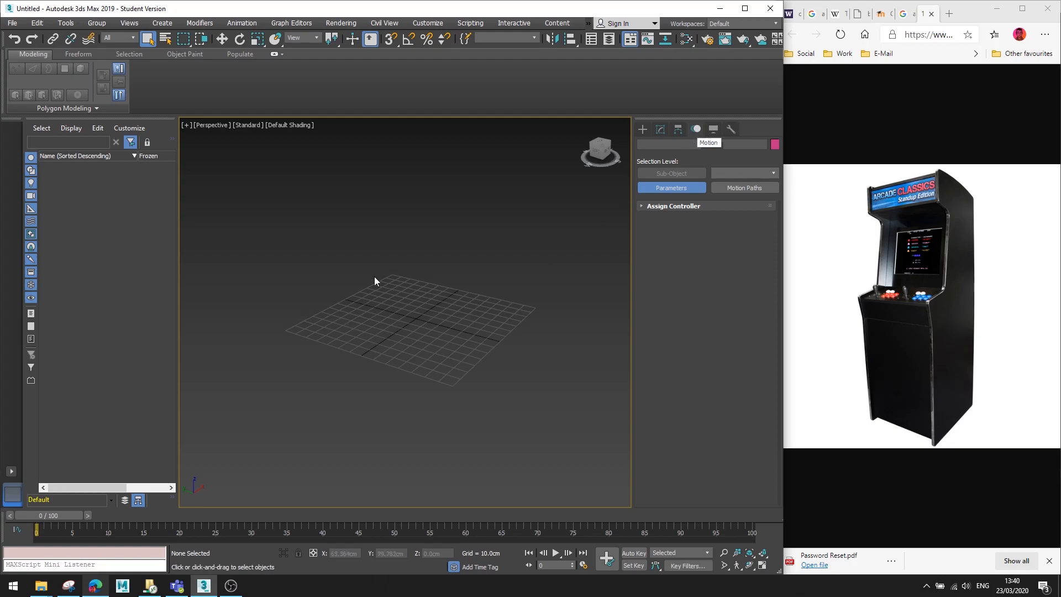
left_click(713, 130)
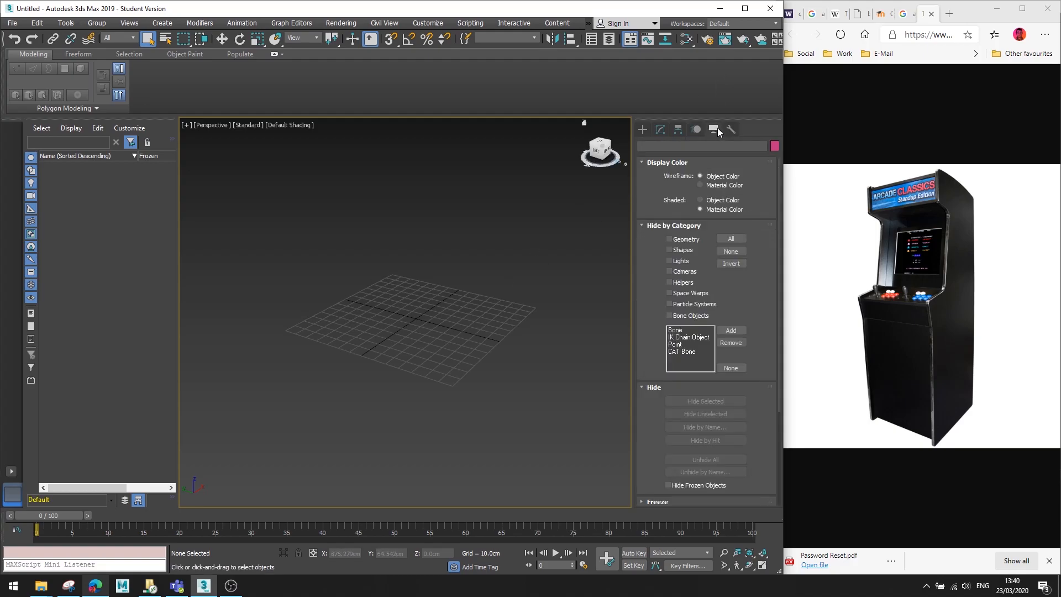
left_click(650, 226)
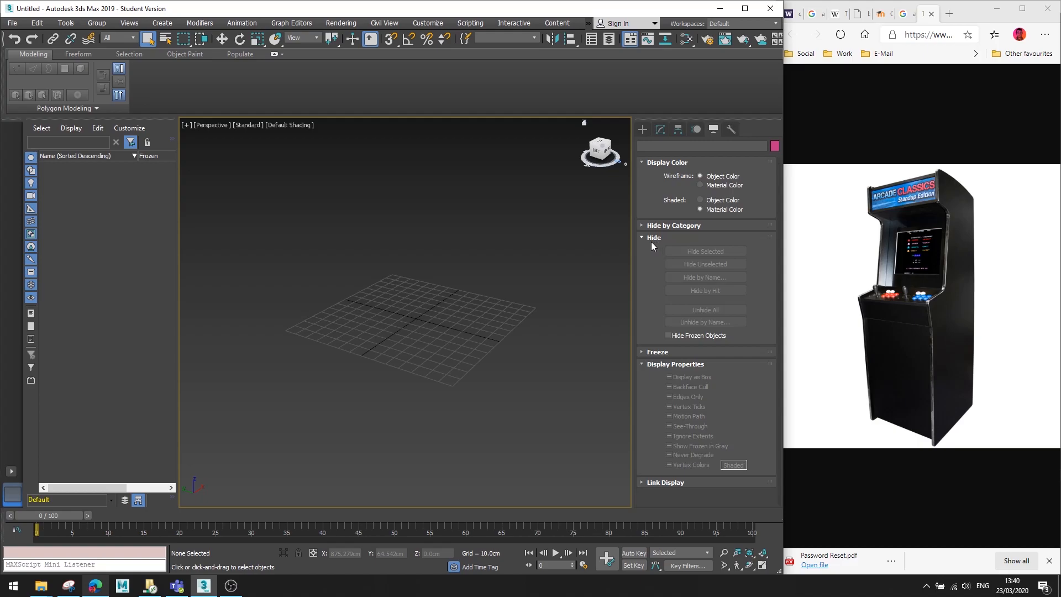
left_click(652, 238)
left_click(648, 264)
left_click(650, 252)
left_click(650, 253)
left_click(652, 262)
left_click(652, 264)
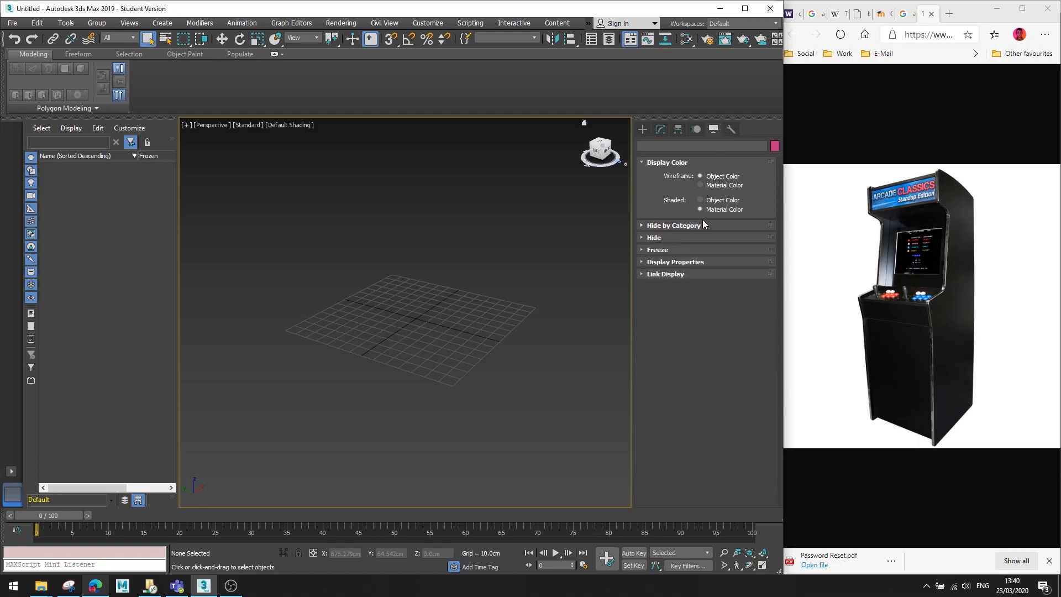
Widen the viewport slightly by narrowing the command area, and bring up the standard primitives for creation.
left_click(730, 129)
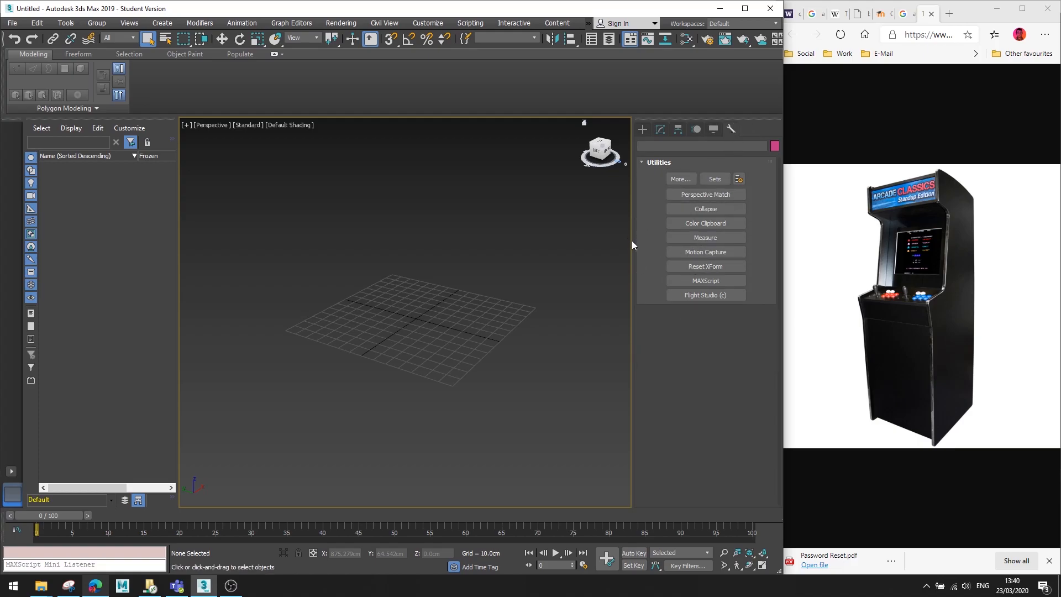
left_click_drag(633, 240, 645, 239)
left_click(655, 129)
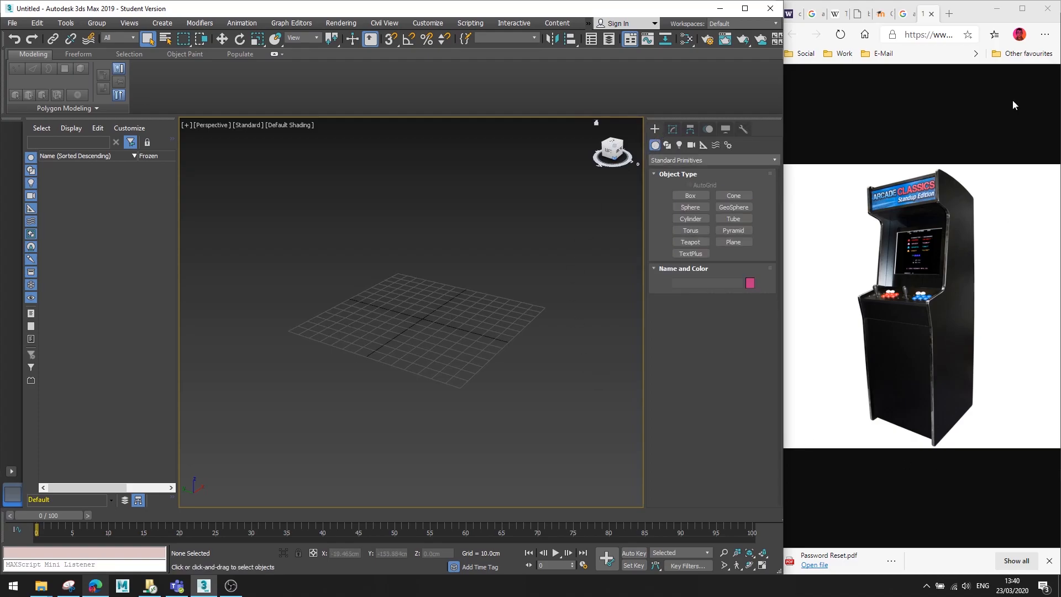
Draw a box on the perspective grid, about 45 cm long, 52 cm wide and 59 cm high.
left_click(695, 197)
scroll(417, 327, "up", 2)
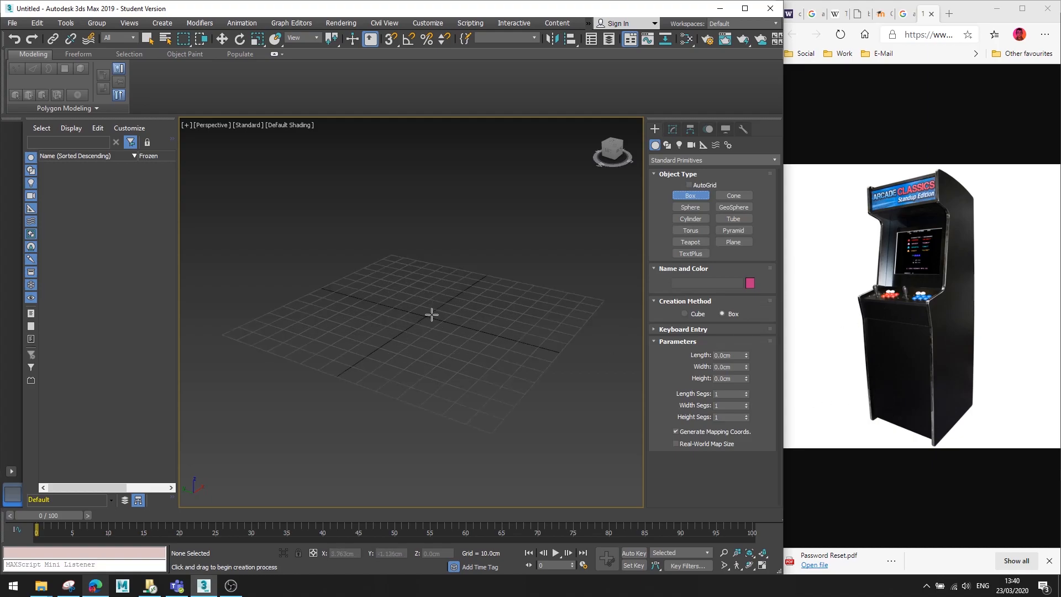
left_click_drag(424, 316, 547, 304)
left_click(567, 192)
key("w")
mouse_move(489, 311)
middle_mouse_down("alt")
mouse_move(476, 320)
mouse_move(471, 308)
middle_mouse_up("alt")
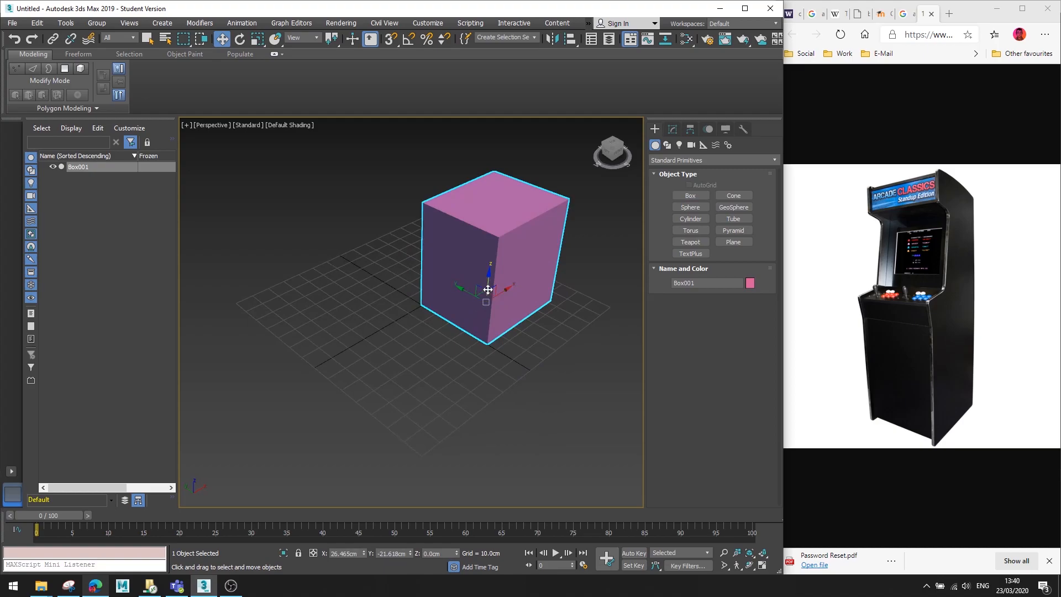
middle_click_drag(503, 213, 490, 243, "alt")
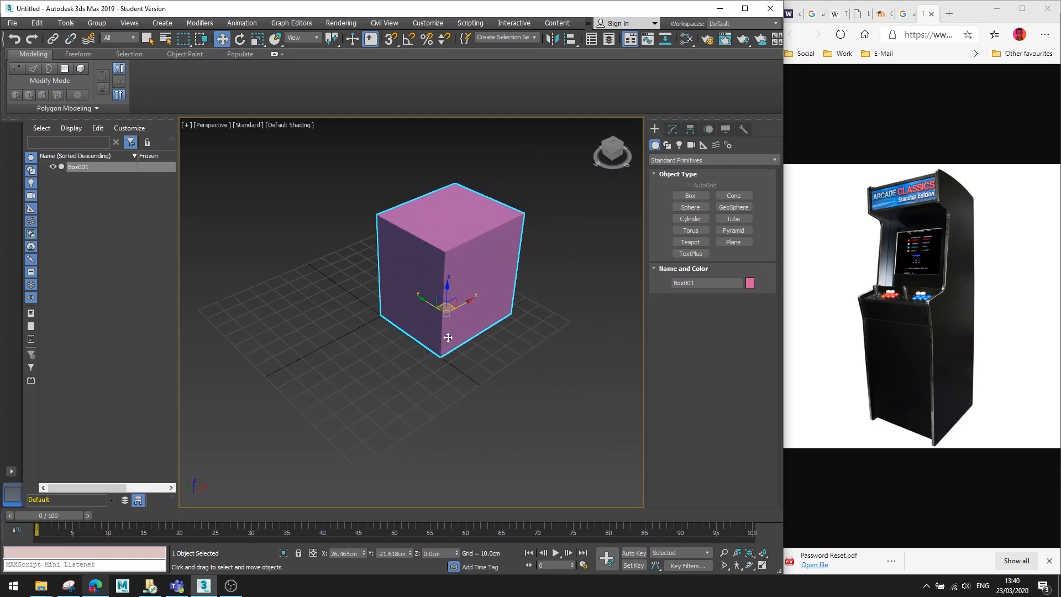
middle_click_drag(450, 327, 480, 324, "alt")
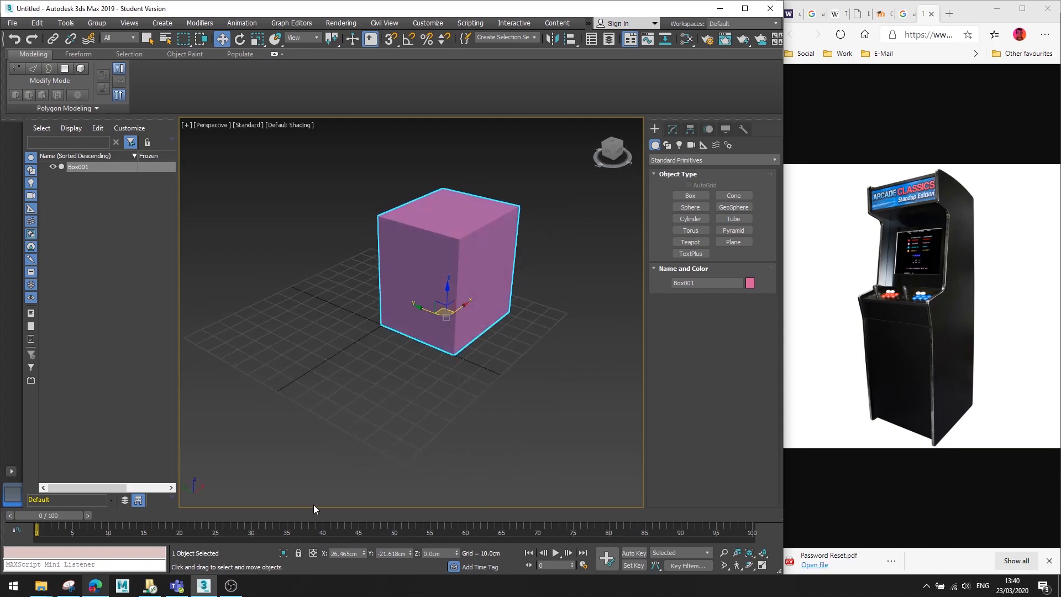
Center the box on the grid origin by resetting its X and Y position to 0 cm.
right_click(363, 552)
right_click(410, 552)
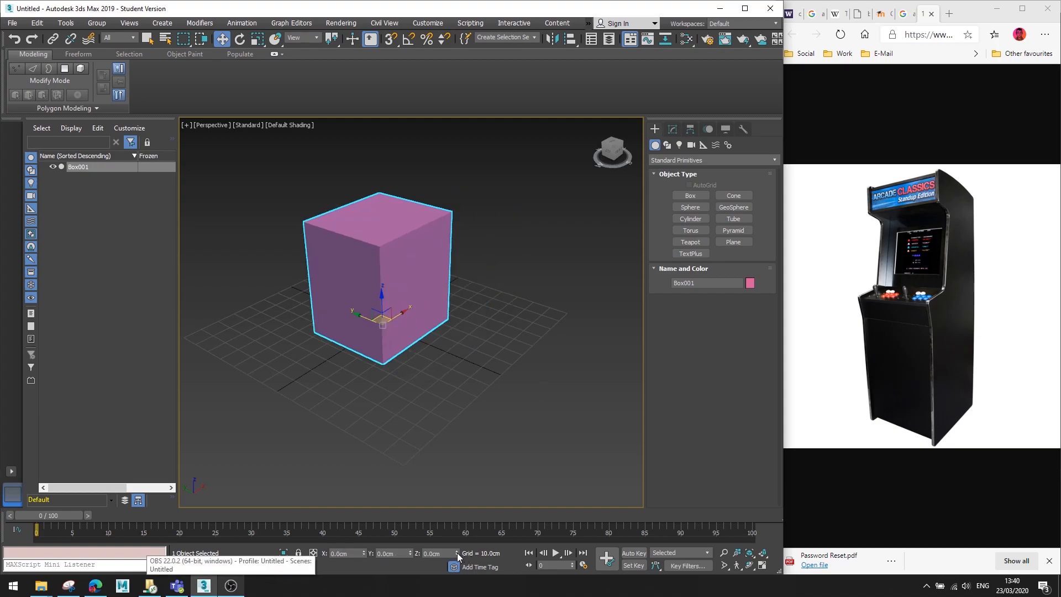
middle_click_drag(477, 359, 435, 394, "alt")
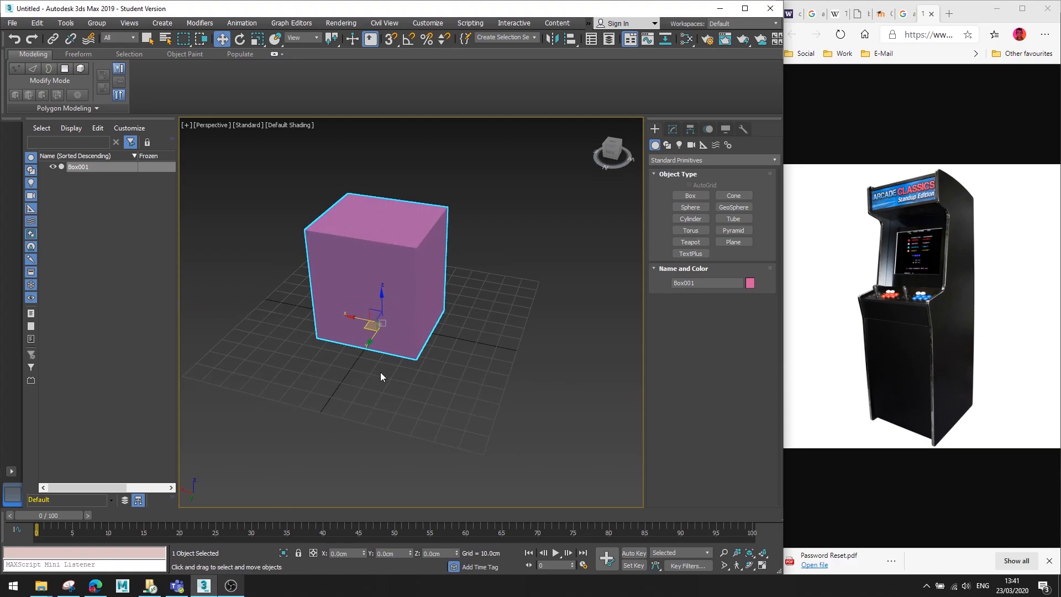
middle_click_drag(479, 318, 349, 340, "alt")
middle_click_drag(510, 387, 436, 377, "alt")
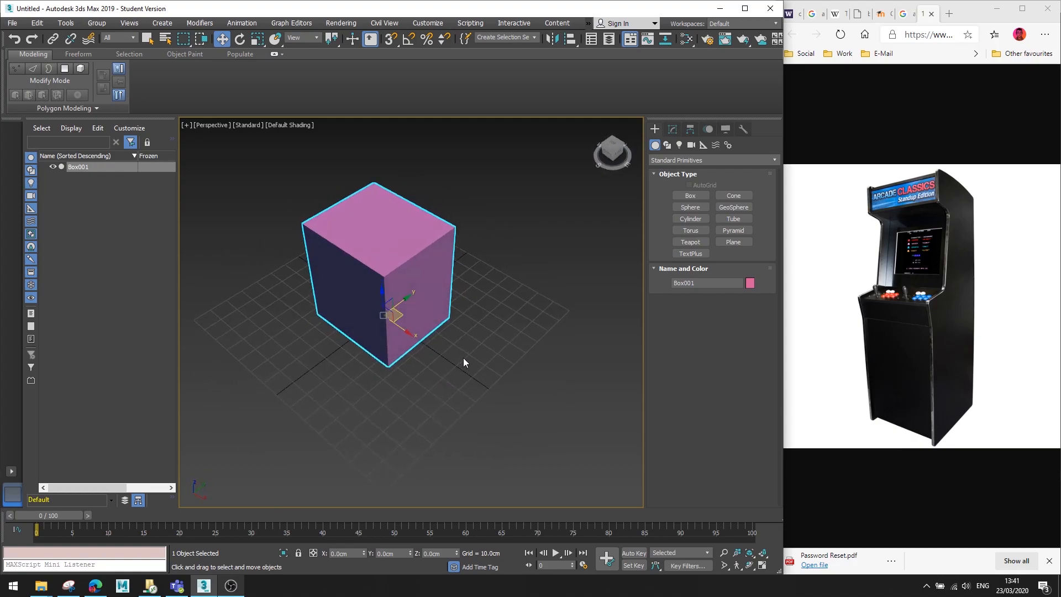
Examine the box in the Front view and again in the Perspective view.
key("f")
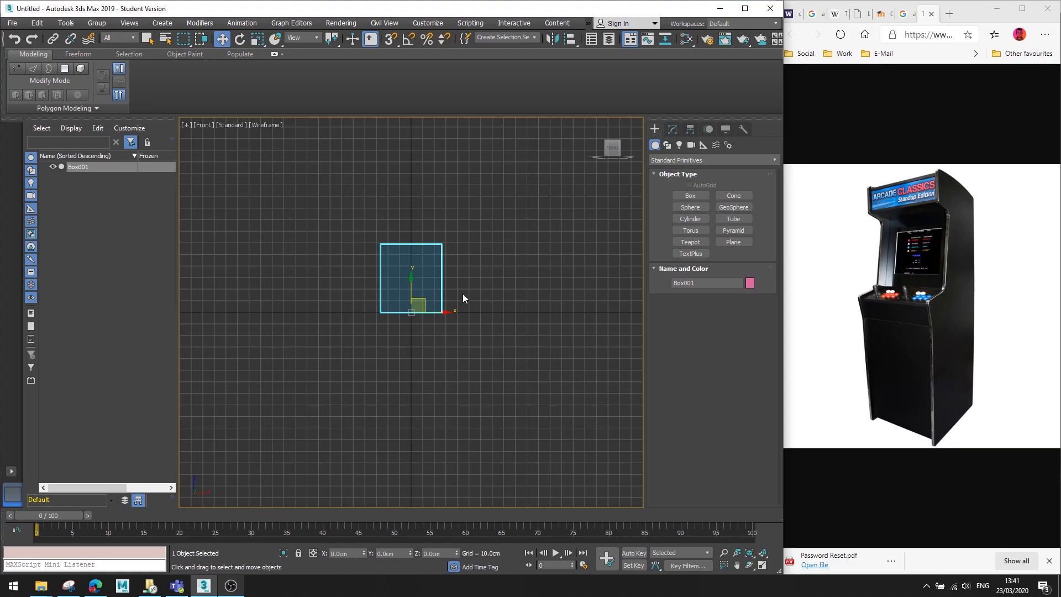
key("shift+z")
key("shift+z")
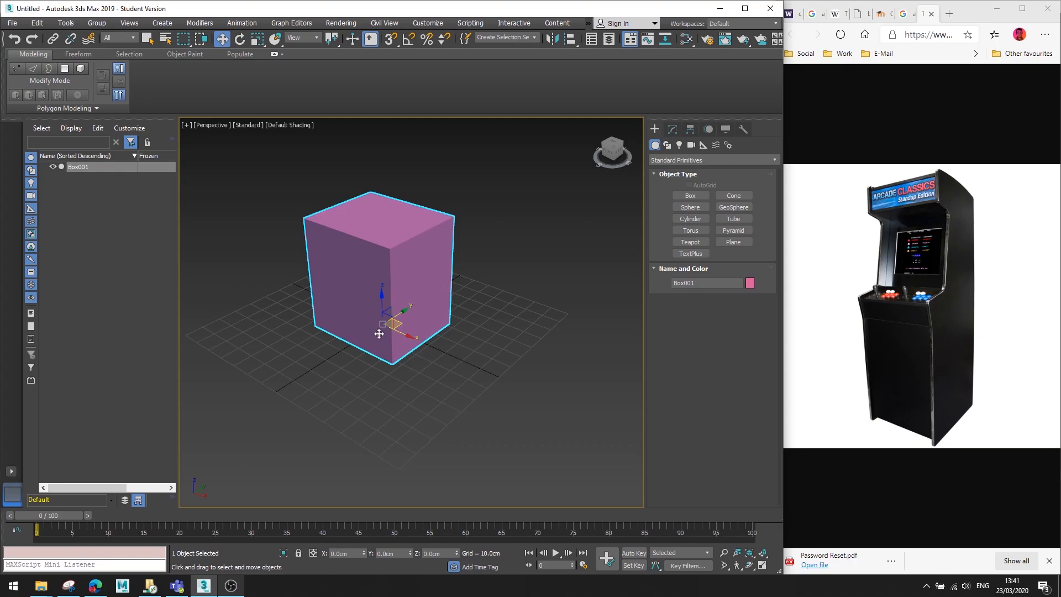
key("f")
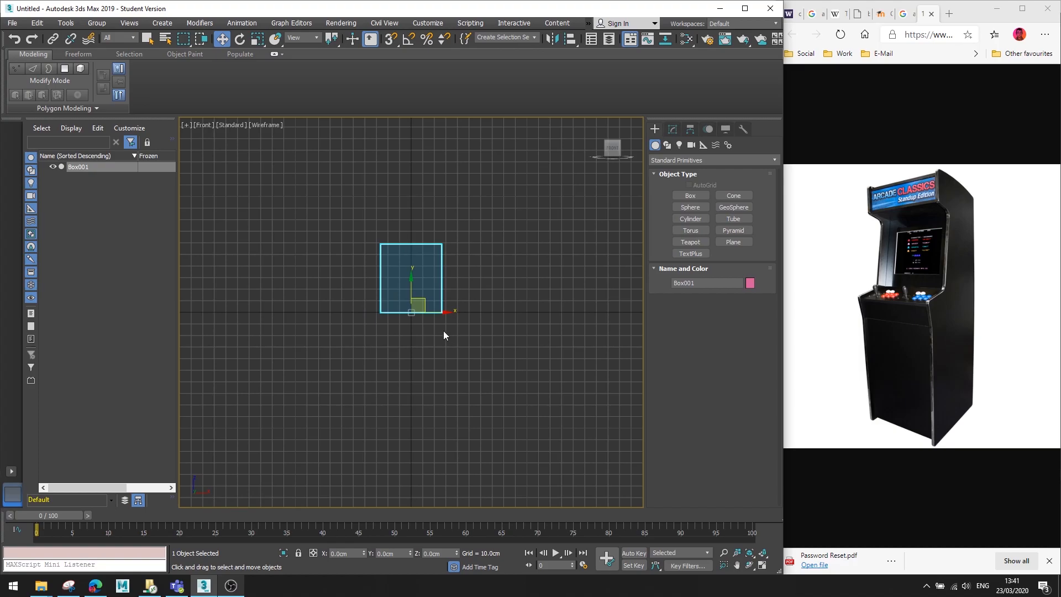
key("p")
middle_click_drag(443, 331, 547, 307)
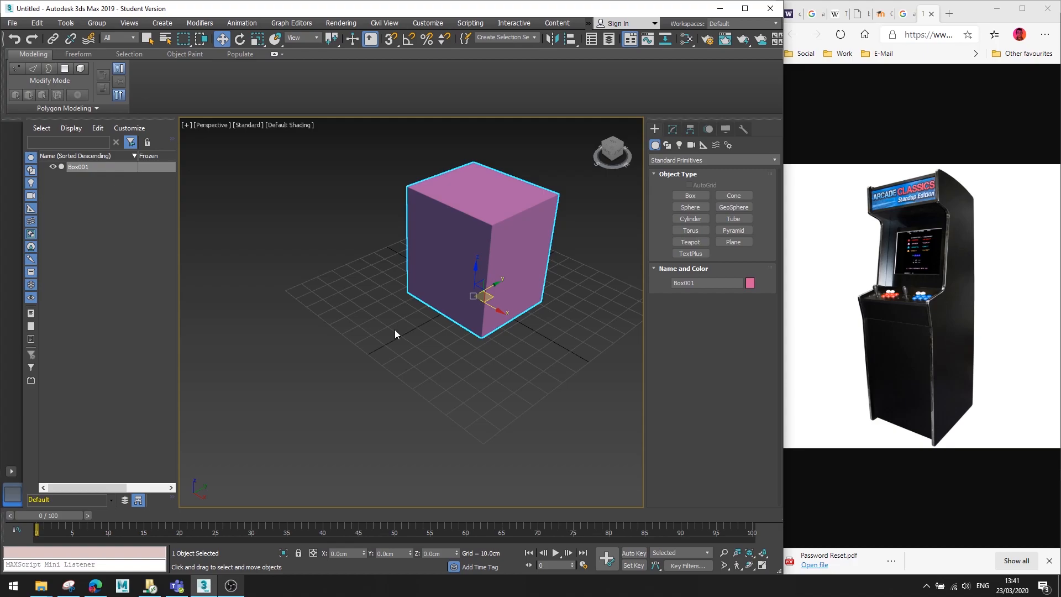
middle_click_drag(575, 331, 486, 379)
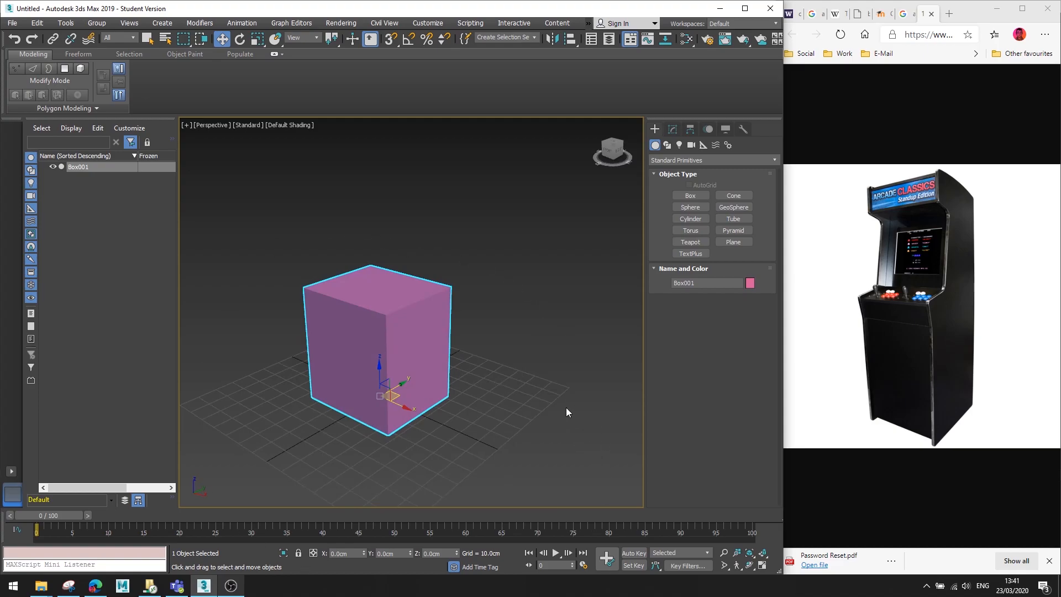
Turn on Edged Faces display in the perspective viewport to show the box's edges.
key("F4")
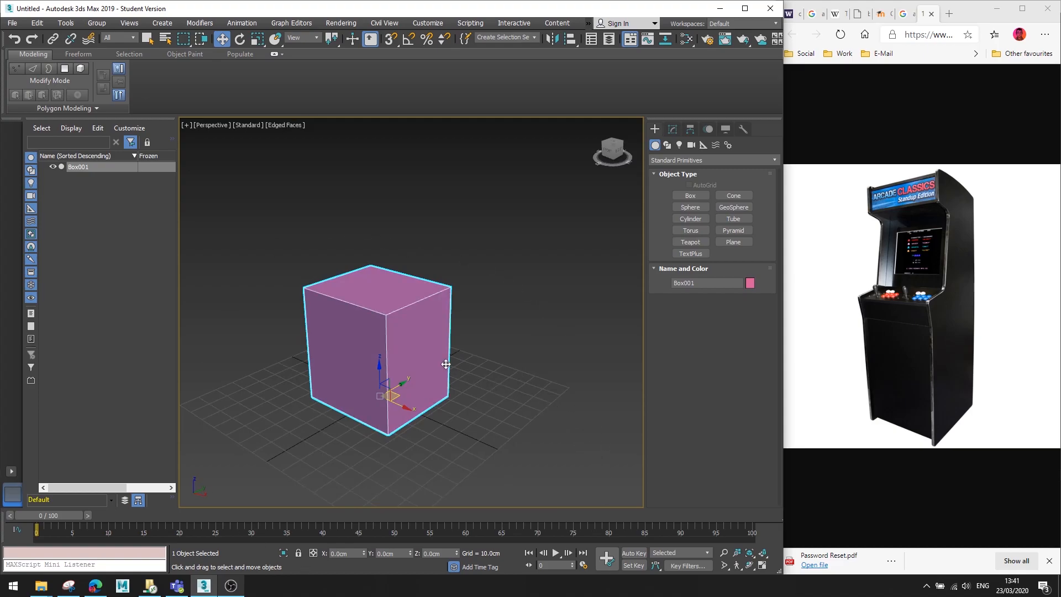
left_click(286, 125)
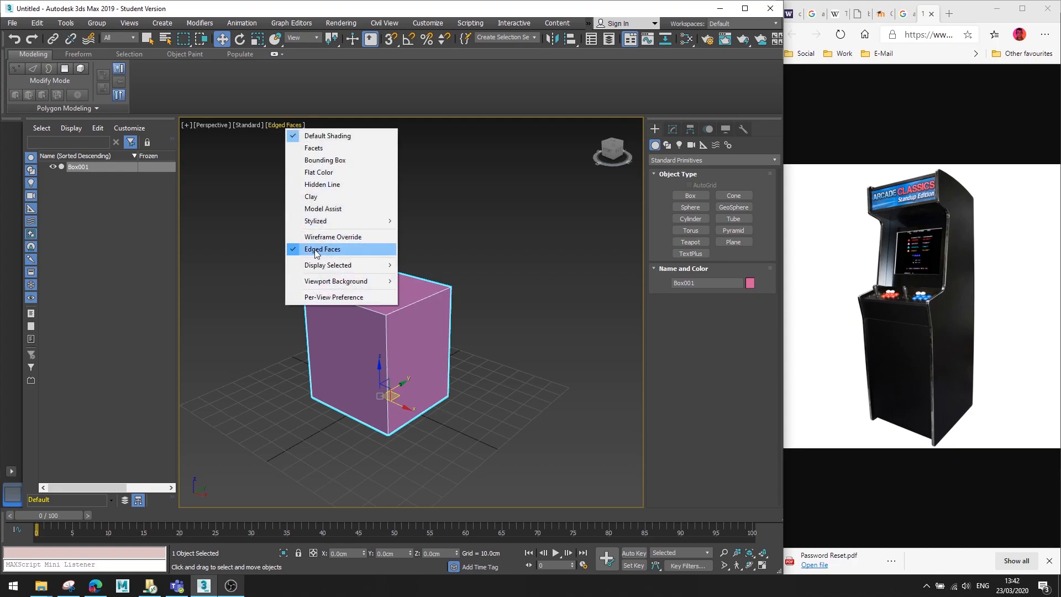
left_click(334, 9)
mouse_move(471, 268)
middle_mouse_down("alt")
mouse_move(407, 212)
mouse_move(396, 220)
middle_mouse_up("alt")
middle_click_drag(328, 301, 401, 309, "alt")
middle_click_drag(491, 347, 535, 320, "alt")
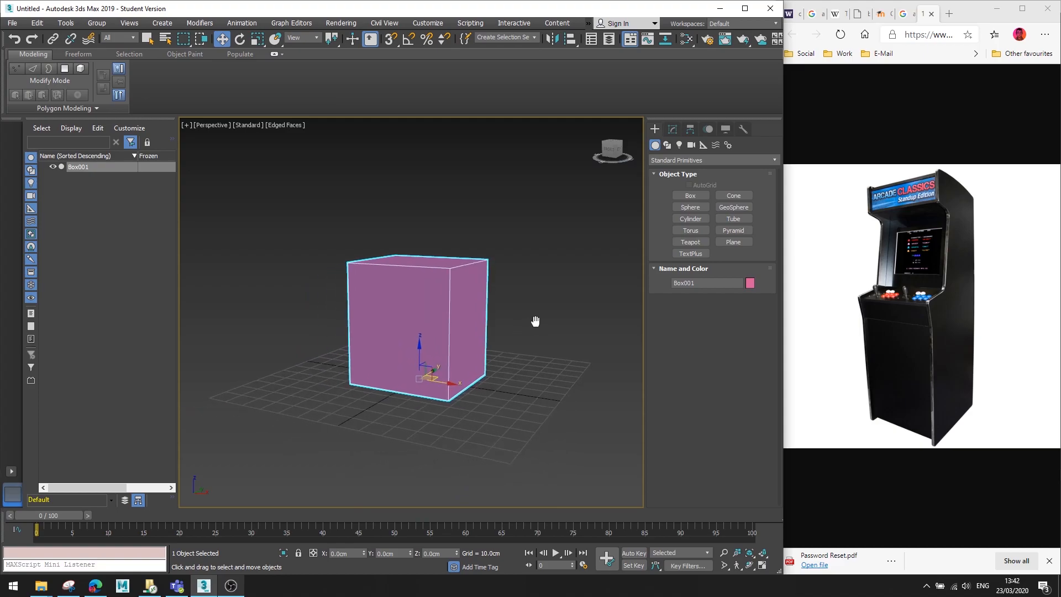
Set the box's length and width to 60 cm each.
left_click(675, 132)
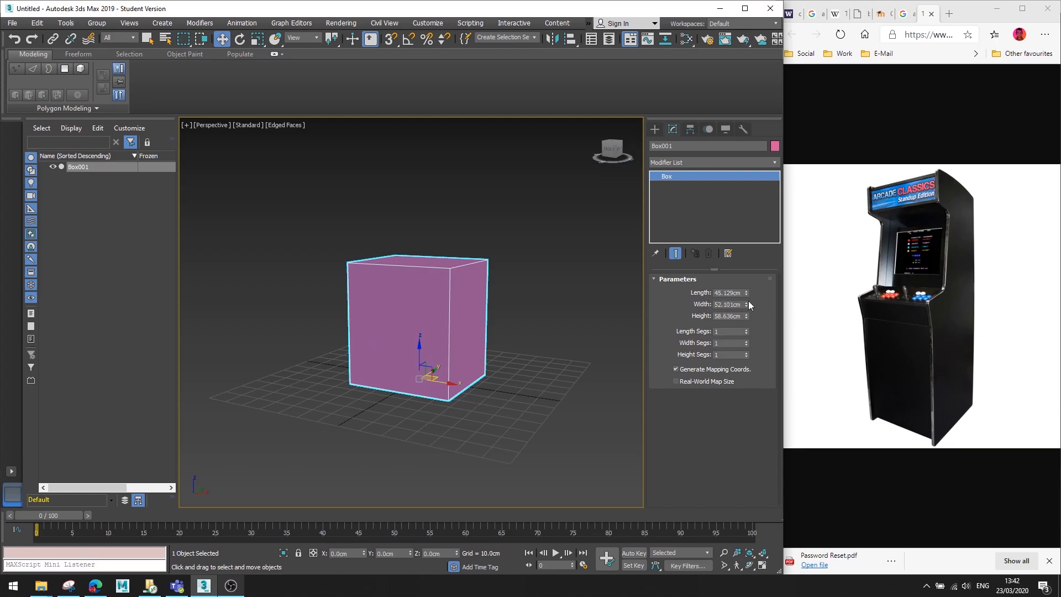
left_click_drag(747, 292, 748, 293)
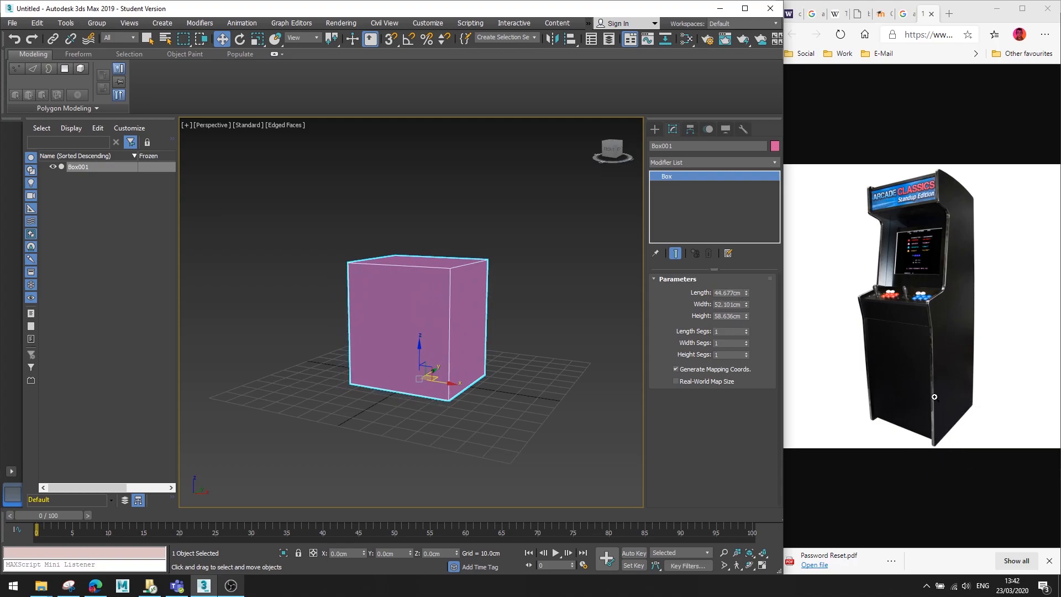
left_click(725, 293)
type("60")
key("Return")
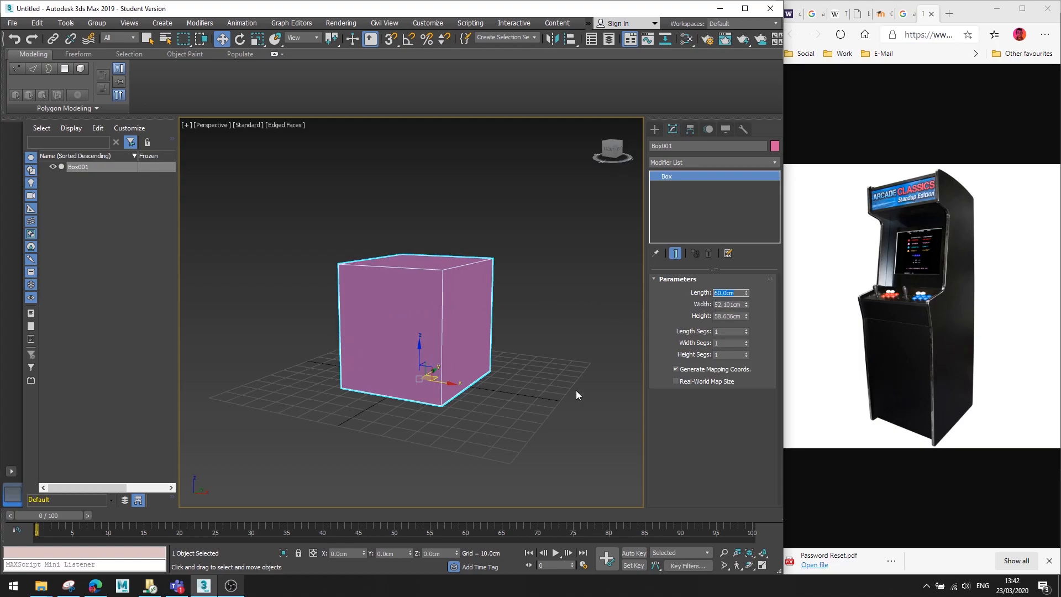
left_click(741, 304)
type("60")
key("Return")
middle_click_drag(381, 305, 602, 351, "alt")
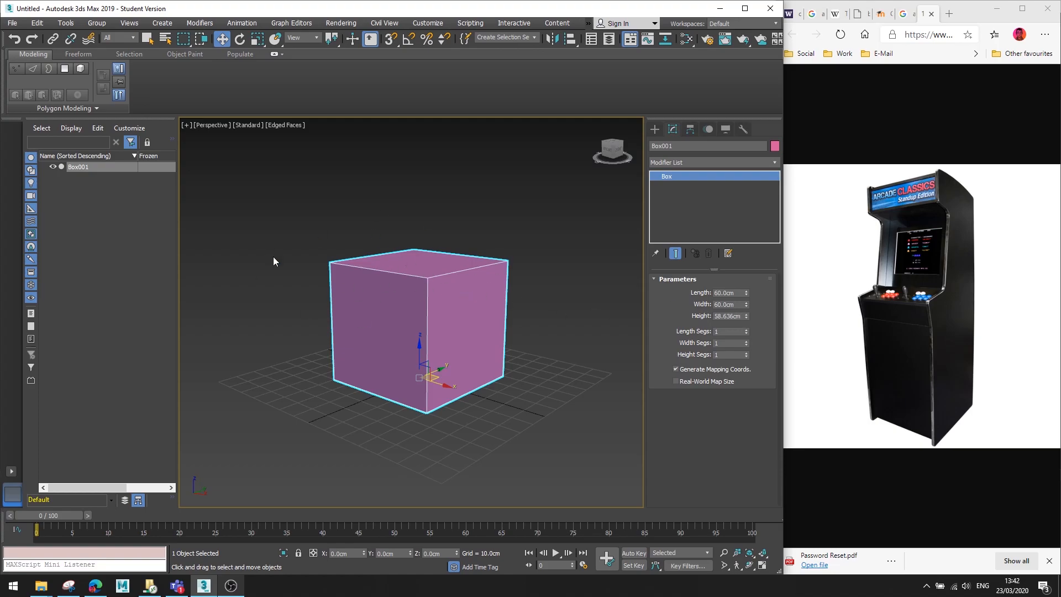
middle_click_drag(413, 293, 502, 307, "alt")
Rename the box as arcadeMachine.
left_click(545, 416)
middle_click_drag(529, 403, 444, 337)
left_click(397, 262)
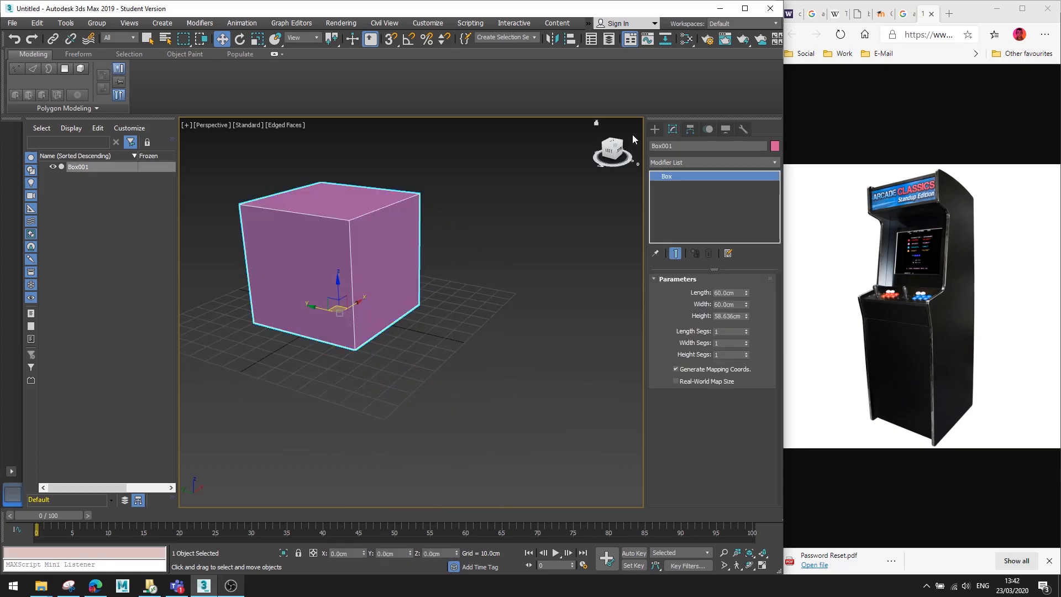
left_click(681, 145)
type("aracdeM")
type("ach")
key("BackSpace")
key("BackSpace")
key("BackSpace")
key("BackSpace")
type("eMa")
key("Return")
mouse_move(513, 291)
middle_mouse_down("alt")
mouse_move(486, 287)
mouse_move(516, 306)
middle_mouse_up("alt")
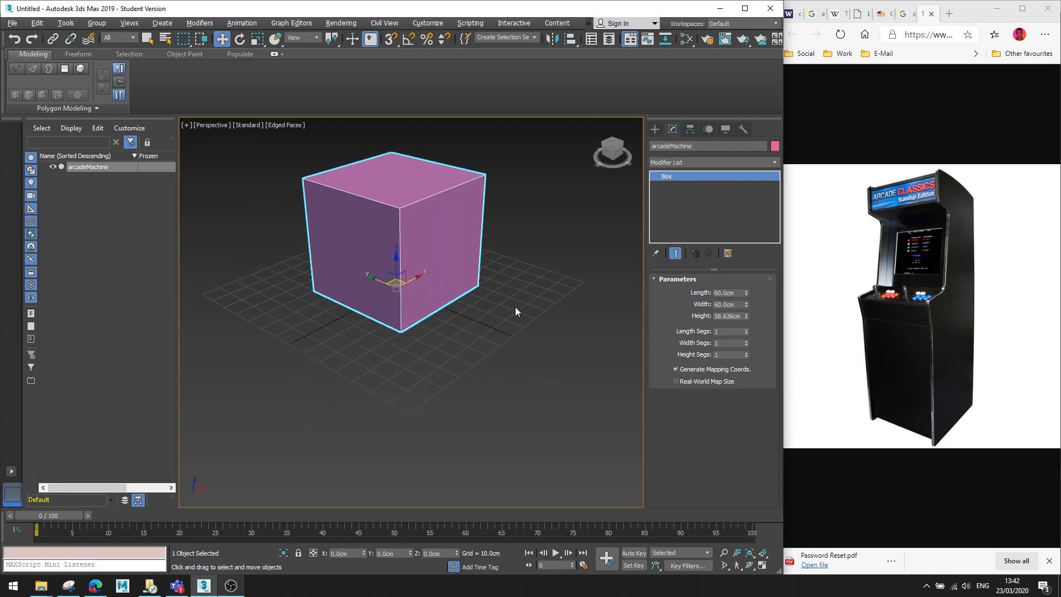
Draw a tall second box beside arcadeMachine, about 27 cm long, 46 cm wide and 241 cm high.
left_click(516, 307)
scroll(515, 307, "down", 5)
left_click(655, 129)
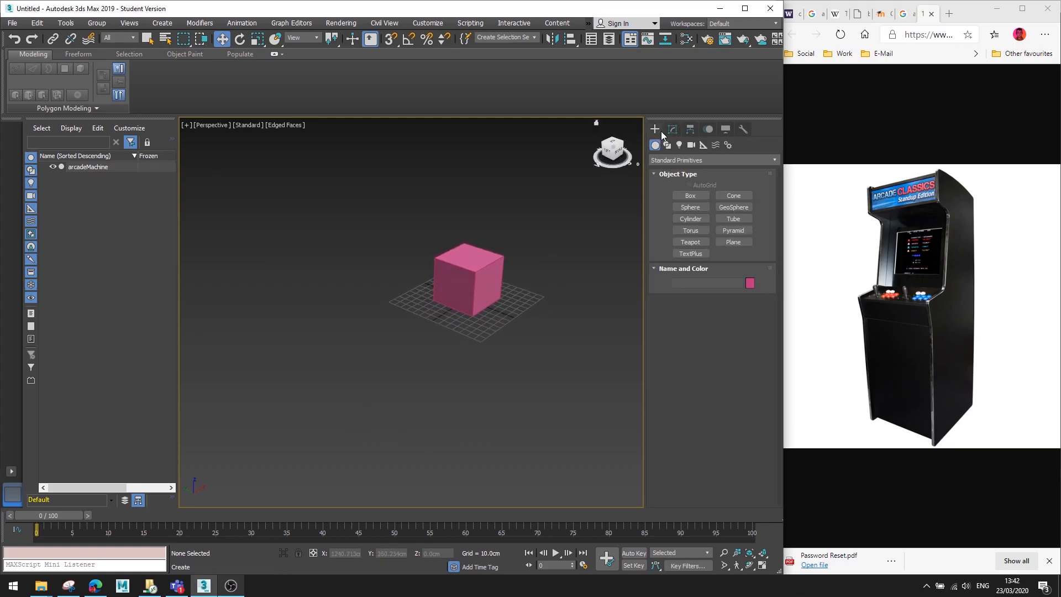
left_click(690, 195)
middle_click_drag(470, 346, 431, 350)
left_click_drag(457, 322, 499, 316)
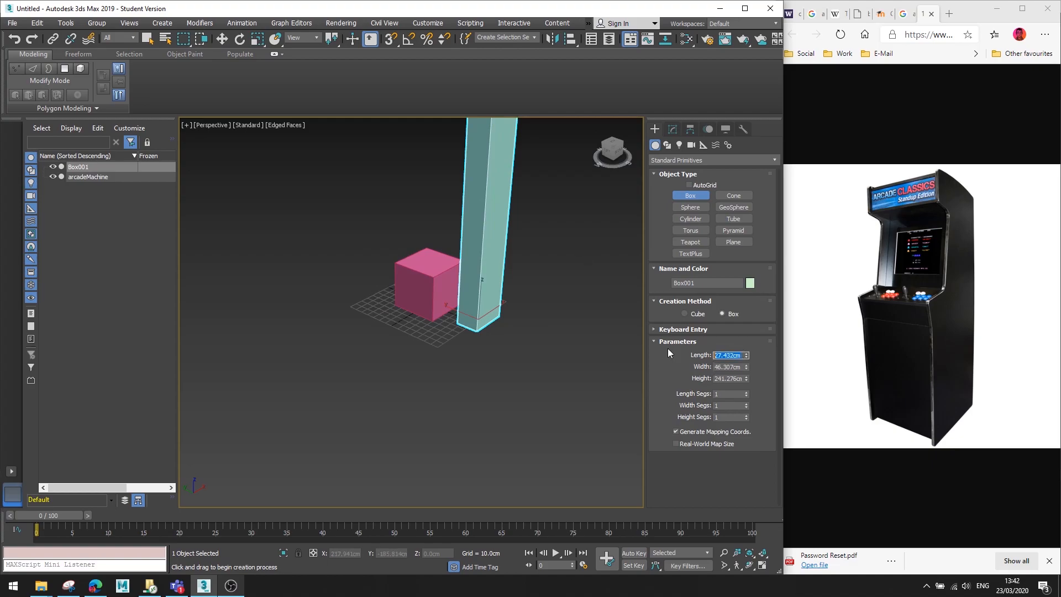
Set the tall box's length and width to 30 cm and its height to 178 cm.
type("30")
key("Tab")
type("30")
key("Tab")
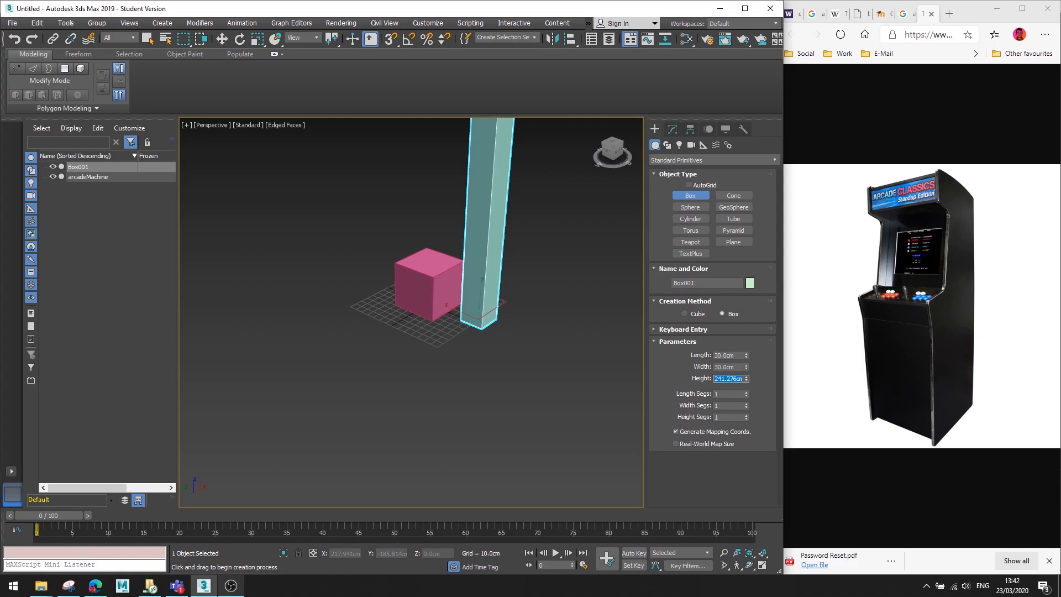
type("178")
key("Return")
middle_click_drag(378, 347, 471, 340, "alt")
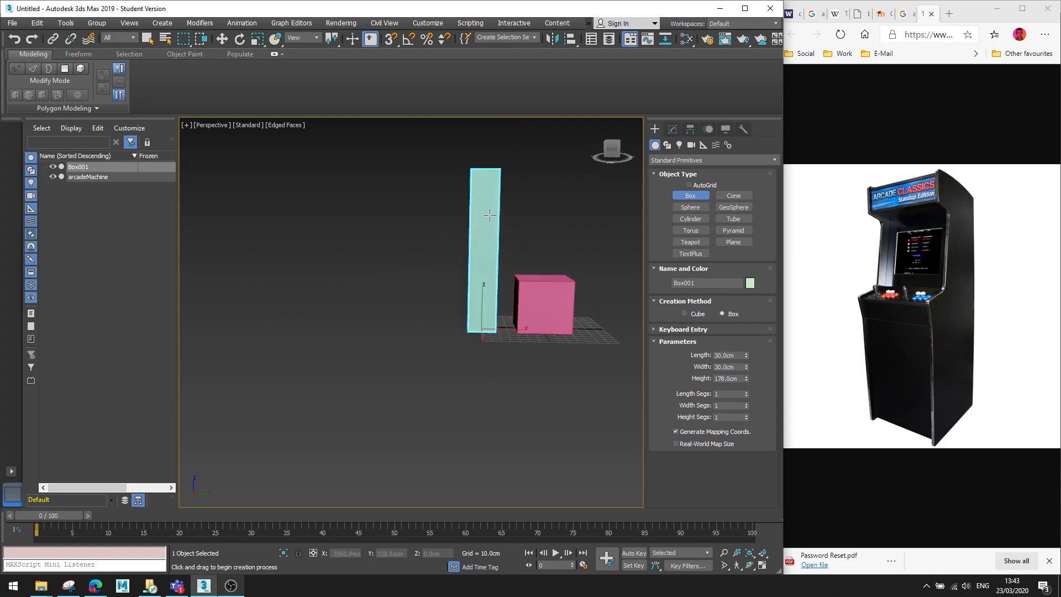
middle_click_drag(532, 225, 412, 296, "alt")
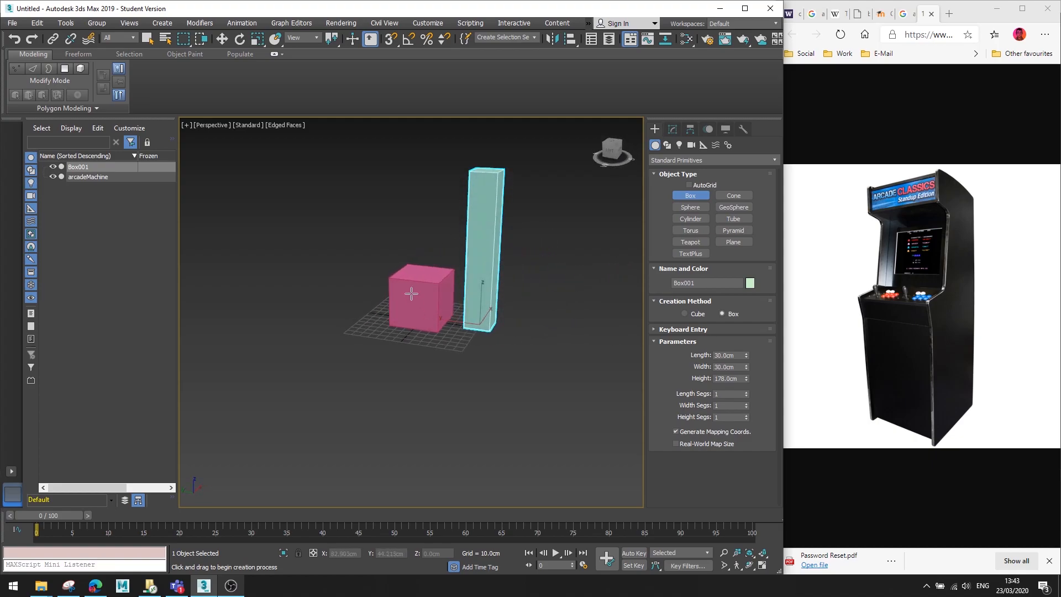
Rename the tall box as scaleRef.
scroll(411, 296, "up", 5)
left_click(671, 130)
left_click_drag(688, 146, 586, 146)
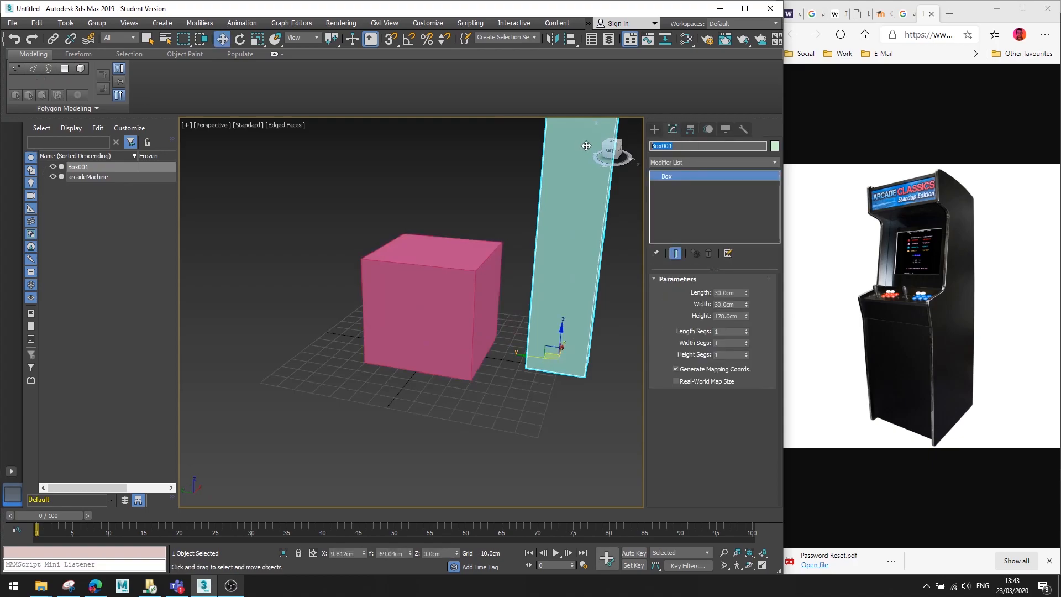
type("scaleRef")
key("Return")
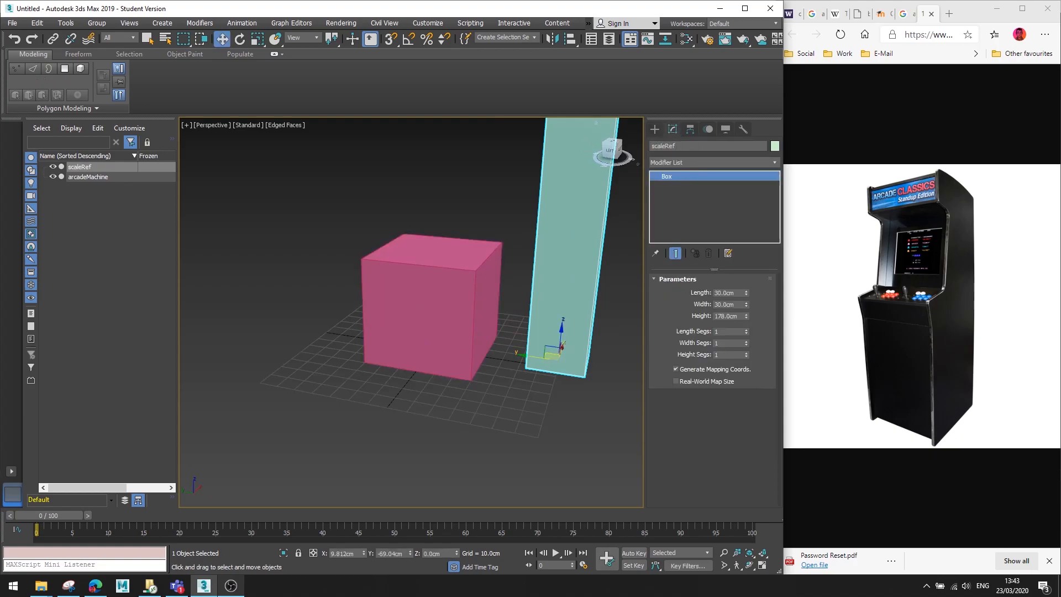
Hide the scaleRef box and select the arcadeMachine box.
left_click(53, 168)
middle_click_drag(405, 221, 377, 339, "alt")
left_click(369, 334)
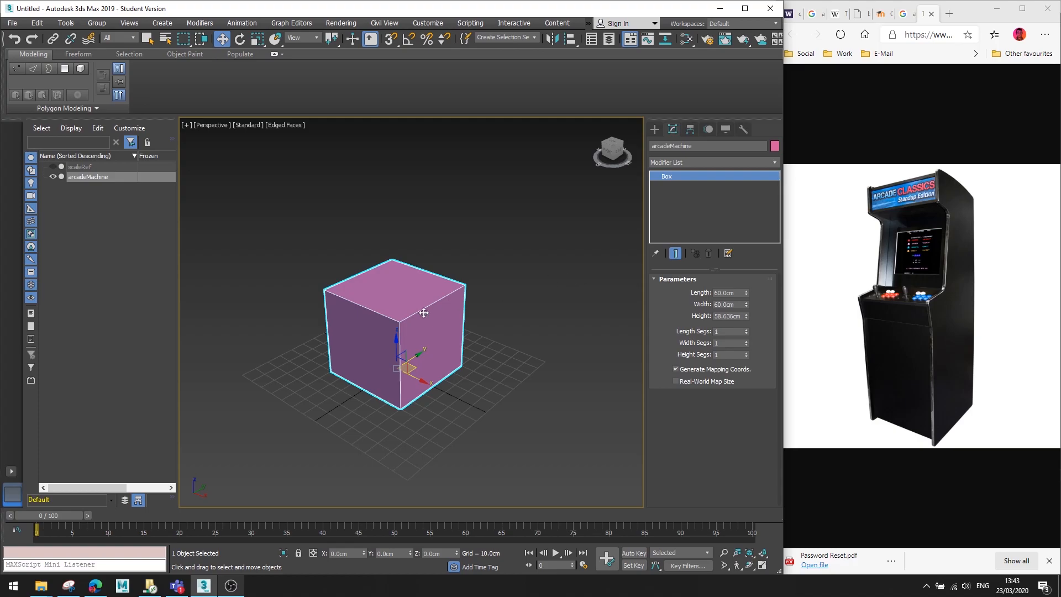
Convert the arcadeMachine box to an Editable Poly.
right_click(709, 175)
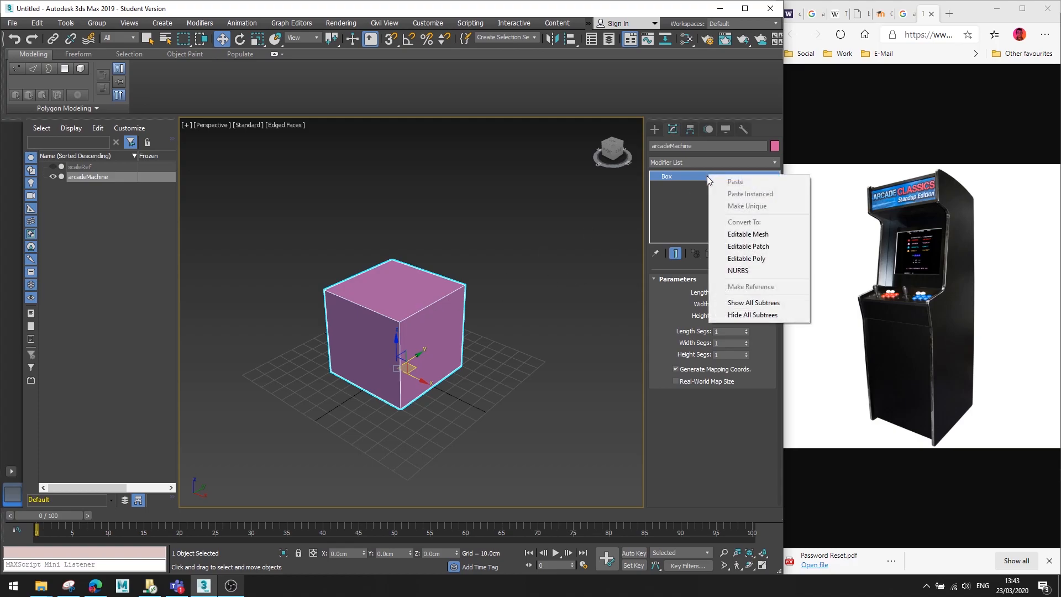
left_click(538, 266)
left_click(412, 323)
right_click(411, 320)
mouse_move(442, 435)
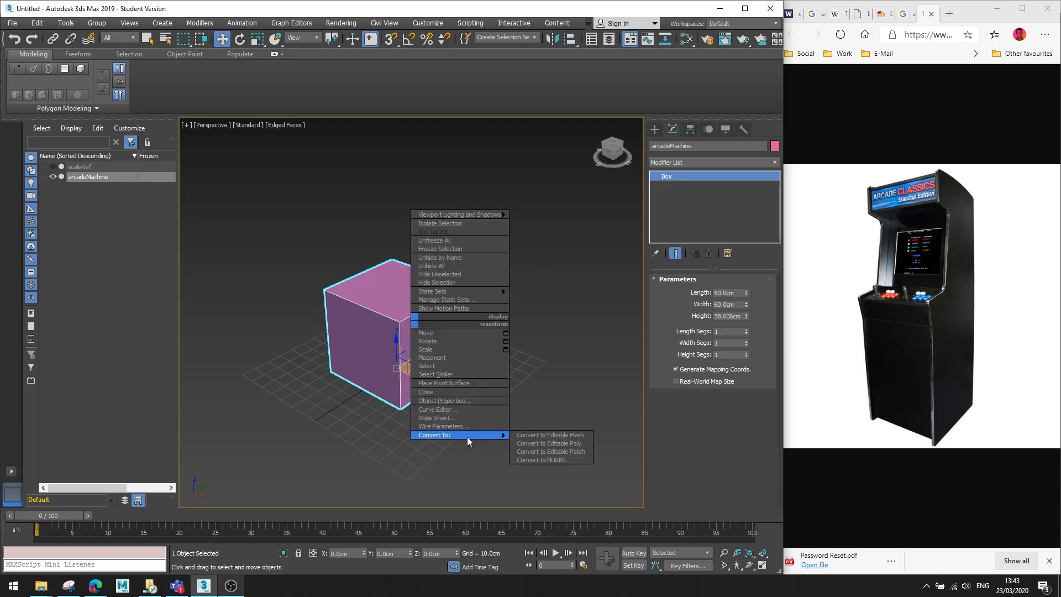
left_click(547, 443)
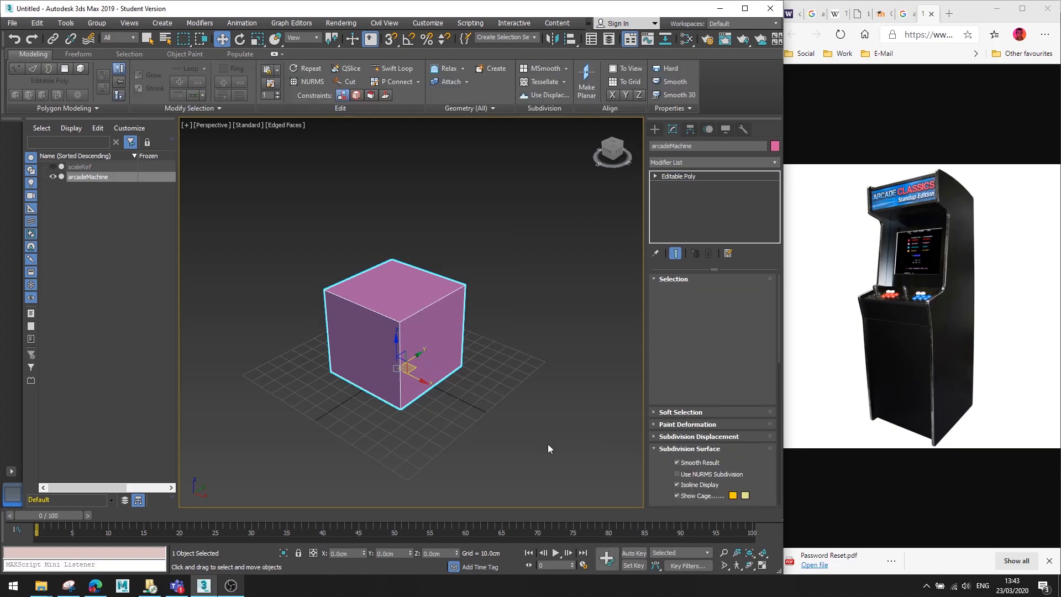
Examine arcadeMachine's Editable Poly settings and its vertex editing options, comparing the box with the reference image.
mouse_move(405, 399)
middle_mouse_down("alt")
mouse_move(481, 372)
mouse_move(420, 394)
middle_mouse_up("alt")
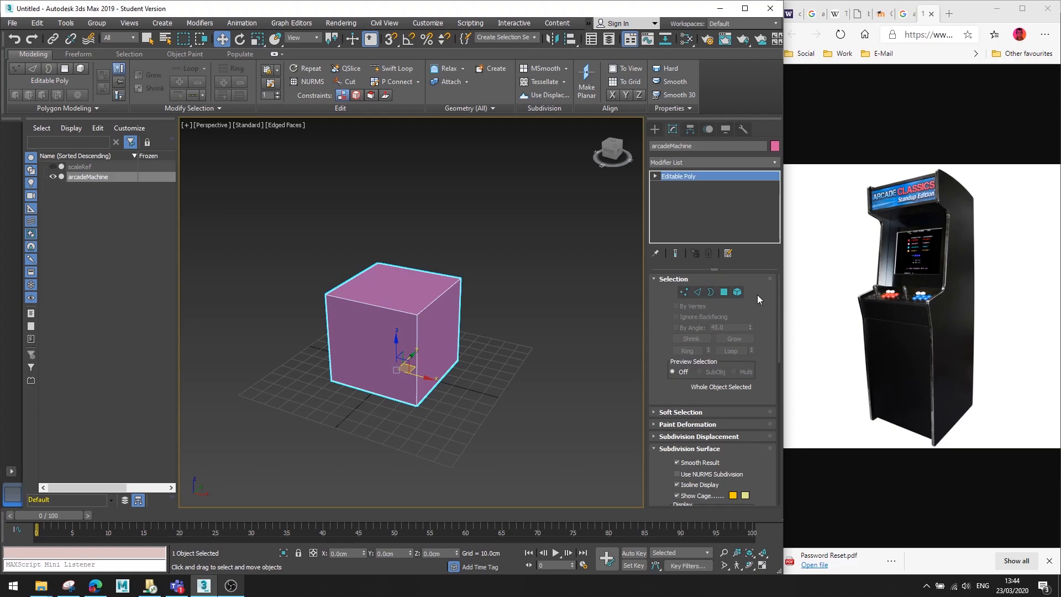
scroll(774, 310, "down", 10)
scroll(760, 333, "up", 10)
left_click(684, 293)
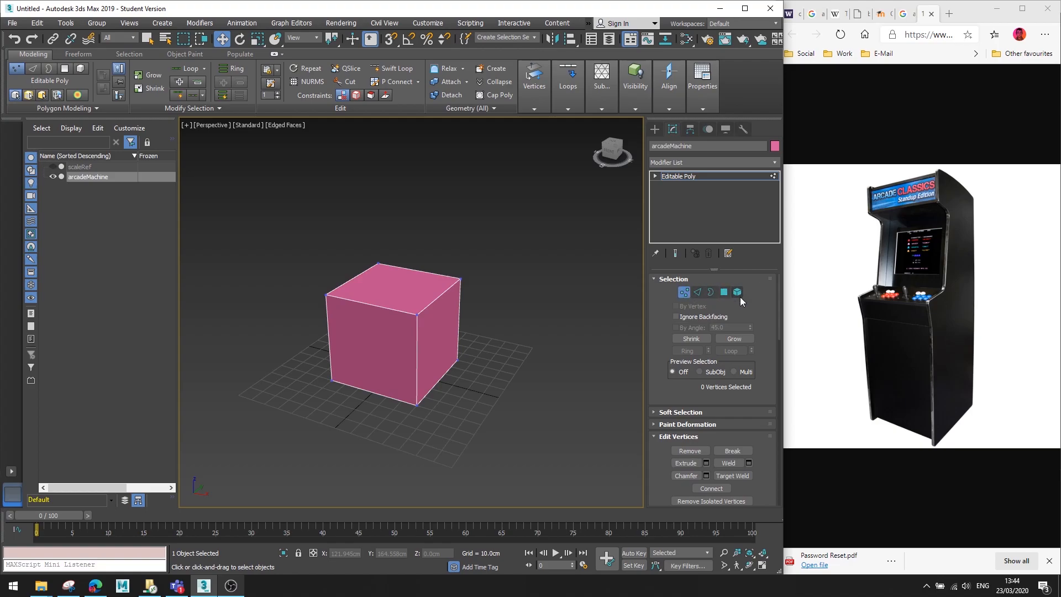
middle_click_drag(641, 286, 621, 279, "alt")
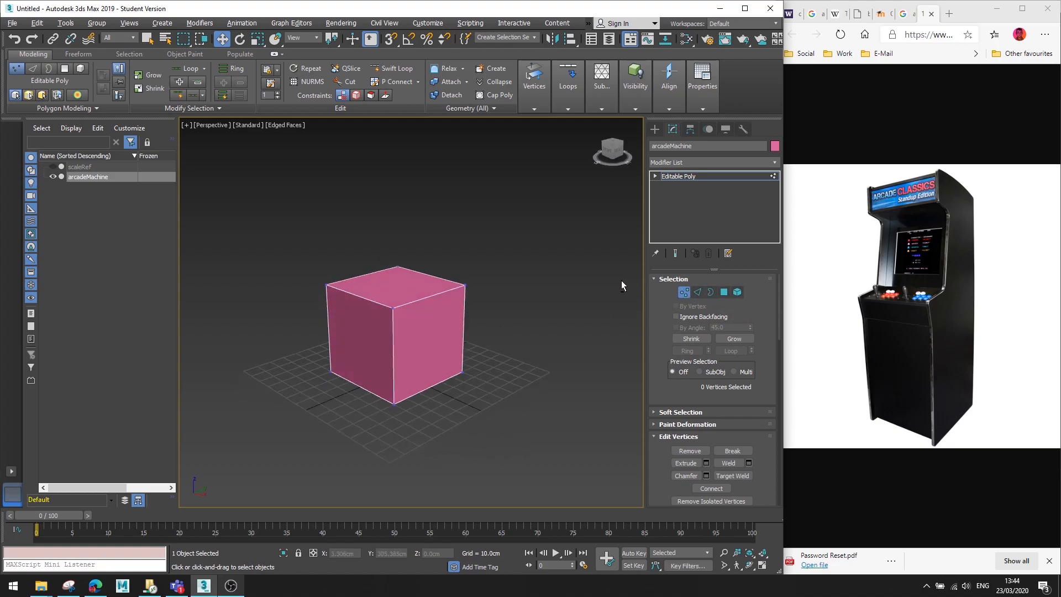
middle_click_drag(537, 343, 562, 336)
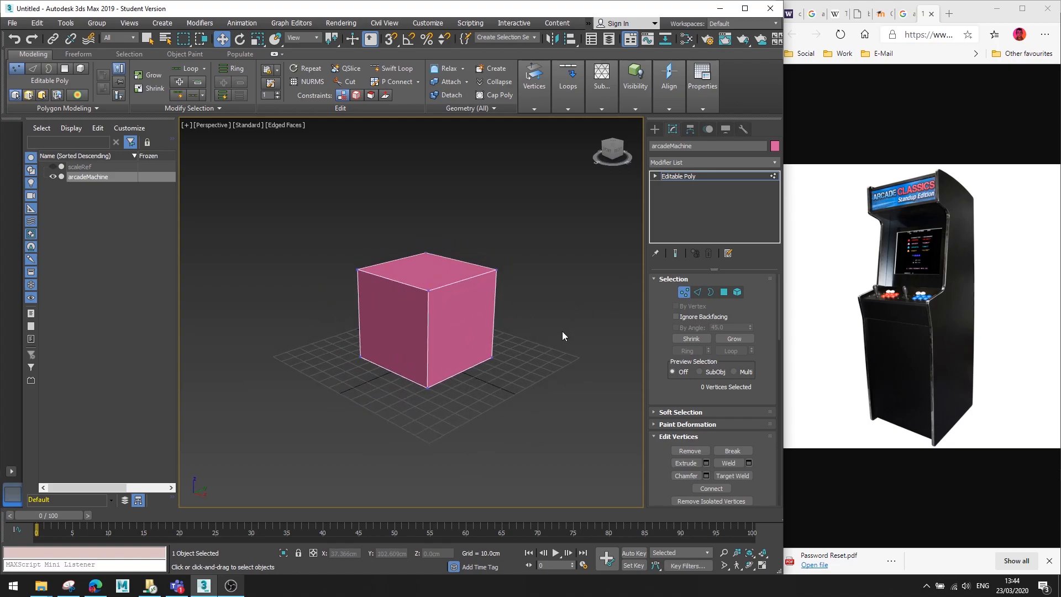
mouse_move(419, 353)
middle_mouse_down("alt")
mouse_move(526, 324)
mouse_move(419, 356)
middle_mouse_up("alt")
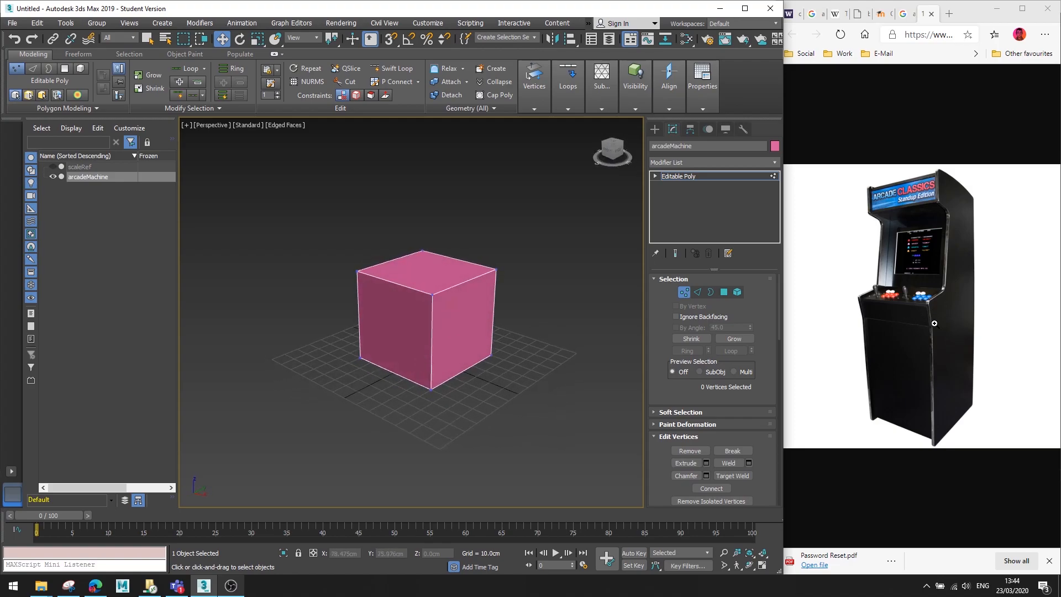
middle_click_drag(524, 276, 522, 277, "alt")
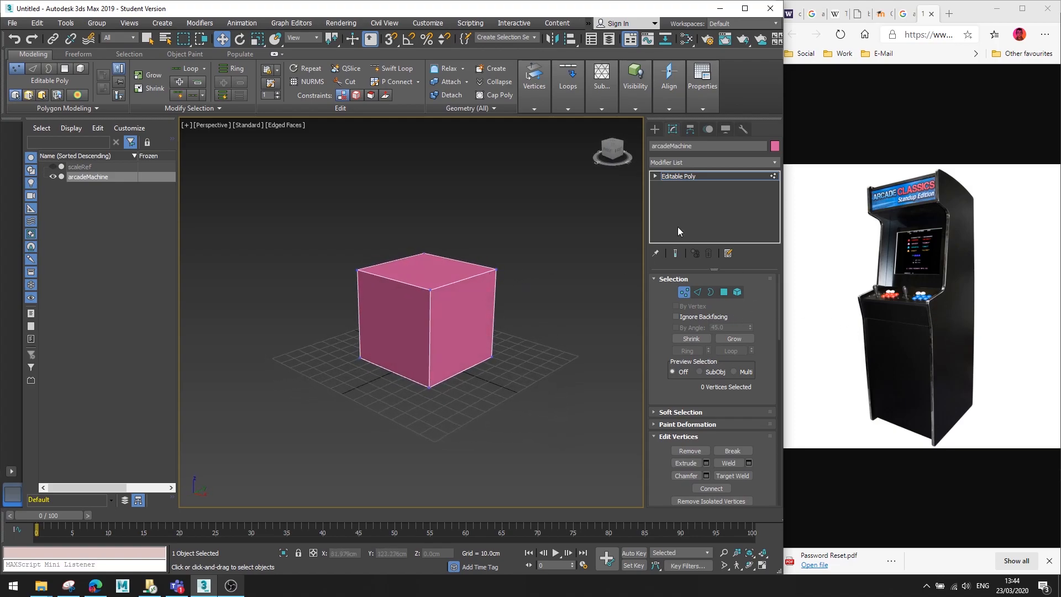
Unhide the scaleRef box beside arcadeMachine.
left_click(50, 158)
left_click(52, 167)
middle_click_drag(475, 272, 445, 310, "alt")
scroll(429, 257, "down", 4)
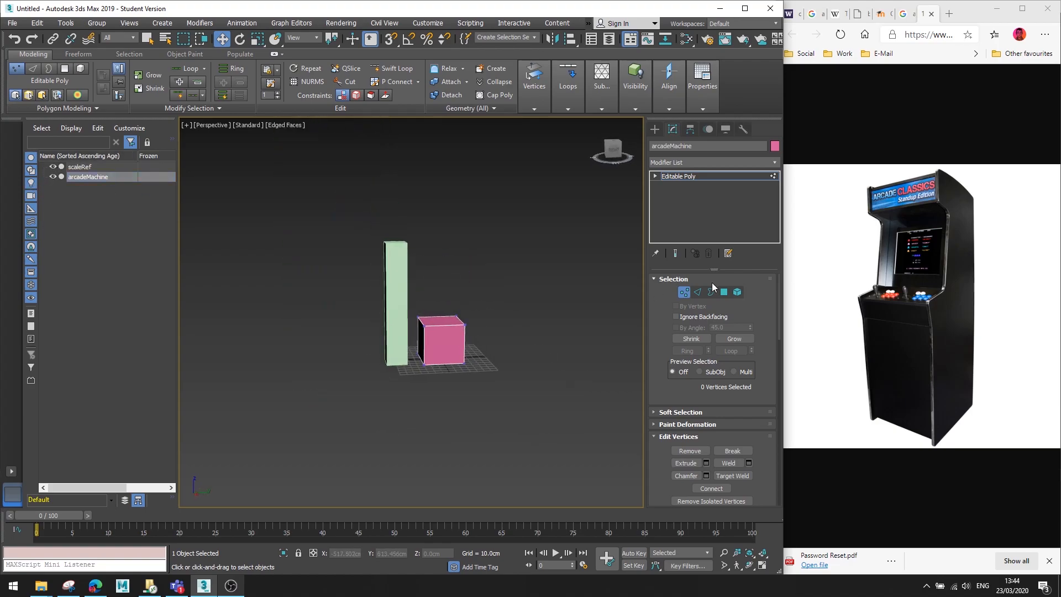
Leave vertex editing and convert the scaleRef box to an Editable Poly.
left_click(683, 292)
right_click(398, 283)
mouse_move(436, 395)
left_click(503, 404)
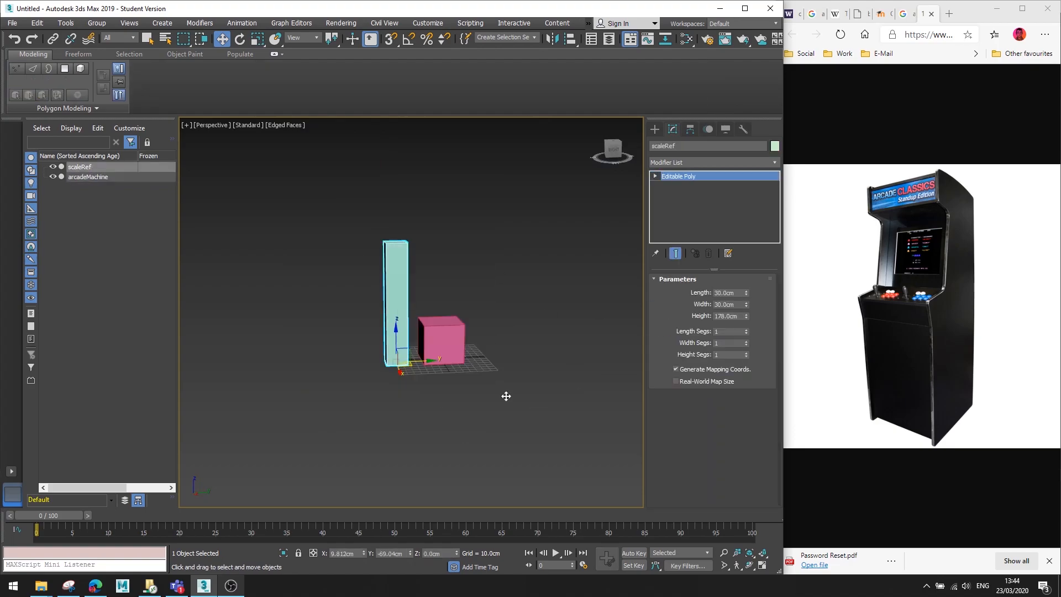
key("z")
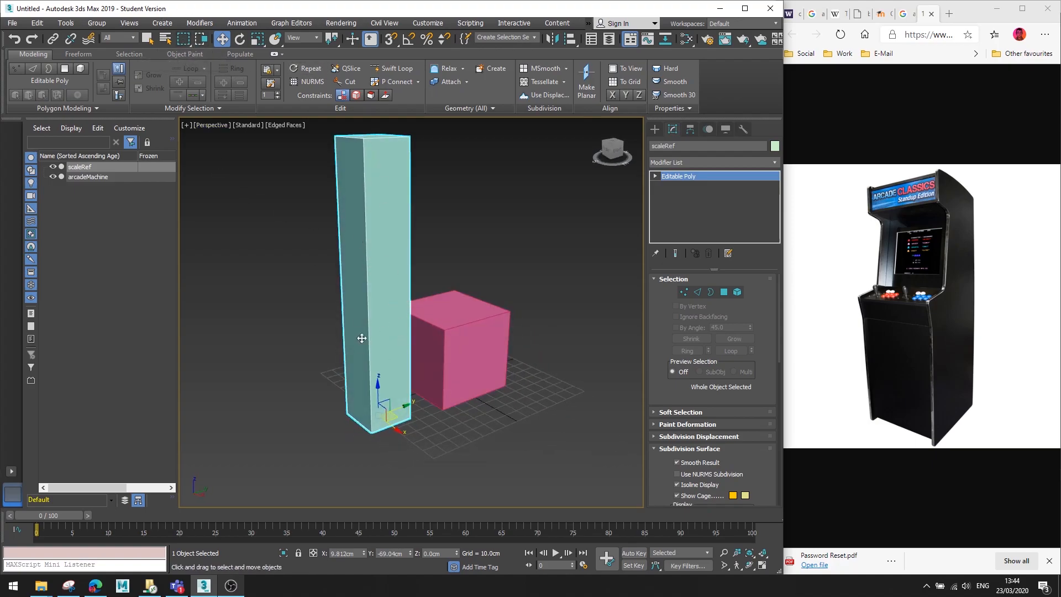
middle_click_drag(378, 270, 346, 285, "alt")
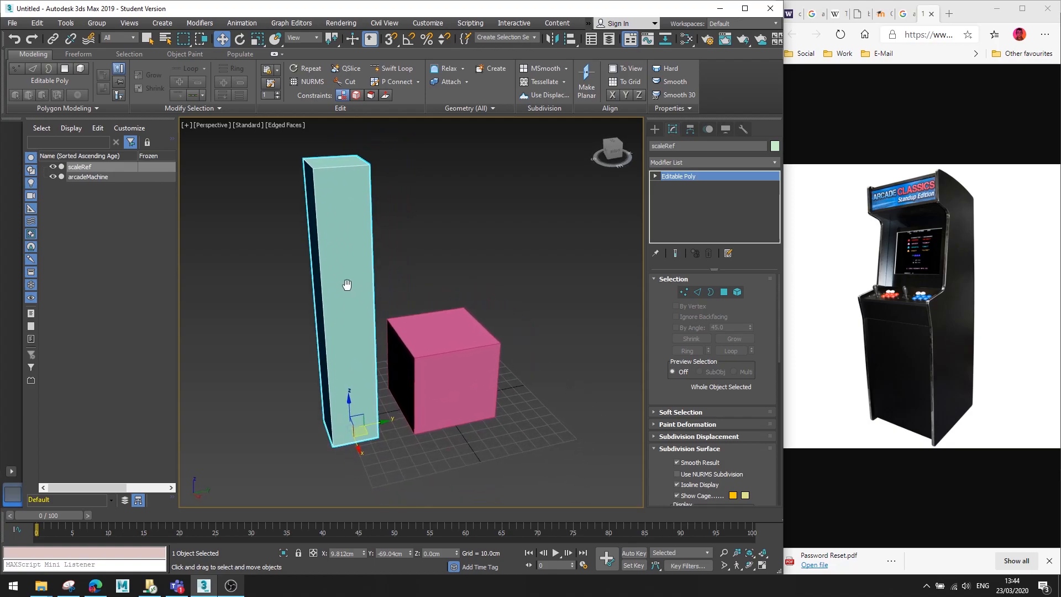
Add four horizontal edge loops to scaleRef with Swift Loop, at roughly knee, waist, shoulder and chin height.
left_click(408, 68)
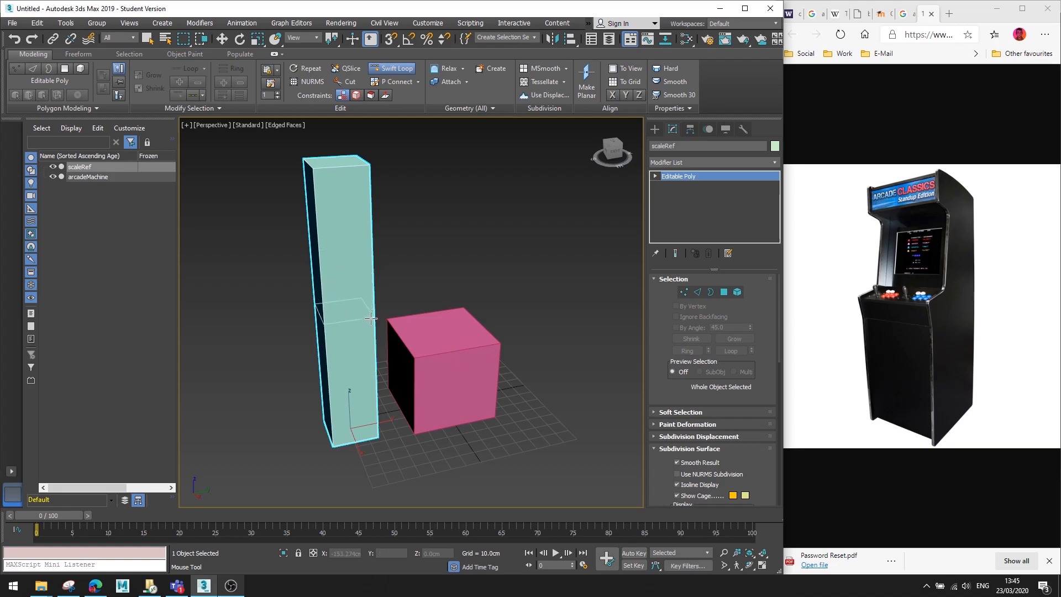
middle_click_drag(363, 330, 350, 304, "alt")
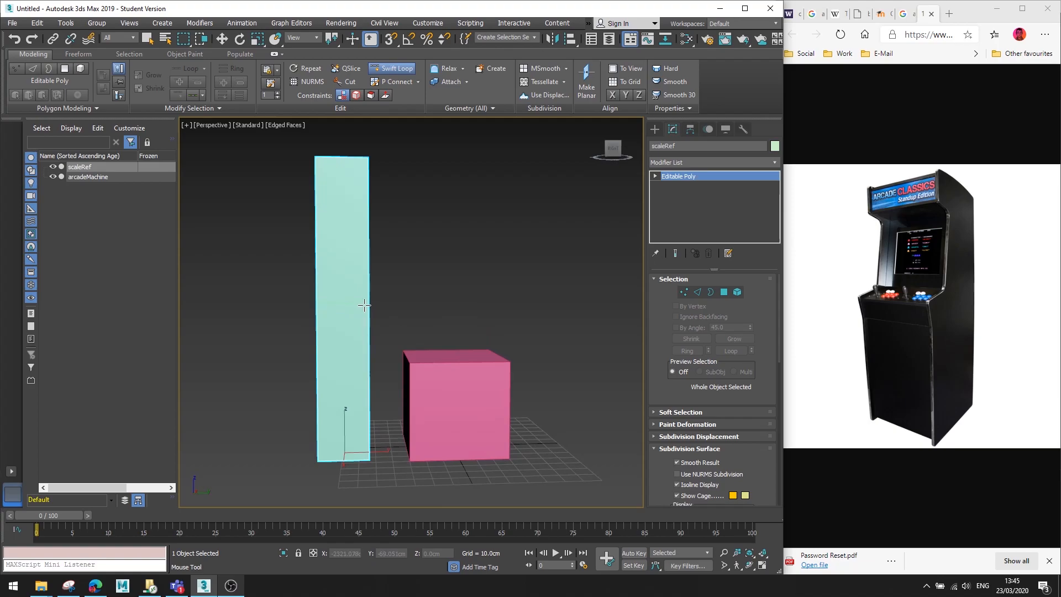
left_click(364, 305)
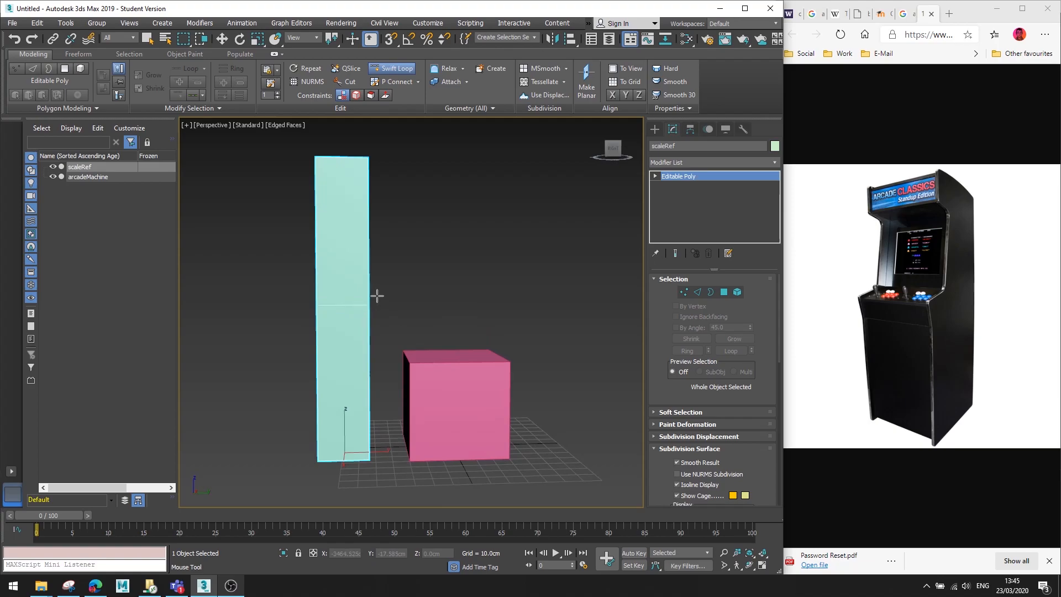
left_click(360, 200)
left_click(362, 385)
middle_click_drag(362, 385, 430, 369, "alt")
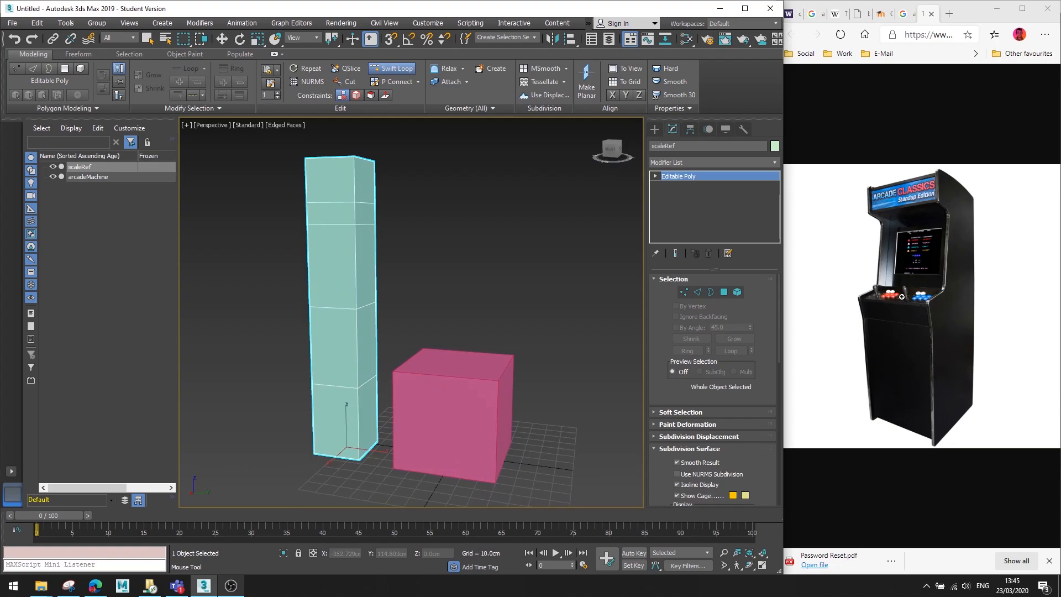
middle_click_drag(423, 385, 270, 246, "alt")
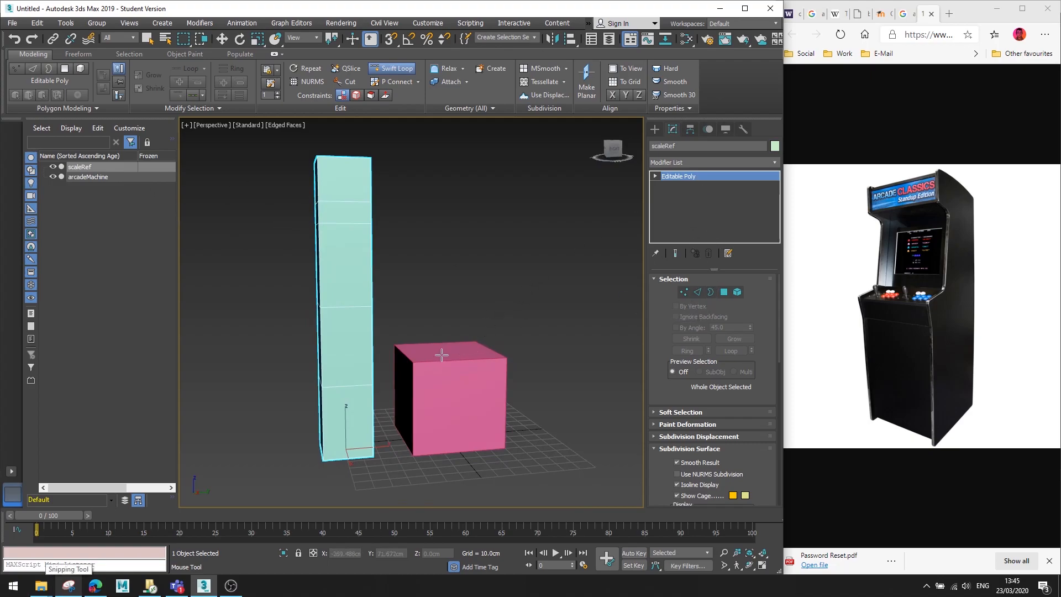
Select the four top vertices of arcadeMachine at vertex level.
key("w")
left_click(451, 387)
middle_click_drag(463, 330, 338, 285, "alt")
left_click(686, 292)
left_click_drag(354, 267, 489, 319)
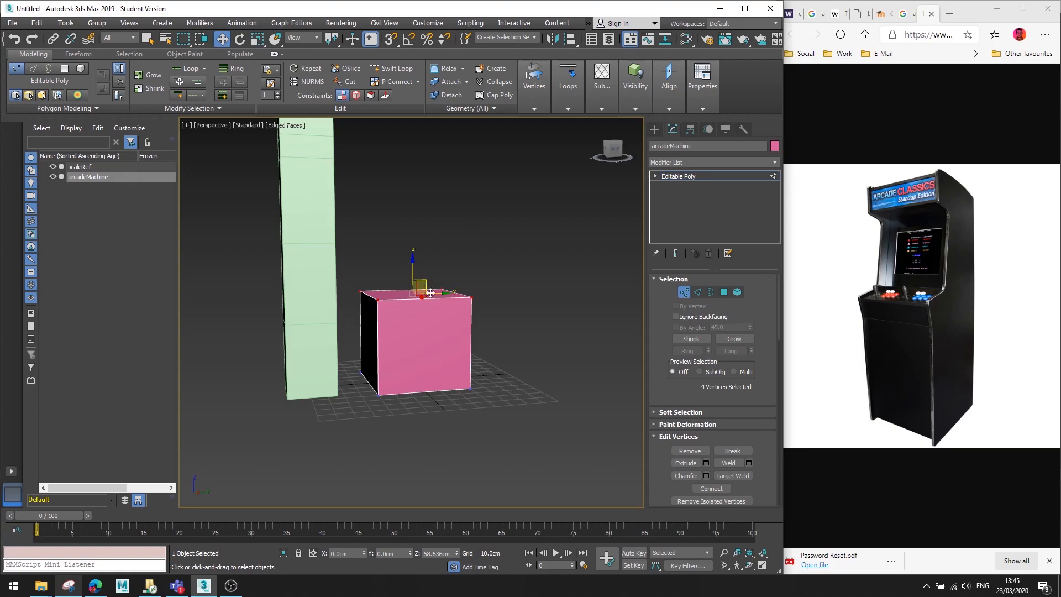
mouse_move(546, 324)
middle_mouse_down("alt")
mouse_move(535, 327)
mouse_move(551, 323)
middle_mouse_up("alt")
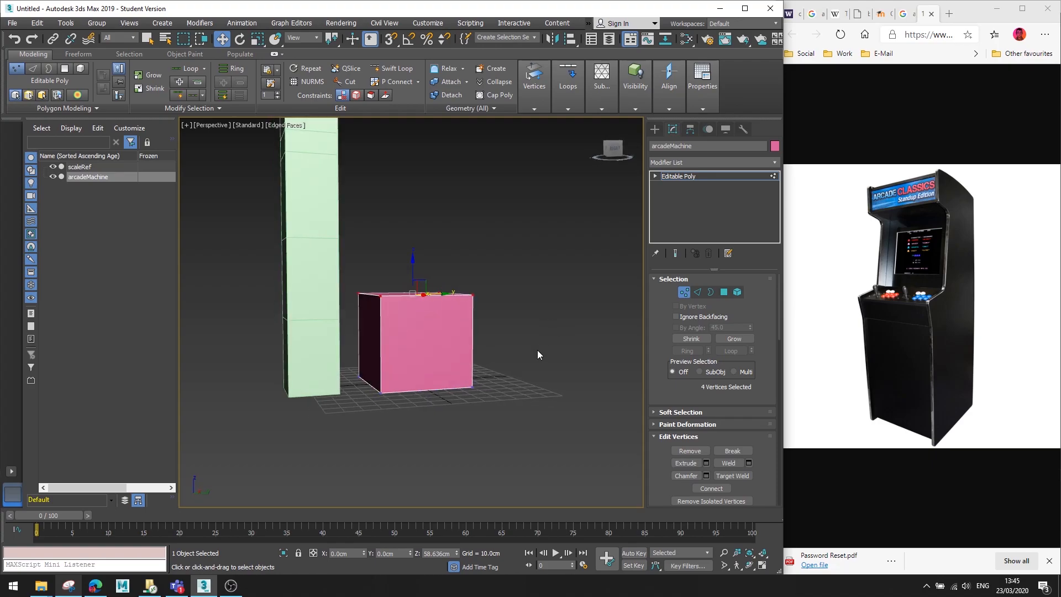
Try a window selection of arcadeMachine's vertices from an angled view, check which are caught, and clear the selection.
left_click(541, 342)
mouse_move(542, 342)
middle_mouse_down("alt")
mouse_move(513, 337)
mouse_move(539, 339)
mouse_move(532, 360)
middle_mouse_up("alt")
left_click_drag(566, 231, 379, 375)
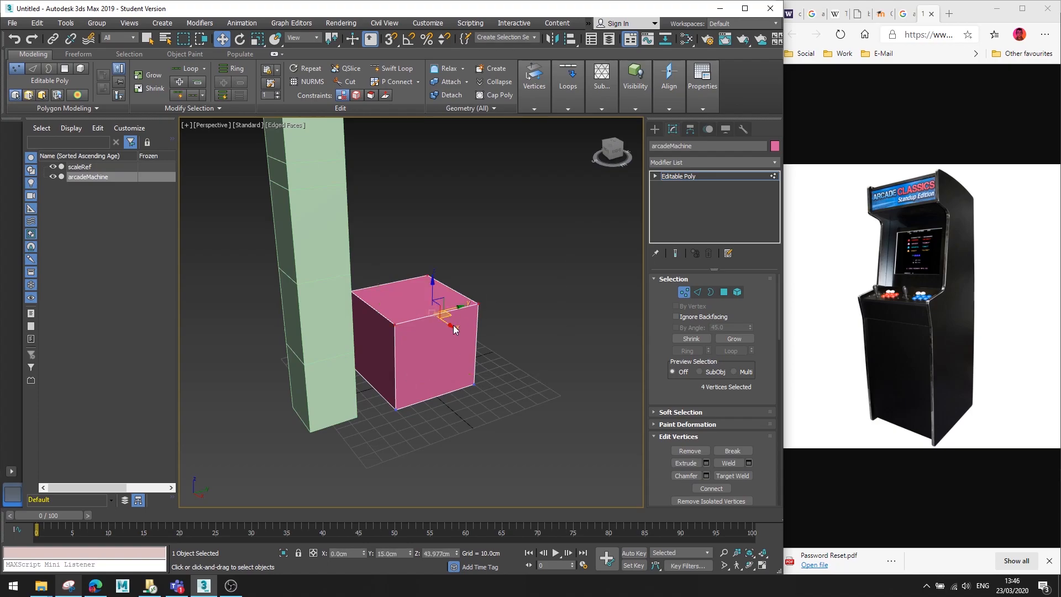
middle_click_drag(453, 333, 407, 352, "alt")
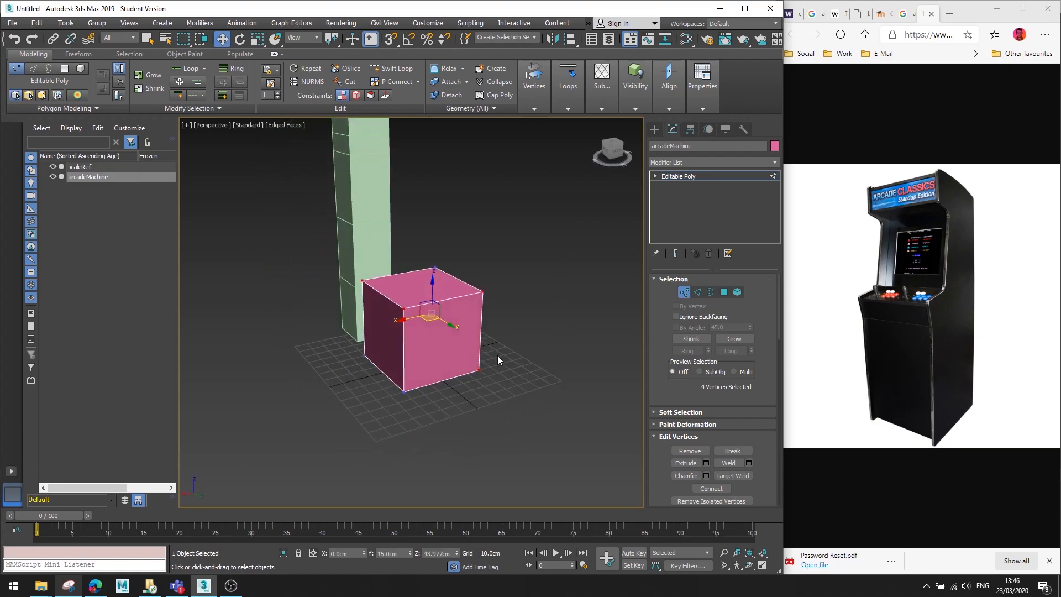
left_click(499, 380)
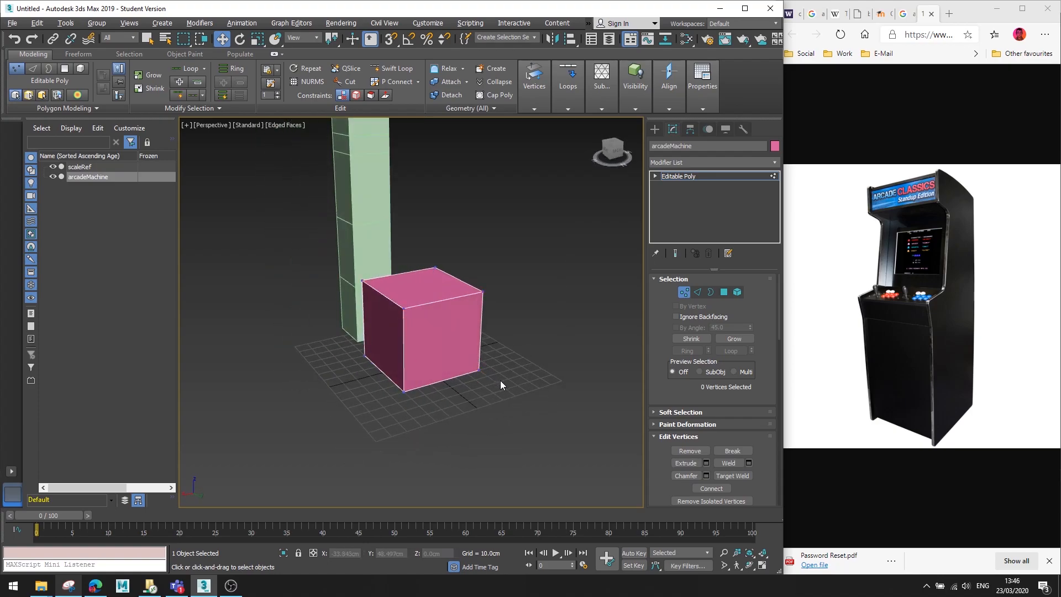
middle_click_drag(499, 380, 578, 375, "alt")
Try window-selecting arcadeMachine's top vertices with Ignore Backfacing enabled, and clear the selection.
middle_click_drag(603, 263, 491, 297, "alt")
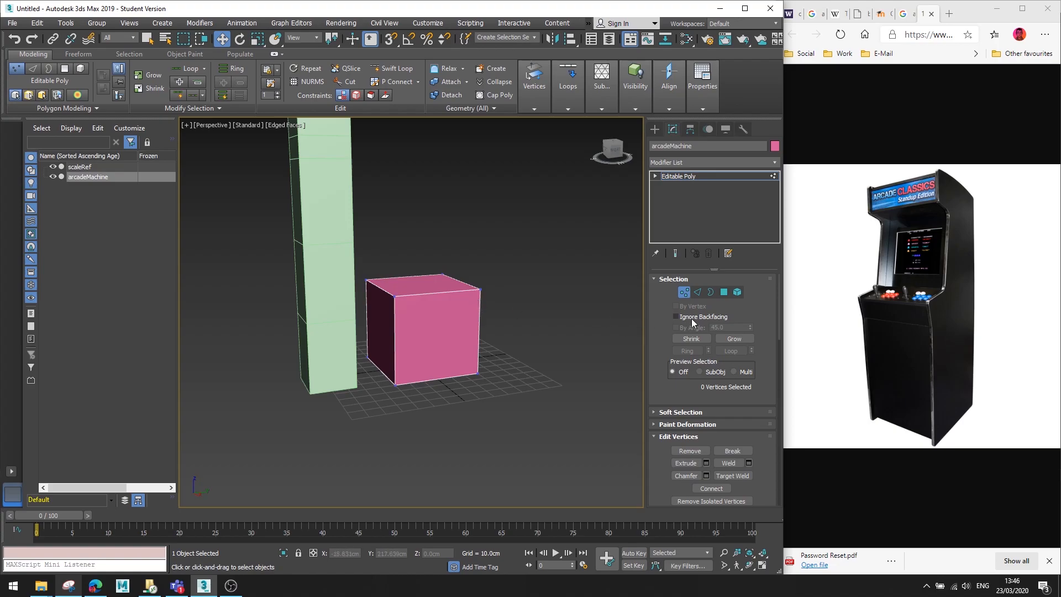
left_click_drag(389, 235, 511, 350)
middle_click_drag(521, 347, 425, 357, "alt")
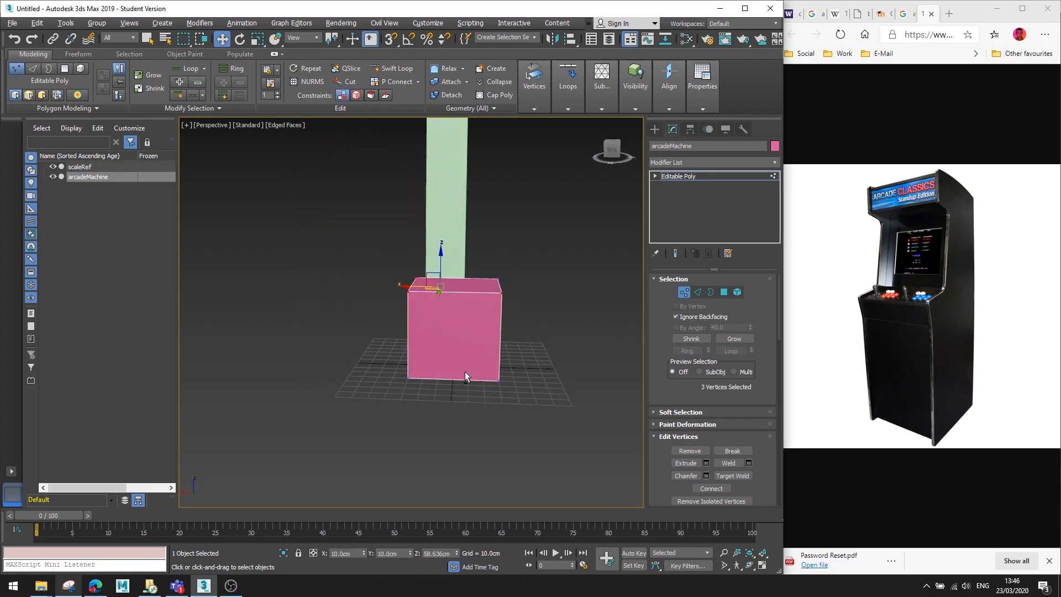
middle_click_drag(508, 376, 569, 351, "alt")
left_click(569, 347)
middle_click_drag(537, 316, 467, 261, "alt")
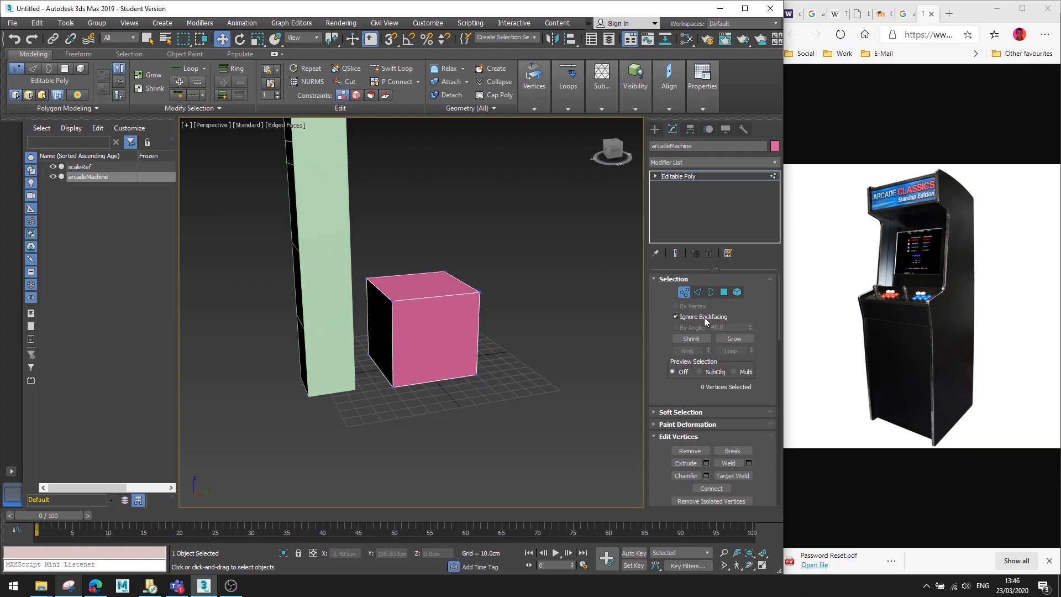
Turn off Ignore Backfacing and switch to the Left view of arcadeMachine.
left_click(677, 315)
key("l")
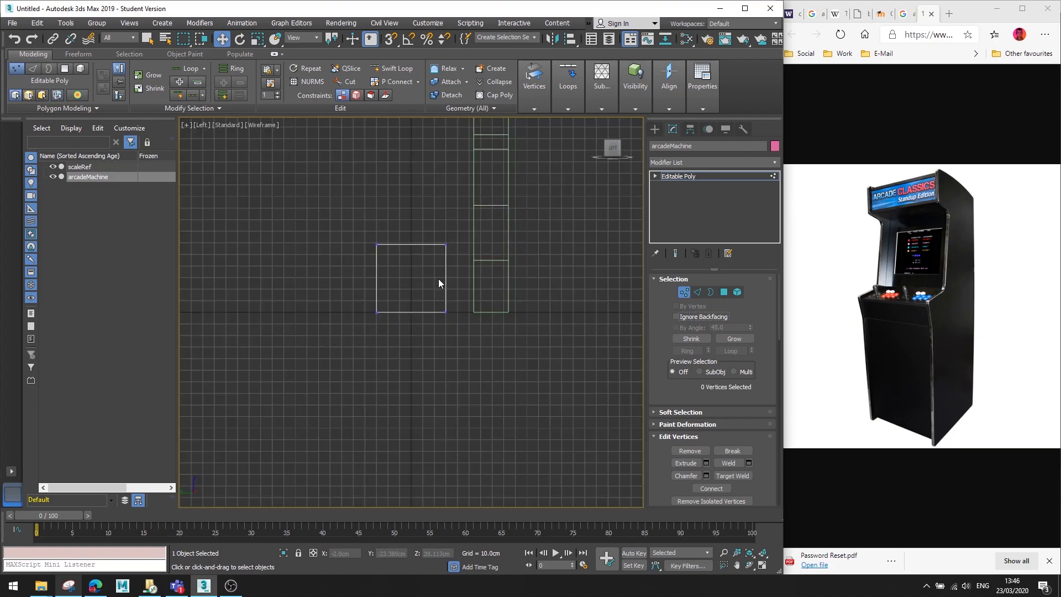
scroll(436, 229, "up", 3)
Try moving a single upper corner vertex outward and raising all the top vertices of arcadeMachine, undoing each move.
left_click(297, 219)
left_click_drag(308, 203, 288, 241)
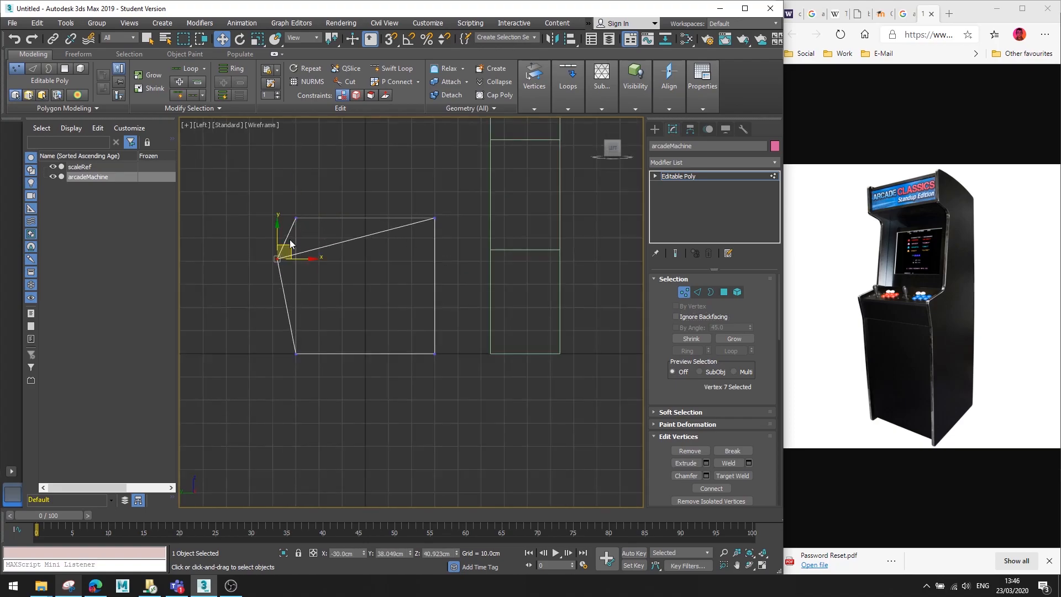
key("ctrl+z")
left_click_drag(255, 175, 467, 248)
left_click_drag(363, 184, 365, 156)
key("ctrl+z")
Select arcadeMachine's four top vertices in the Left view and raise them to a height of about 88 cm.
scroll(439, 266, "down", 2)
left_click(445, 260)
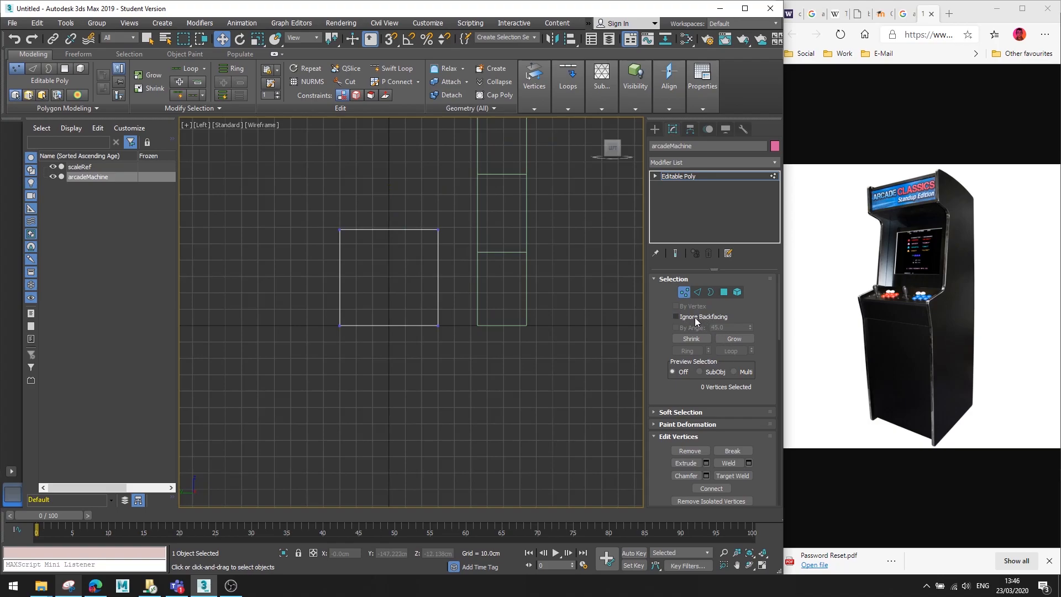
left_click_drag(469, 241, 469, 240)
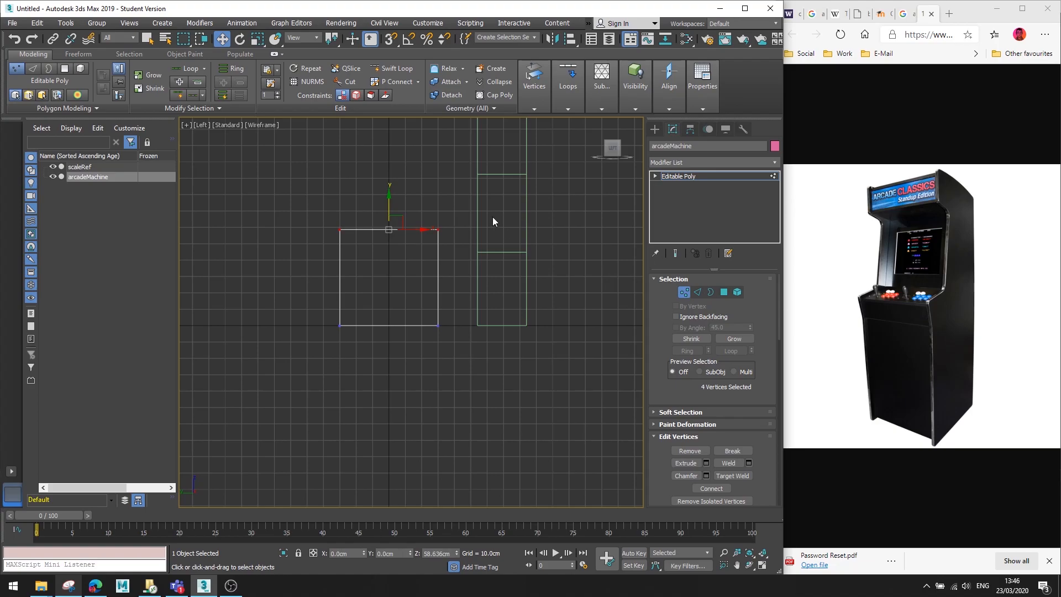
left_click_drag(386, 205, 395, 148)
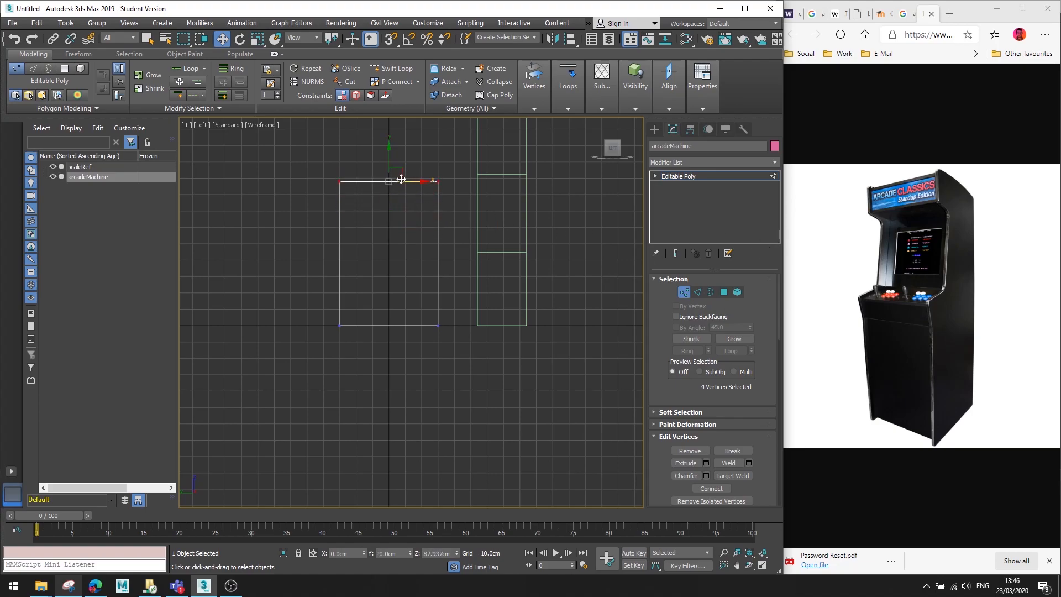
In the Perspective view, add two Swift Loop cuts to arcadeMachine: a vertical one nearer the front and a horizontal one about 69.5 cm high.
left_click(931, 309)
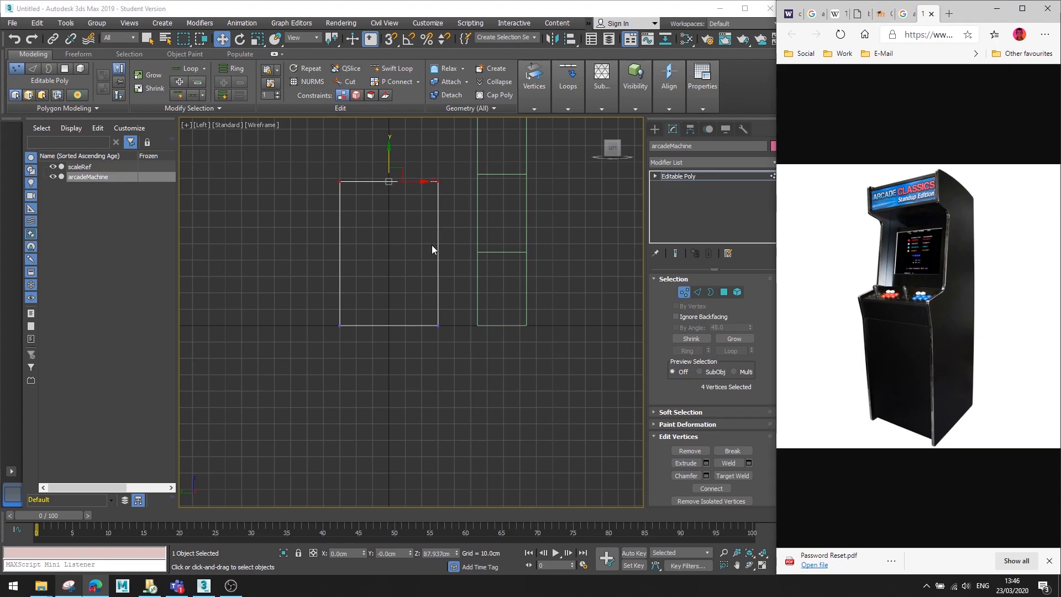
middle_click(450, 284)
key("p")
mouse_move(451, 285)
middle_mouse_down("alt")
mouse_move(441, 277)
mouse_move(453, 272)
mouse_move(437, 284)
middle_mouse_up("alt")
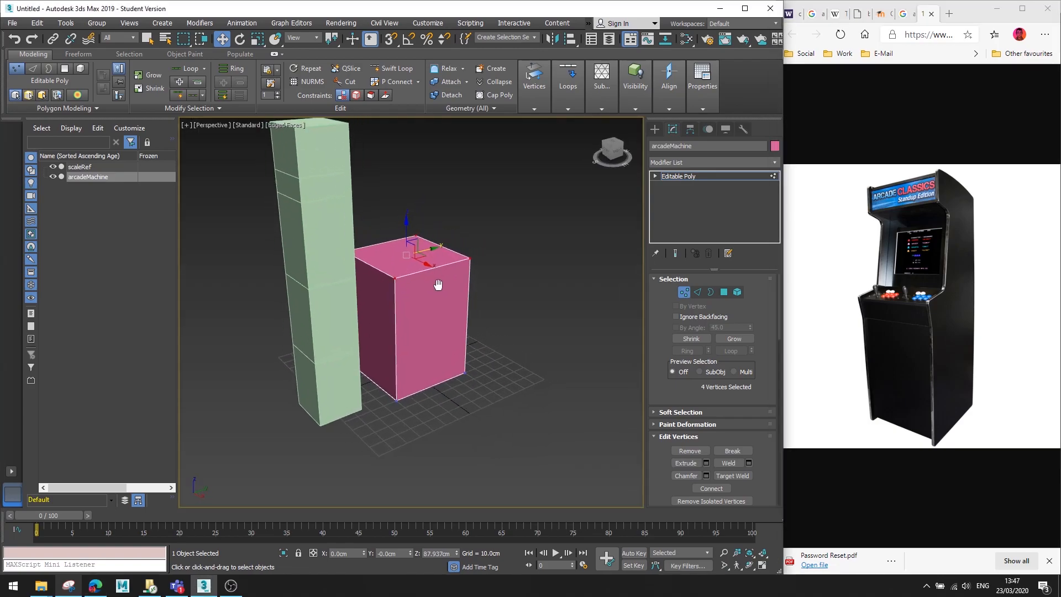
middle_click_drag(469, 179, 429, 160, "alt")
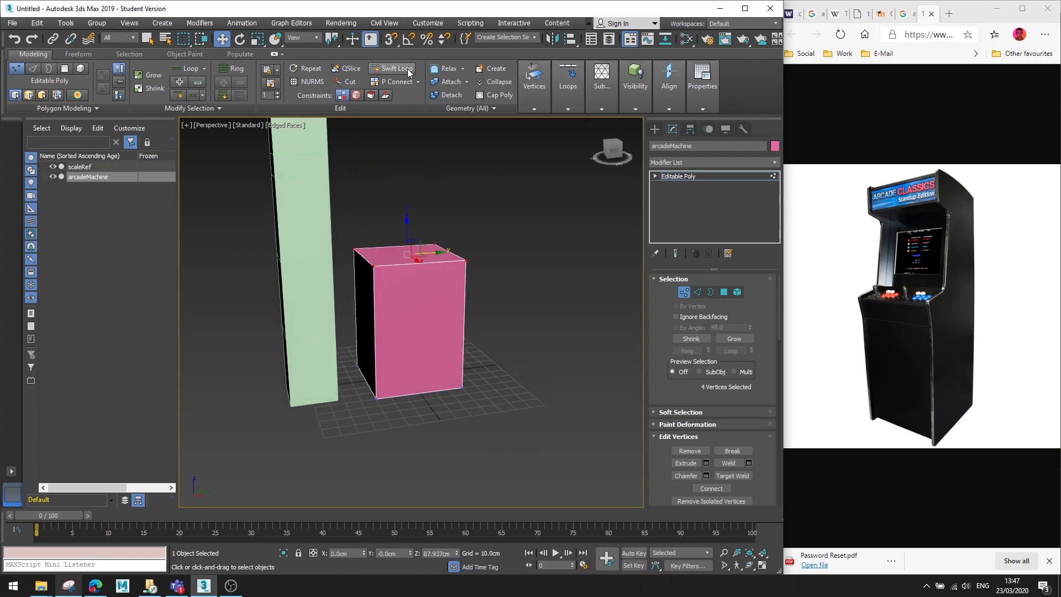
left_click(408, 71)
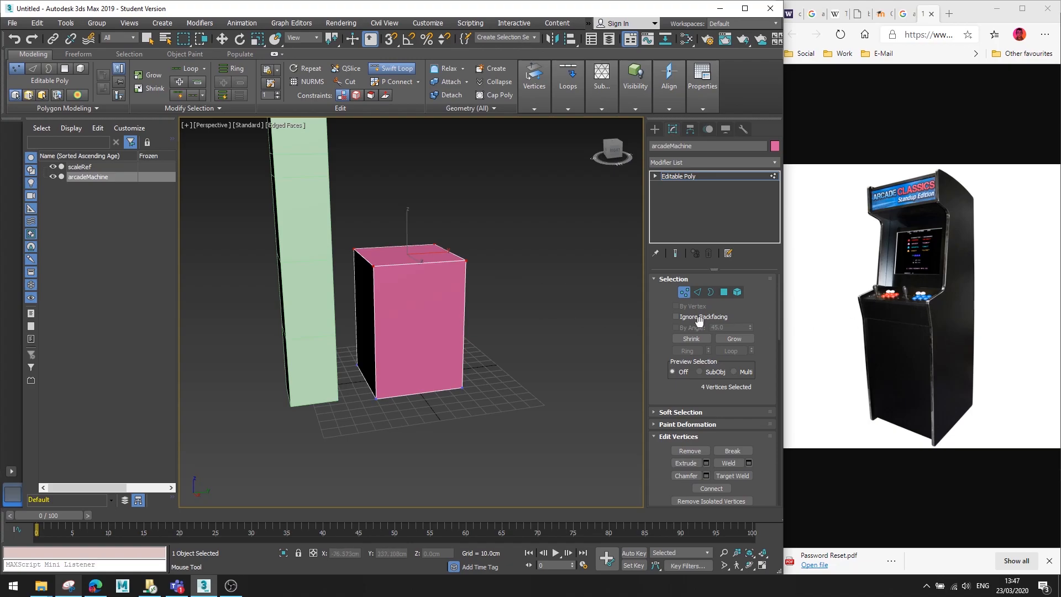
middle_click_drag(537, 301, 511, 295, "alt")
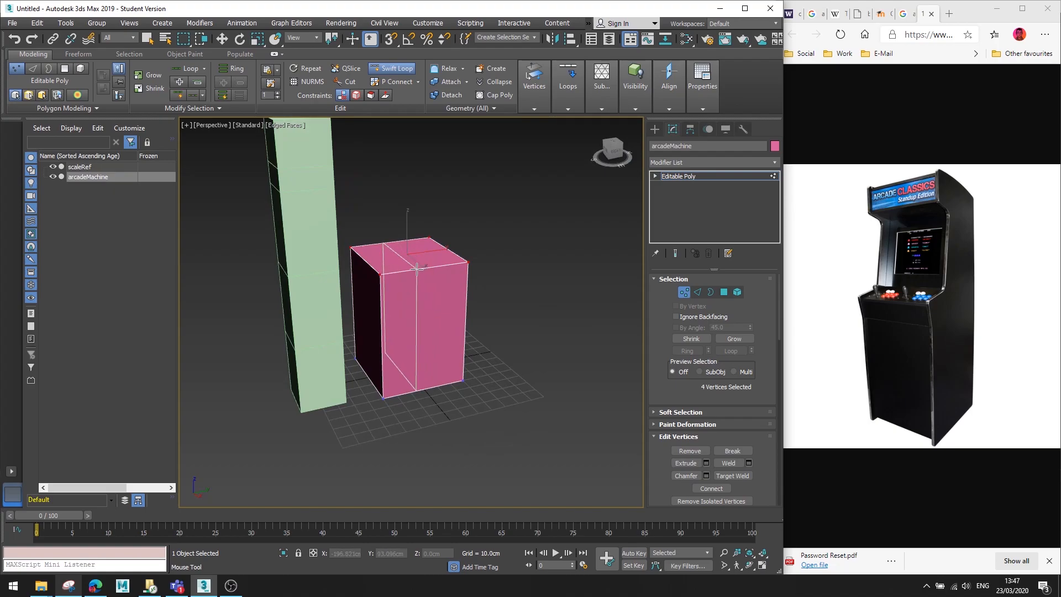
left_click(417, 287)
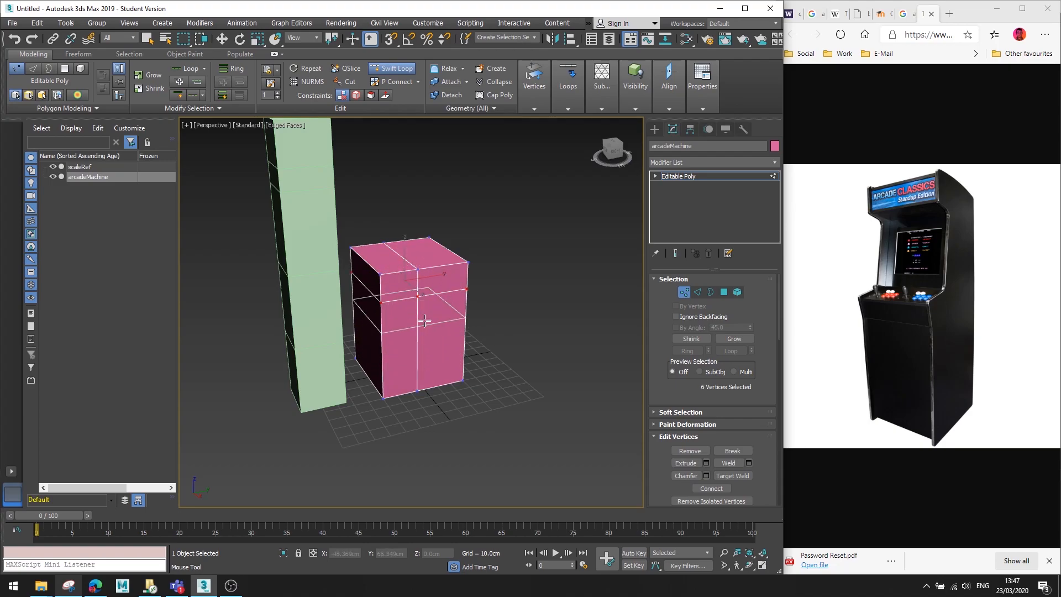
left_click(417, 297)
key("w")
middle_click_drag(417, 297, 376, 304, "alt")
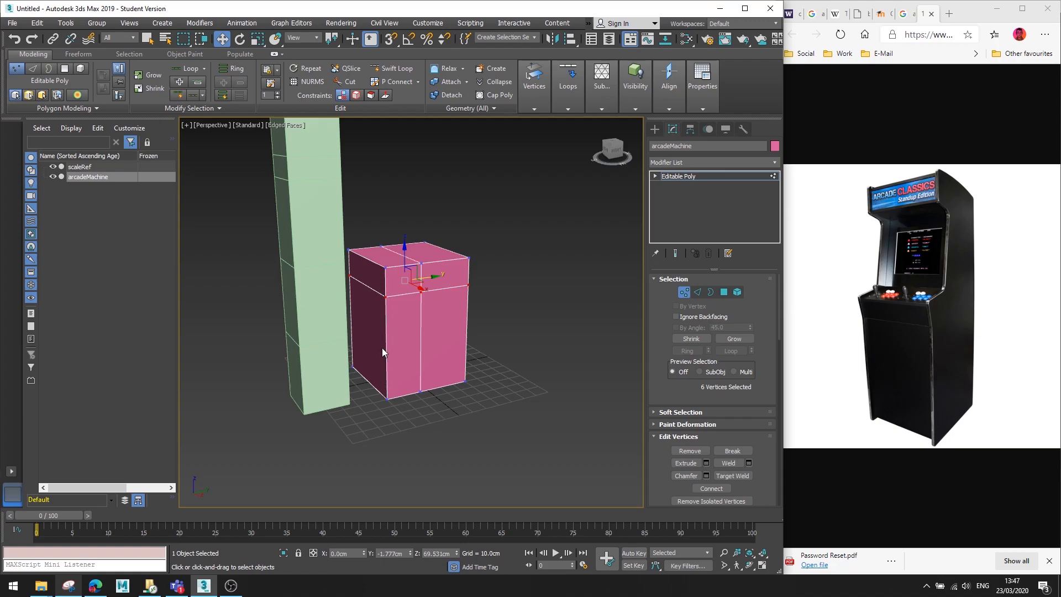
Select arcadeMachine's two top front vertices and pull them forward and down to about Y -34.9 cm, Z 84.2 cm.
mouse_move(353, 284)
middle_mouse_down("alt")
mouse_move(380, 300)
mouse_move(514, 300)
mouse_move(446, 323)
mouse_move(397, 310)
mouse_move(373, 290)
middle_mouse_up("alt")
left_click(368, 283)
left_click(359, 243, "ctrl")
middle_click_drag(359, 246, 391, 246, "alt")
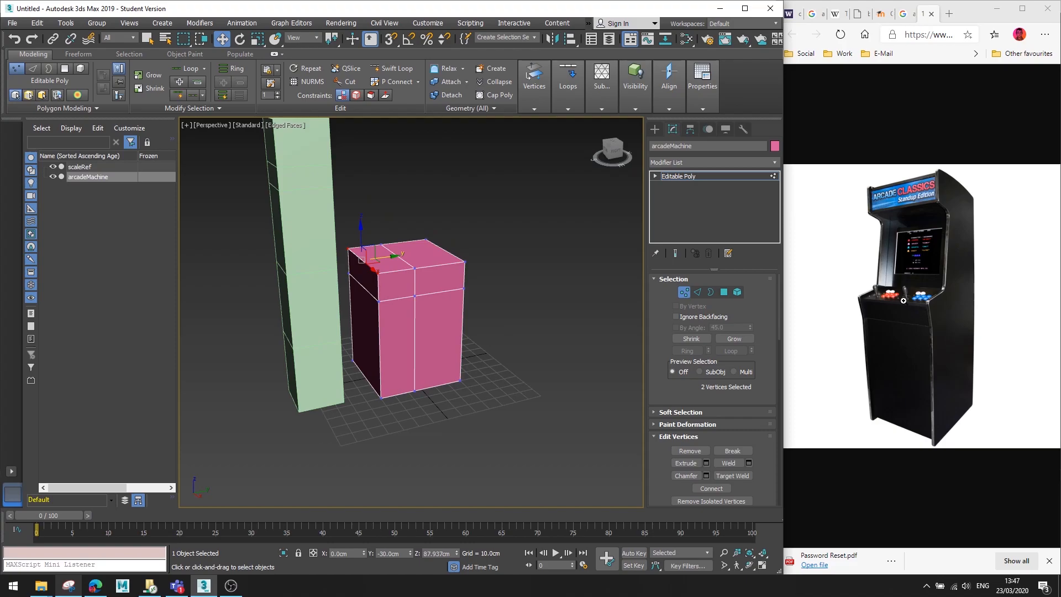
scroll(404, 265, "up", 4)
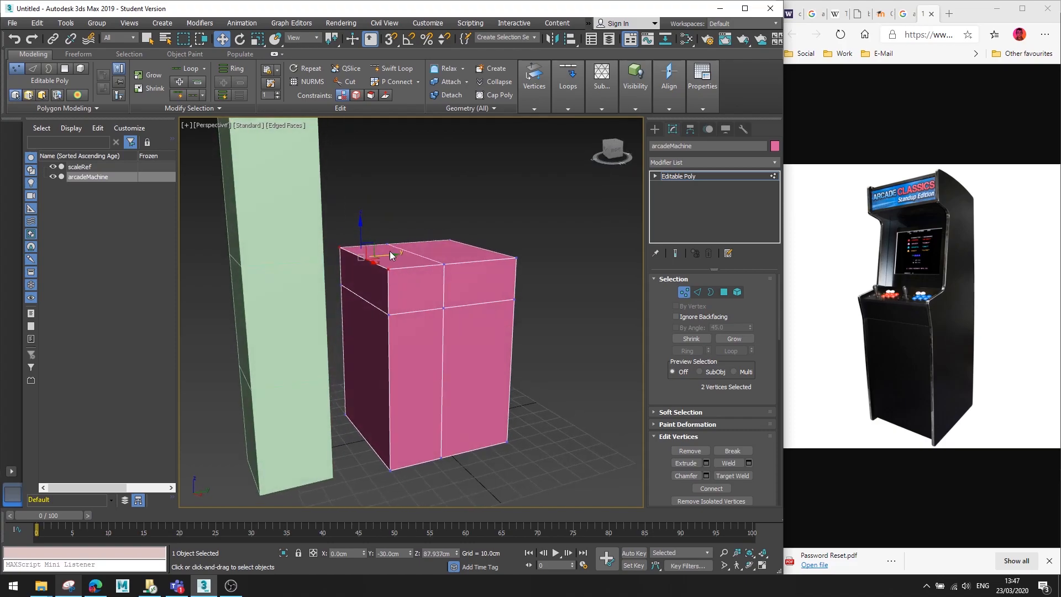
left_click_drag(371, 243, 365, 253)
middle_click_drag(364, 252, 404, 251, "alt")
Window-select the vertices of the vertical edge loop and shift the loop slightly toward the front.
left_click_drag(399, 226, 443, 497)
left_click_drag(448, 336, 436, 337)
middle_click_drag(489, 325, 352, 310, "alt")
Reselect the two protruding front vertices and fine-tune them to about Y -35.6 cm, Z 83.2 cm.
left_click(339, 260)
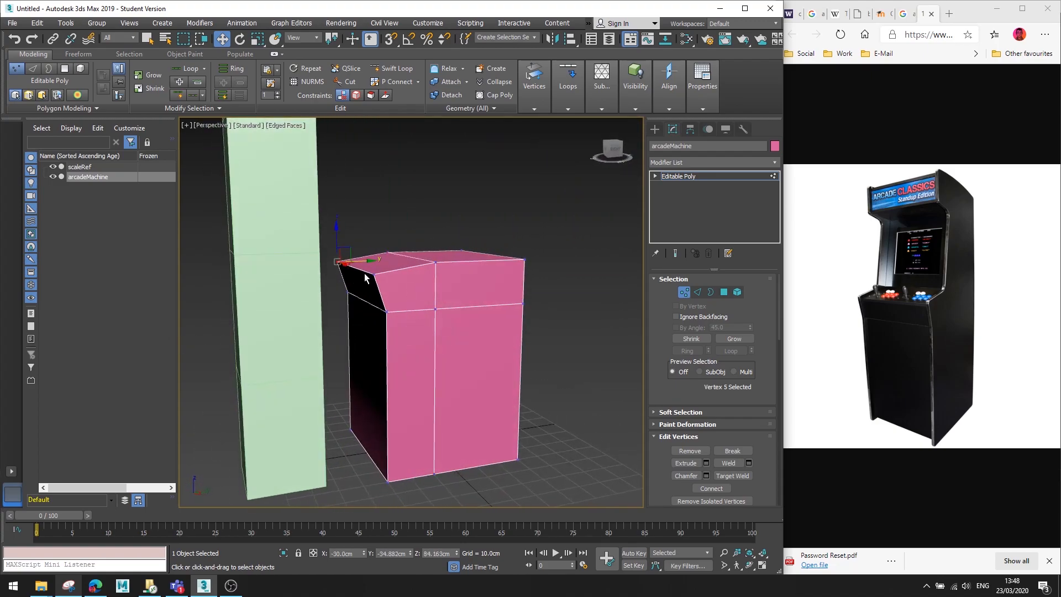
left_click(372, 273, "ctrl")
left_click_drag(355, 244, 354, 247)
middle_click_drag(369, 282, 449, 255, "alt")
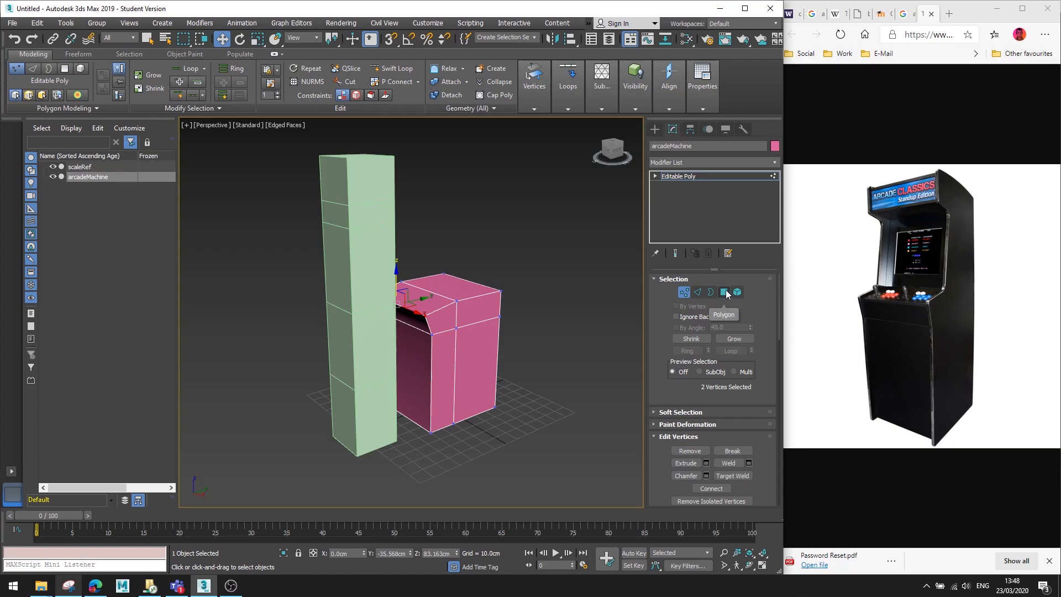
Maximize the 3ds Max window and hide scaleRef to leave arcadeMachine unobstructed.
left_click(746, 9)
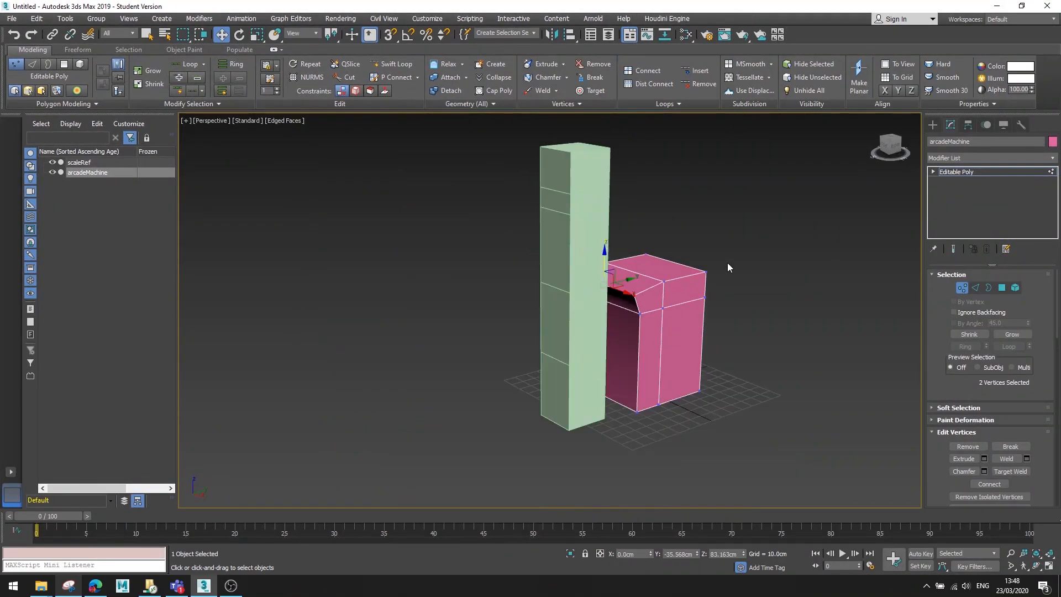
left_click(52, 163)
middle_click_drag(617, 302, 712, 312, "alt")
middle_click_drag(713, 313, 701, 295)
scroll(613, 270, "up", 3)
middle_click_drag(613, 254, 634, 267, "alt")
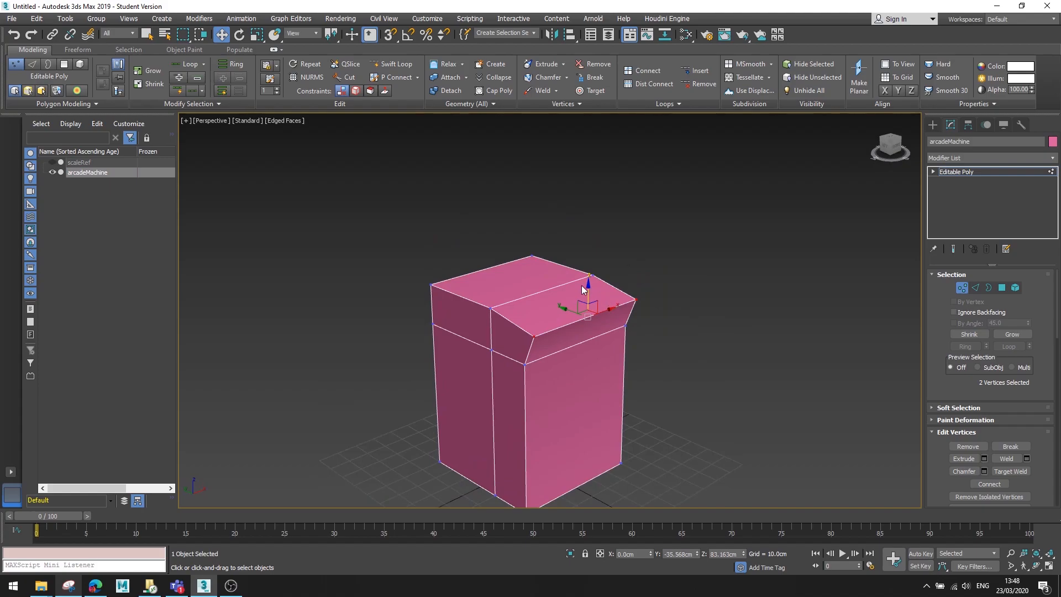
Switch arcadeMachine to Polygon level and select the flat rear polygon on its top.
left_click(1002, 287)
left_click(523, 280)
left_click(451, 353)
left_click(488, 341)
left_click(499, 303)
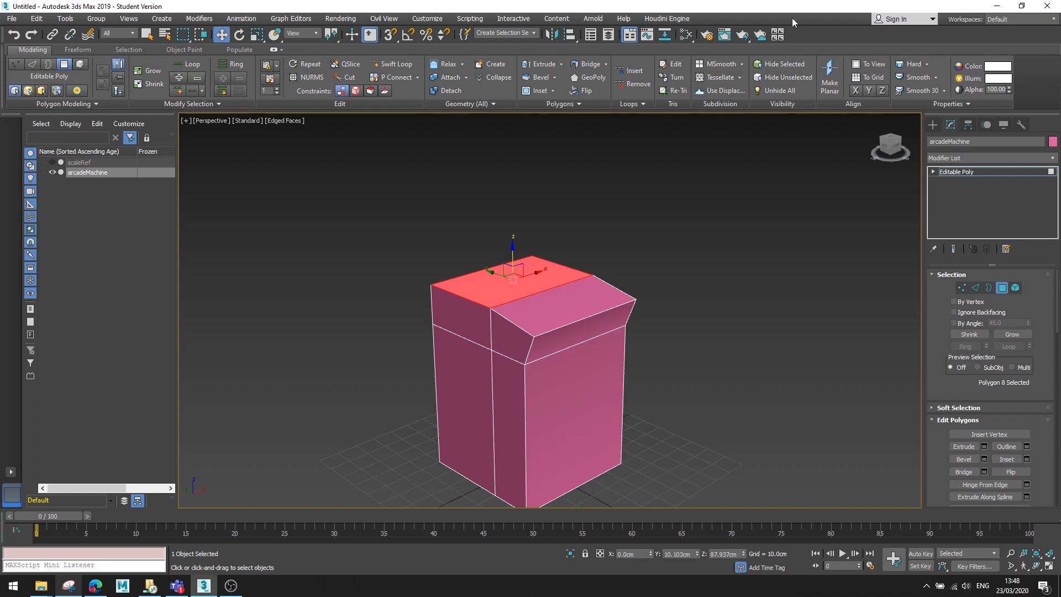
Collapse and restore the modeling ribbon, and switch through Vertex and Edge level back to Polygon level.
left_click(276, 50)
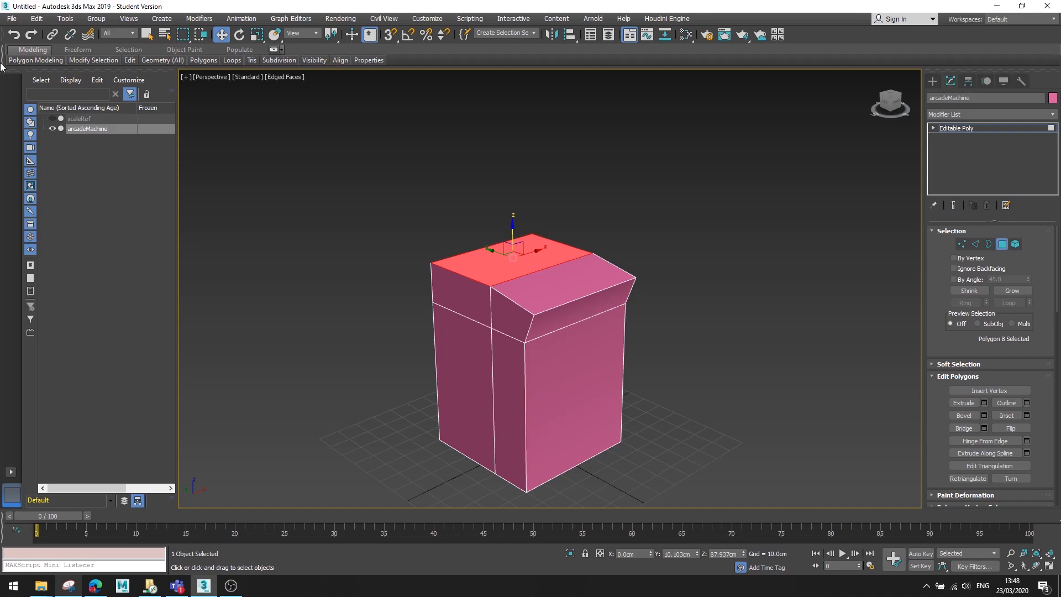
left_click(273, 49)
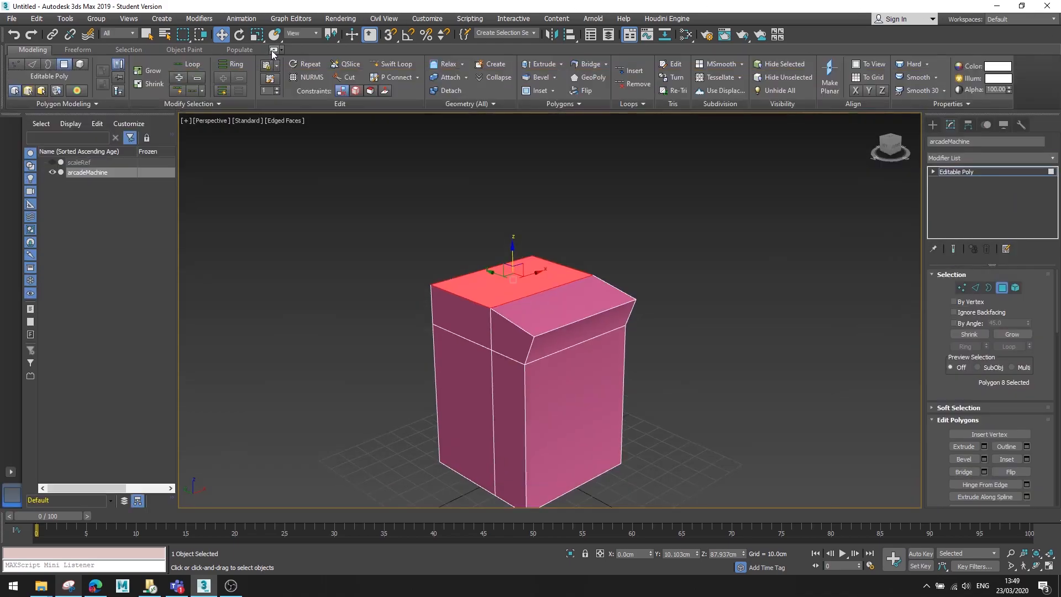
middle_click_drag(501, 341, 542, 339, "alt")
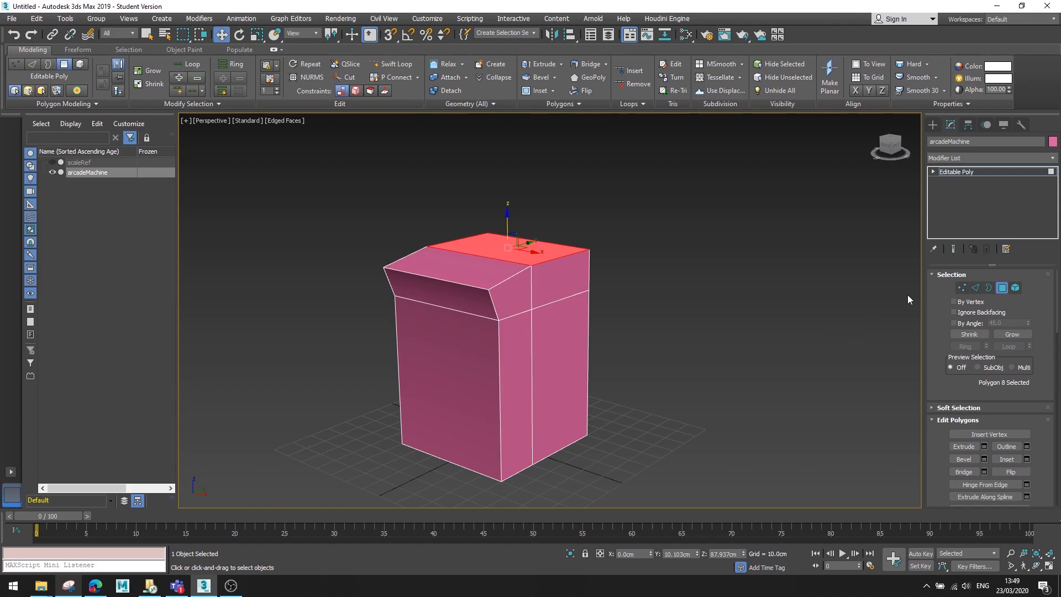
left_click(964, 287)
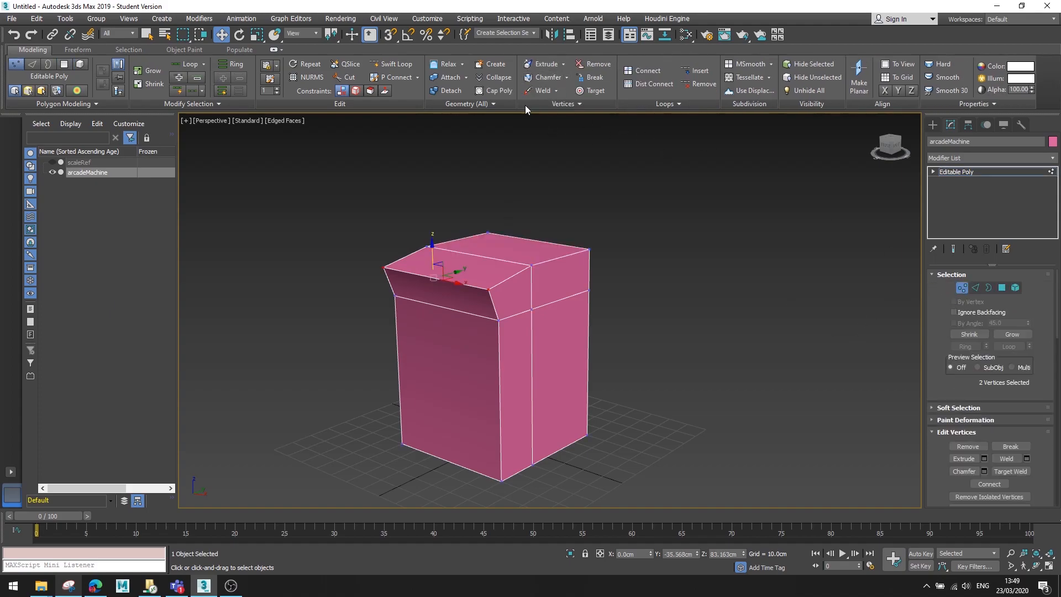
left_click(975, 288)
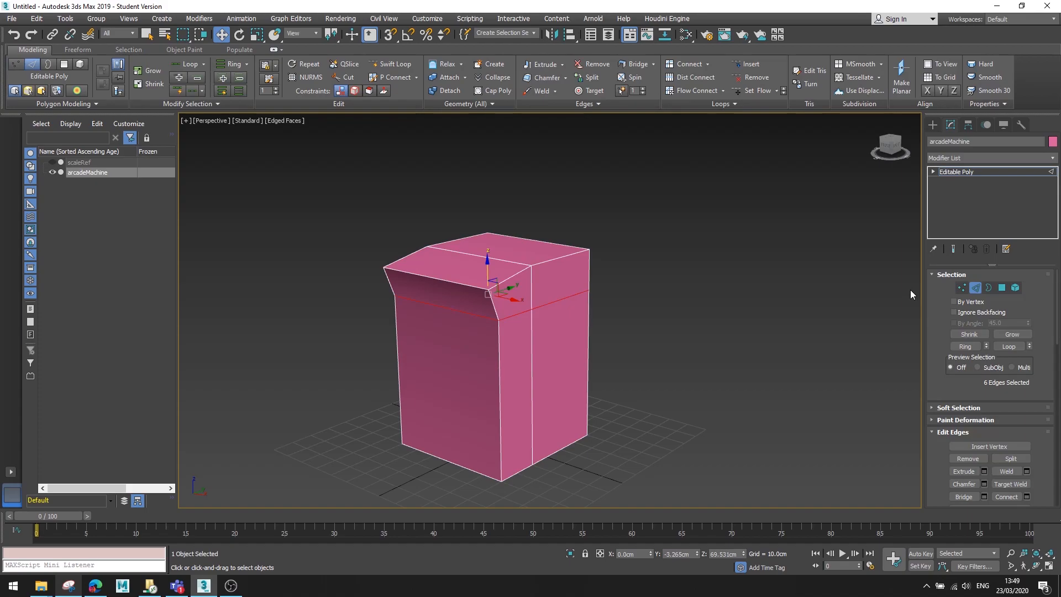
left_click(1003, 288)
middle_click_drag(662, 278, 651, 225, "alt")
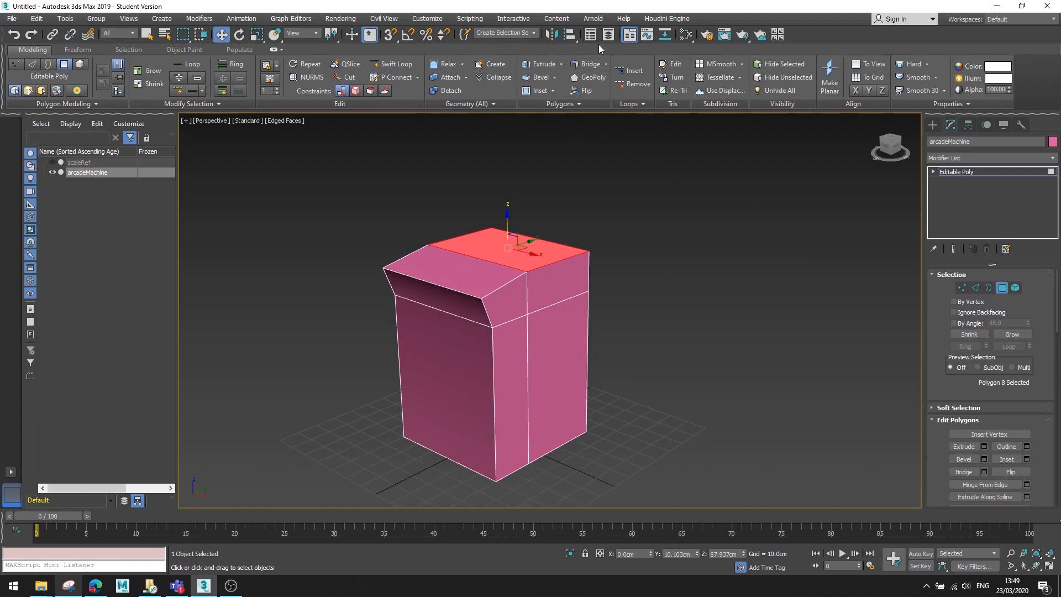
Open the Extrude settings for the rear top polygon and raise the extrusion height to about 43 cm.
left_click(562, 65)
left_click(544, 64)
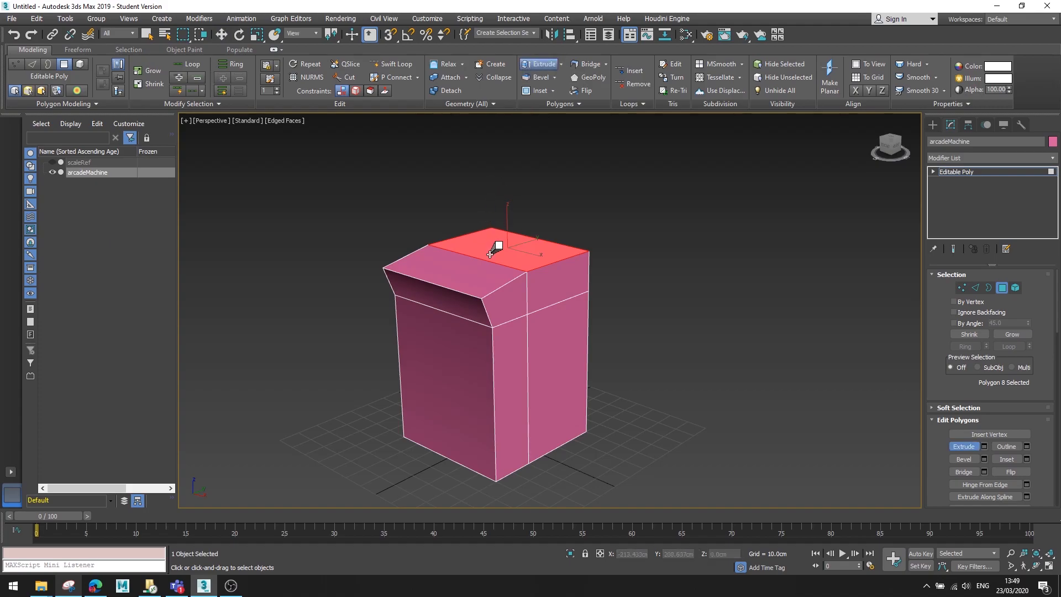
left_click(561, 64)
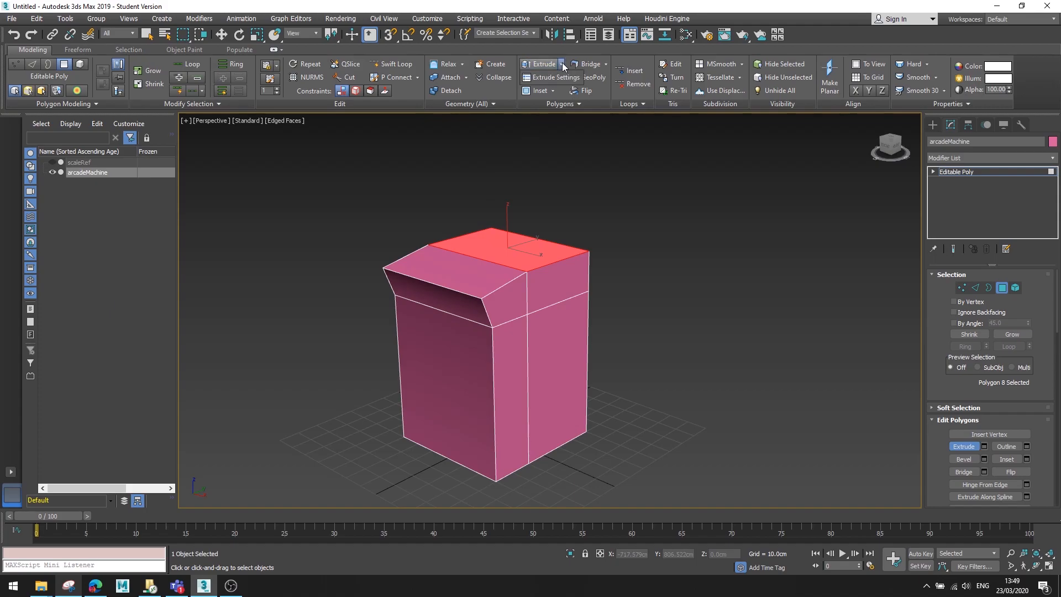
left_click(558, 80)
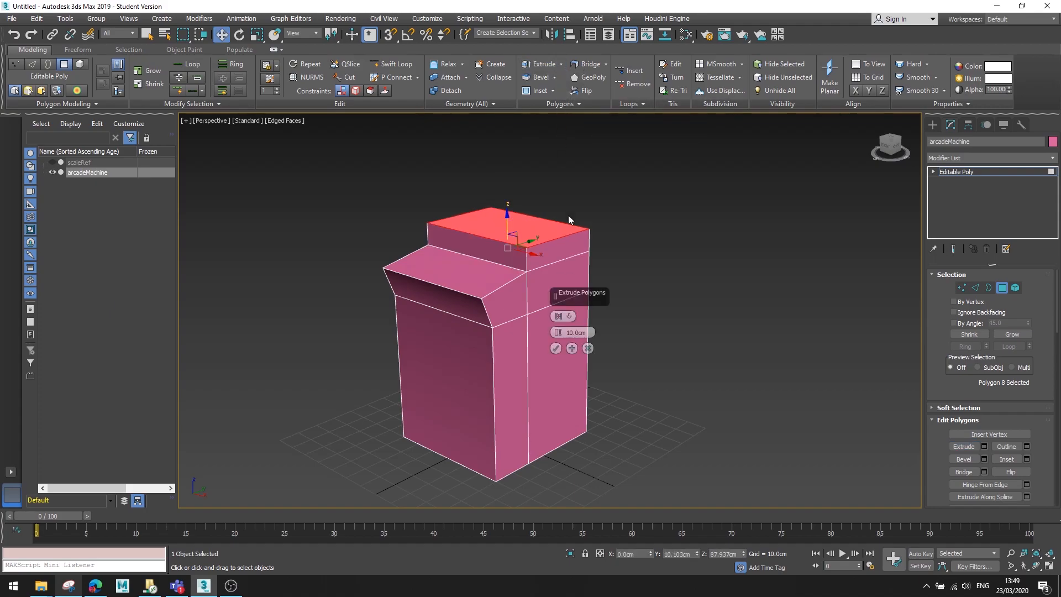
left_click_drag(588, 301, 699, 242)
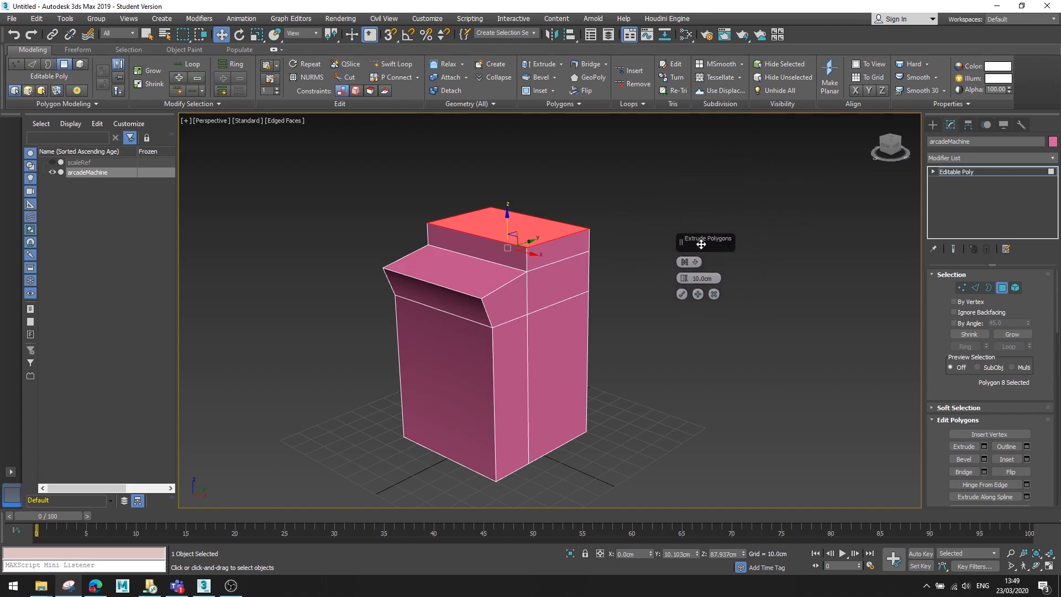
scroll(533, 227, "down", 4)
middle_click_drag(532, 227, 534, 302)
left_click_drag(684, 278, 723, 127)
middle_click_drag(739, 364, 585, 315, "alt")
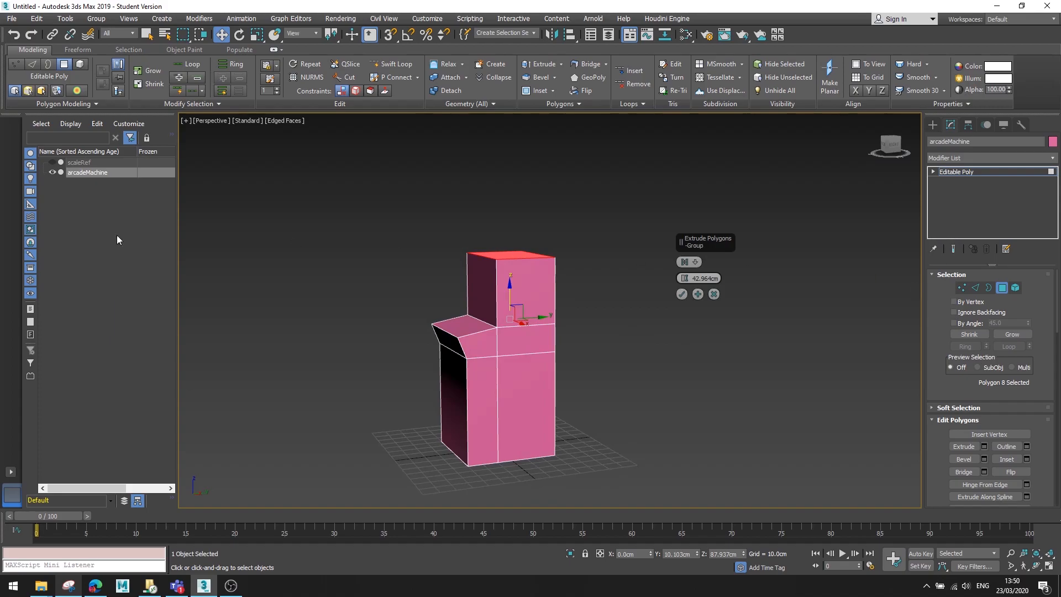
Show scaleRef again, increase the extrusion height to about 72.3 cm by comparison with it, and close the Extrude settings.
left_click(52, 161)
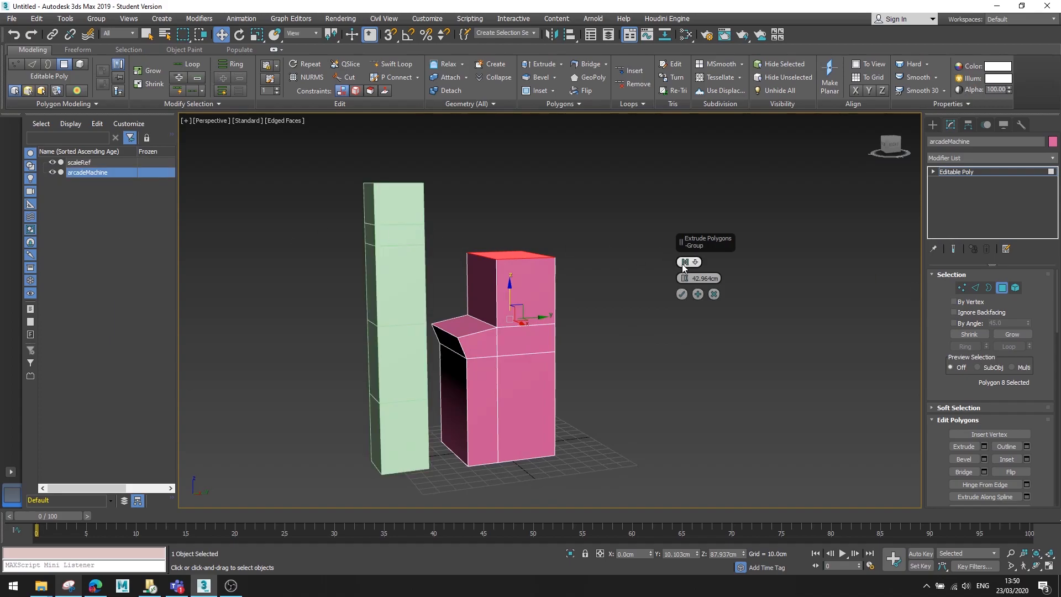
left_click_drag(684, 279, 618, 226)
middle_click_drag(617, 222, 457, 248, "alt")
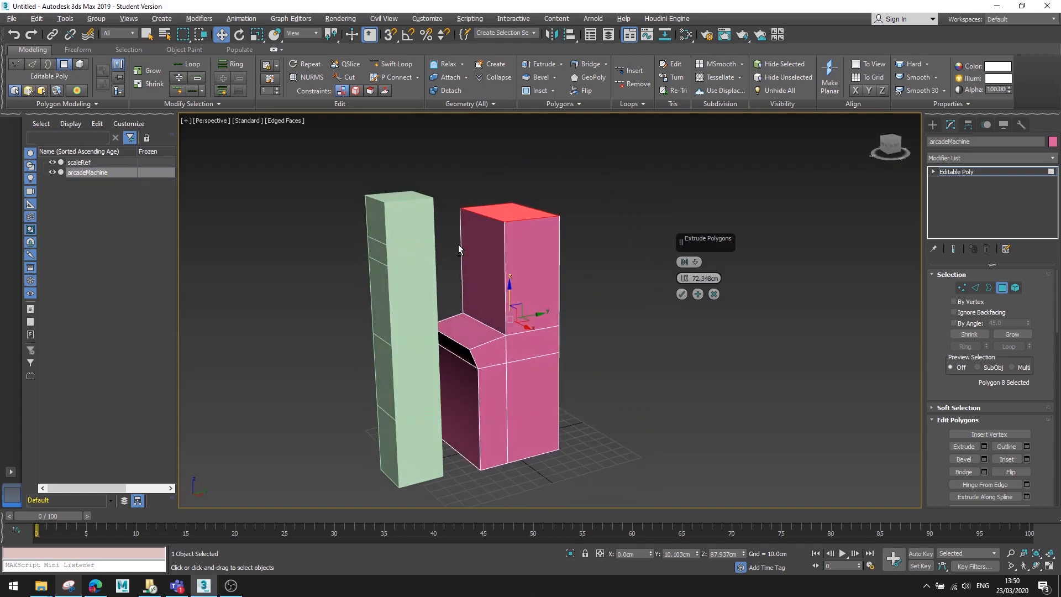
middle_click_drag(645, 247, 622, 230, "alt")
middle_click_drag(628, 307, 621, 334, "alt")
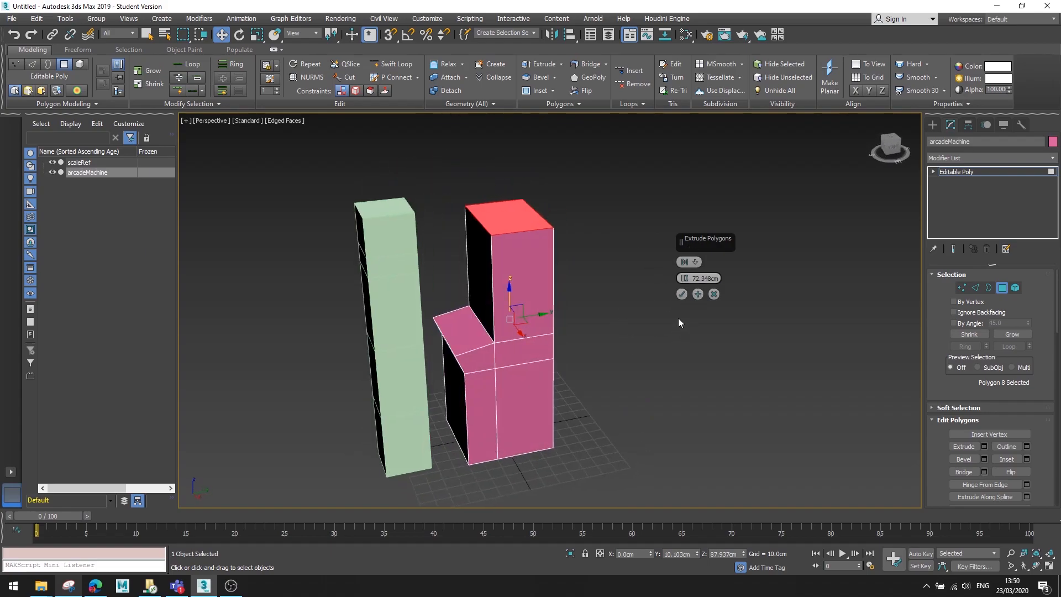
middle_click_drag(658, 304, 508, 279, "alt")
left_click(714, 294)
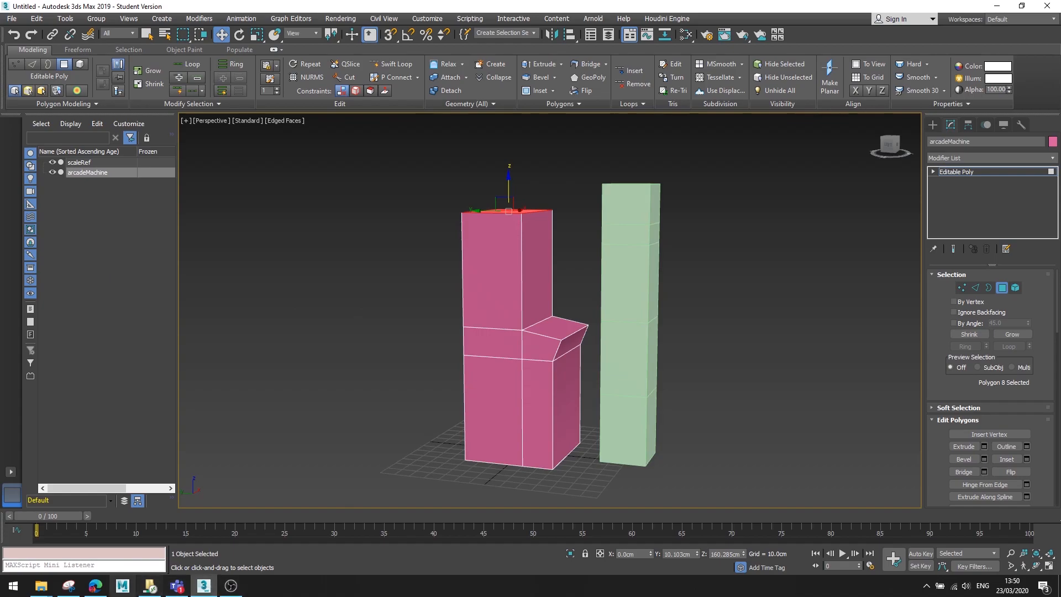
Consult the arcade reference image and extrude the top polygon by about 21.4 cm, applying it and continuing with another extrusion.
left_click(100, 587)
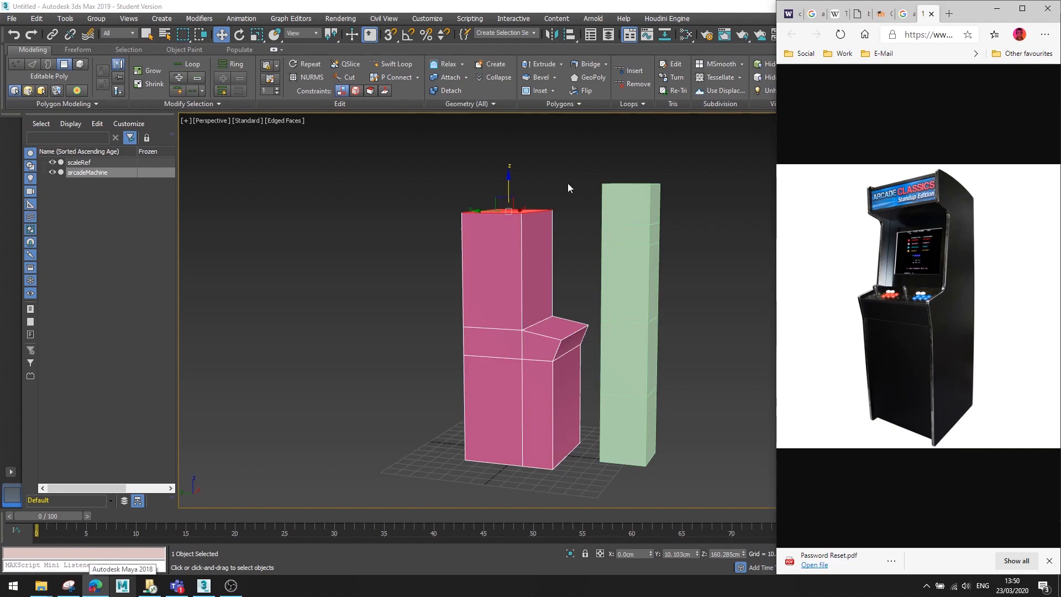
middle_click_drag(532, 199, 459, 256, "alt")
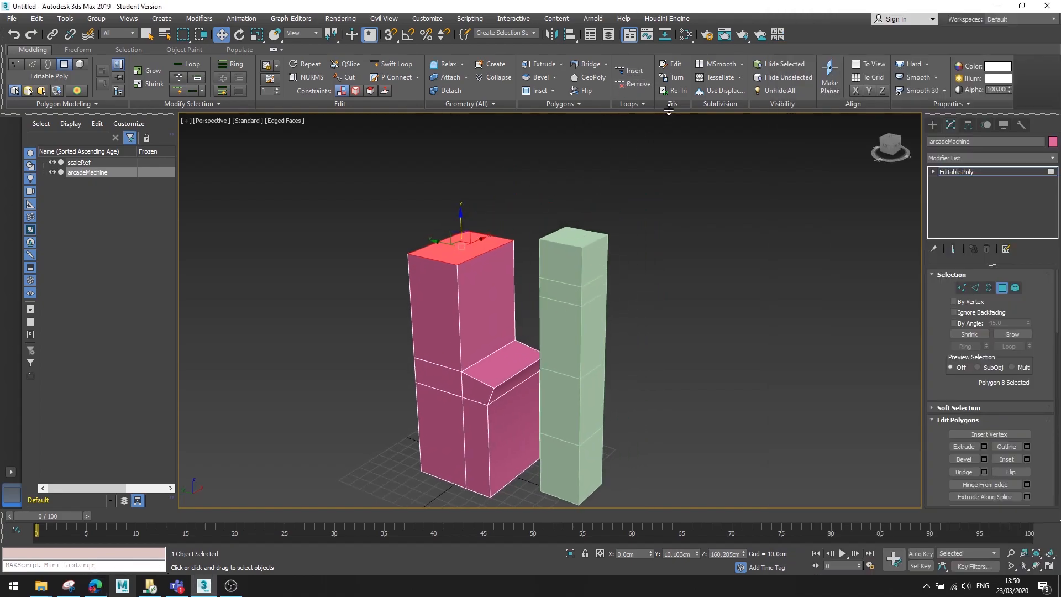
left_click(561, 65)
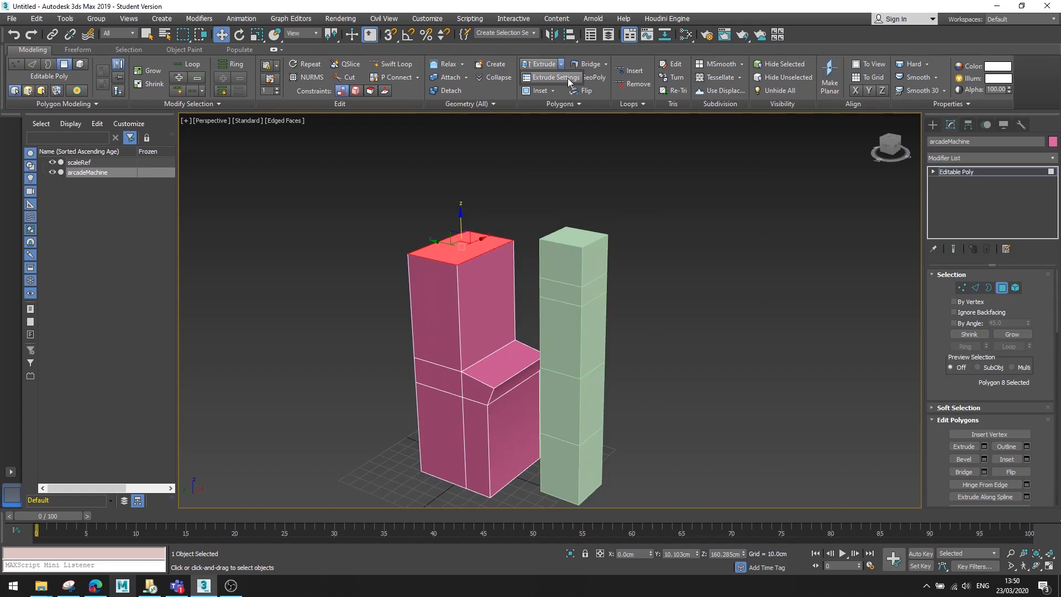
left_click(568, 78)
left_click_drag(684, 280, 677, 491)
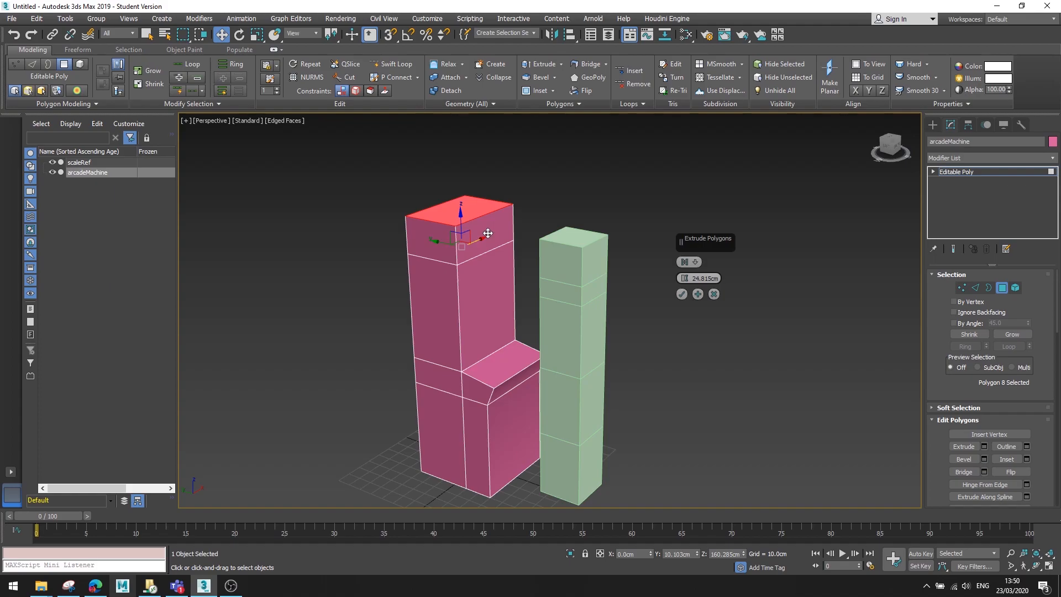
left_click_drag(683, 278, 680, 298)
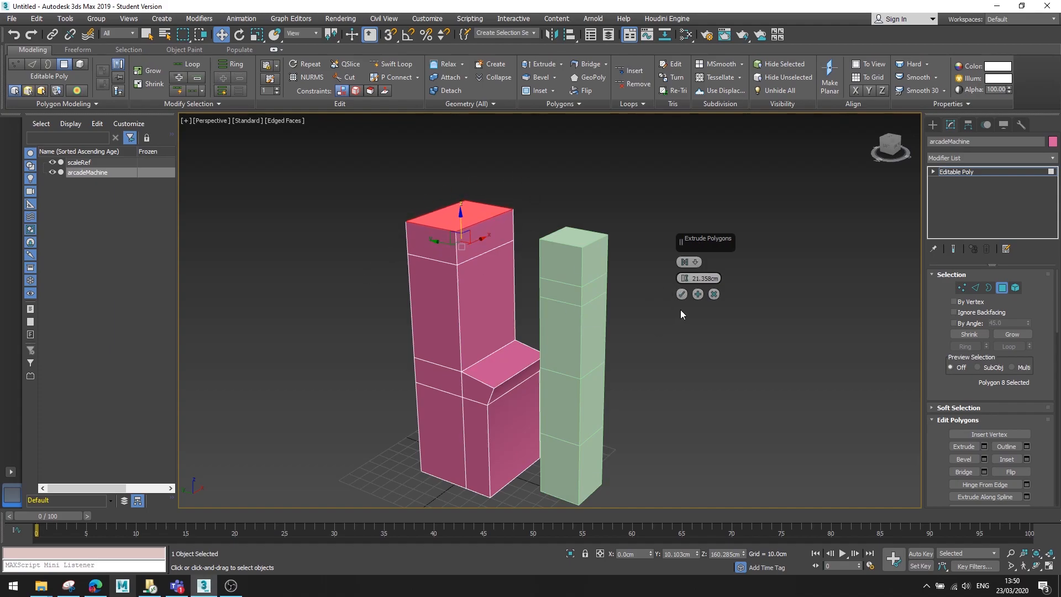
left_click(697, 294)
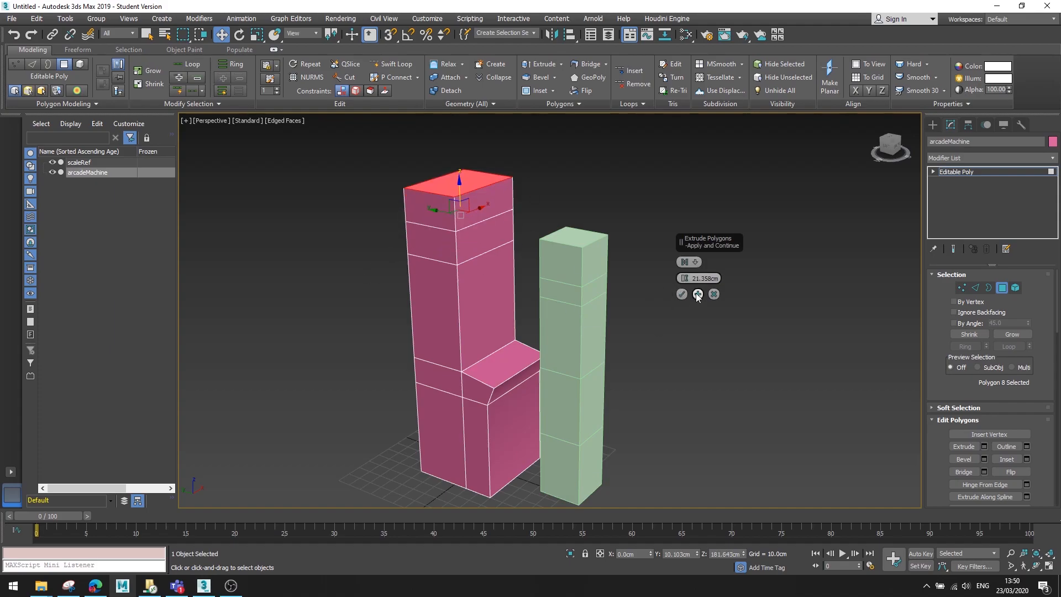
Extrude the front polygon of the cabinet's top section forward by about 21.4 cm and confirm the extrusion.
left_click(470, 226)
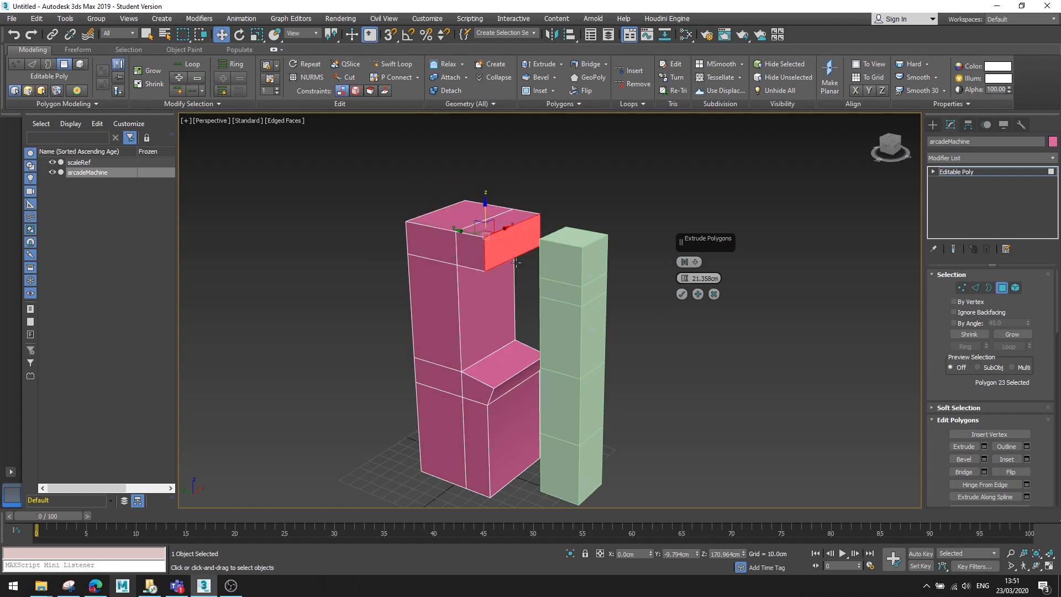
middle_click_drag(486, 253, 588, 233, "alt")
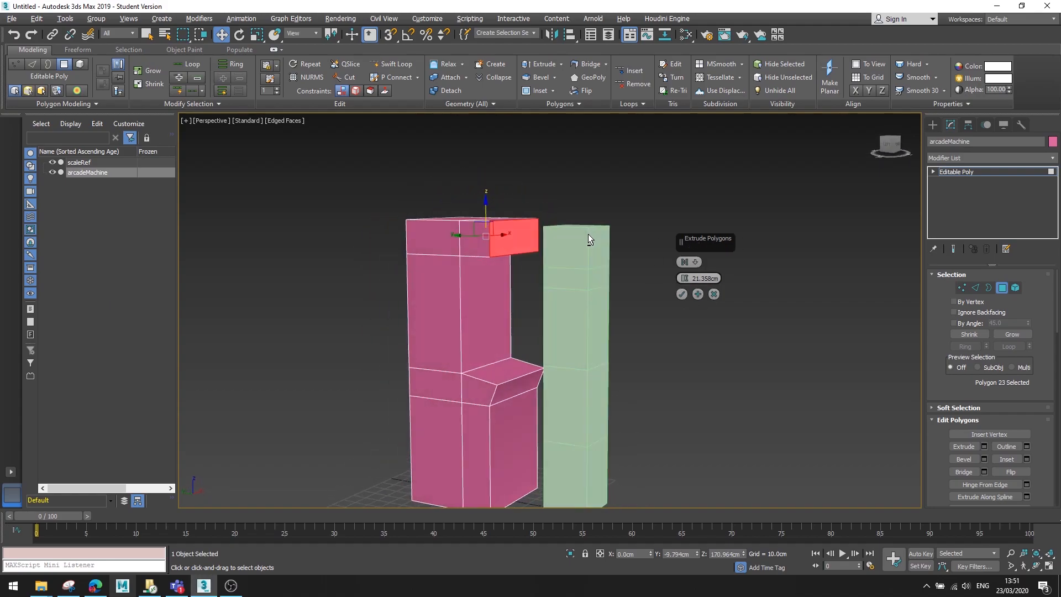
left_click(684, 291)
middle_click_drag(684, 292, 608, 290, "alt")
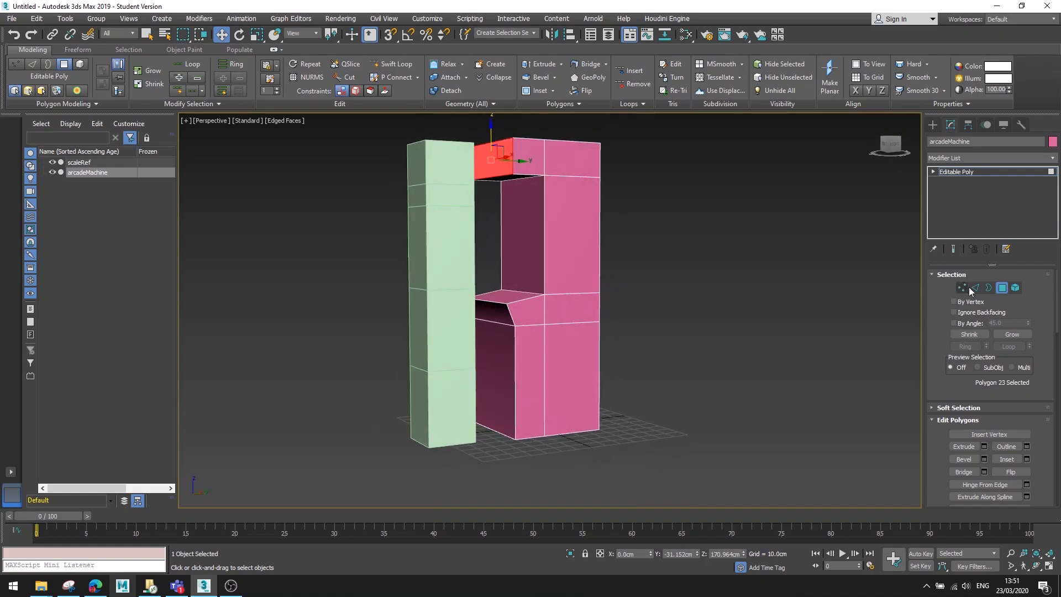
middle_click_drag(780, 329, 683, 394, "alt")
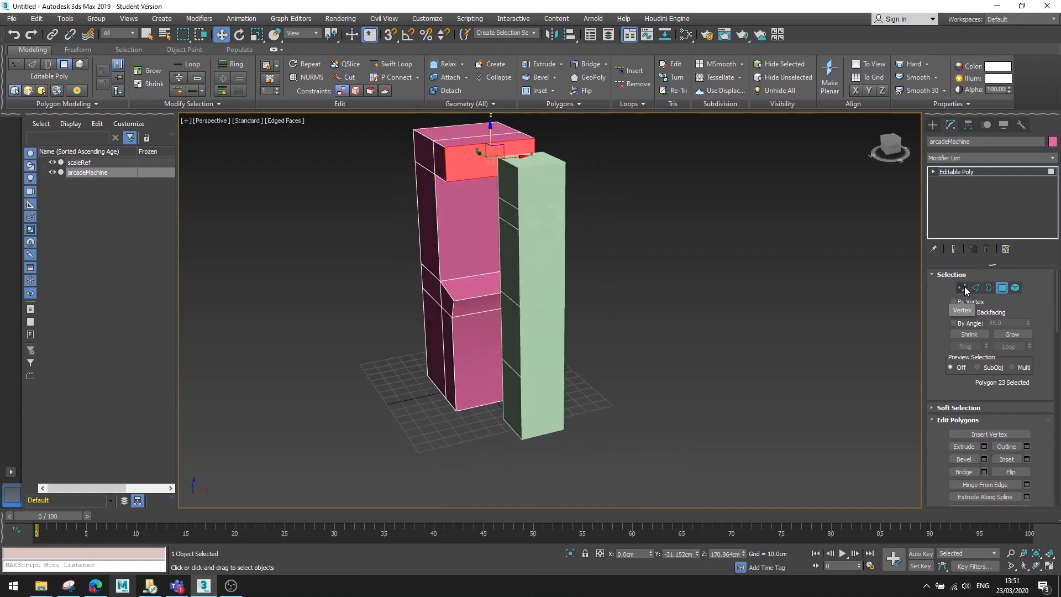
Isolate arcadeMachine at Vertex level, select all its vertices in the Front view and scale them wider along X.
left_click(962, 287)
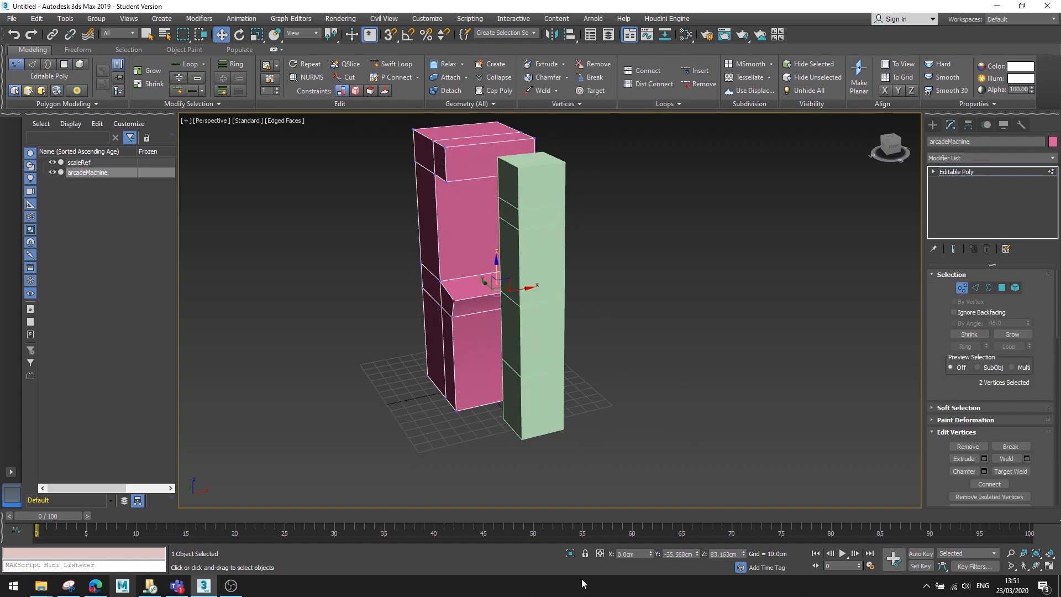
left_click(572, 553)
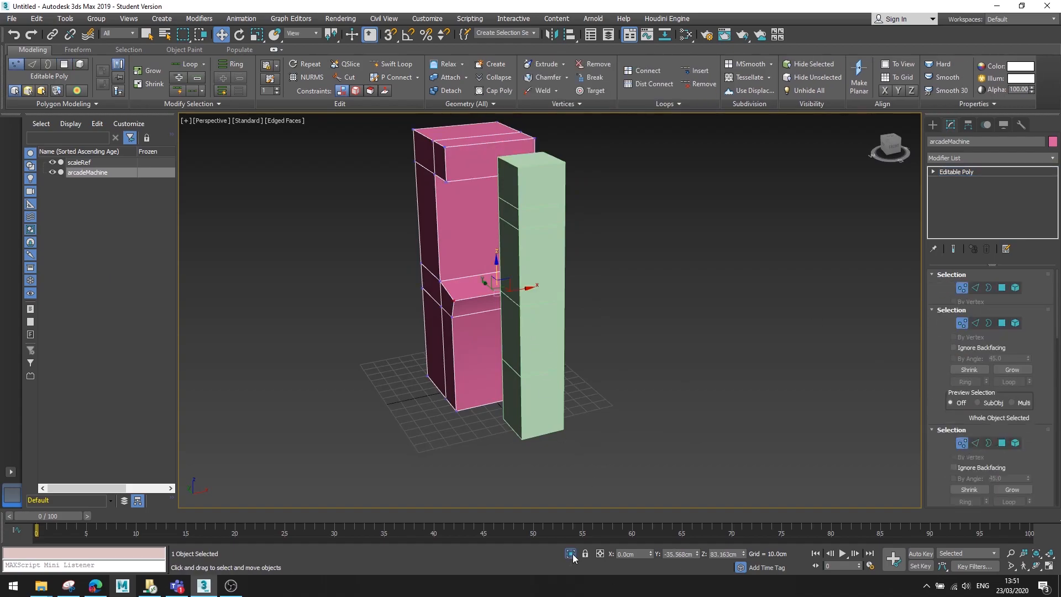
scroll(600, 434, "down", 7)
middle_click_drag(606, 418, 658, 306, "alt")
middle_click_drag(656, 336, 661, 341, "alt")
key("f")
scroll(599, 264, "down", 5)
middle_click_drag(608, 246, 592, 285)
scroll(579, 268, "up", 4)
mouse_move(579, 470)
left_mouse_down()
mouse_move(580, 439)
mouse_move(578, 448)
left_mouse_up()
key("r")
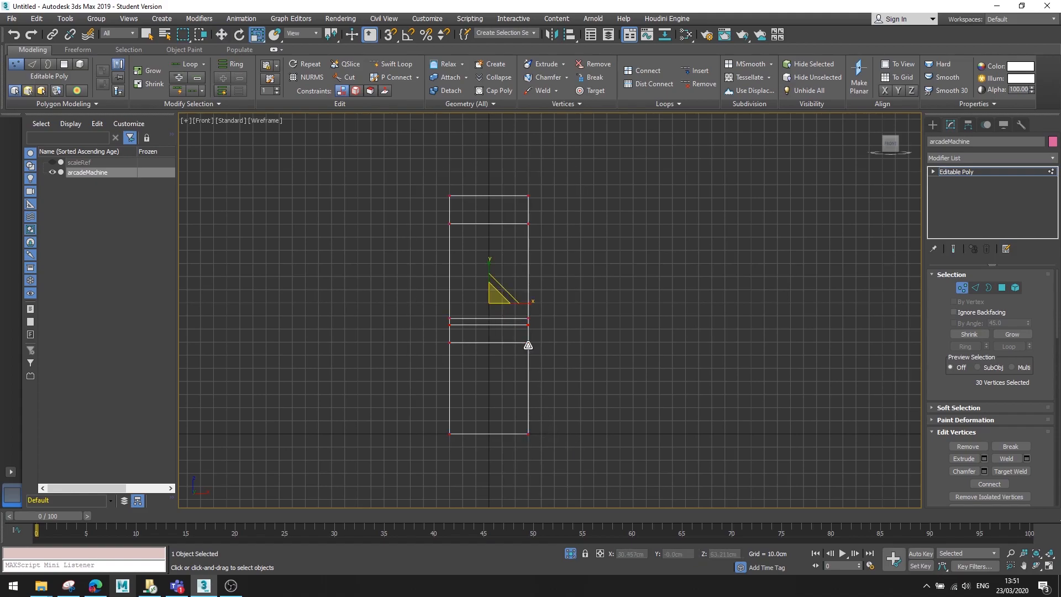
left_click_drag(526, 301, 538, 303)
Raise all vertices above the cabinet's base by about 24.8 cm and return to the Perspective view.
left_click_drag(413, 176, 582, 348)
key("w")
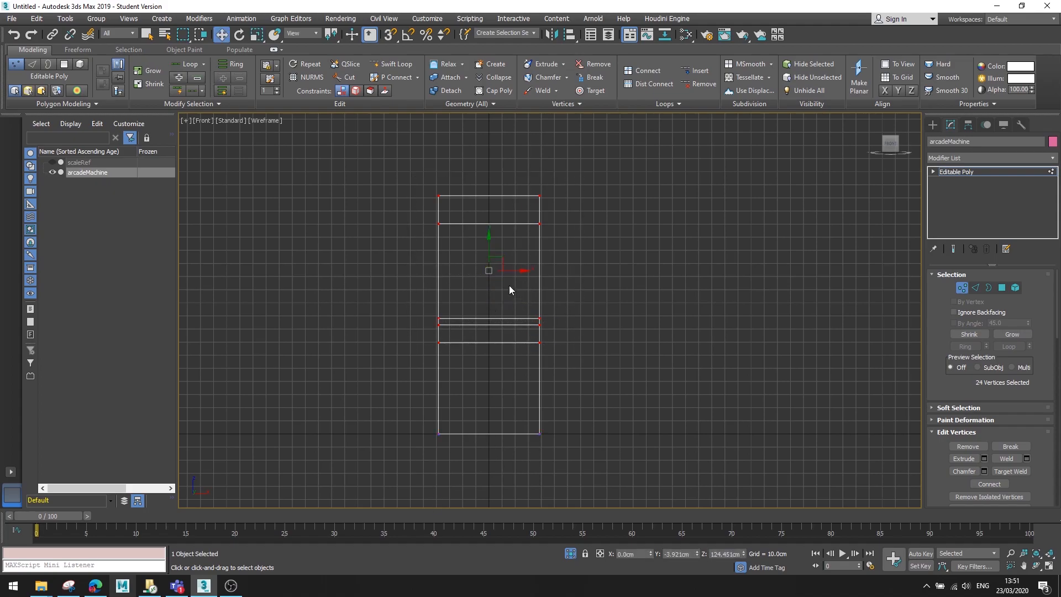
left_click_drag(489, 246, 500, 215)
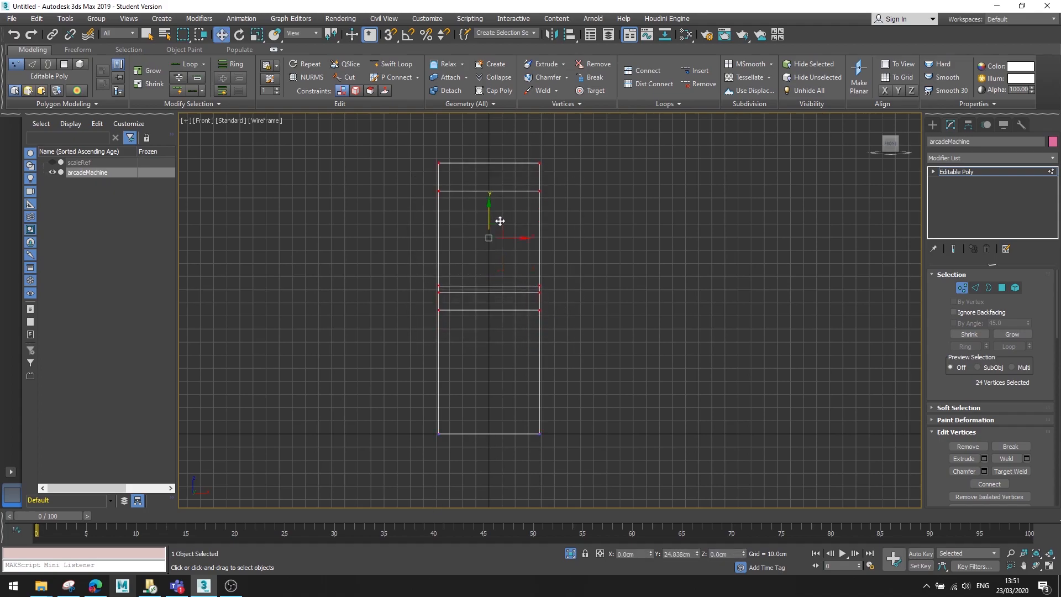
key("p")
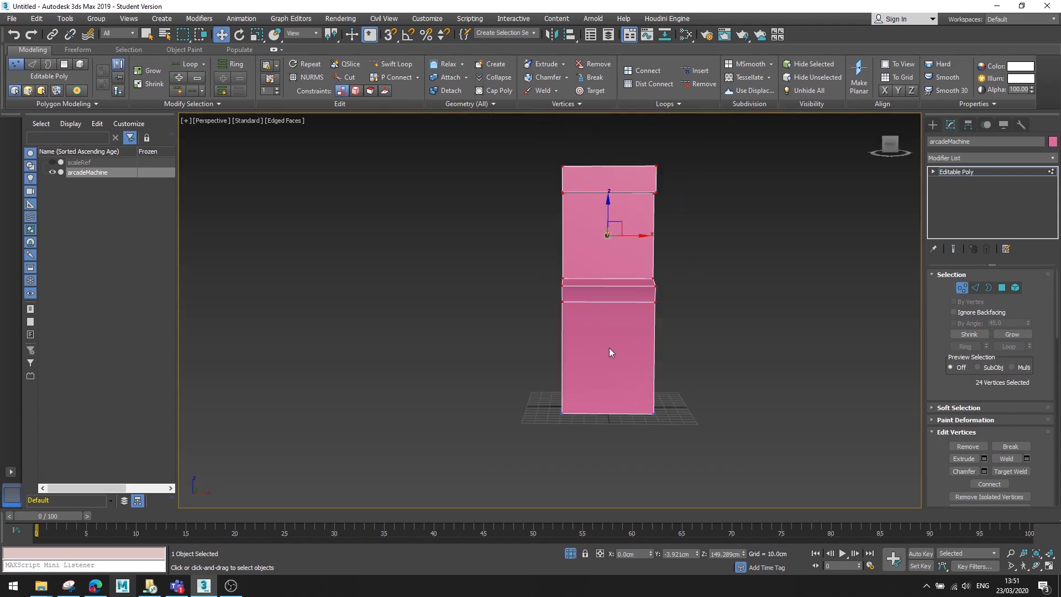
middle_click_drag(607, 353, 611, 350, "alt")
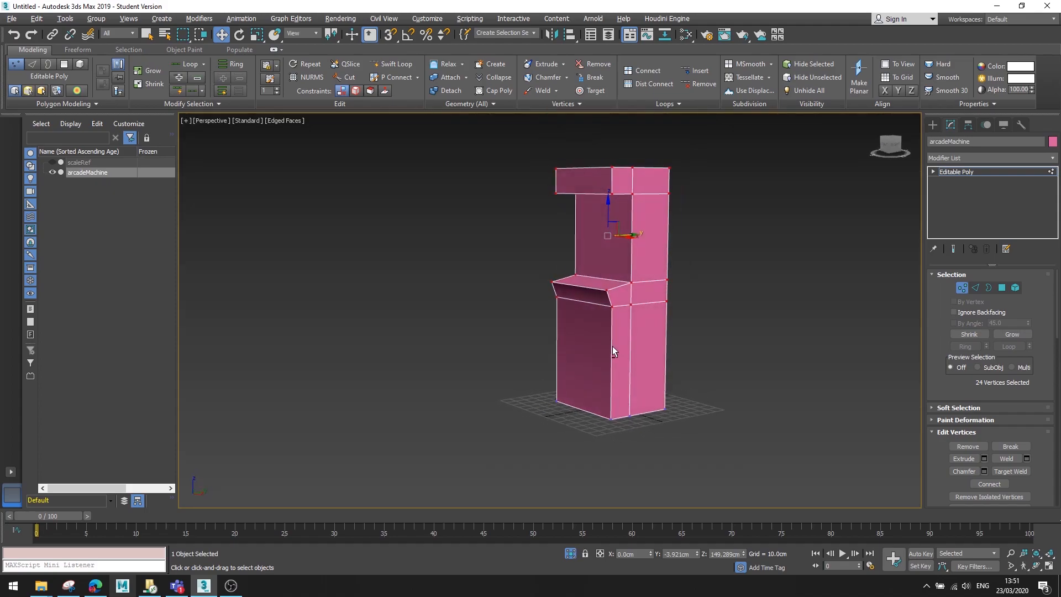
Show scaleRef again and lower the control panel's vertices slightly by comparison with it.
left_click(53, 162)
middle_click_drag(495, 376, 634, 415, "alt")
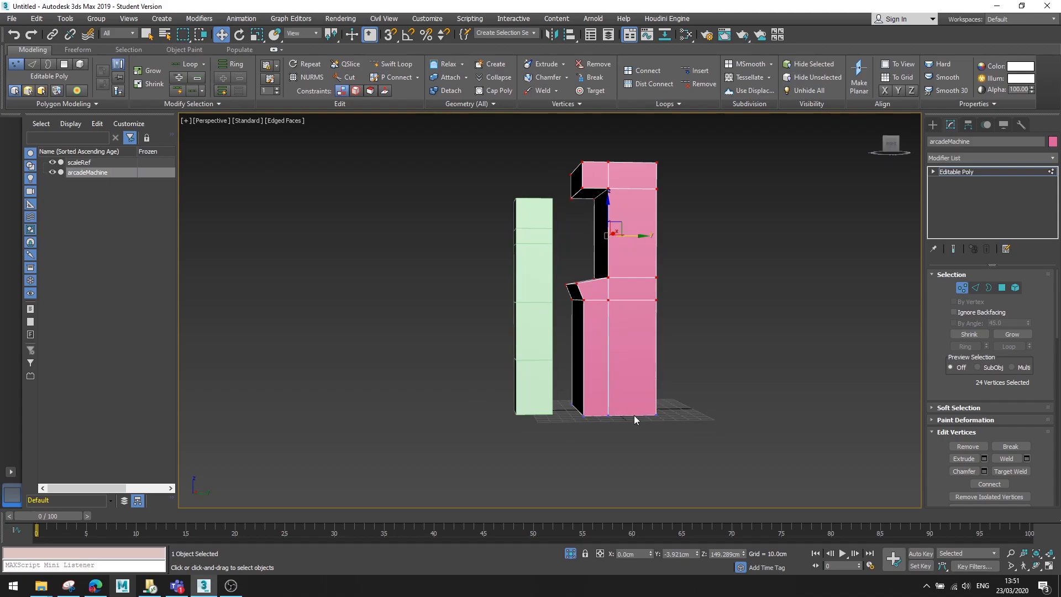
middle_click_drag(642, 336, 641, 342, "alt")
left_click_drag(566, 260, 699, 318)
left_click_drag(611, 267, 610, 280)
Select the top section's vertices, lower them slightly and check the cabinet's proportions against scaleRef.
left_click_drag(667, 230, 668, 231)
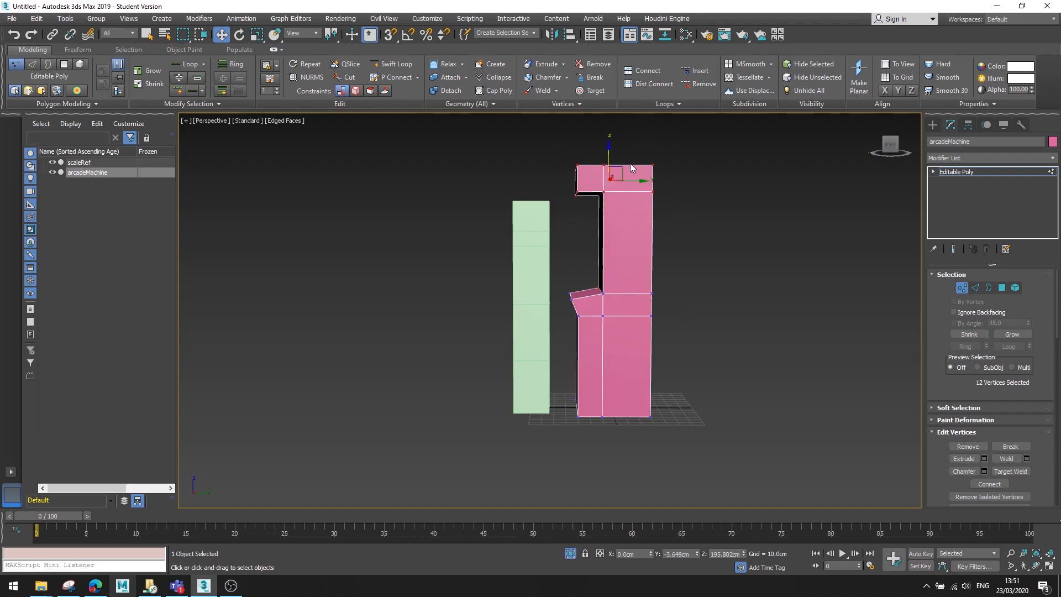
left_click_drag(608, 148, 611, 165)
left_click(729, 347)
middle_click_drag(729, 347, 803, 365, "alt")
middle_click_drag(648, 348, 697, 334, "alt")
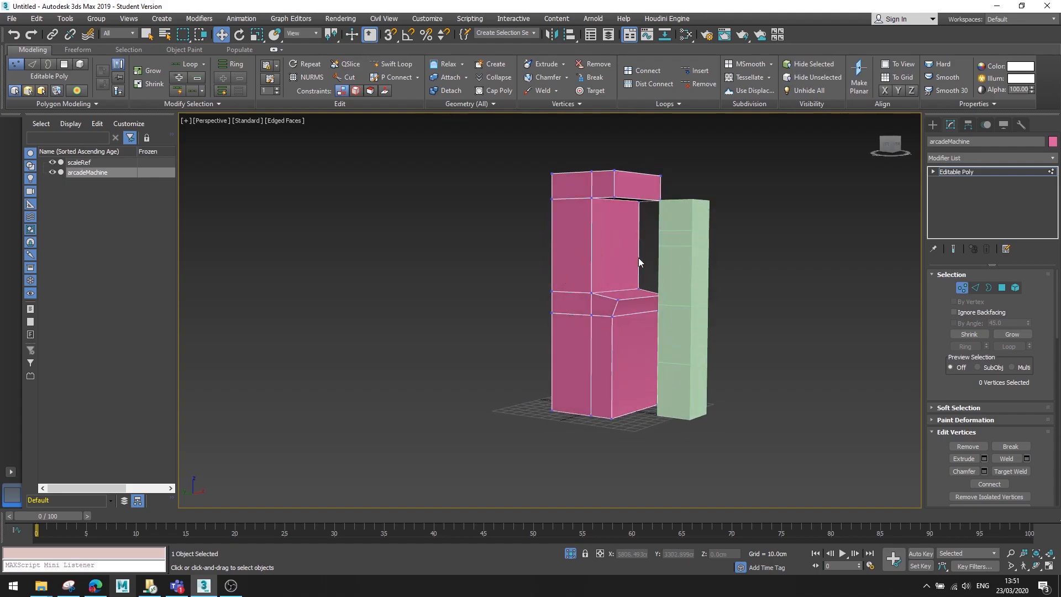
middle_click_drag(611, 301, 548, 247, "alt")
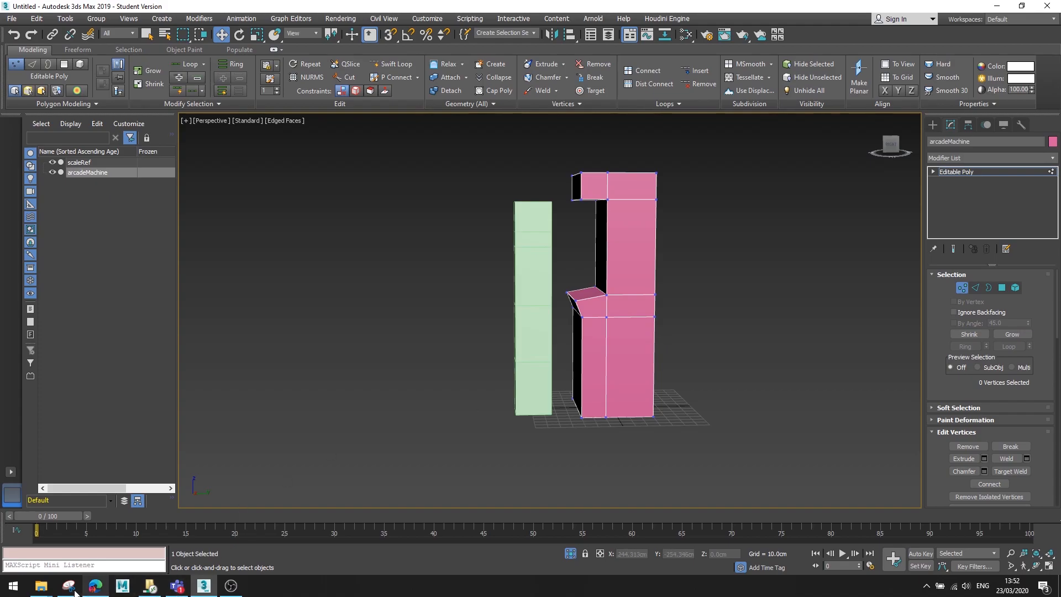
Consult the arcade reference image and rotate the top section's vertices in the Left view so it slopes up towards the front.
left_click(95, 586)
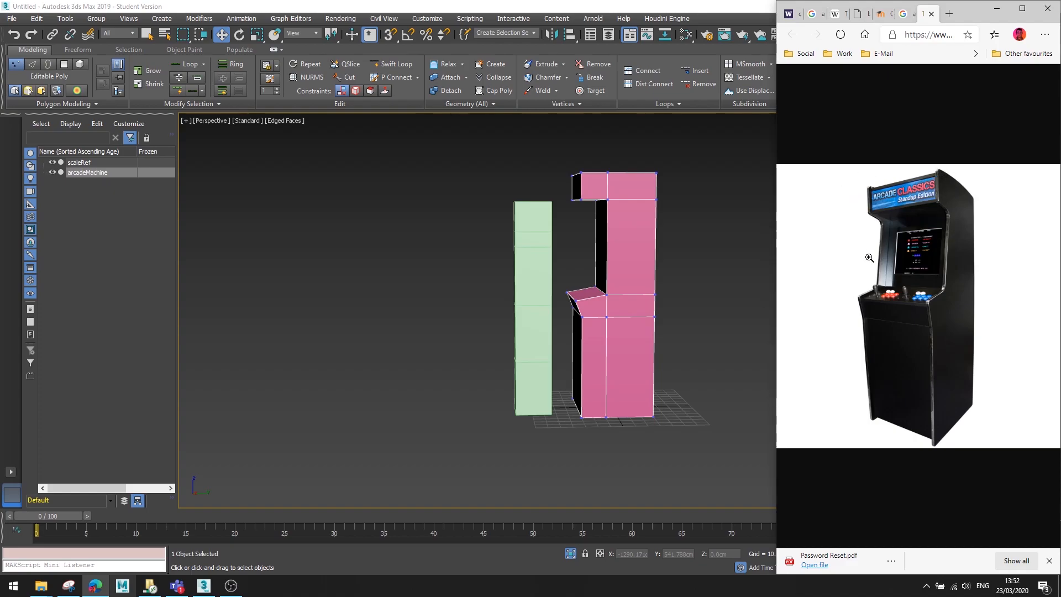
middle_click_drag(561, 295, 774, 300, "alt")
key("f")
middle_click_drag(694, 284, 680, 259, "alt")
key("l")
scroll(681, 254, "up", 3)
scroll(655, 195, "down", 2)
middle_click_drag(655, 194, 597, 221)
scroll(510, 171, "up", 2)
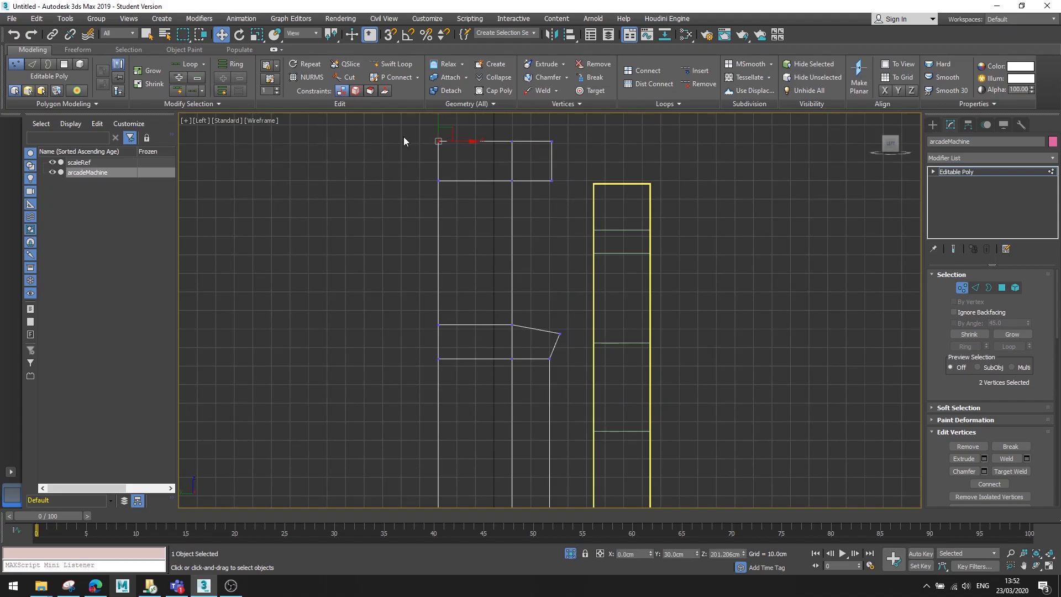
left_click_drag(410, 128, 566, 190)
key("e")
left_click_drag(531, 153, 503, 158)
Move the top section's rear, middle and front vertices individually in the Left view to refine the cabinet's sloped profile.
key("w")
left_click_drag(405, 162, 454, 159)
left_click_drag(496, 208, 509, 179)
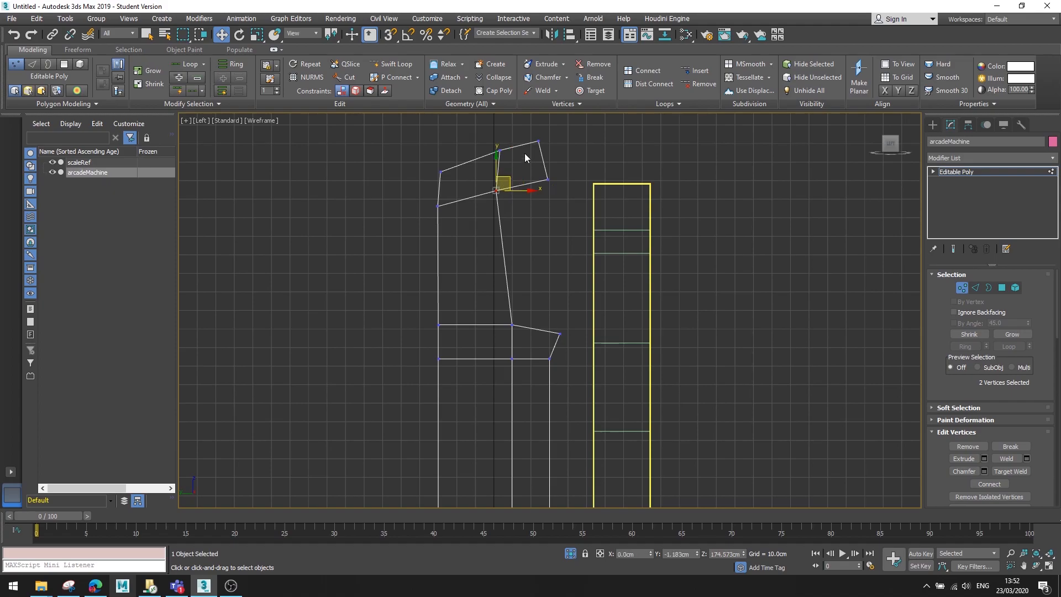
left_click(499, 150)
left_click_drag(498, 147, 502, 144)
left_click(525, 197)
left_click_drag(541, 188, 559, 163)
left_click(522, 310)
scroll(523, 307, "down", 3)
middle_click_drag(536, 300, 535, 292)
scroll(474, 276, "up", 3)
left_click_drag(514, 200, 514, 200)
left_click(478, 224)
Return to the Perspective view and hide scaleRef to inspect the reshaped cabinet.
key("p")
middle_click_drag(555, 321, 475, 291, "alt")
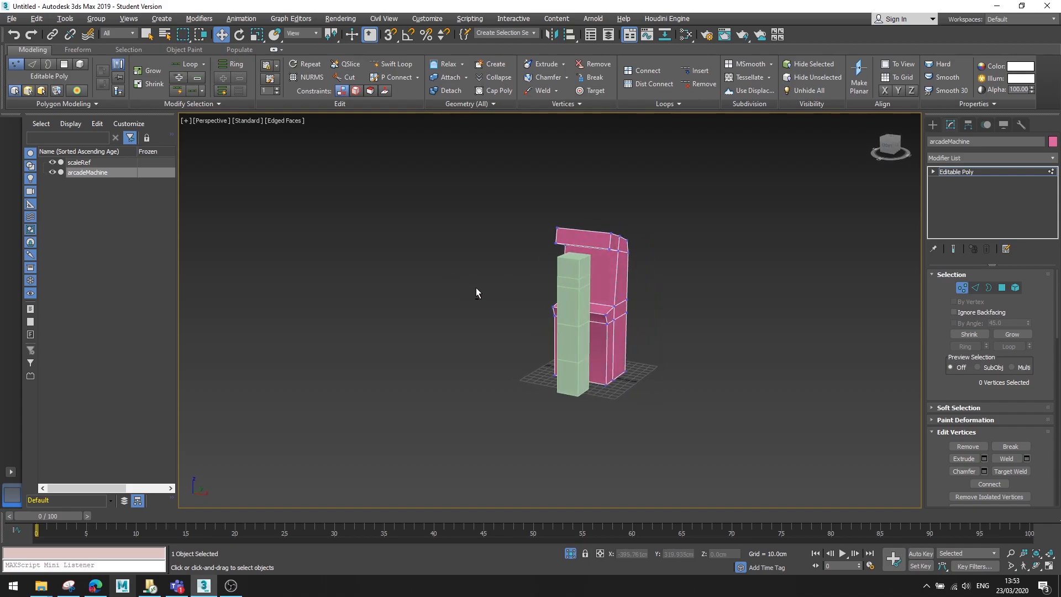
left_click(52, 162)
scroll(590, 279, "up", 3)
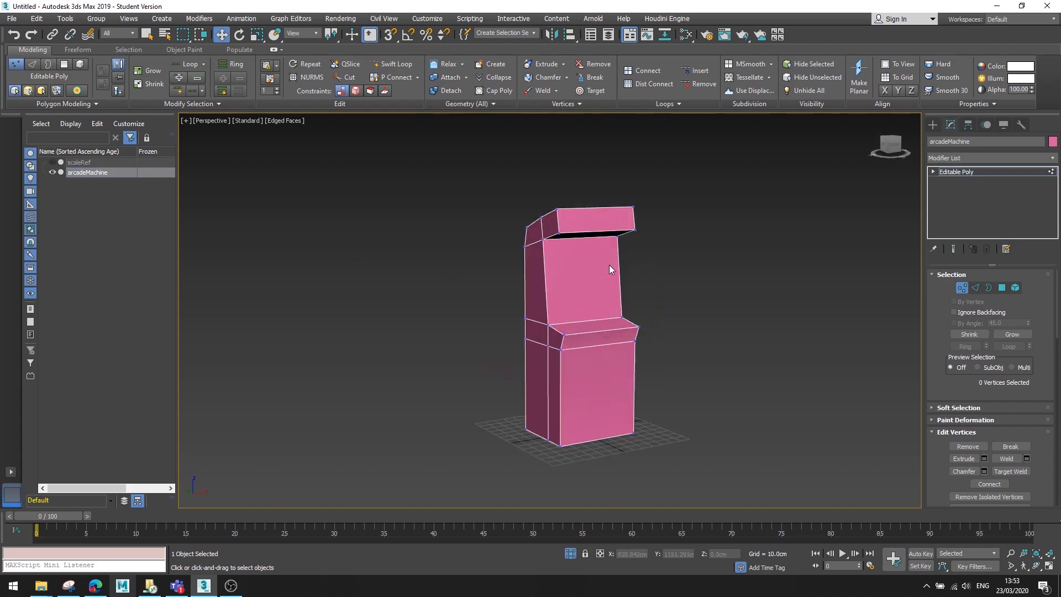
scroll(624, 271, "up", 2)
scroll(644, 254, "down", 3)
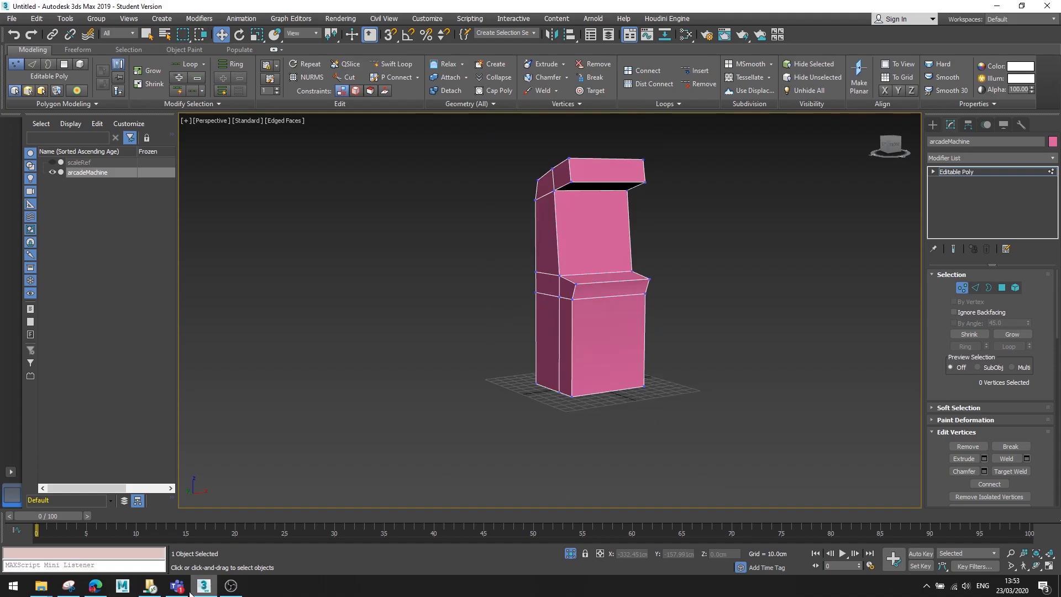
Compare the cabinet's shape with the arcade reference image, minimizing the Snipping Tool window opened along the way.
left_click(69, 587)
left_click(95, 586)
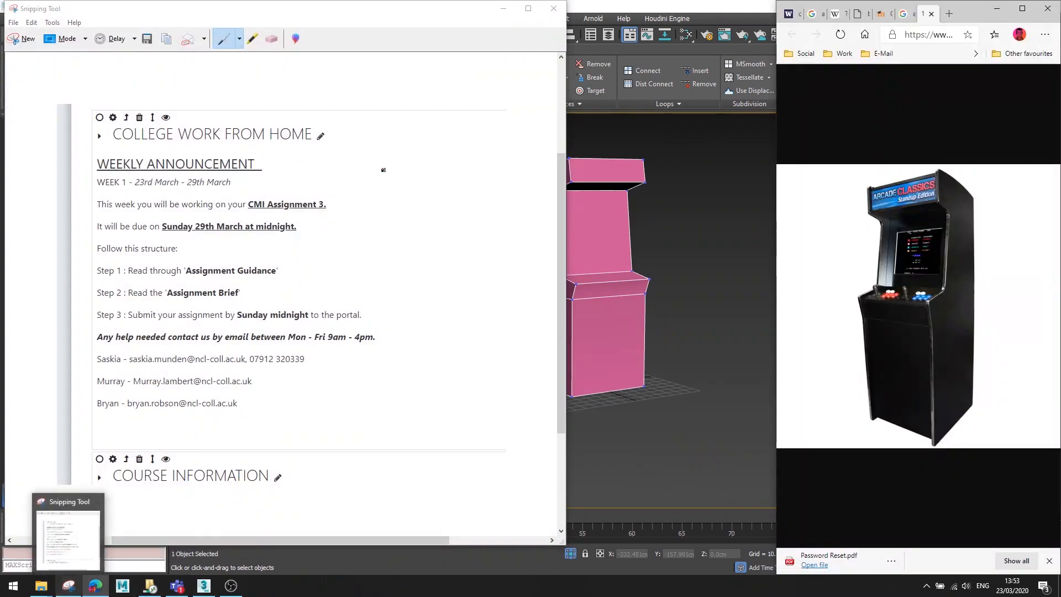
left_click(503, 8)
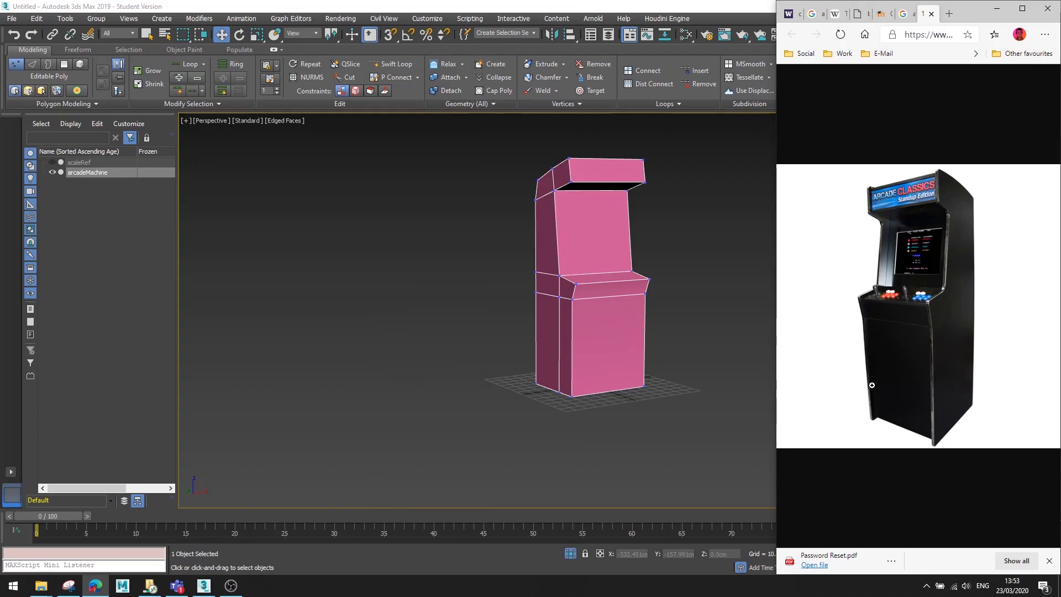
left_click(608, 304)
middle_click_drag(608, 304, 547, 295, "alt")
middle_click_drag(557, 285, 488, 309)
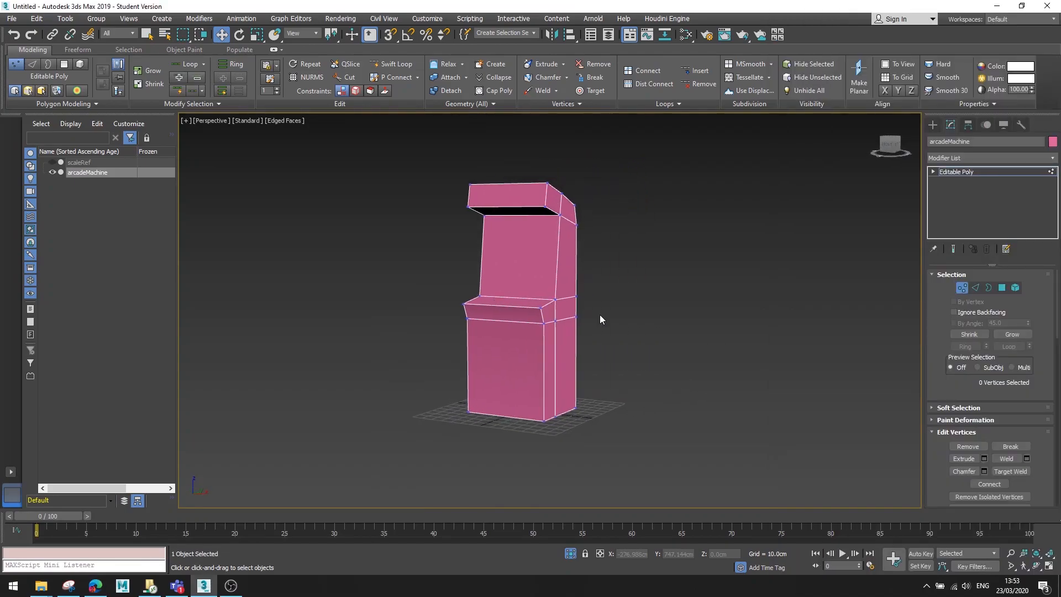
Insert a vertical edge loop down the middle of the cabinet's front with Swift Loop.
left_click(393, 63)
scroll(433, 139, "up", 3)
middle_click_drag(466, 199, 503, 140, "alt")
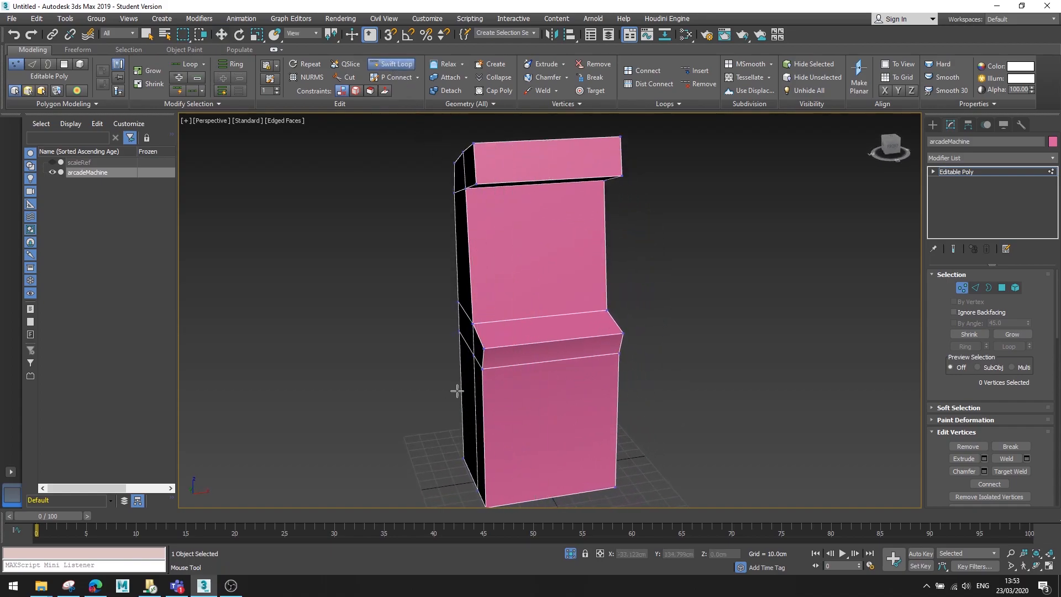
scroll(608, 353, "down", 3)
middle_click_drag(608, 354, 539, 437, "alt")
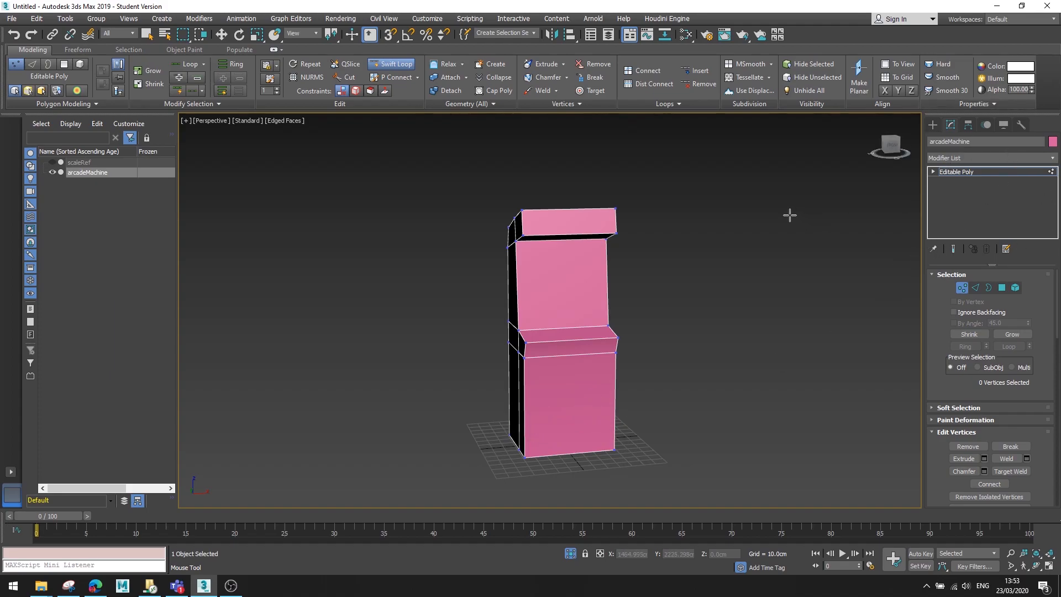
middle_click_drag(727, 294, 696, 308, "alt")
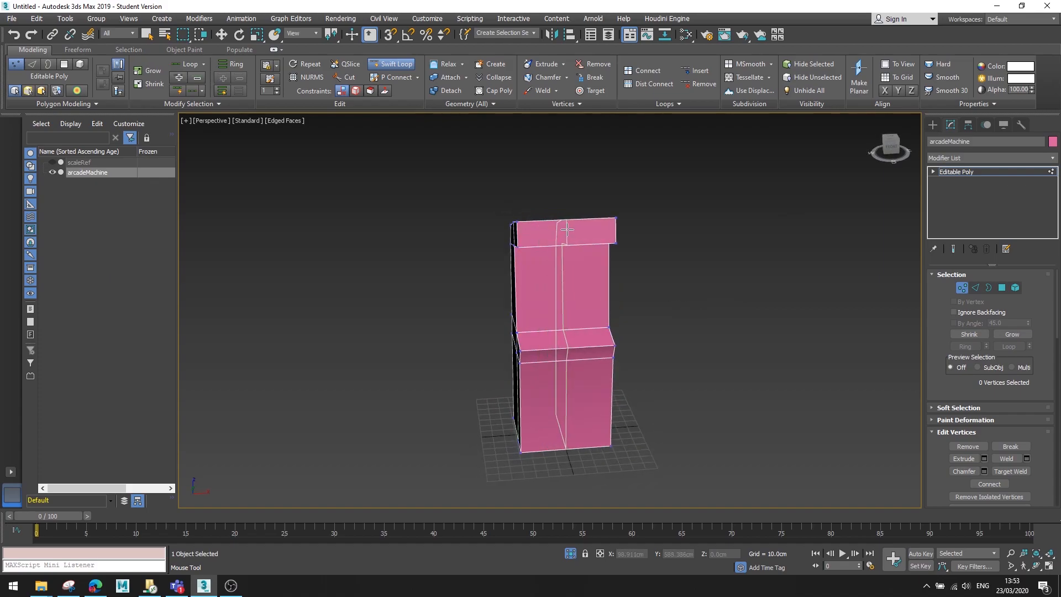
left_click(568, 229)
Switch to the Move tool, centre the new loop's vertices at X 0 cm and make them planar along X.
key("a")
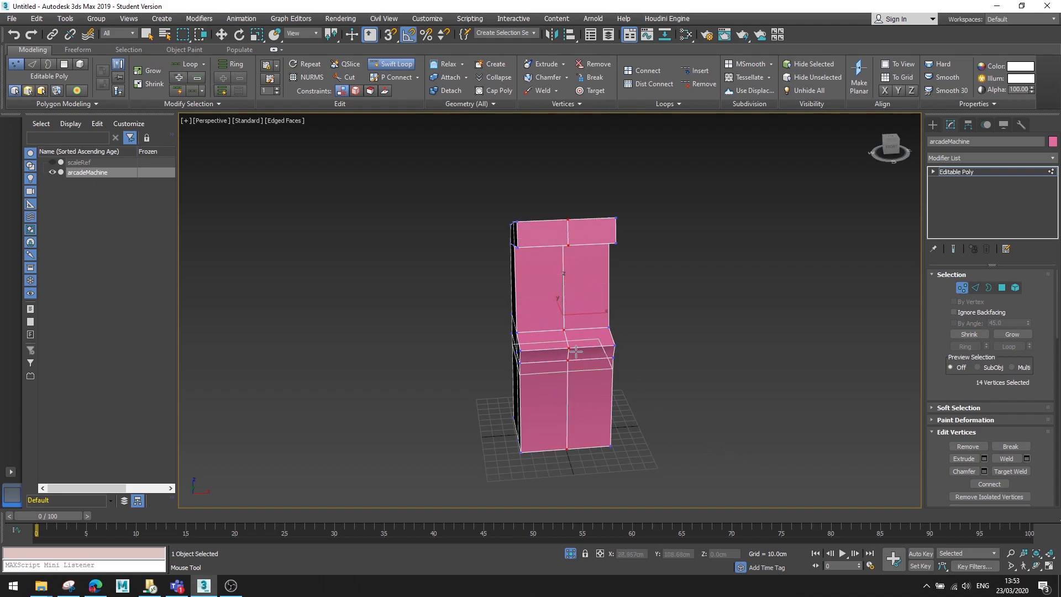
key("w")
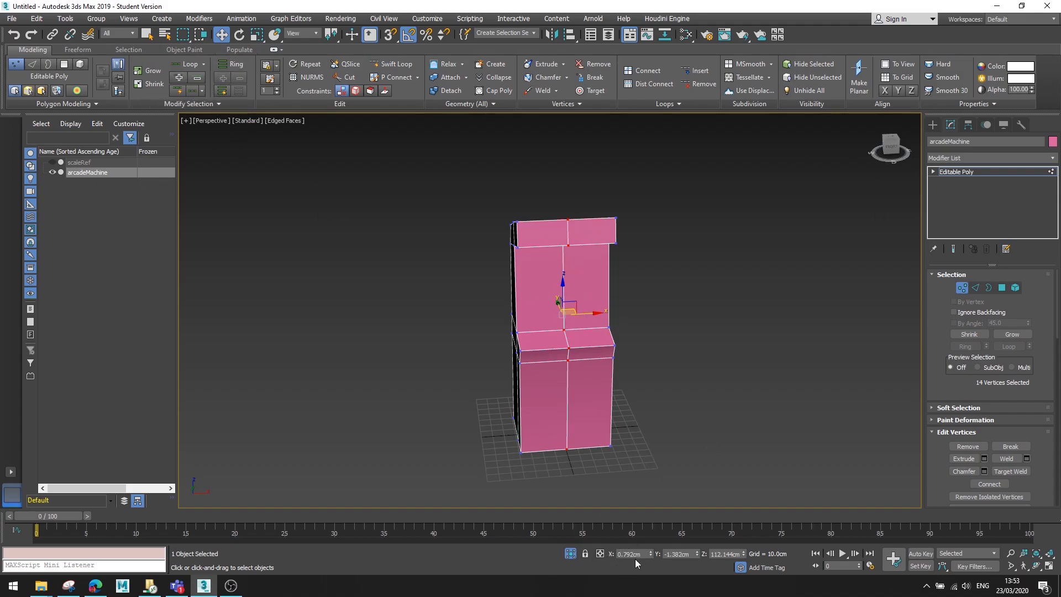
right_click(651, 554)
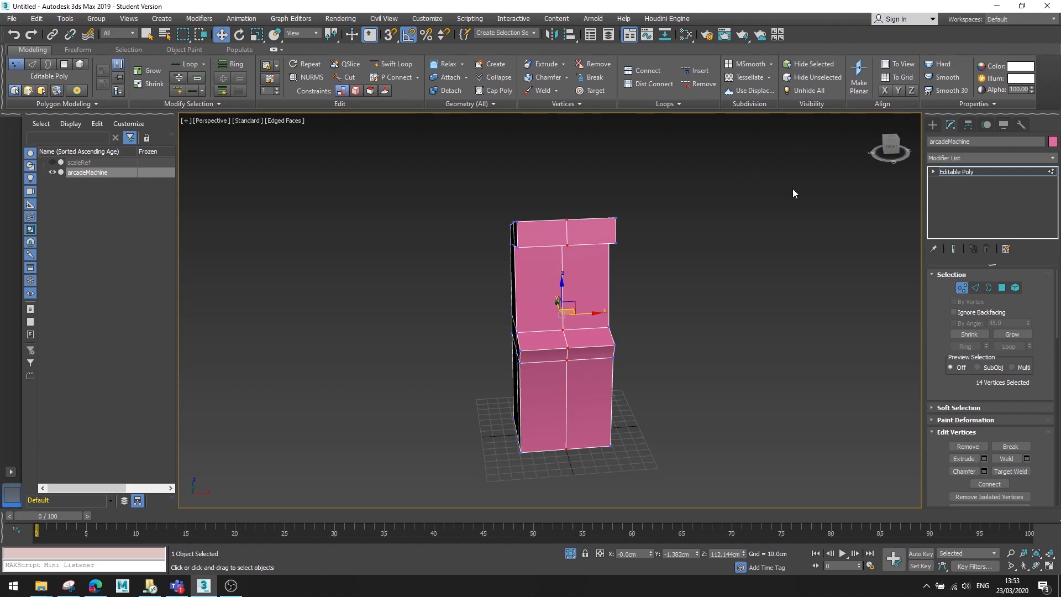
left_click(885, 96)
Select all vertices along the cabinet's outer left side and delete them, leaving only the right half.
mouse_move(559, 303)
middle_mouse_down("alt")
mouse_move(602, 299)
mouse_move(551, 306)
mouse_move(559, 303)
middle_mouse_up("alt")
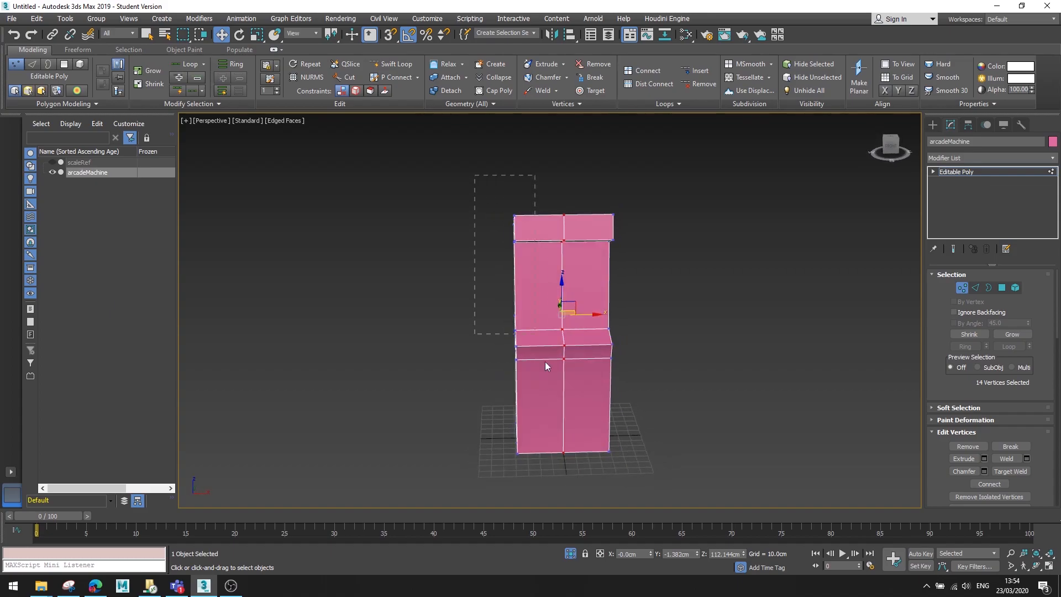
left_click_drag(548, 478, 547, 472)
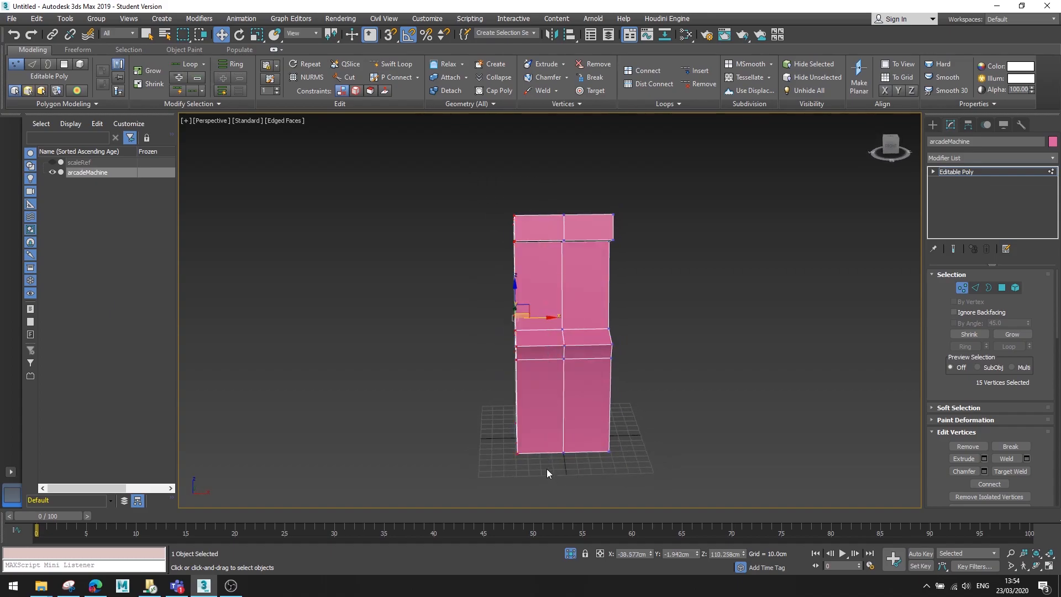
left_click(549, 404)
middle_click_drag(549, 404, 578, 401, "alt")
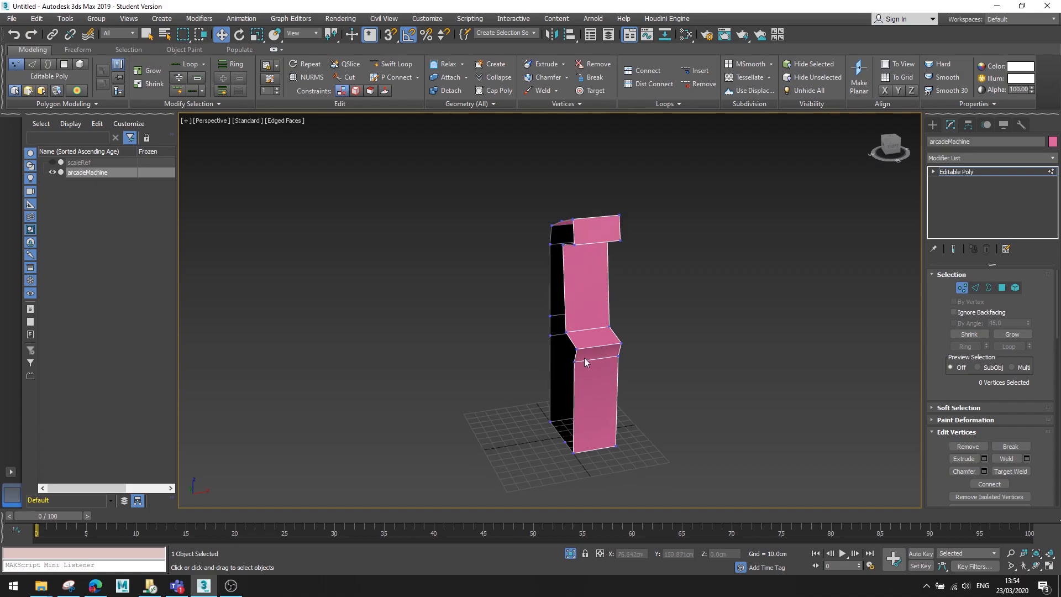
Apply a Symmetry modifier to the half cabinet so it mirrors along the X axis.
middle_click_drag(593, 353, 695, 337, "alt")
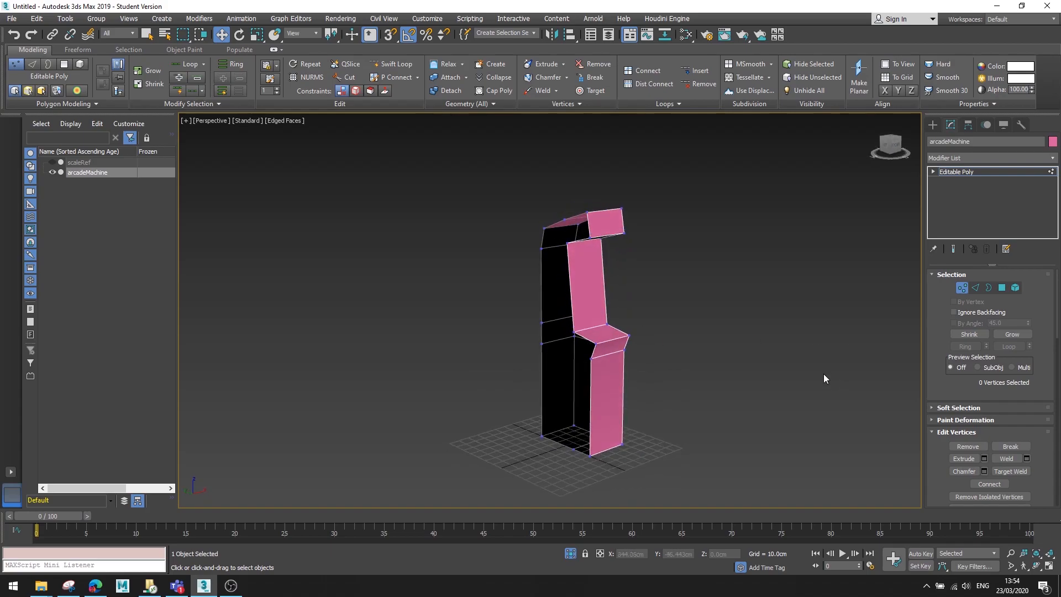
left_click(989, 160)
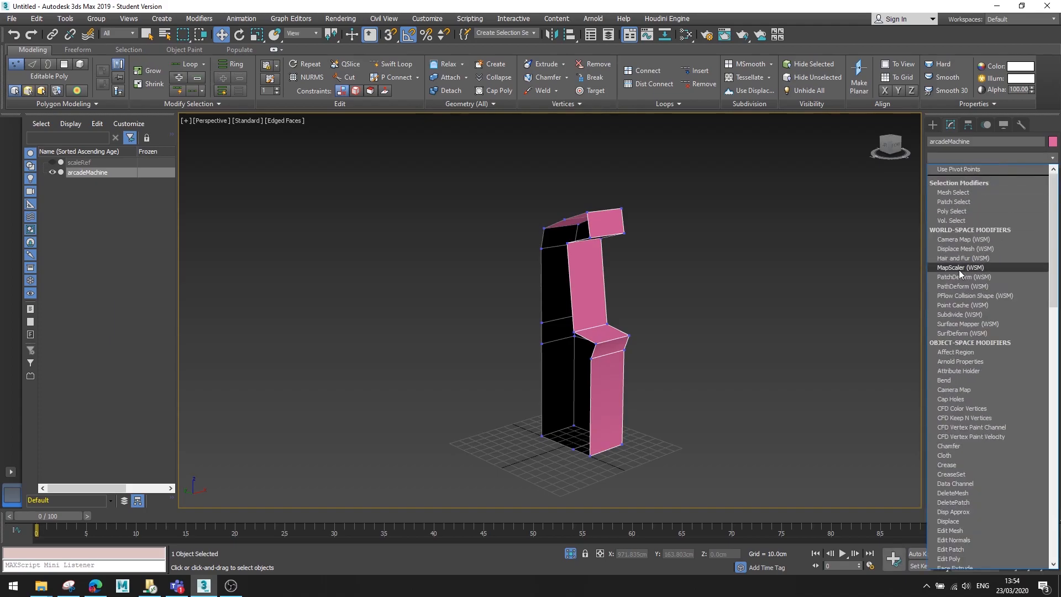
type("sym")
key("Return")
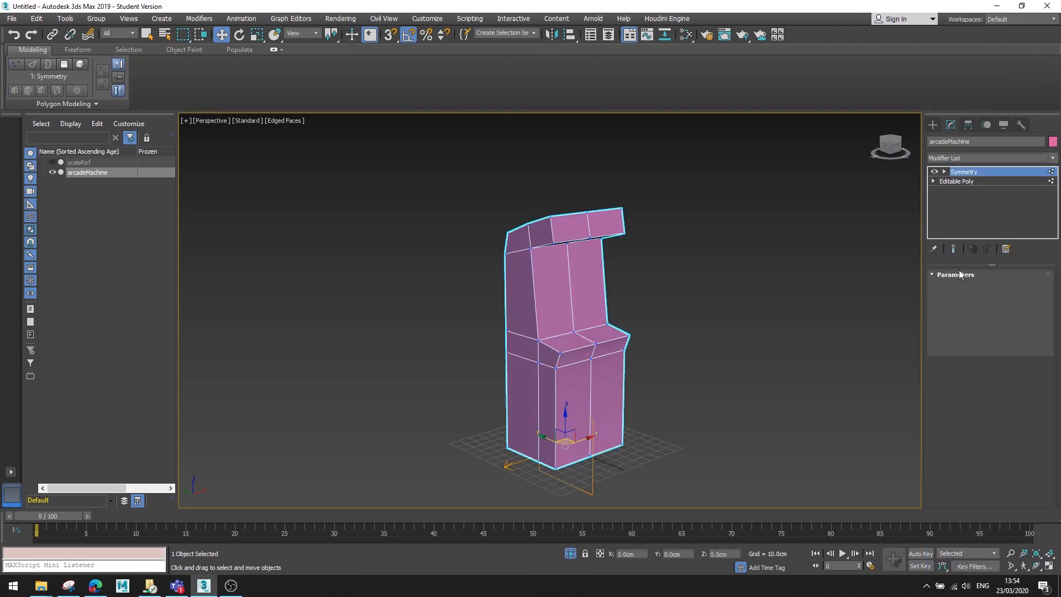
middle_click_drag(678, 318, 731, 315, "alt")
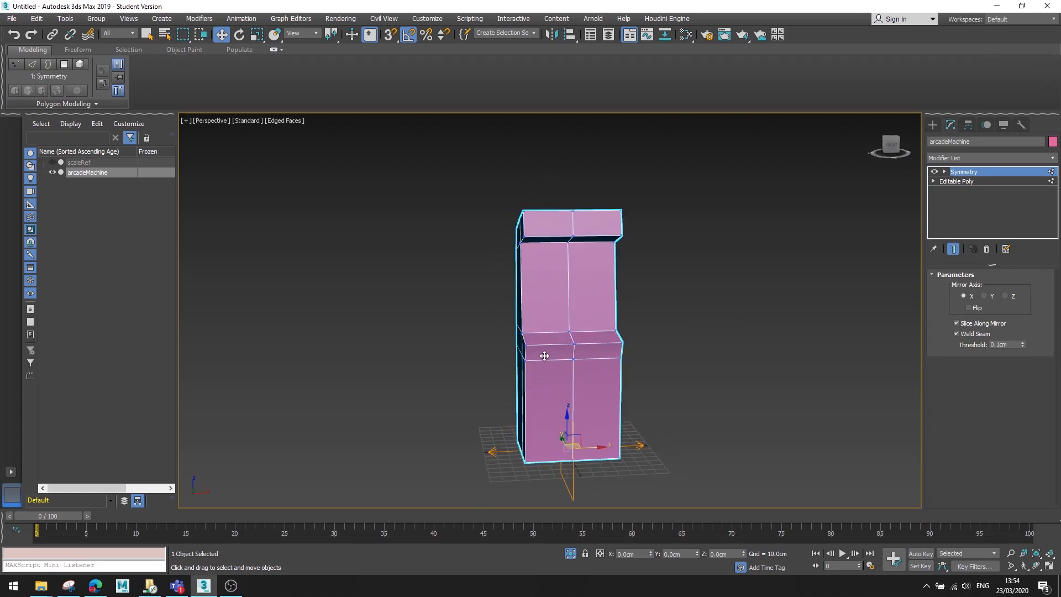
middle_click_drag(580, 286, 600, 371, "alt")
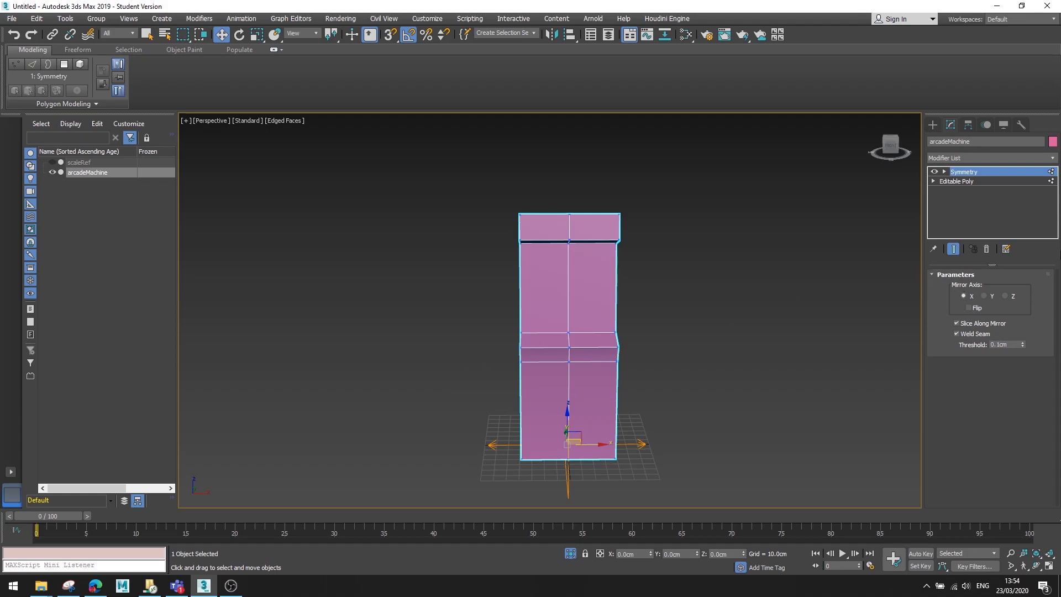
Try the Symmetry modifier's Flip option, restore its original state, and inspect the mirrored cabinet from both sides.
left_click(971, 309)
left_click(971, 307)
middle_click_drag(873, 342, 880, 272, "alt")
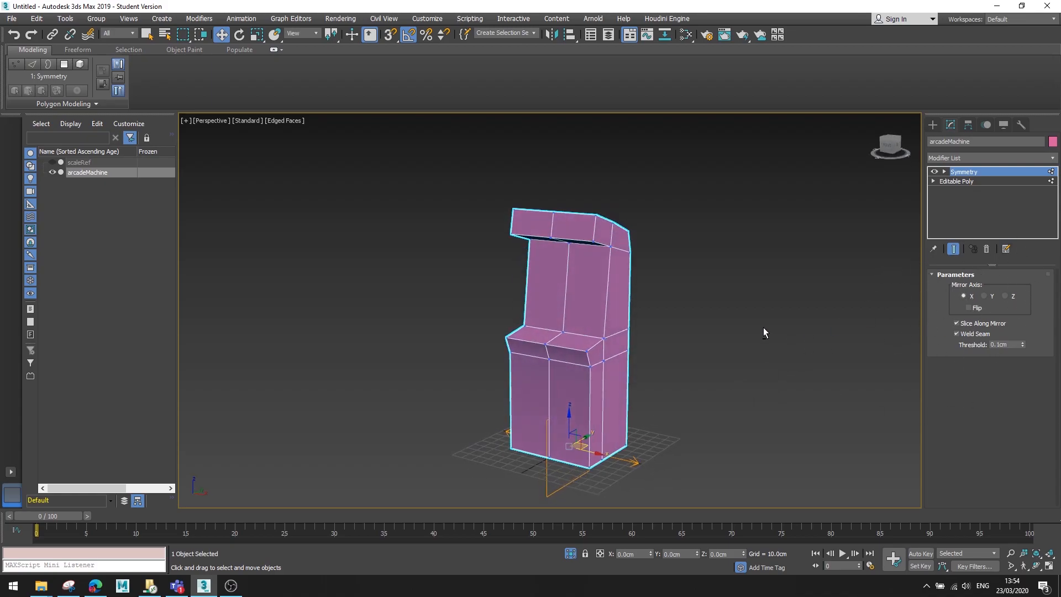
middle_click_drag(672, 299, 727, 298, "alt")
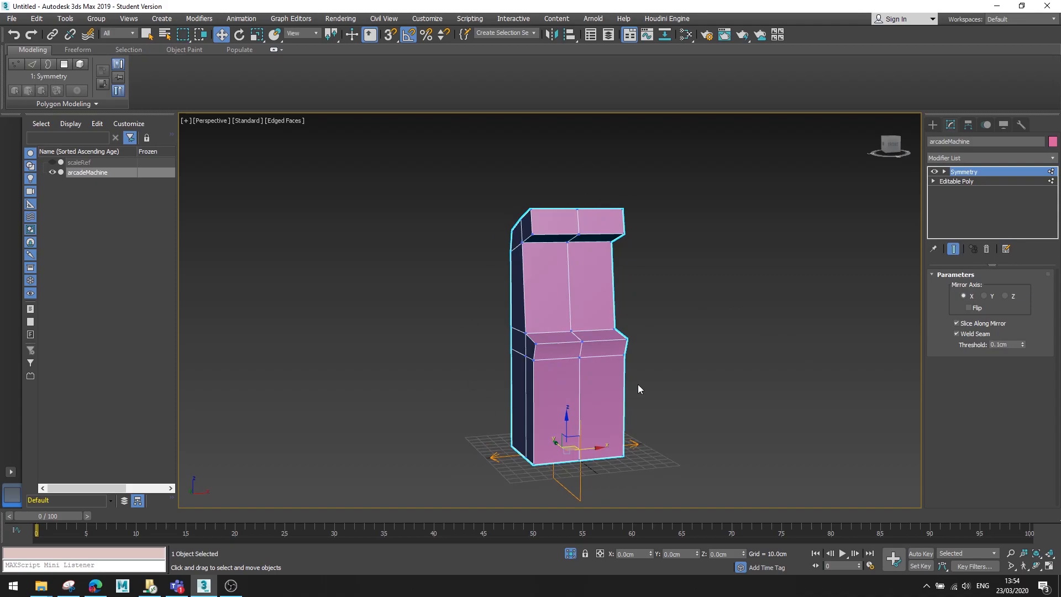
middle_click_drag(638, 384, 625, 173, "alt")
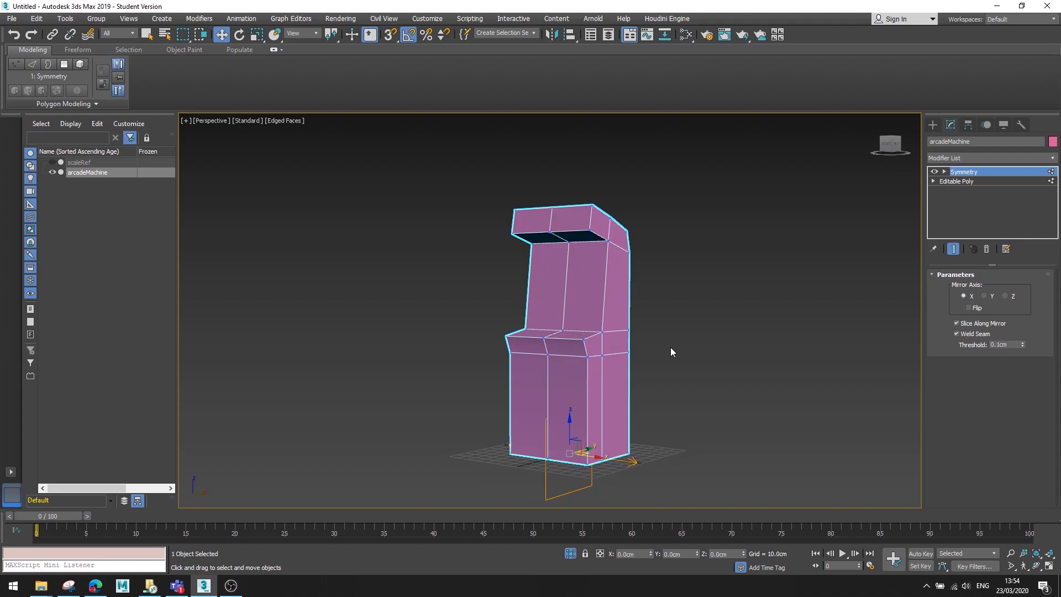
Return to the Editable Poly level beneath Symmetry and enable showing the end result of the modifier stack.
left_click(955, 180)
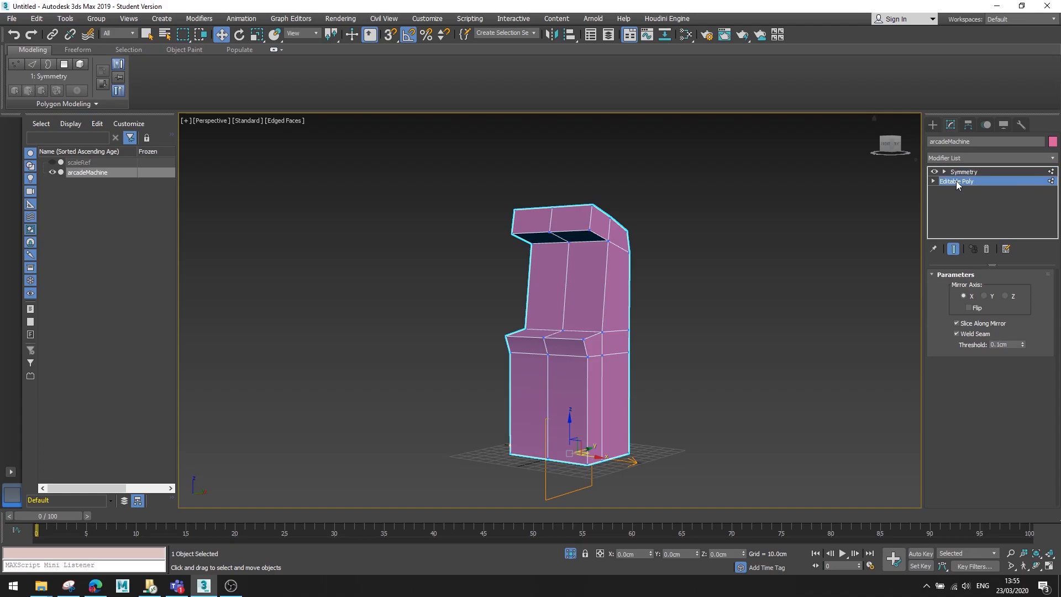
middle_click_drag(847, 324, 783, 333, "alt")
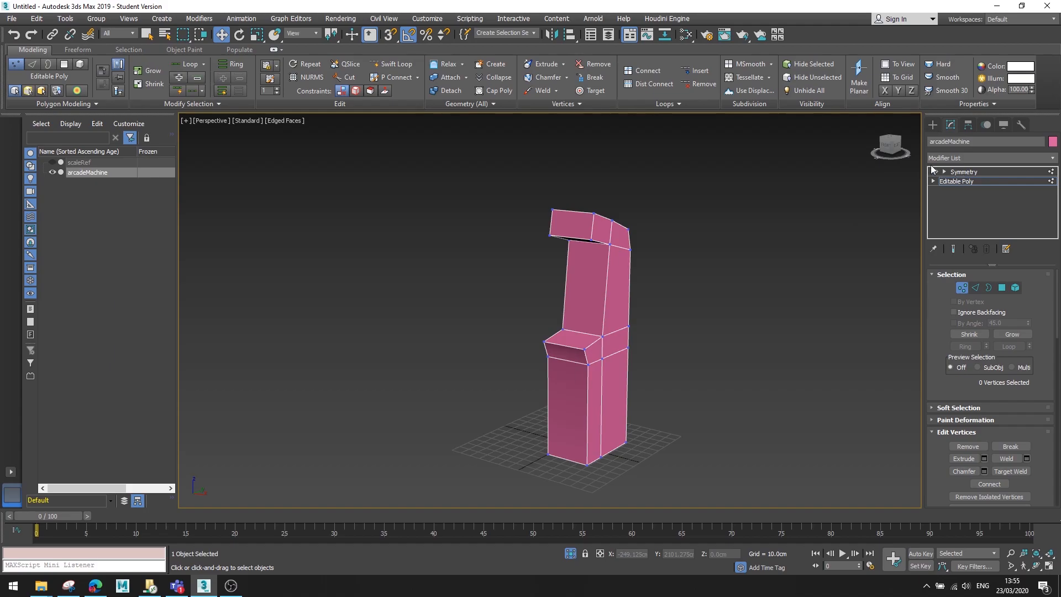
left_click(953, 250)
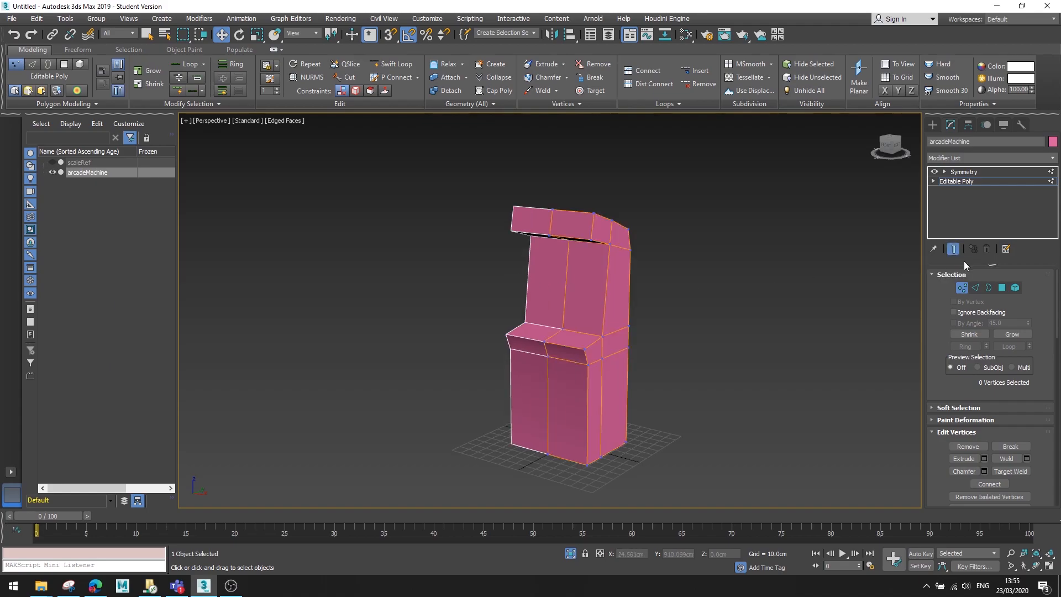
middle_click_drag(552, 262, 598, 265, "alt")
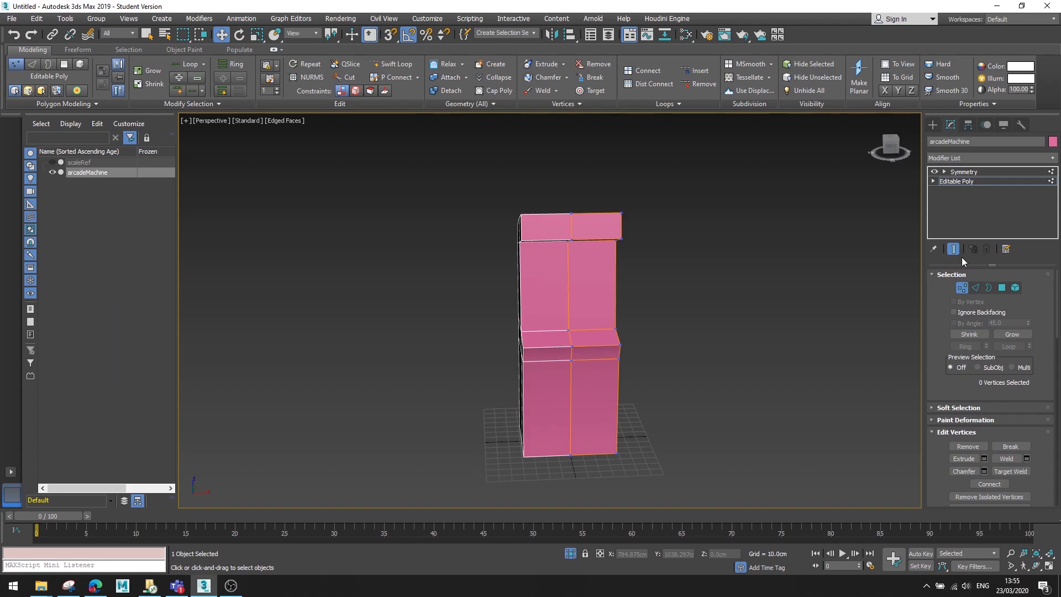
middle_click_drag(657, 408, 611, 337, "alt")
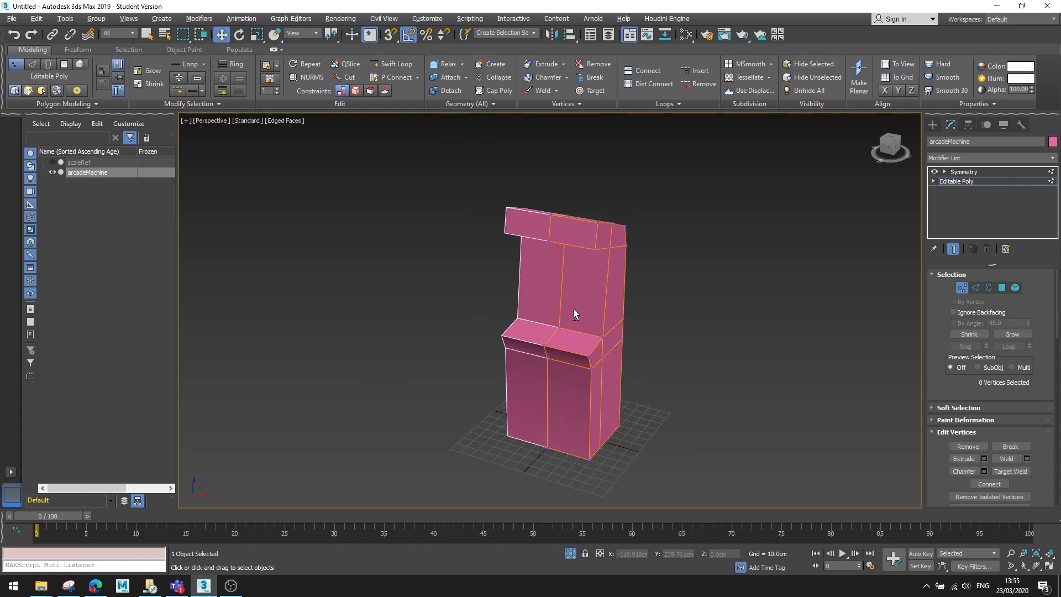
middle_click_drag(568, 305, 598, 280, "alt")
middle_click_drag(537, 396, 548, 292, "alt")
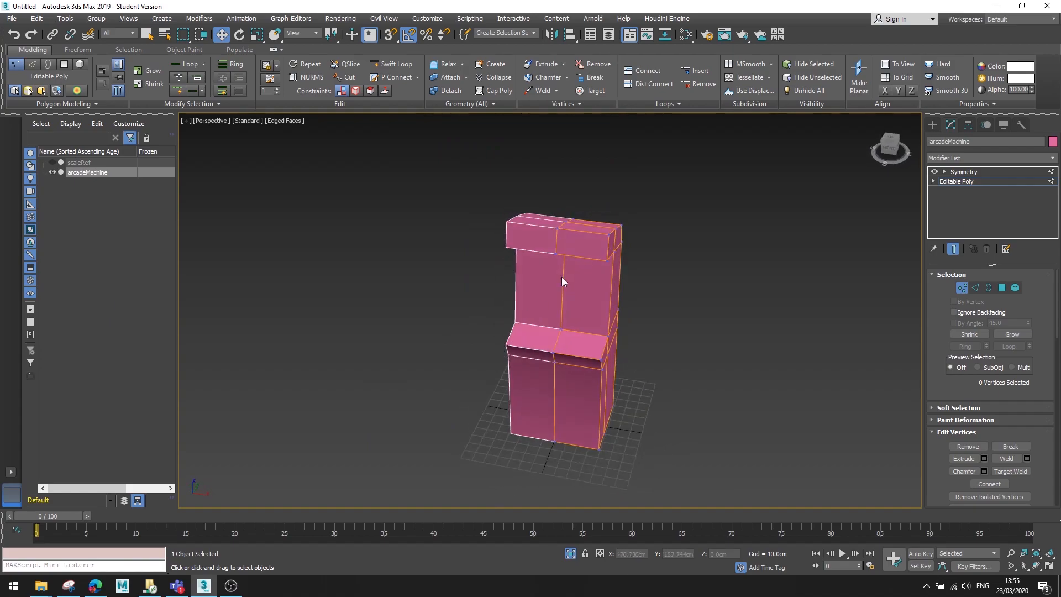
Try moving the top front corner vertex outward along X to test the symmetry, and undo the move.
middle_click_drag(600, 341, 641, 346, "alt")
left_click(619, 232)
left_click_drag(642, 228, 690, 235)
key("ctrl+z")
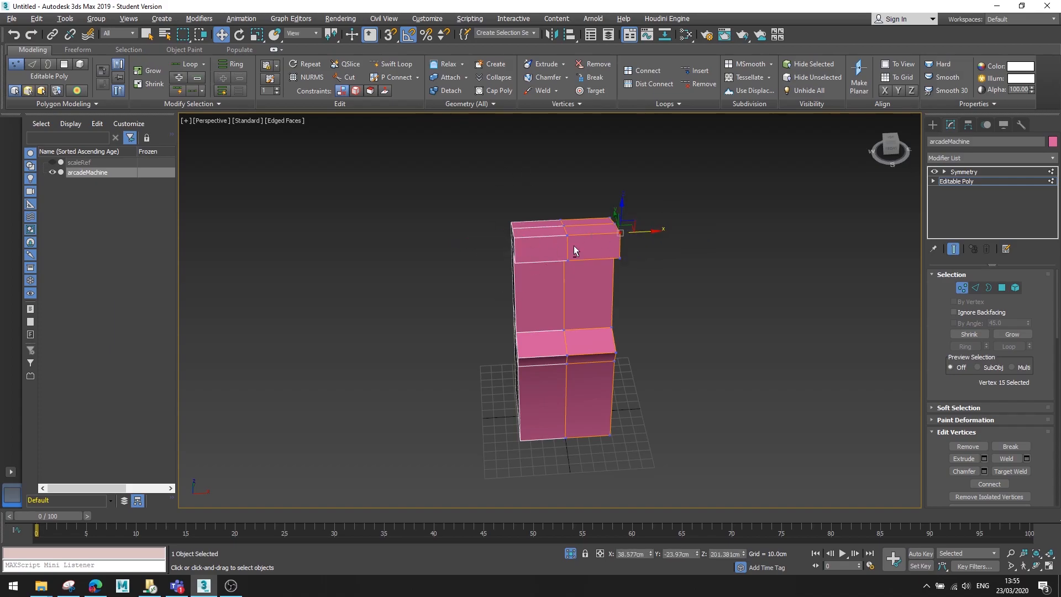
Insert an edge loop close to the cabinet's outer side with Swift Loop, following the whole profile.
middle_click_drag(558, 249, 554, 243, "alt")
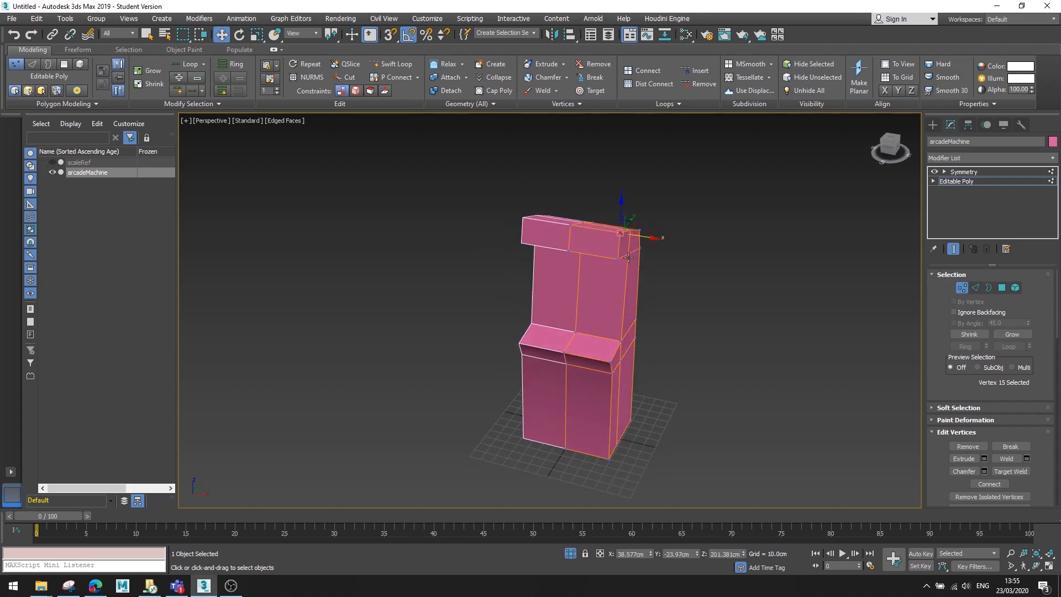
middle_click_drag(726, 218, 695, 228, "alt")
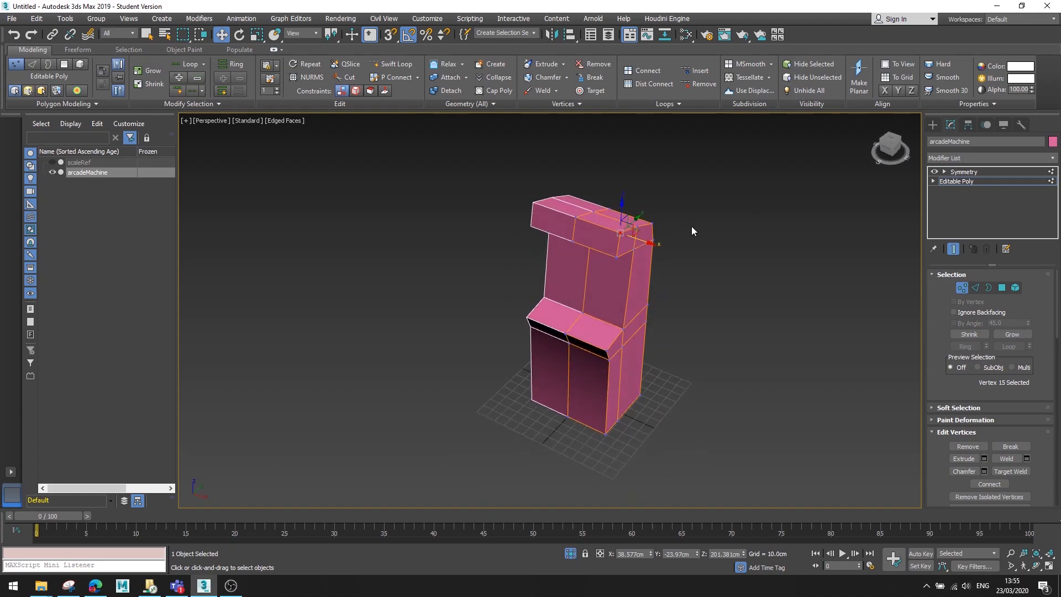
left_click(393, 63)
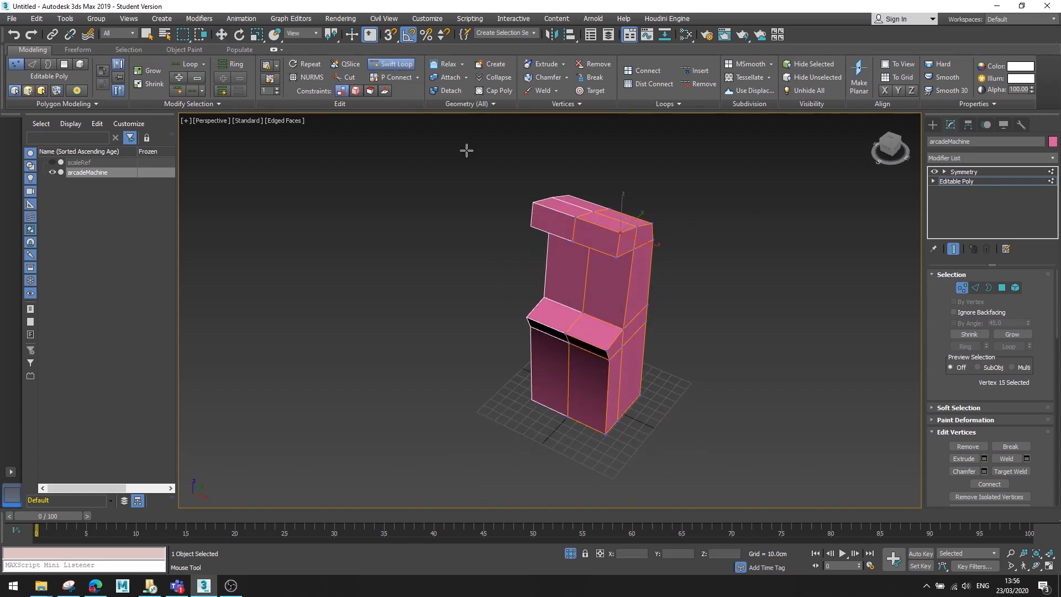
scroll(583, 255, "up", 5)
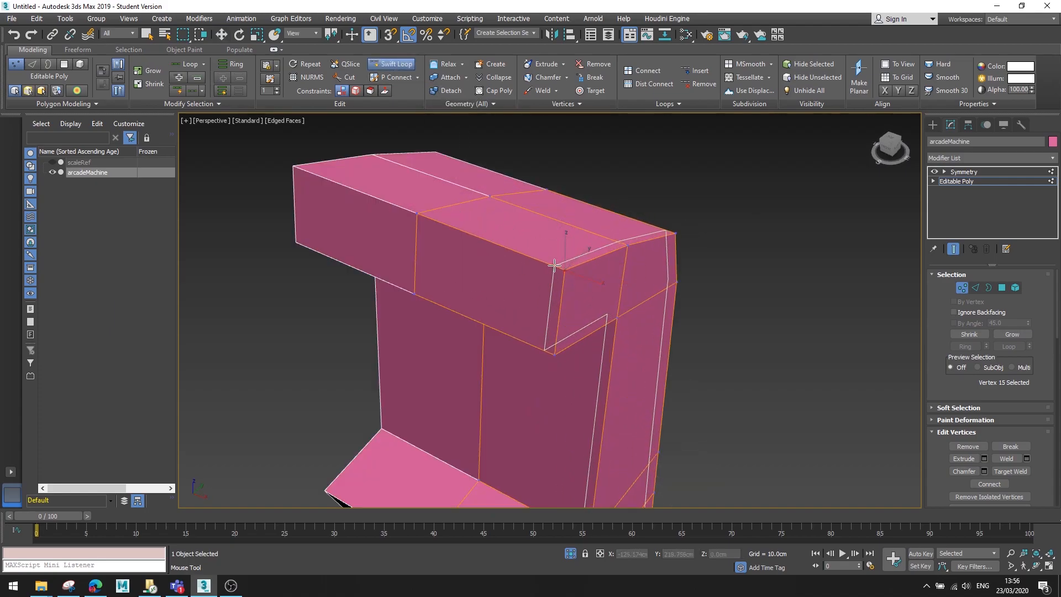
scroll(551, 265, "down", 3)
middle_click_drag(762, 331, 692, 308, "alt")
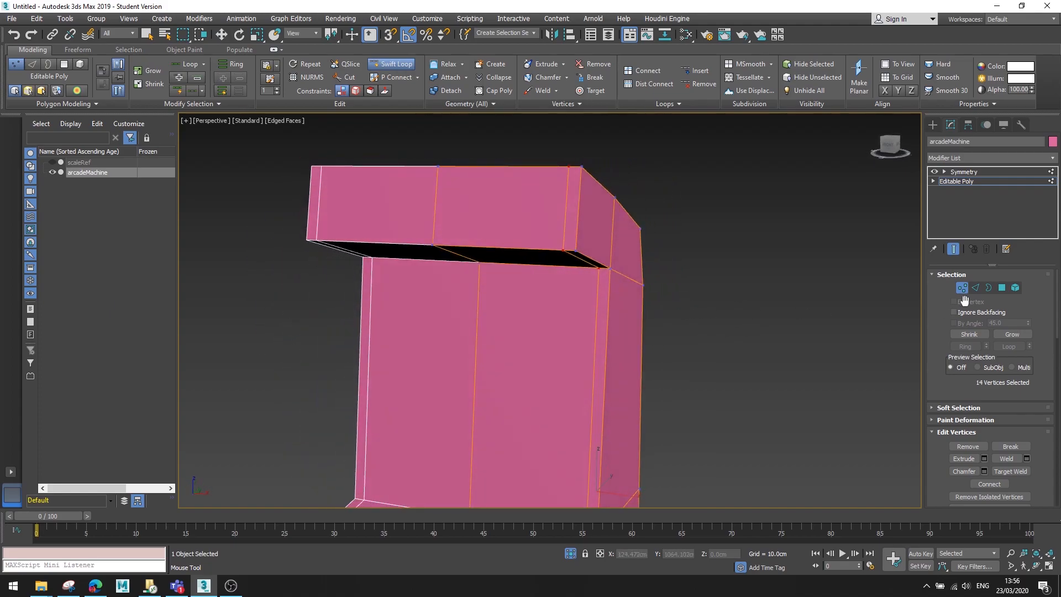
Switch to polygon level and the Move tool, and select the full loop of narrow polygons along the side panel's rim.
left_click(1004, 289)
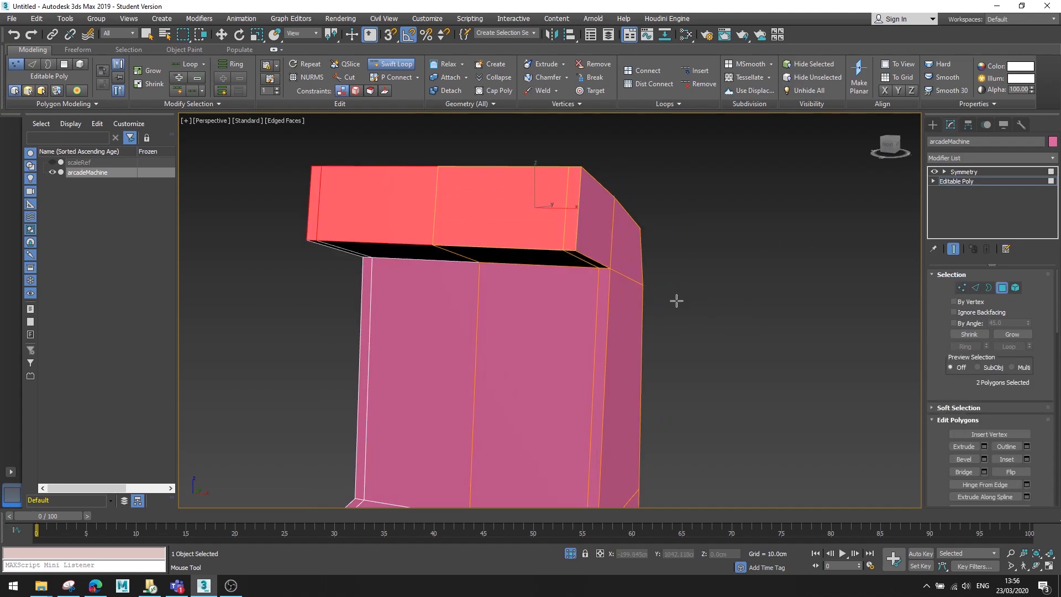
key("w")
middle_click_drag(708, 281, 689, 301, "alt")
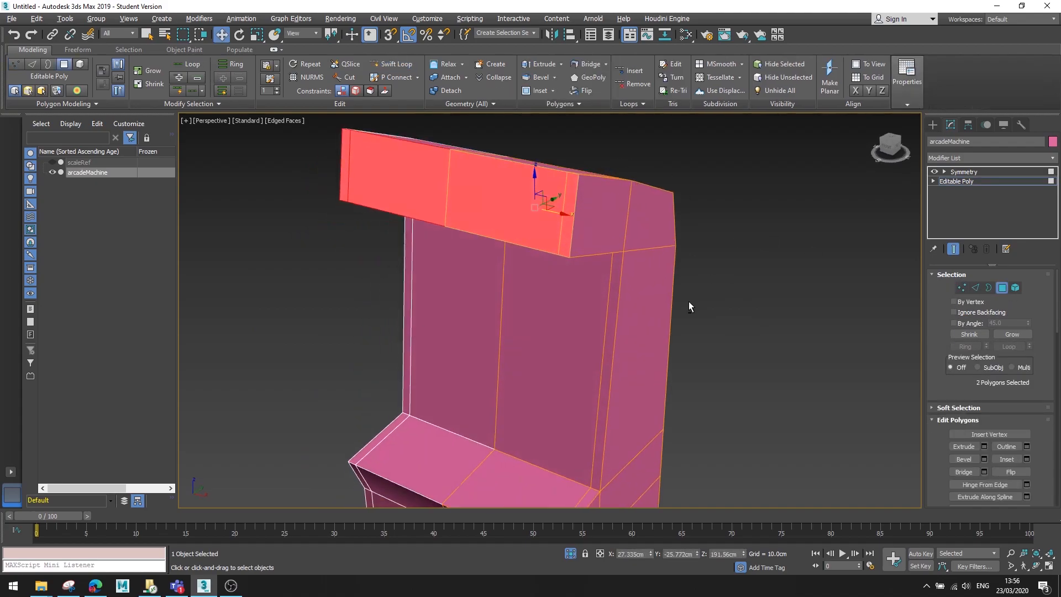
left_click(747, 280)
left_click(568, 206)
middle_click_drag(569, 207, 611, 189, "alt")
left_click(620, 175, "ctrl")
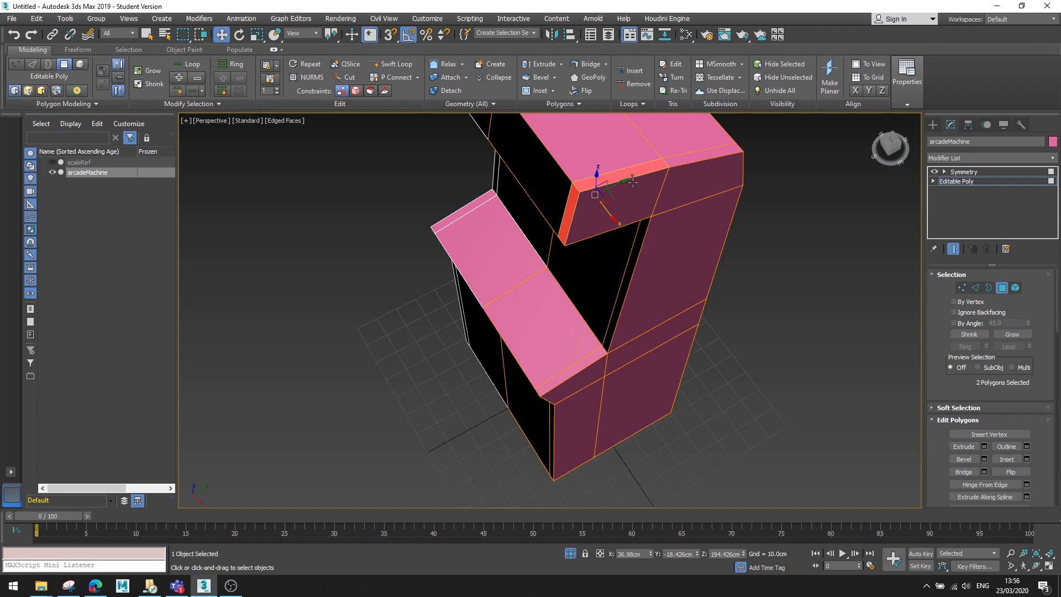
left_click(796, 323)
left_click(573, 206)
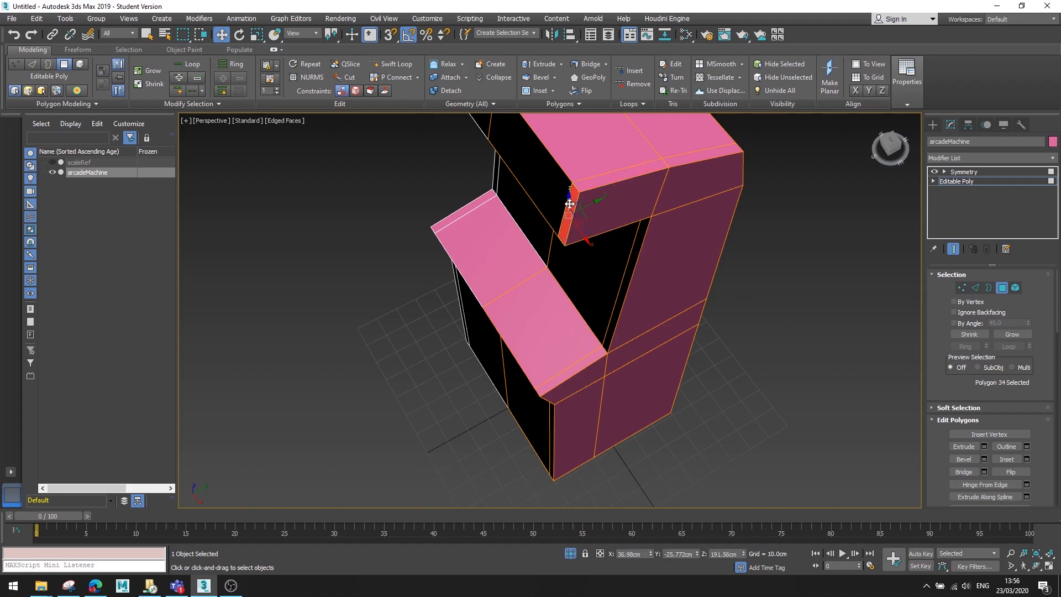
left_click(599, 182, "shift")
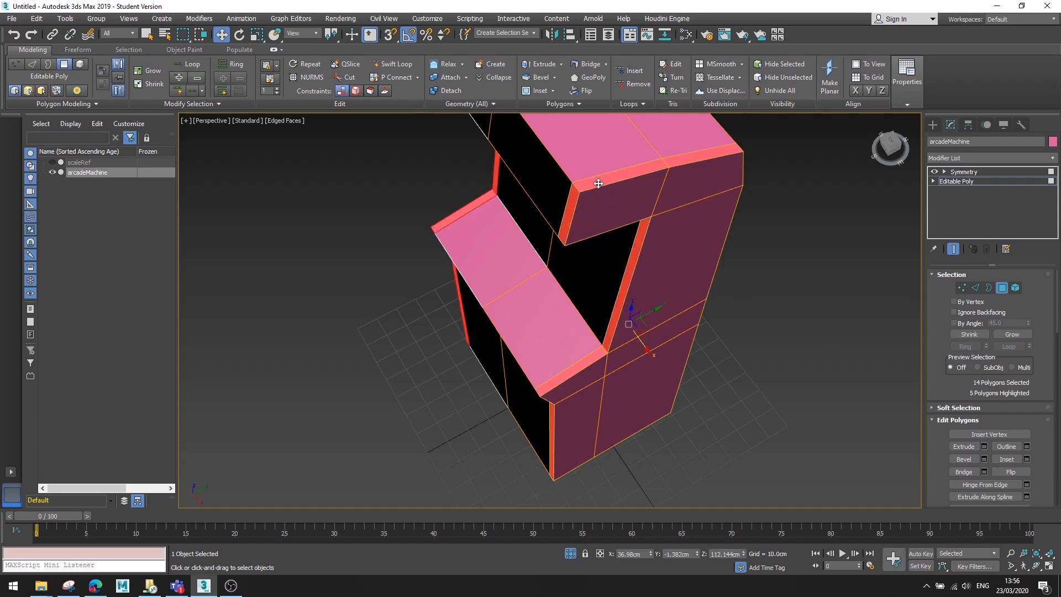
Remove the two narrow polygons on the cabinet's underside from the rim selection.
middle_click_drag(655, 254, 540, 217, "alt")
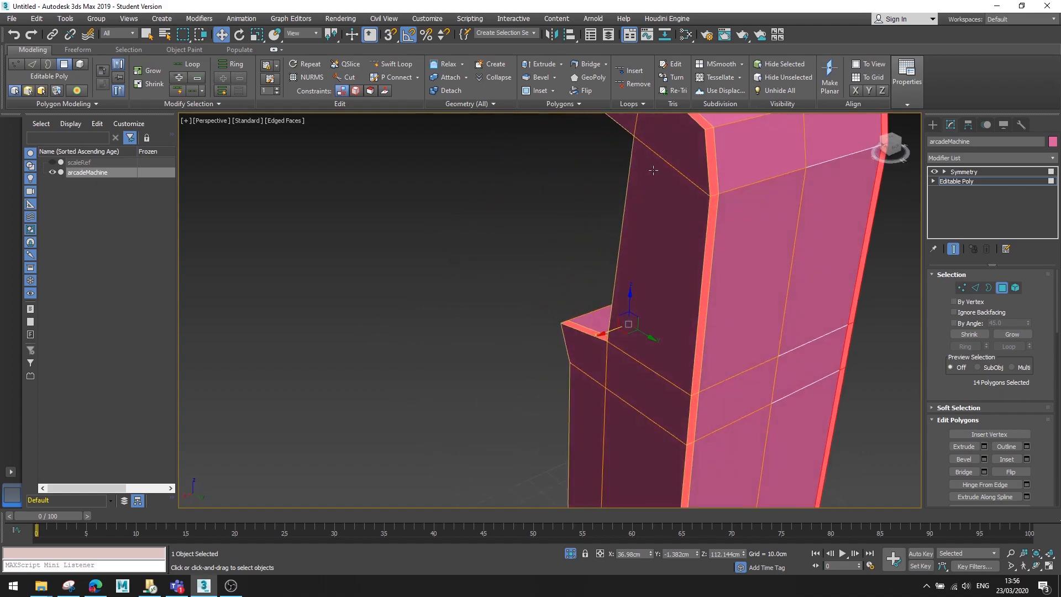
scroll(700, 232, "down", 6)
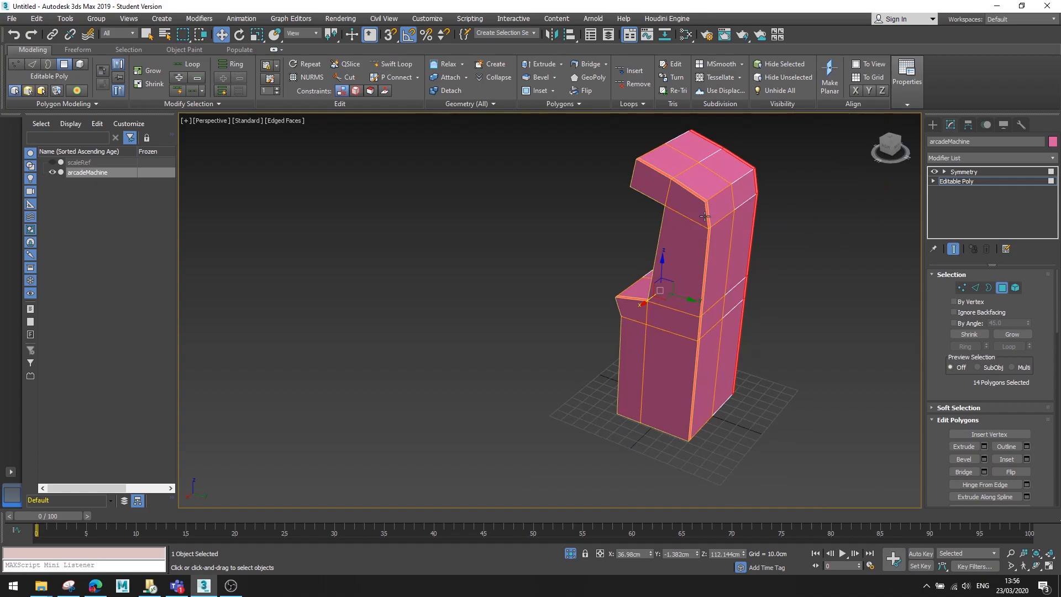
middle_click_drag(687, 312, 785, 286, "alt")
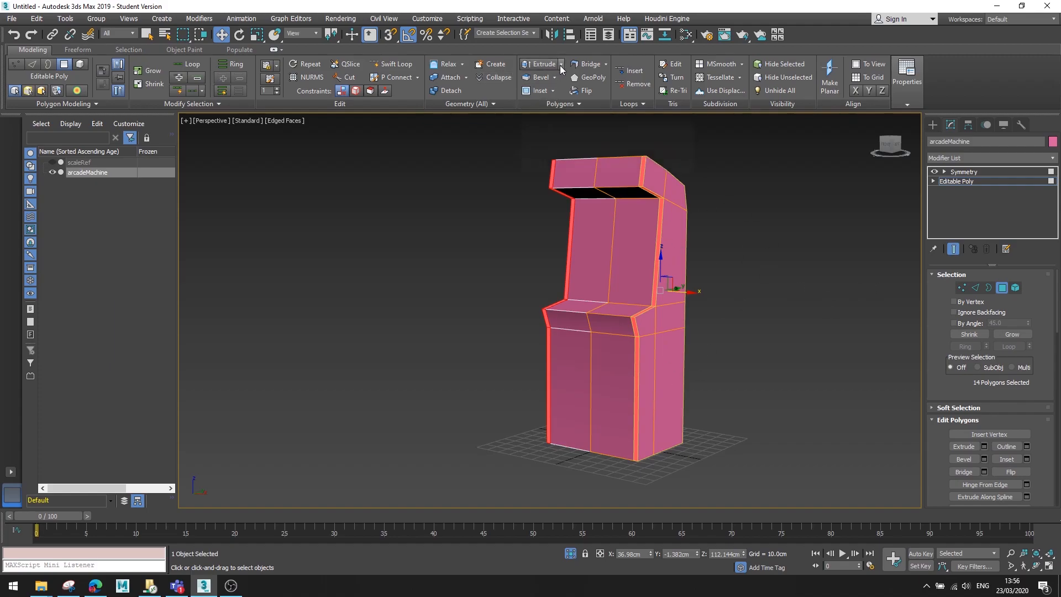
middle_click_drag(562, 195, 528, 182, "alt")
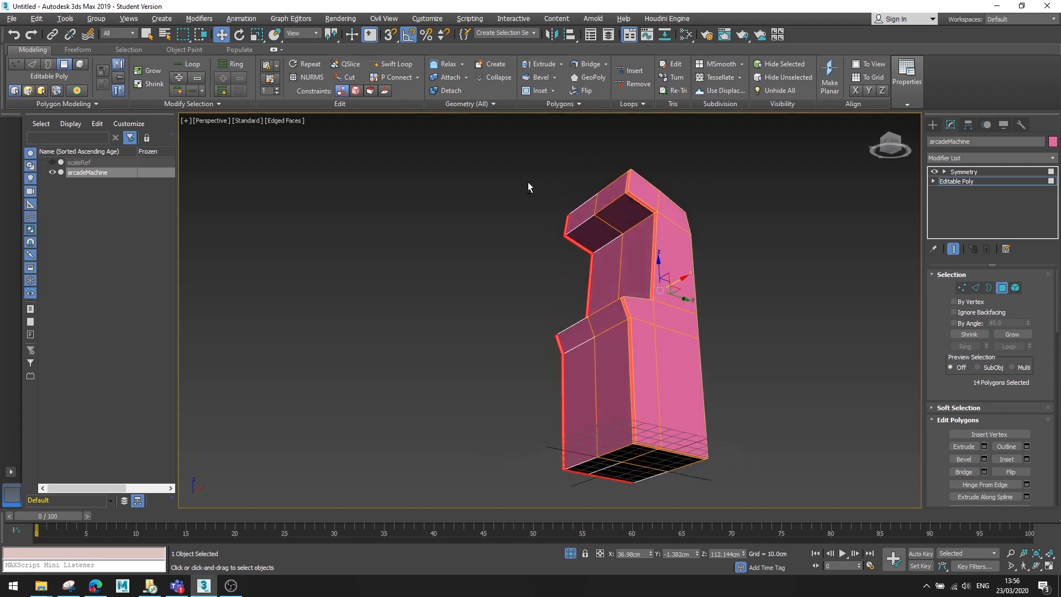
scroll(552, 221, "up", 6)
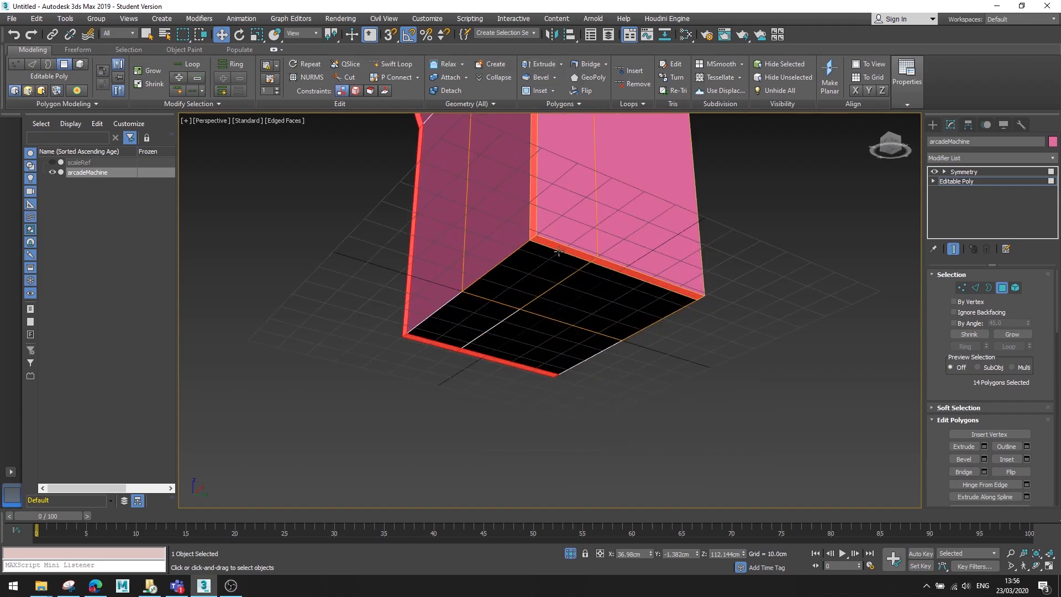
left_click(575, 255, "alt")
left_click(575, 255, "alt")
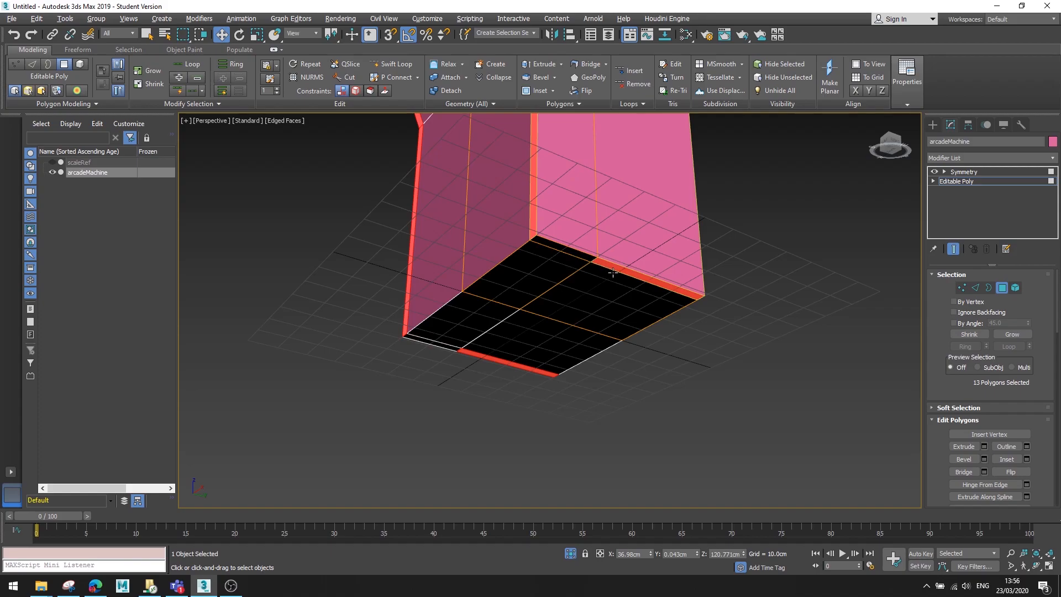
left_click(625, 269, "alt")
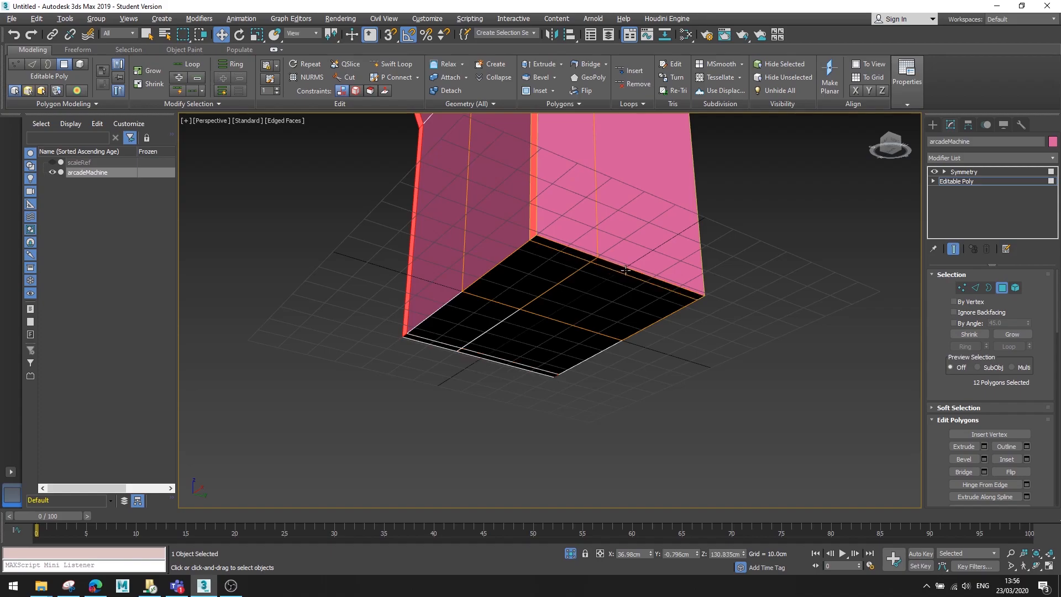
scroll(640, 266, "down", 5)
middle_click_drag(640, 266, 651, 299, "alt")
scroll(658, 275, "down", 2)
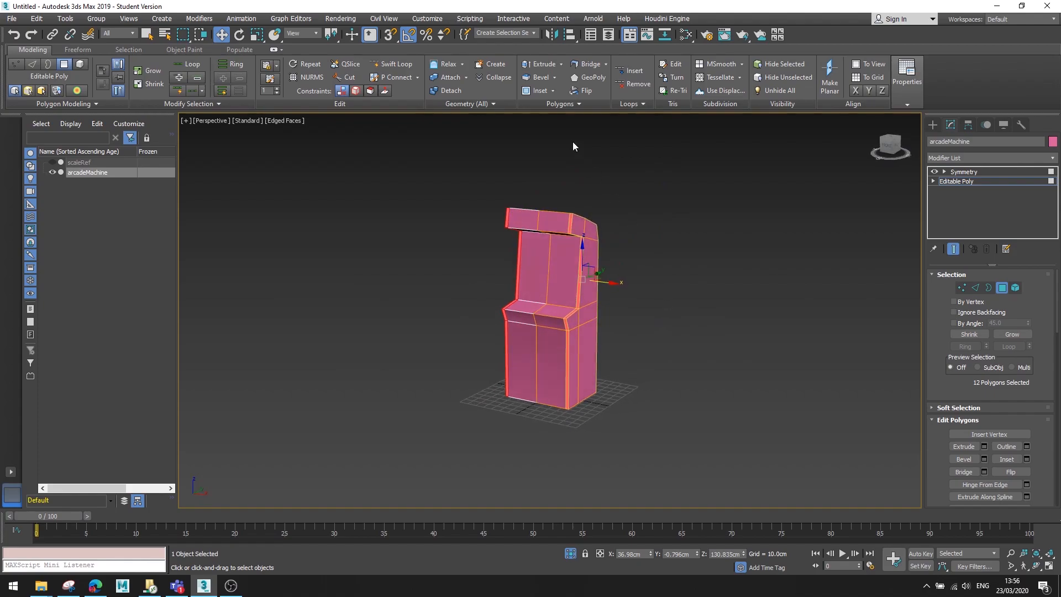
Start extruding the selected side-panel rim polygons with settings and set the extrusion type to Local Normal.
left_click(561, 64)
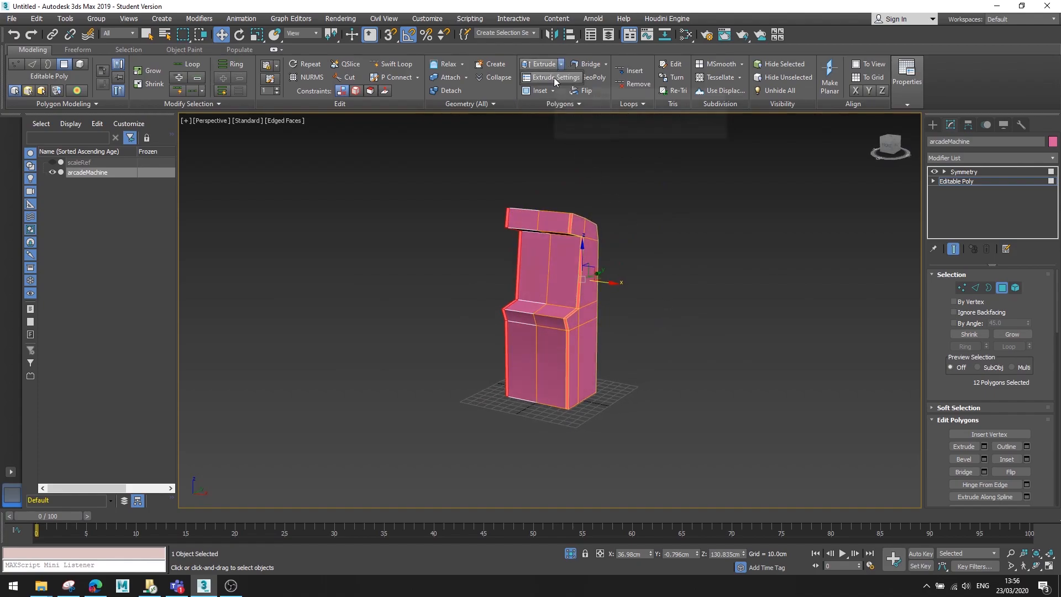
left_click(553, 77)
scroll(651, 260, "up", 3)
middle_click_drag(651, 259, 540, 232, "alt")
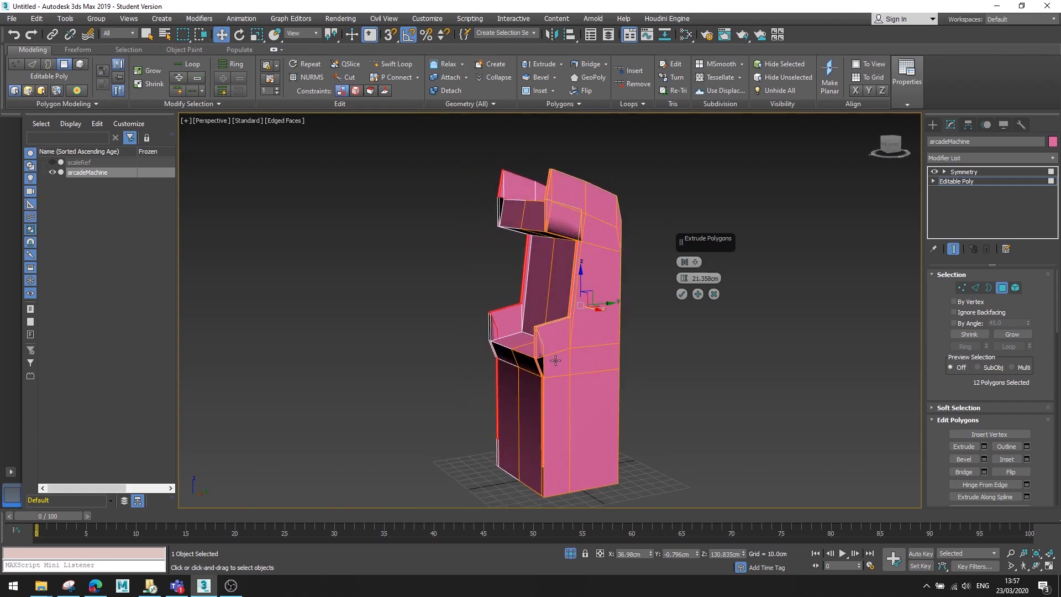
left_click(697, 263)
left_click(708, 301)
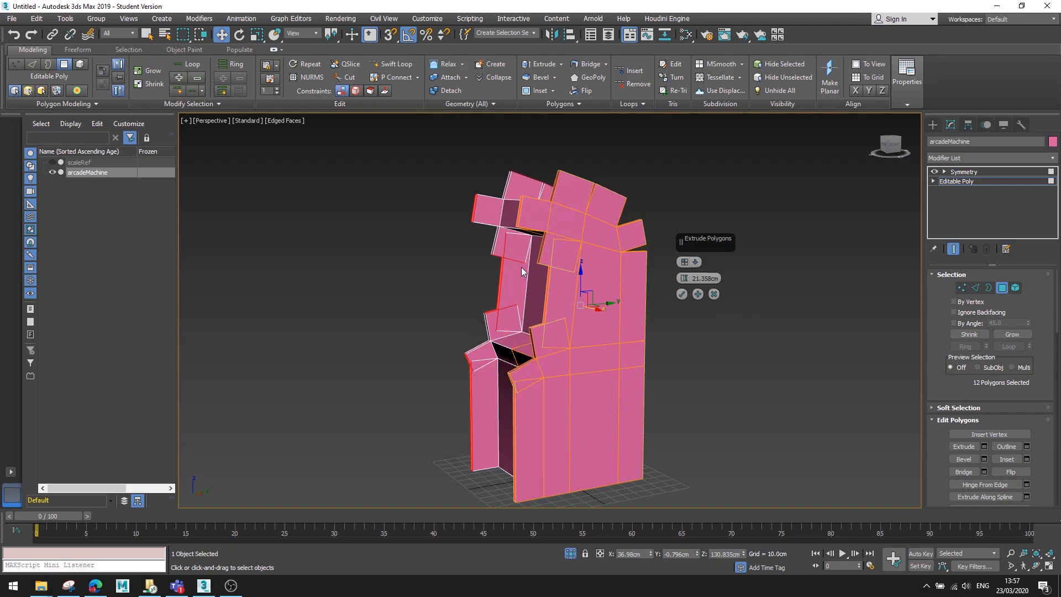
left_click(695, 262)
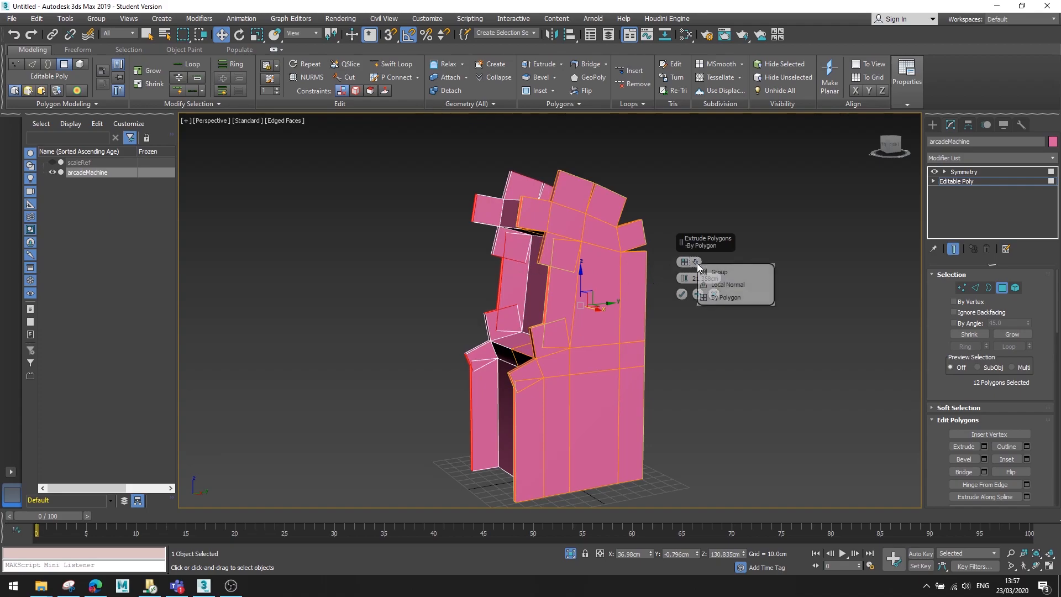
left_click(716, 285)
mouse_move(548, 287)
middle_mouse_down("alt")
mouse_move(655, 281)
mouse_move(634, 264)
mouse_move(562, 282)
middle_mouse_up("alt")
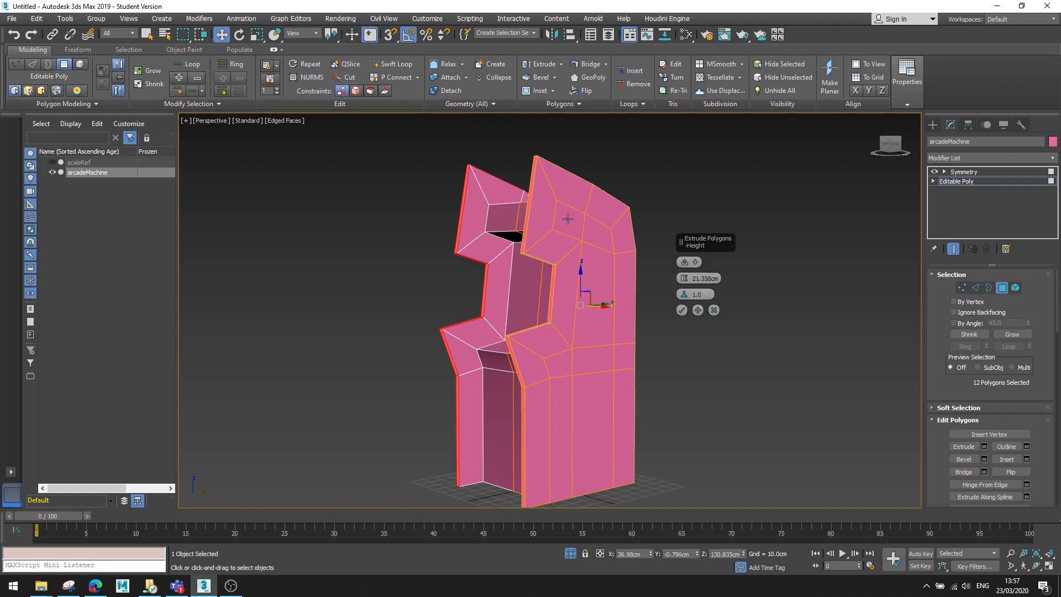
Set the rim extrusion height to about 2.2 cm and apply it.
left_click_drag(683, 284, 677, 366)
middle_click_drag(673, 359, 663, 293, "alt")
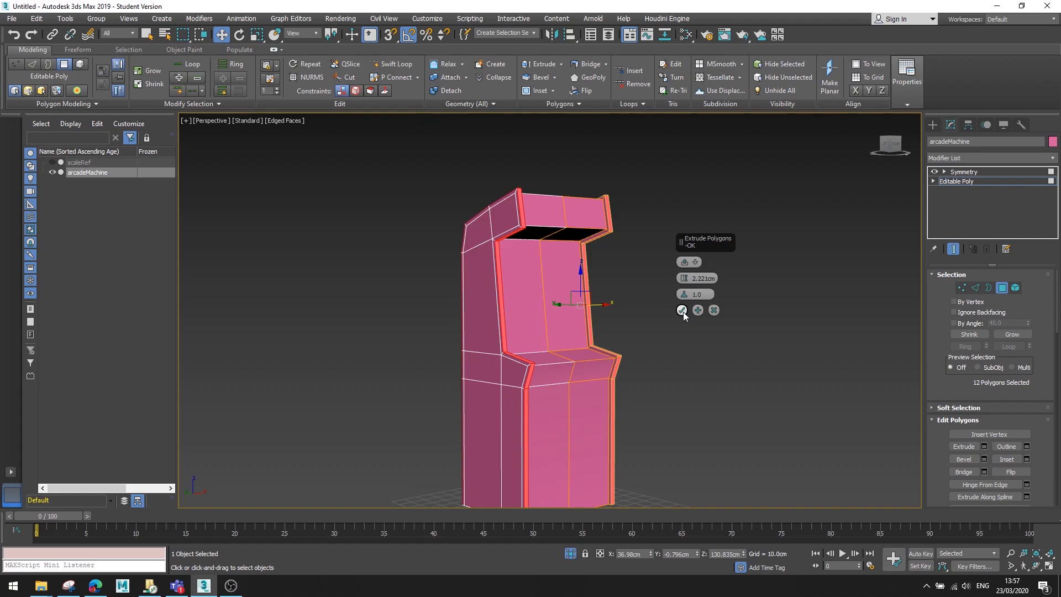
left_click(682, 311)
left_click(684, 312)
mouse_move(684, 312)
middle_mouse_down("alt")
mouse_move(633, 351)
mouse_move(600, 354)
mouse_move(699, 348)
mouse_move(674, 296)
middle_mouse_up("alt")
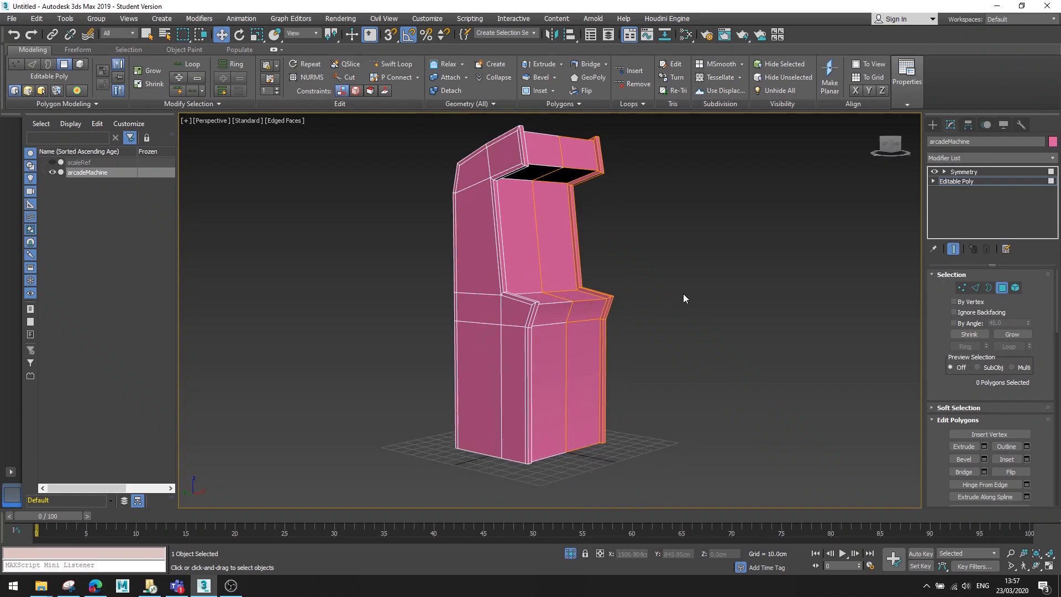
Compare the raised side panels and the screen area with the arcade machine reference photo.
middle_click_drag(683, 293, 627, 305, "alt")
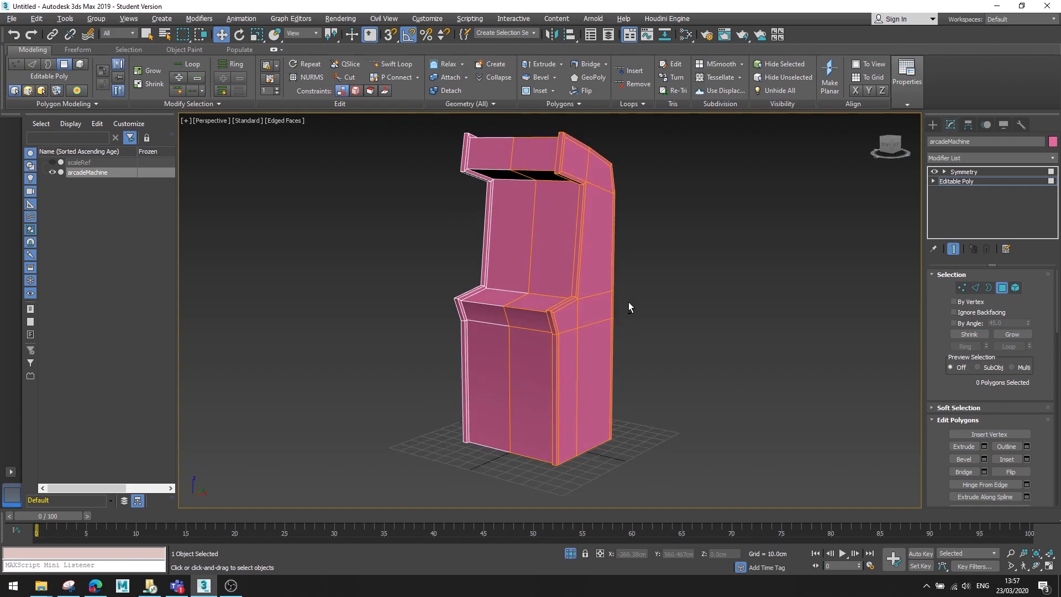
scroll(516, 294, "up", 5)
scroll(564, 308, "down", 2)
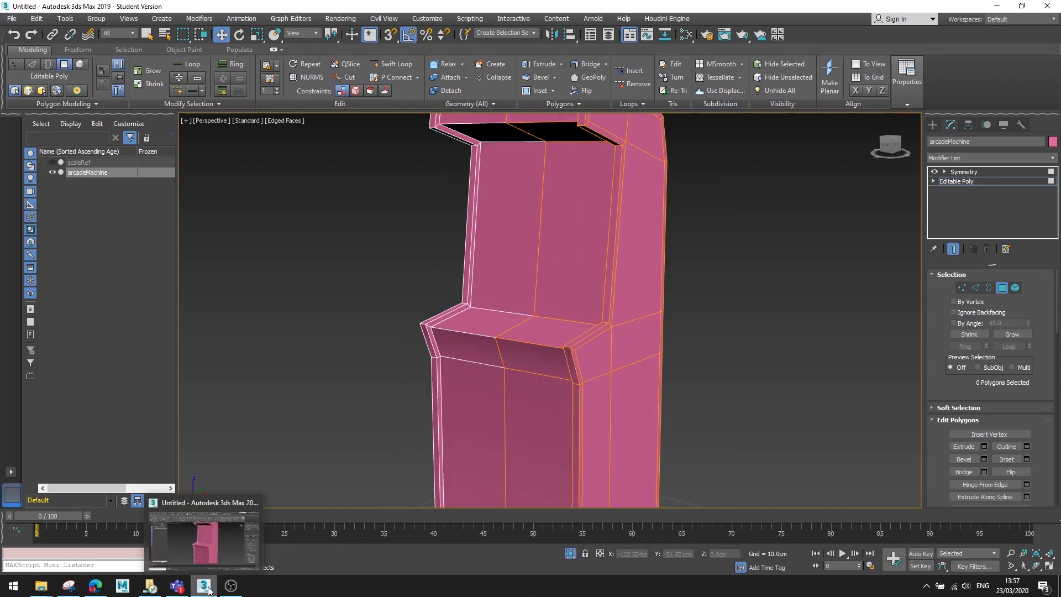
left_click(108, 590)
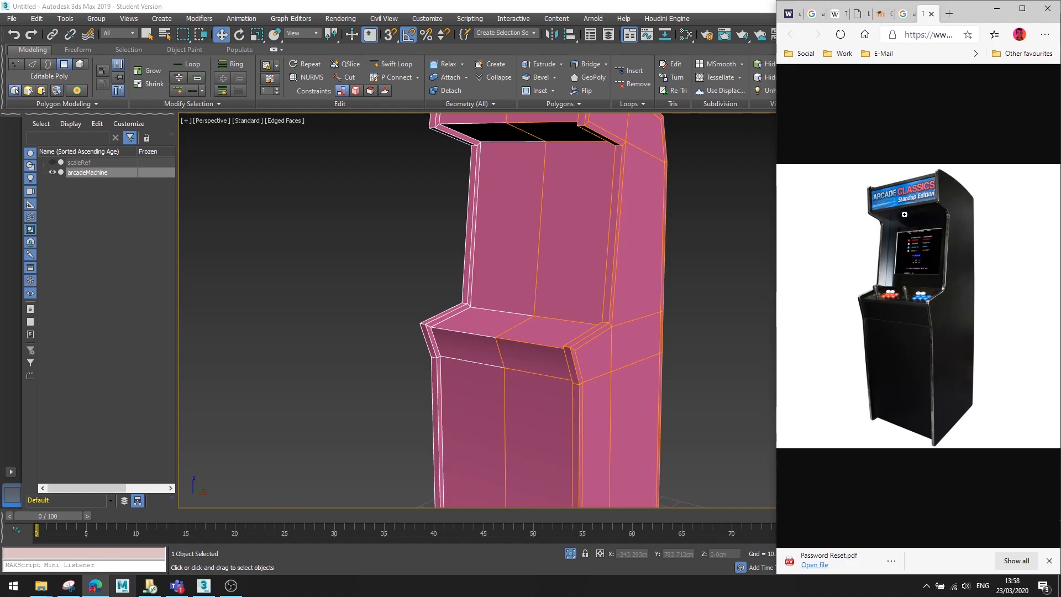
left_click(543, 6)
middle_click_drag(509, 294, 602, 286, "alt")
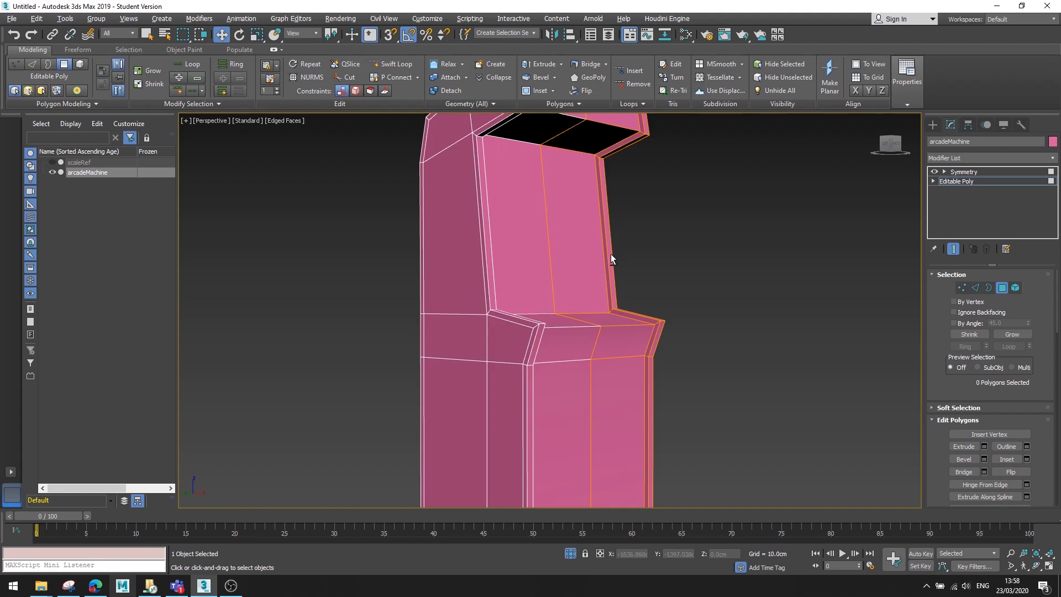
middle_click_drag(617, 250, 529, 247, "alt")
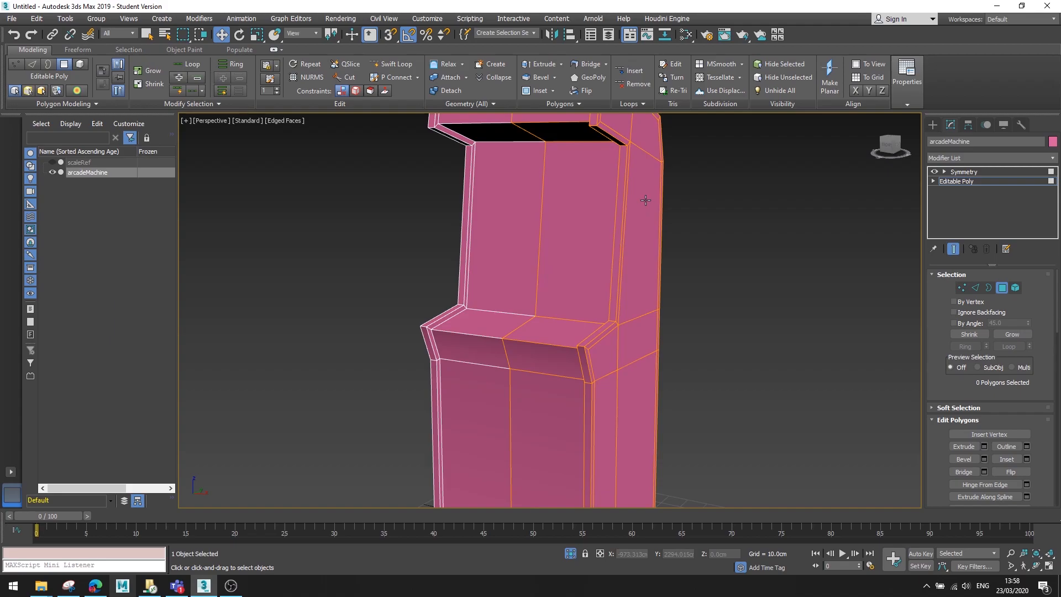
middle_click_drag(526, 200, 550, 203, "alt")
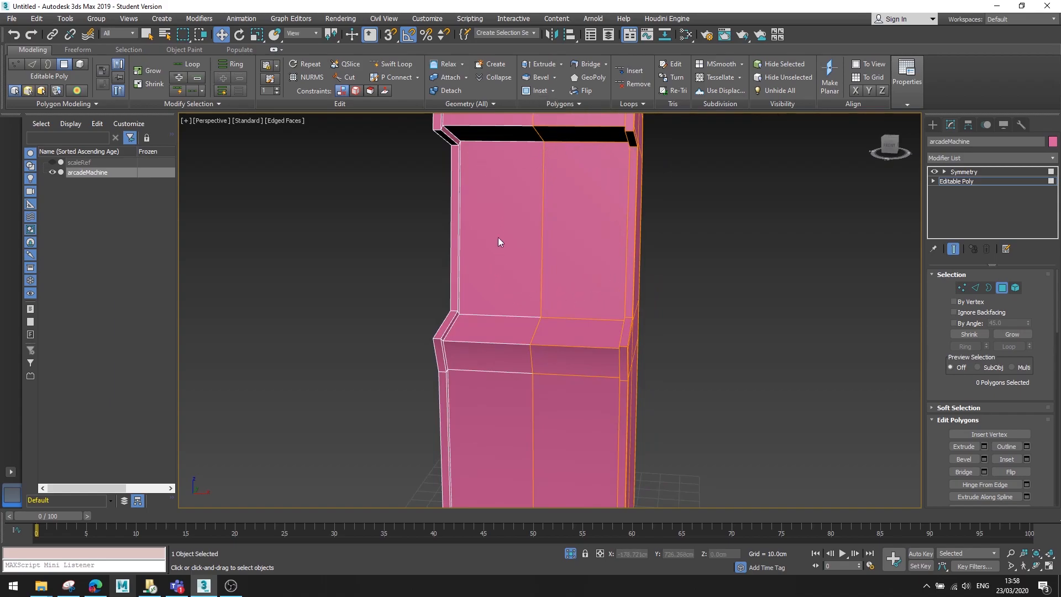
left_click(537, 274)
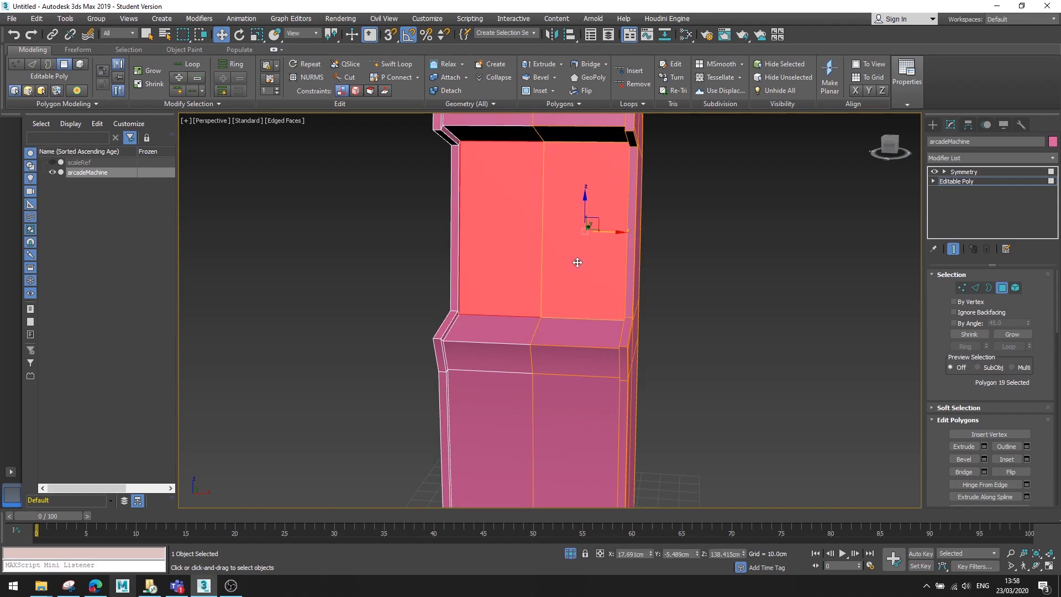
middle_click_drag(689, 258, 670, 237, "alt")
left_click(672, 187)
left_click(592, 190)
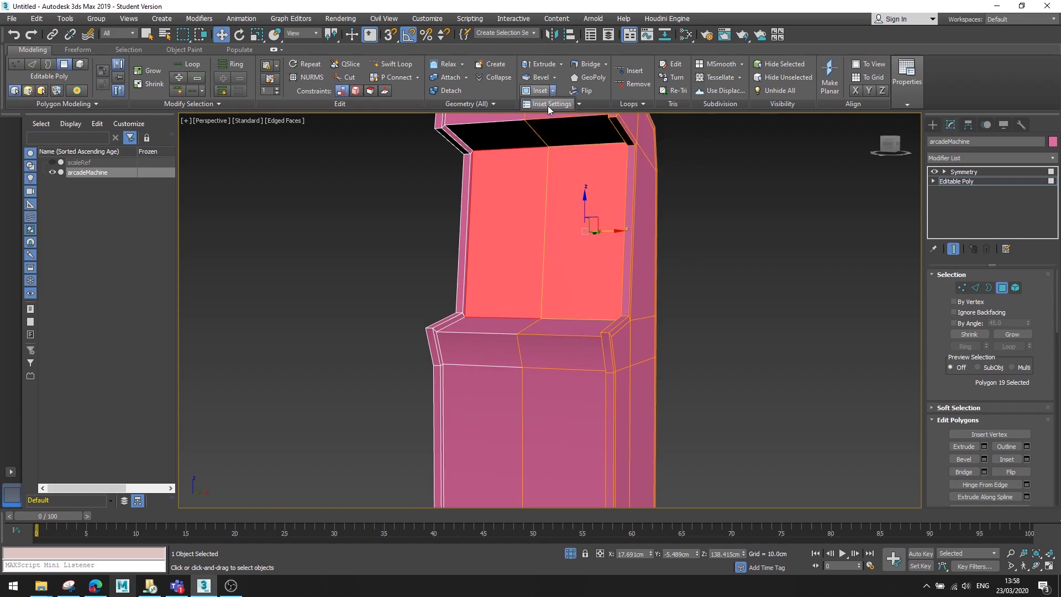
left_click(550, 104)
left_click_drag(683, 277, 683, 238)
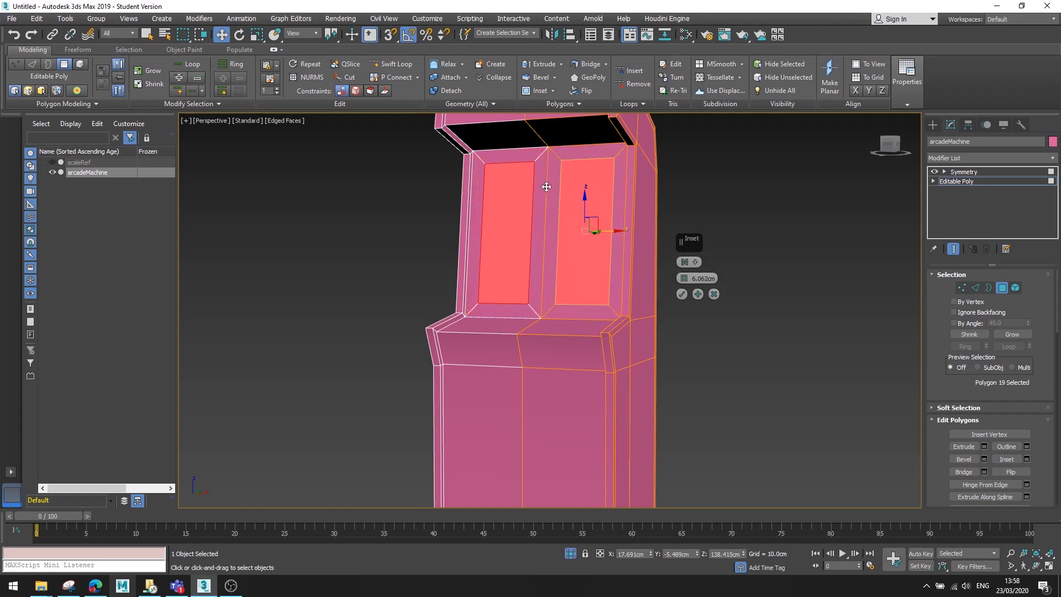
left_click(695, 262)
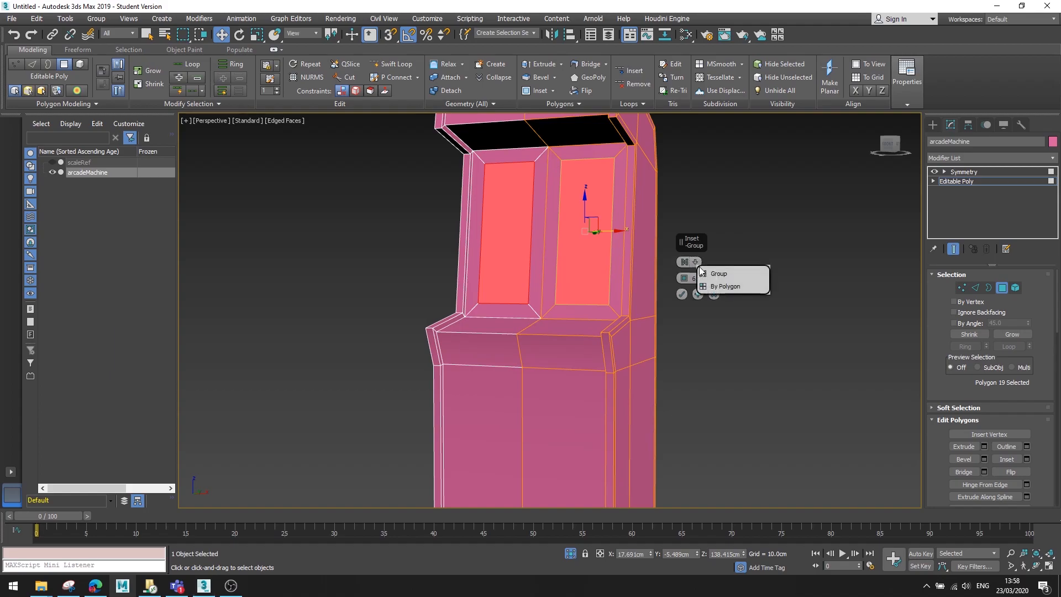
left_click(719, 286)
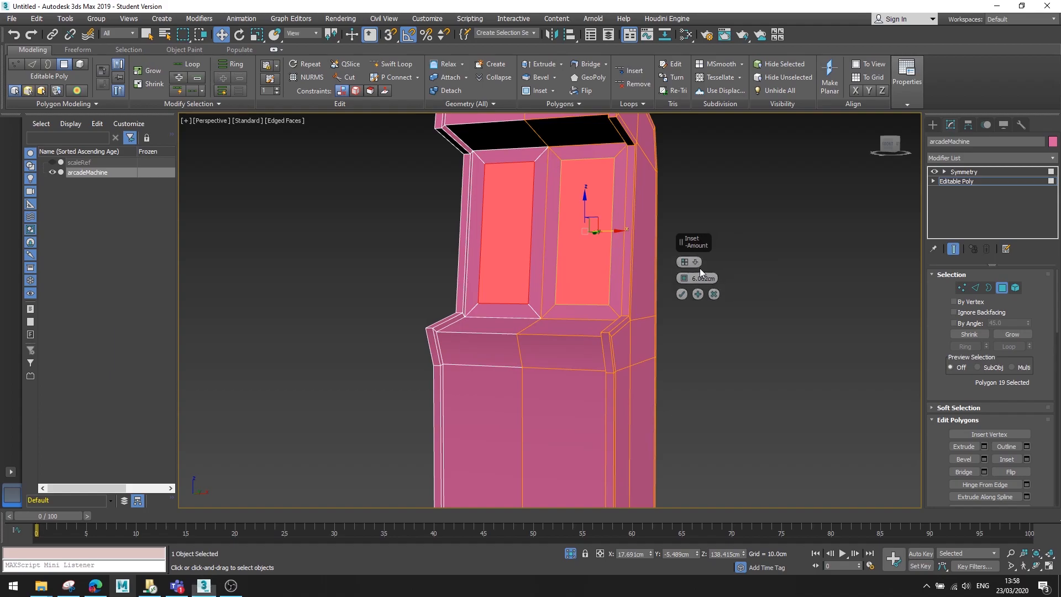
left_click(698, 263)
left_click(713, 265)
middle_click_drag(666, 243, 676, 268, "alt")
left_click(713, 294)
Collapse the cabinet's whole modifier stack to bake the Symmetry into the Editable Poly, and deselect the object.
scroll(675, 272, "down", 5)
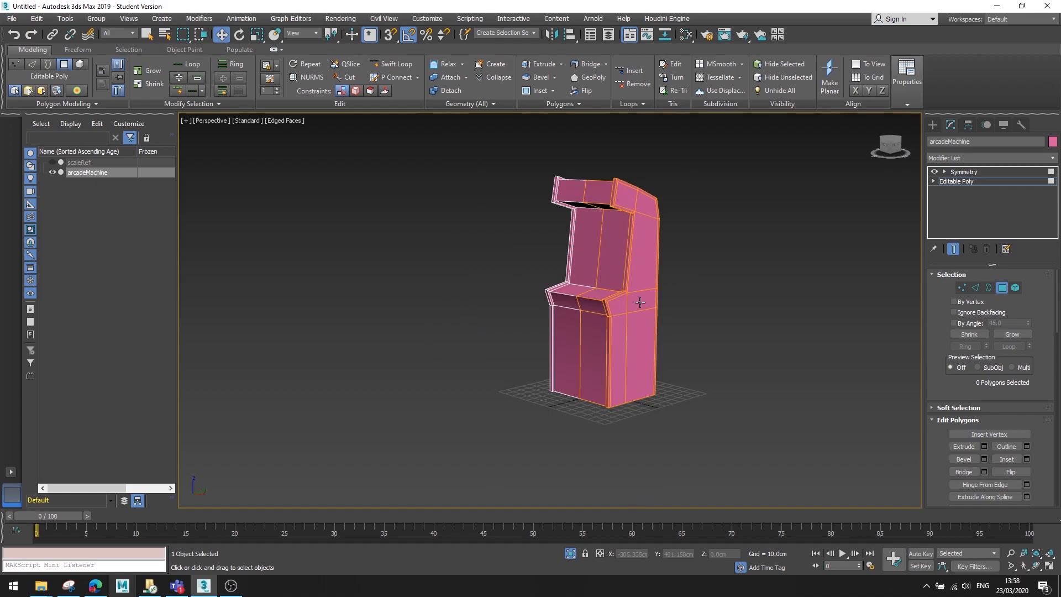
middle_click_drag(580, 348, 618, 338, "alt")
scroll(641, 307, "up", 3)
middle_click_drag(630, 298, 596, 356, "alt")
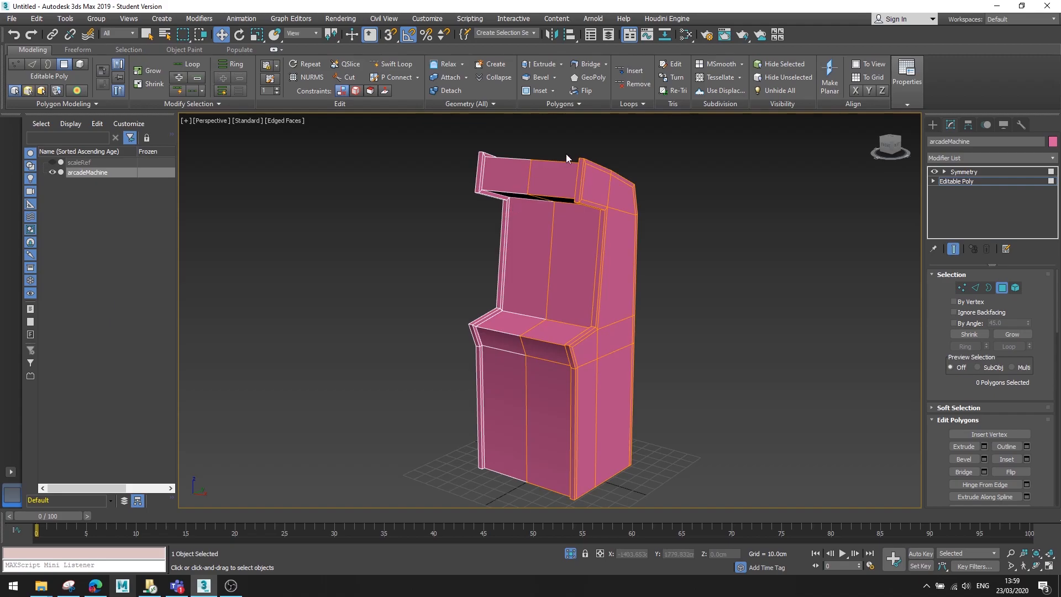
left_click(964, 172)
right_click(963, 177)
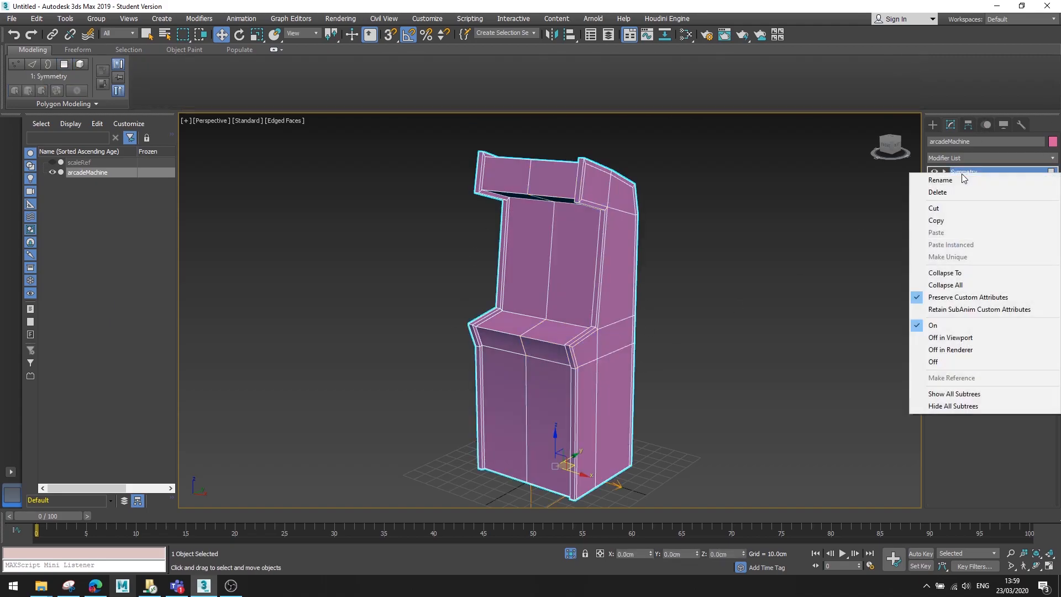
left_click(955, 286)
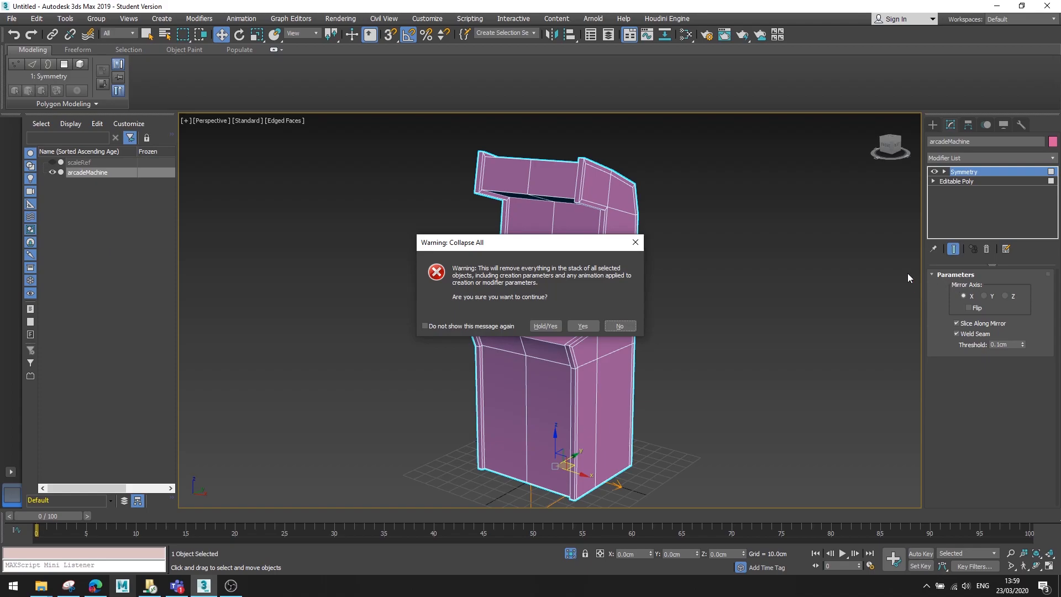
left_click(582, 326)
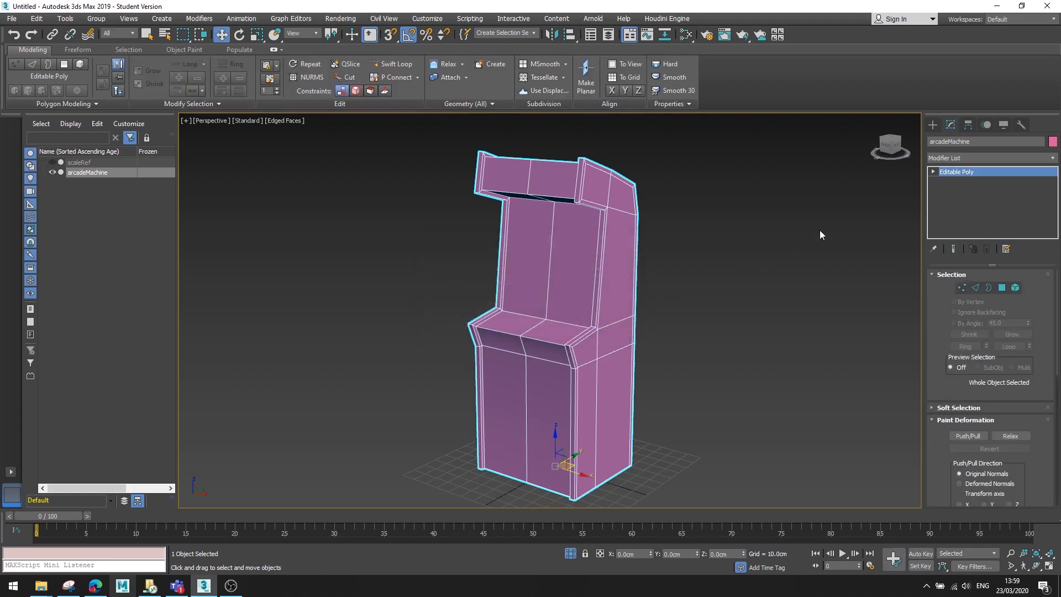
middle_click_drag(844, 234, 906, 243, "alt")
left_click(800, 257)
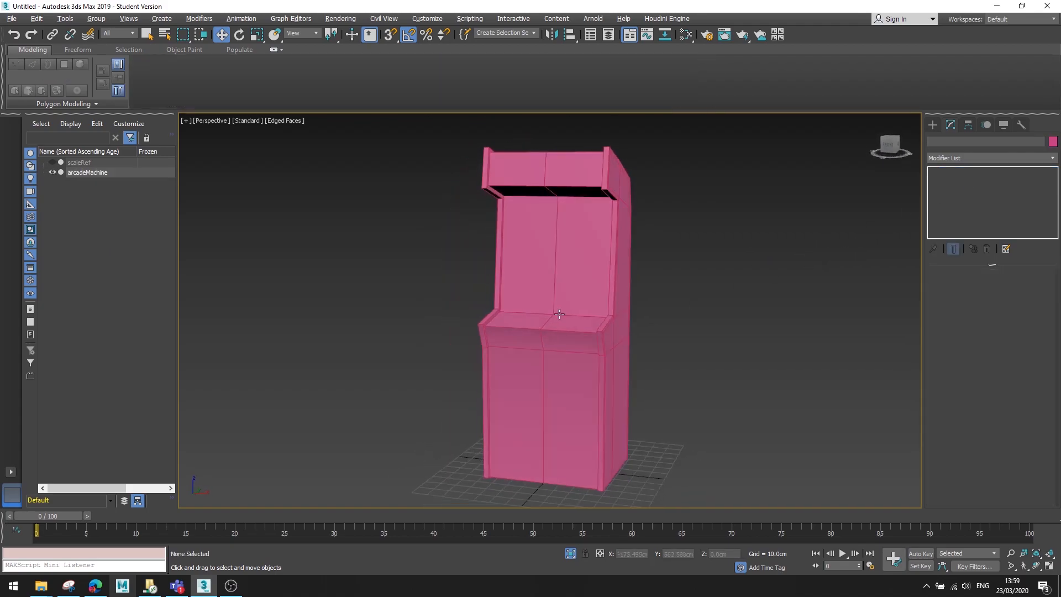
Select the arcade machine, enter polygon level, and select both halves of the screen face.
left_click(557, 252)
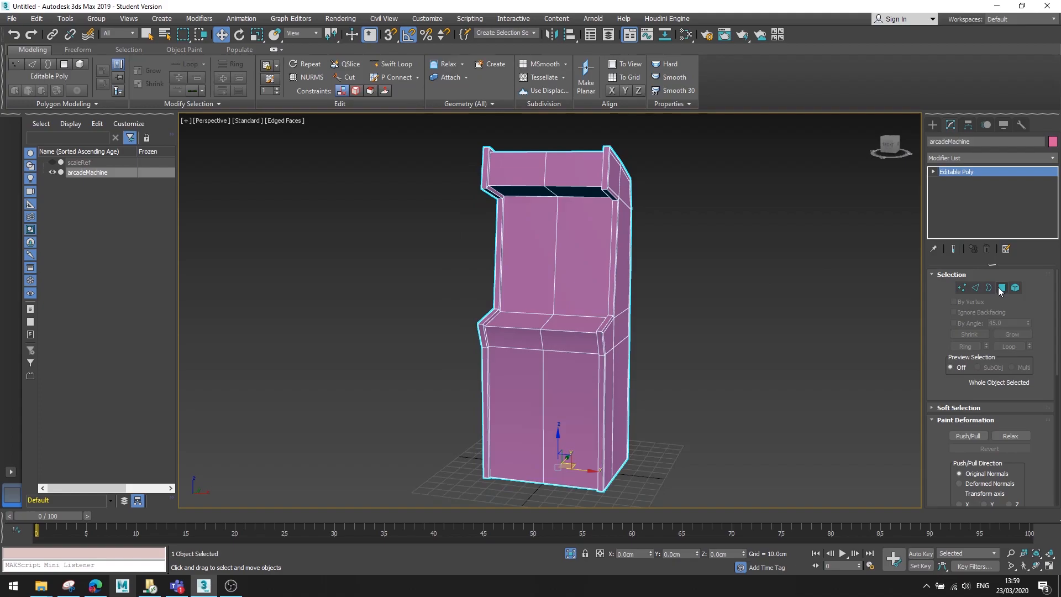
left_click_drag(783, 297, 734, 295)
mouse_move(784, 296)
middle_mouse_down("alt")
mouse_move(733, 295)
mouse_move(770, 293)
middle_mouse_up("alt")
left_click(531, 258)
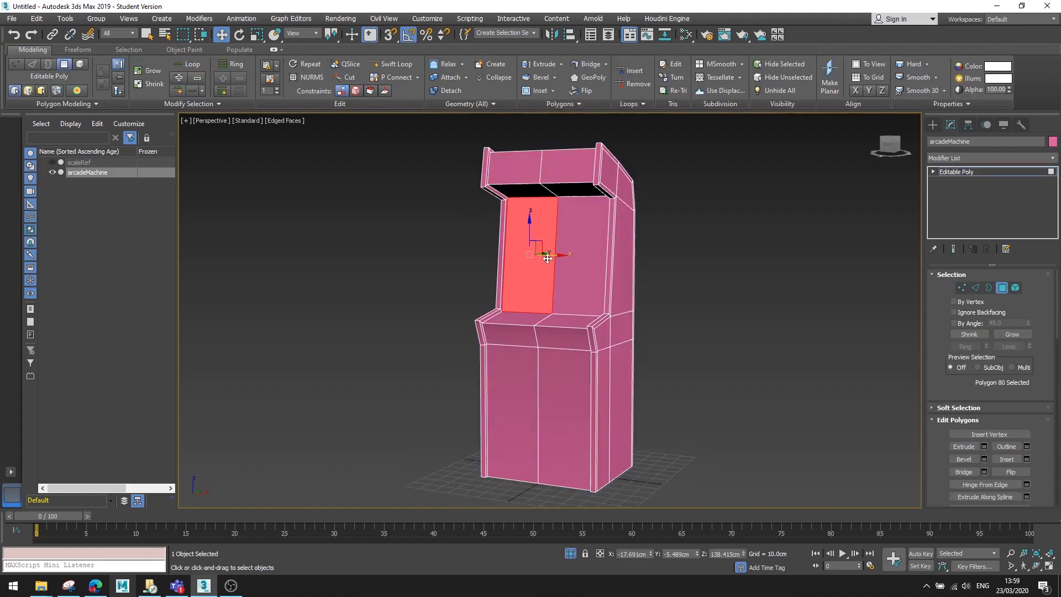
left_click(598, 233, "ctrl")
middle_click_drag(598, 233, 609, 259, "alt")
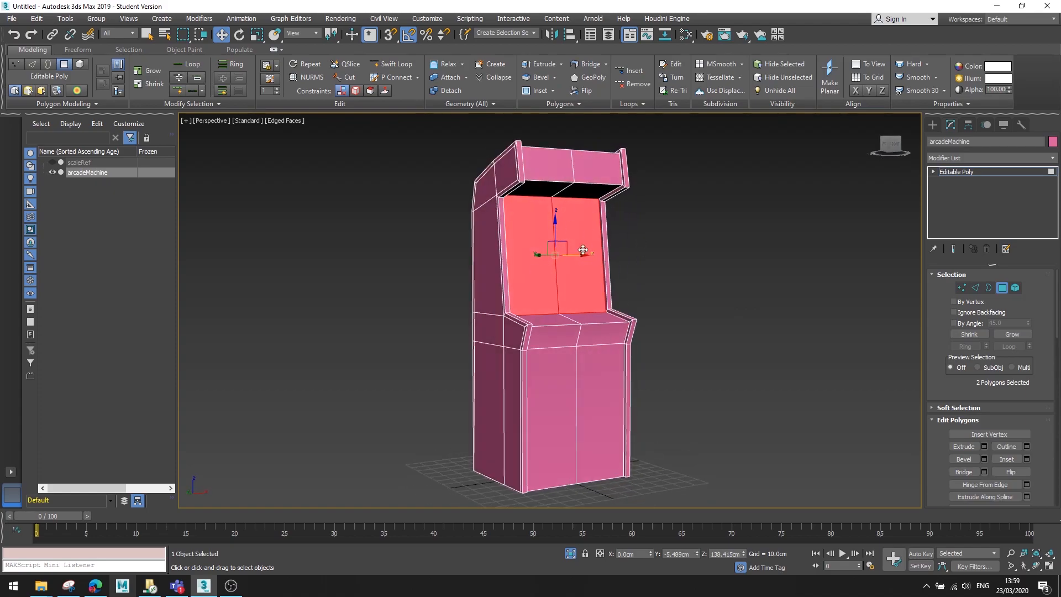
Inset the two screen polygons together as a group by 7.79 cm.
left_click(553, 92)
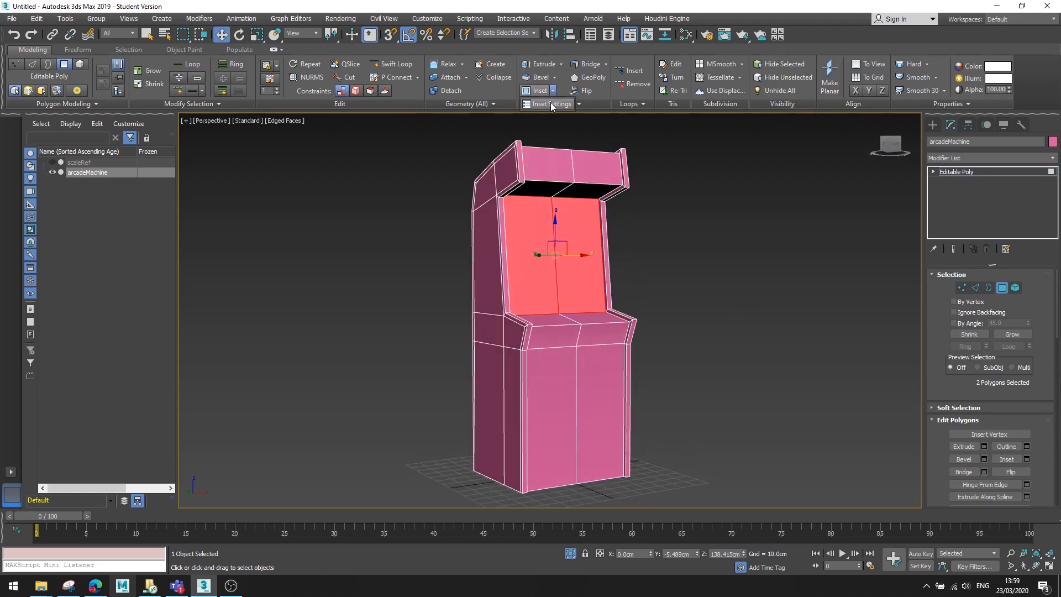
left_click(552, 103)
mouse_move(683, 278)
left_mouse_down()
mouse_move(679, 292)
mouse_move(679, 270)
left_mouse_up()
middle_click_drag(631, 268, 516, 251, "alt")
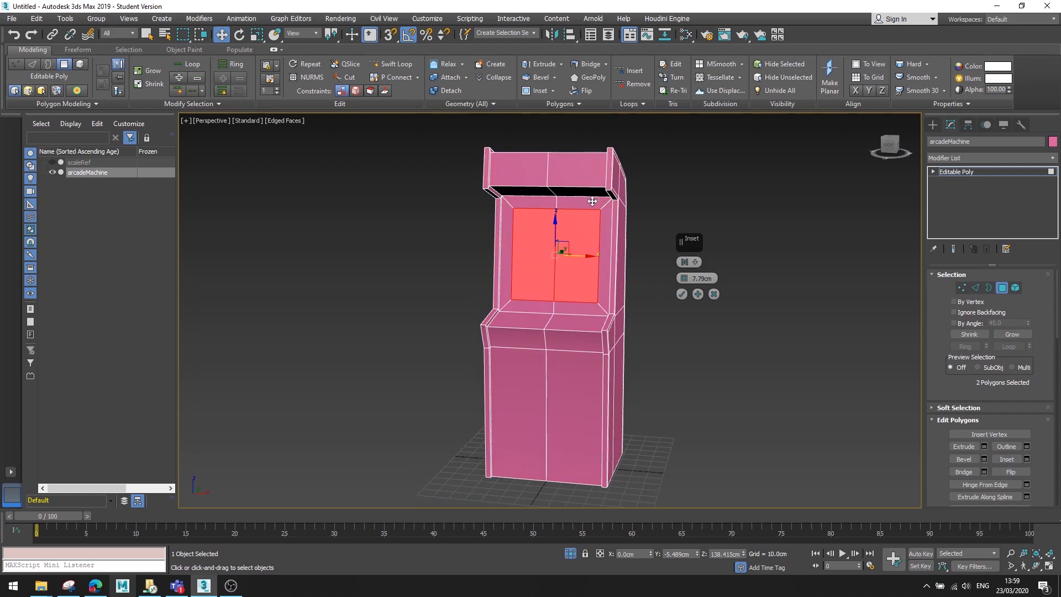
left_click(682, 293)
middle_click_drag(682, 293, 713, 291, "alt")
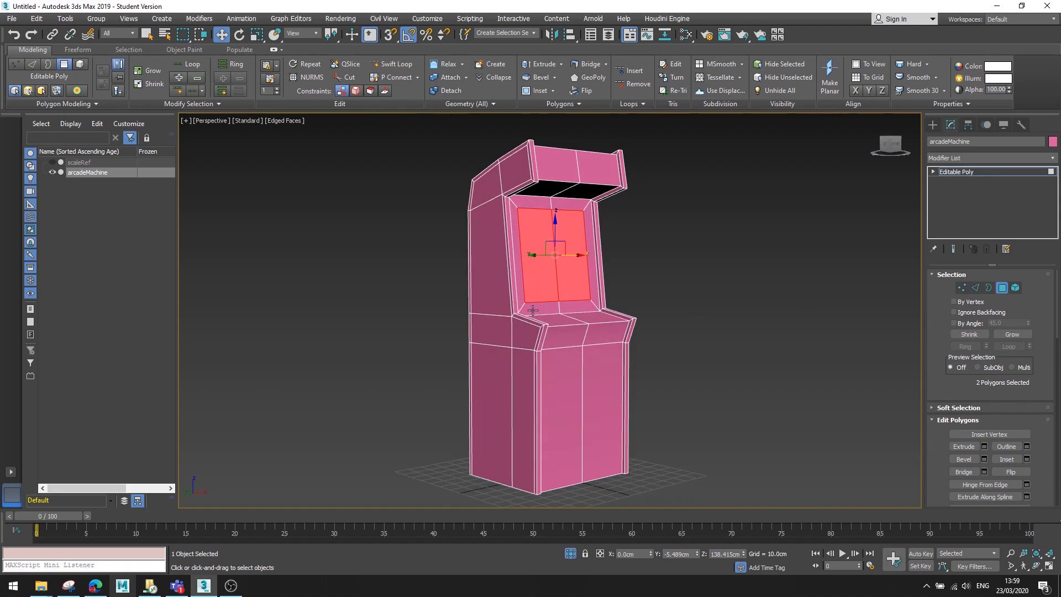
Switch the arcade machine to vertex-level editing.
left_click(961, 288)
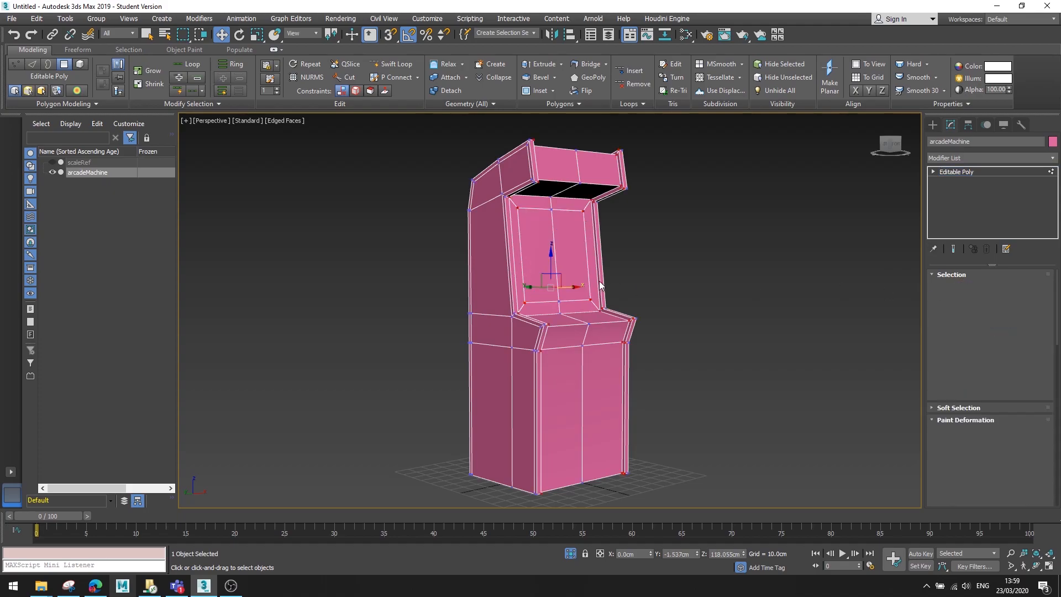
Try to scale the four corner vertices of the inner screen panel on the arcade machine.
left_click(519, 205)
left_click(584, 211, "ctrl")
left_click(590, 300, "ctrl")
left_click(527, 301, "ctrl")
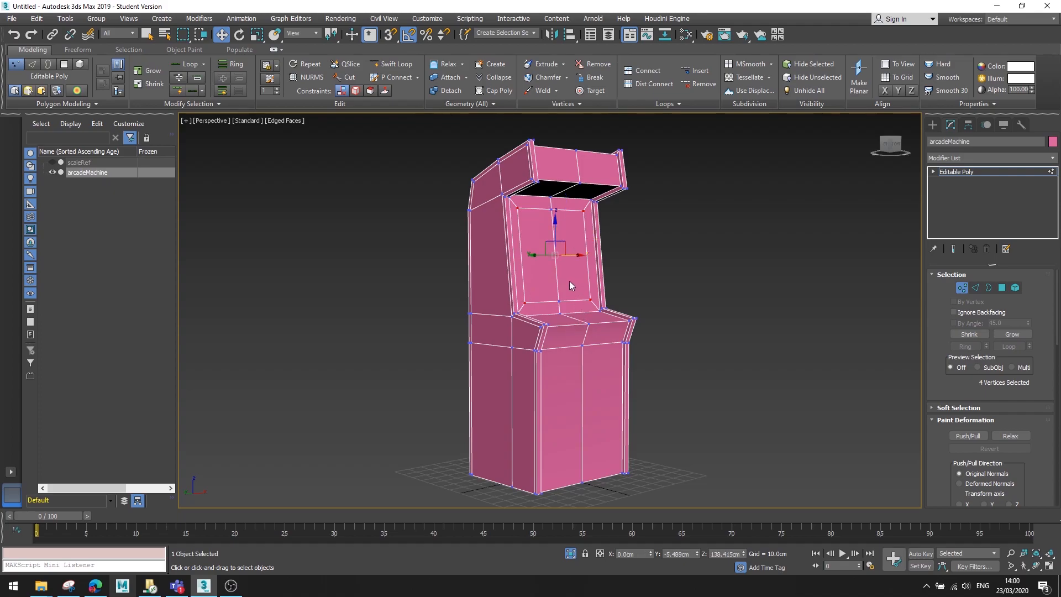
key("r")
left_click_drag(552, 248, 556, 255)
left_click(586, 249)
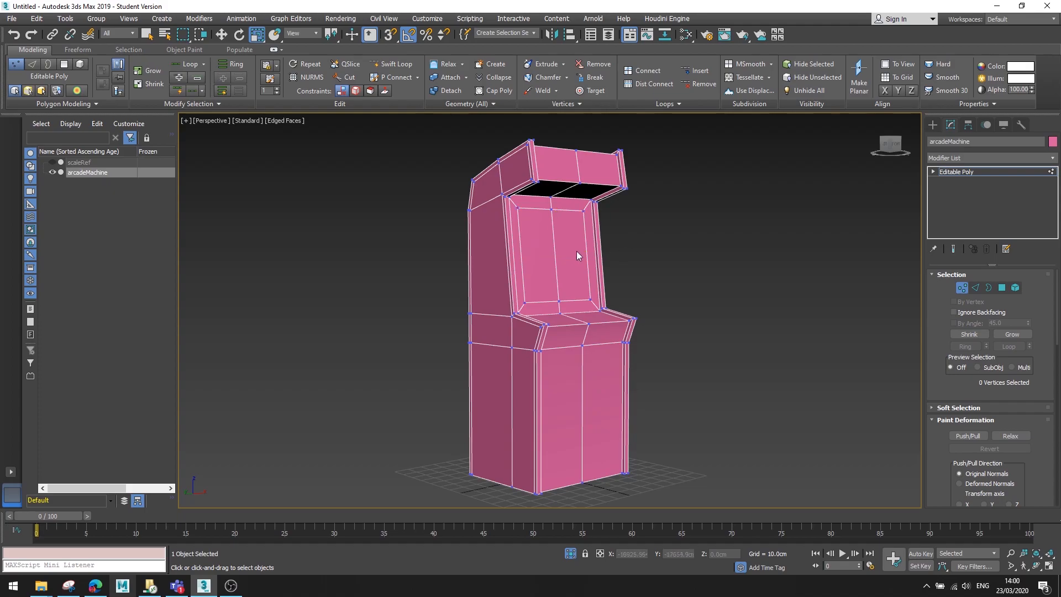
Select the three vertices along the lower edge of the inner screen panel for moving.
left_click(528, 303)
left_click(558, 301, "ctrl")
left_click(589, 299, "ctrl")
key("w")
middle_click_drag(651, 306, 588, 276, "alt")
scroll(566, 286, "up", 5)
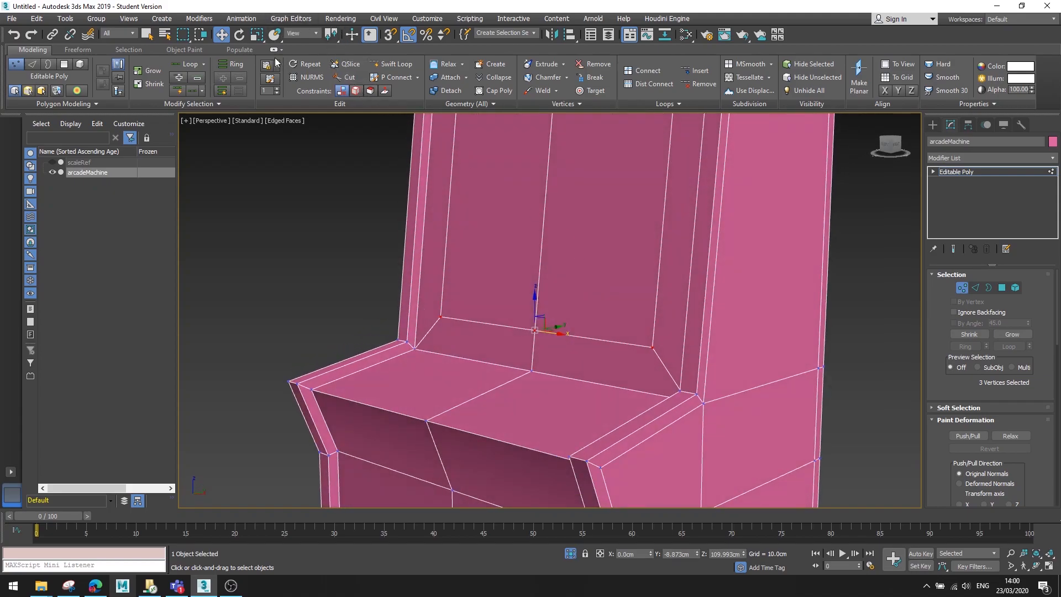
Try the Local reference coordinate system on the three selected vertices.
left_click(319, 35)
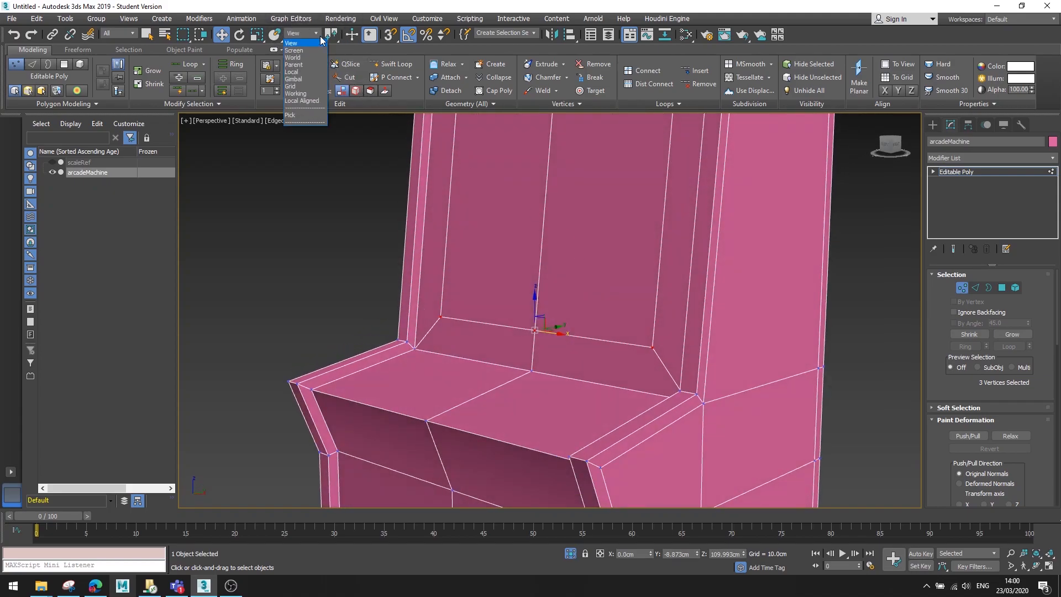
left_click(296, 71)
middle_click_drag(497, 287, 422, 311, "alt")
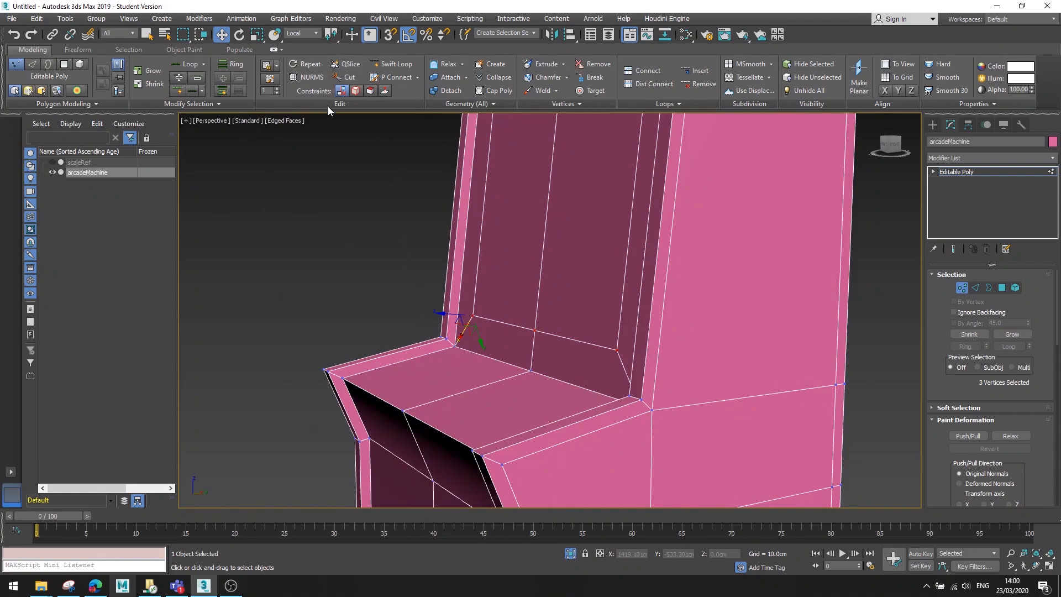
Constrain vertex movement to faces and set the reference coordinate system to World.
left_click(369, 91)
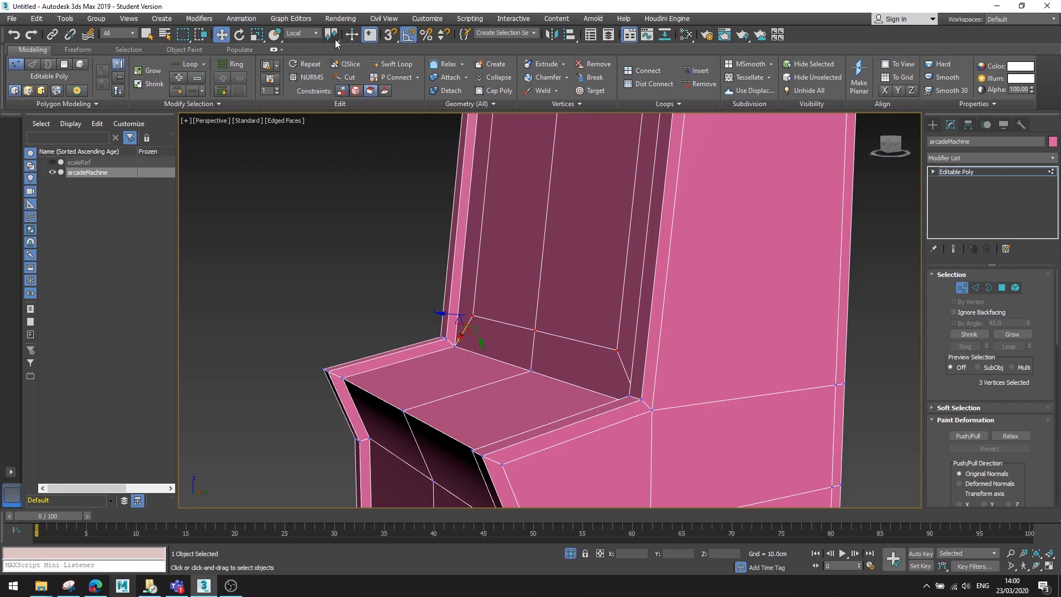
left_click(302, 33)
left_click(292, 57)
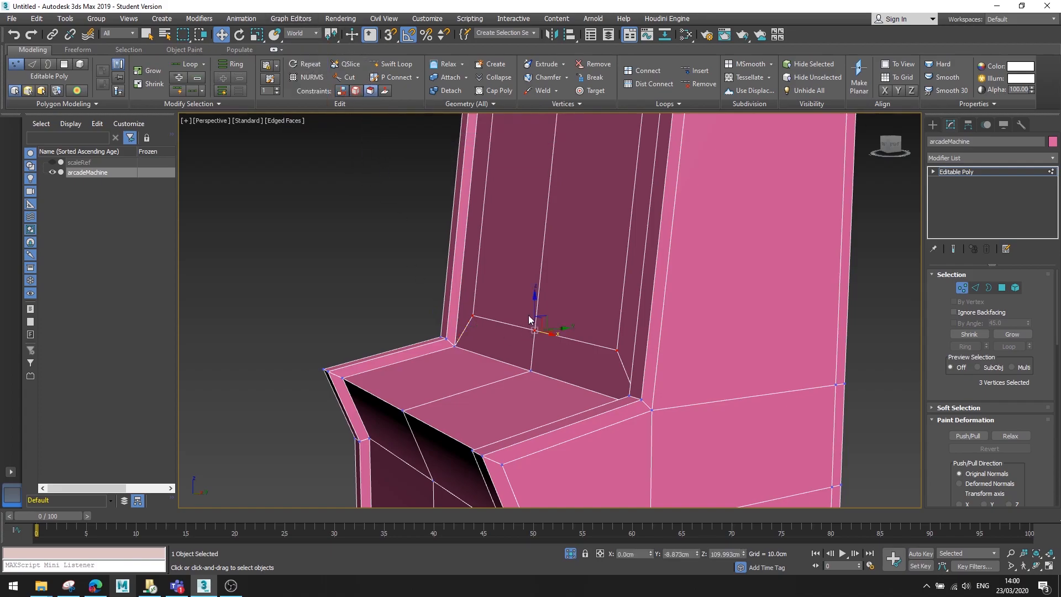
Slide the three selected vertices up along the screen face to about Z 123.6 cm.
left_click_drag(542, 315, 661, 204)
middle_click_drag(542, 297, 606, 395, "alt")
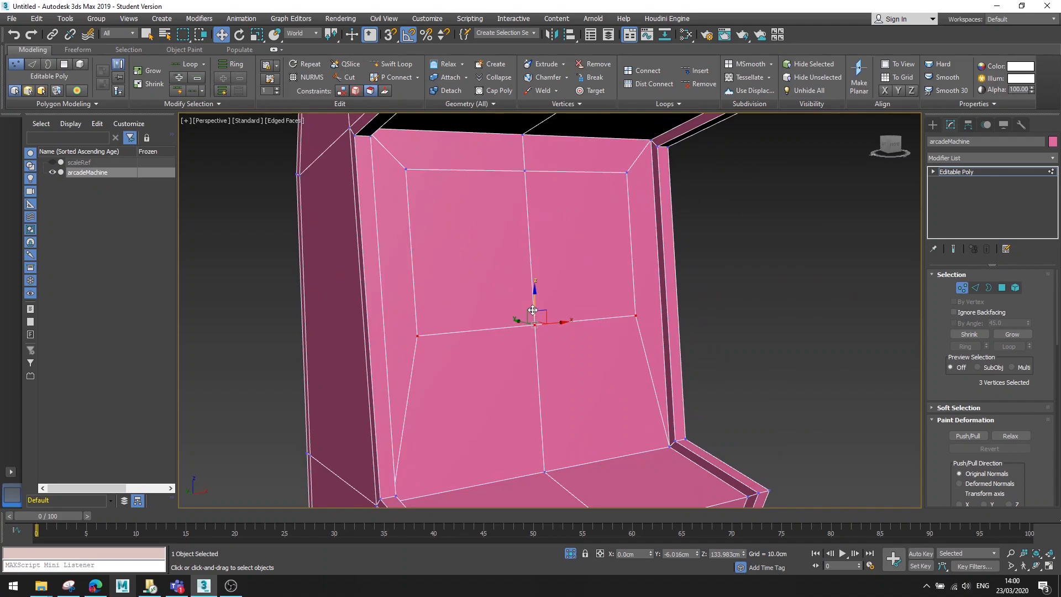
left_click_drag(528, 307, 532, 335)
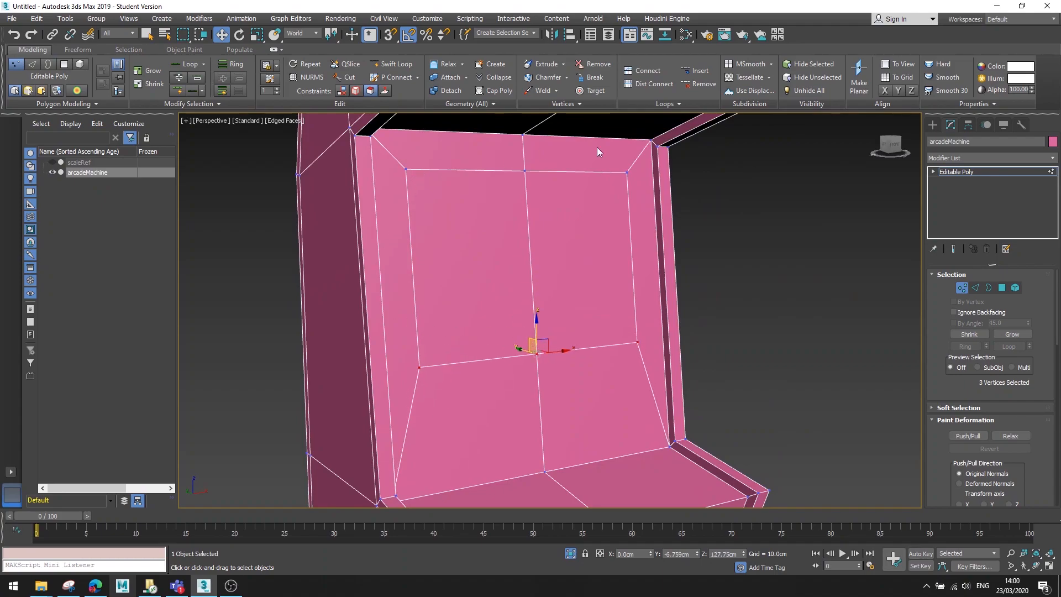
middle_click_drag(551, 309, 555, 339, "alt")
left_click_drag(549, 341, 548, 357)
middle_click_drag(549, 357, 475, 191, "alt")
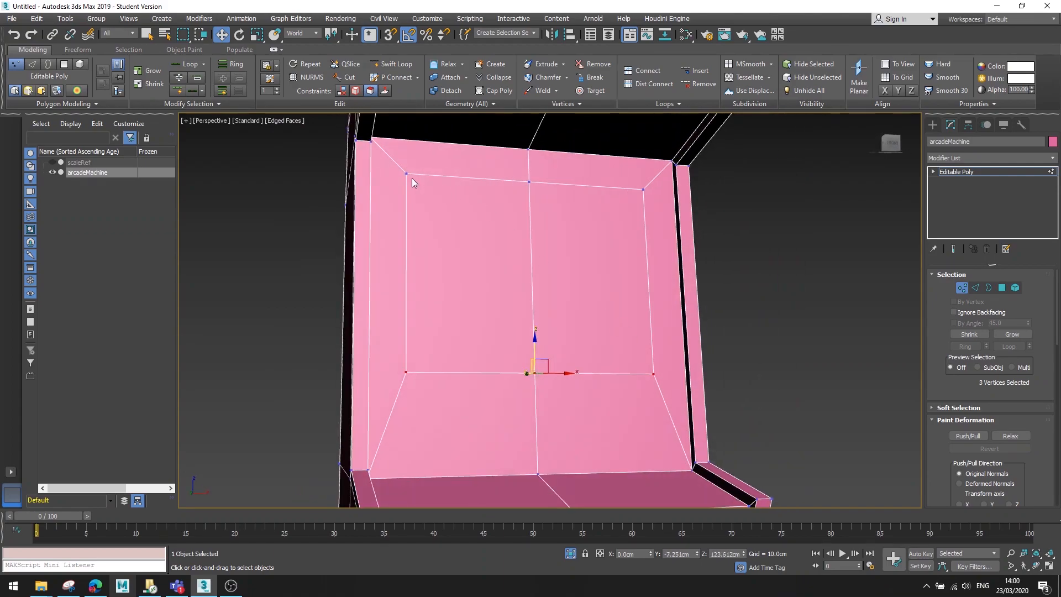
Convert the selection to the two inner screen polygons and try to move them along the face.
scroll(539, 234, "down", 5)
middle_click_drag(539, 234, 470, 270, "alt")
middle_click_drag(576, 231, 638, 238, "alt")
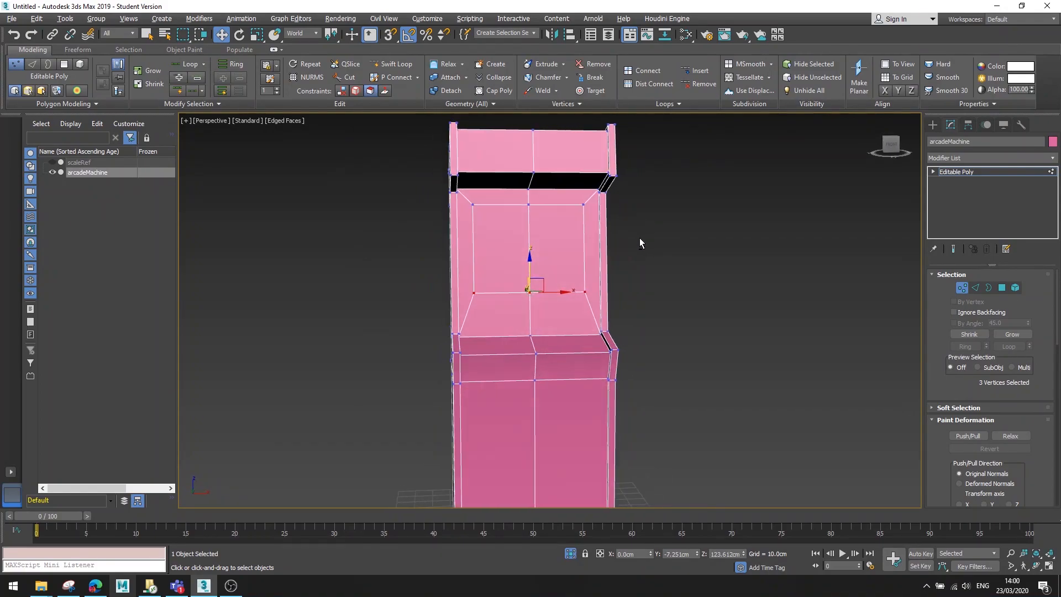
left_click(1001, 287)
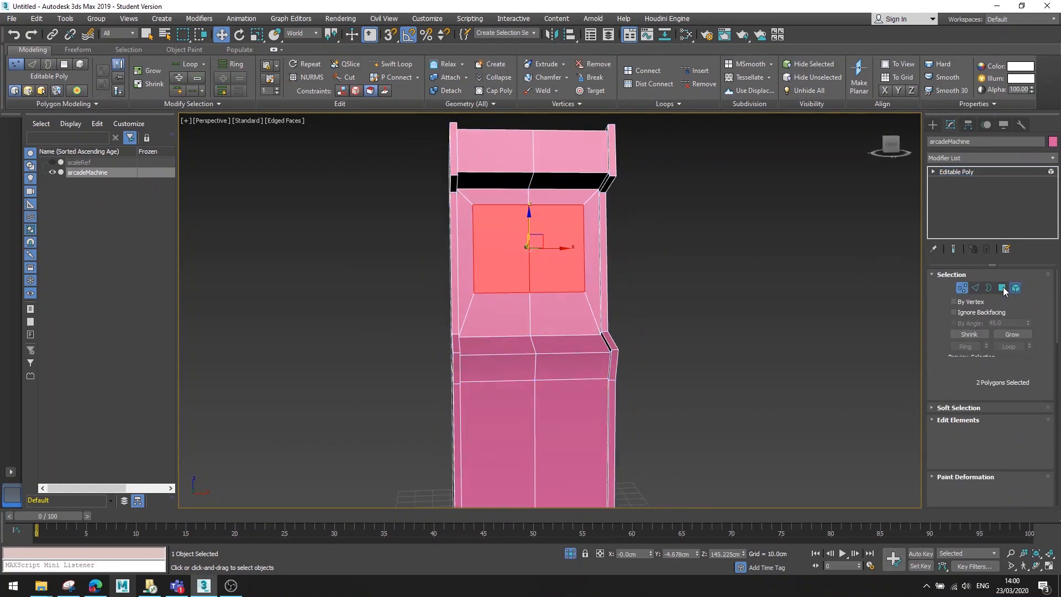
middle_click_drag(525, 249, 437, 249, "alt")
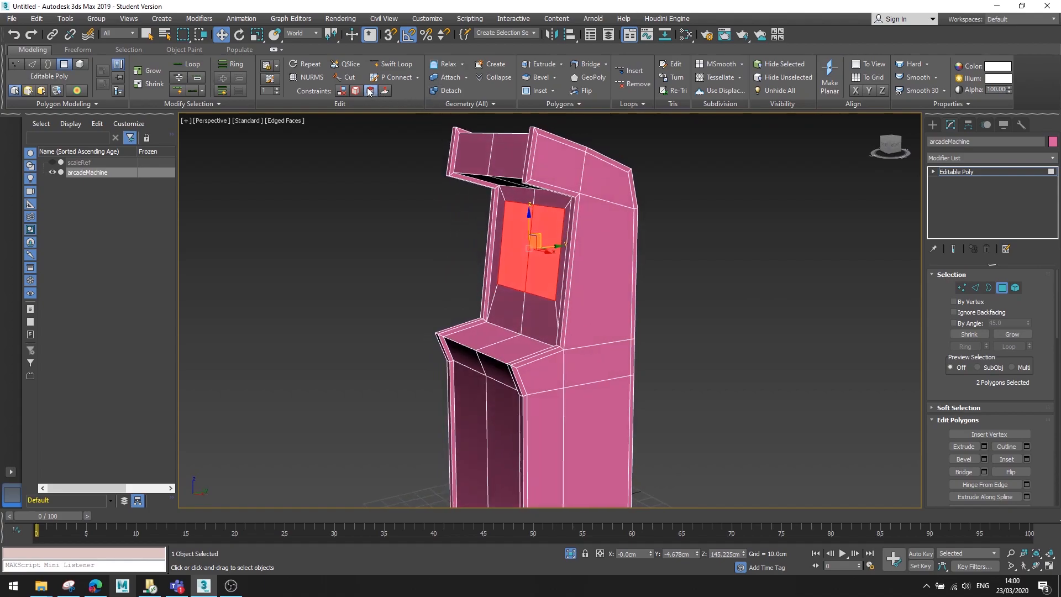
mouse_move(545, 234)
left_mouse_down()
mouse_move(517, 238)
mouse_move(525, 246)
mouse_move(533, 232)
left_mouse_up()
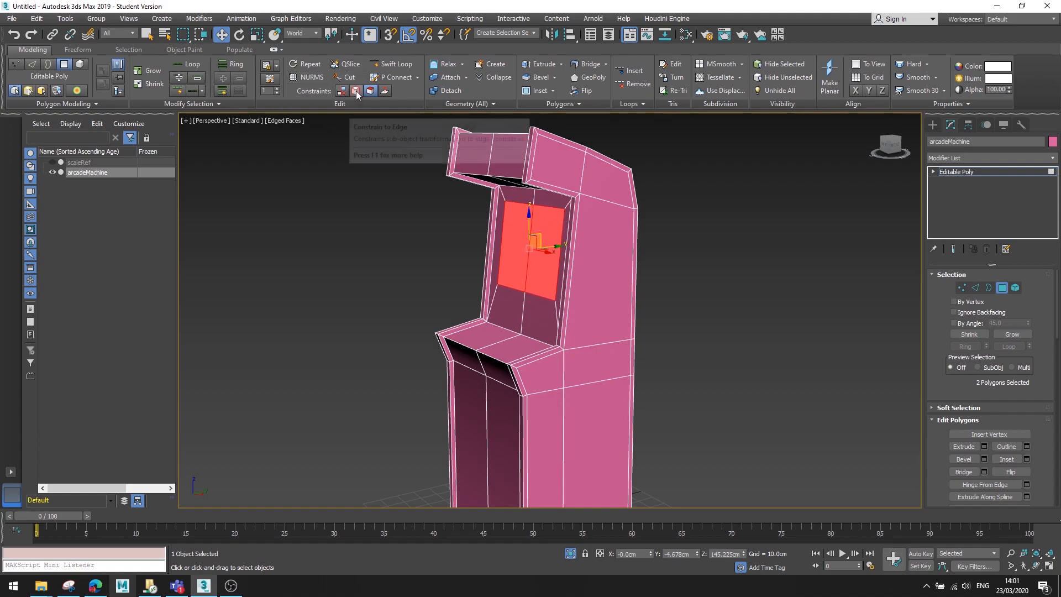
Select the six vertices around the inner screen panel and slide them down along the face to about Z 139.9 cm.
left_click(961, 287)
left_click(564, 209)
left_click(534, 205, "ctrl")
left_click(504, 201, "ctrl")
left_click(497, 286, "ctrl")
left_click(523, 291, "ctrl")
left_click(554, 297, "ctrl")
middle_click_drag(551, 299, 549, 234, "alt")
left_click_drag(541, 237, 538, 249)
middle_click_drag(539, 249, 599, 270, "alt")
Extrude the two inner screen polygons inward by -2.717 cm to recess the screen.
left_click(1001, 287)
scroll(599, 269, "up", 5)
middle_click_drag(575, 235, 556, 204)
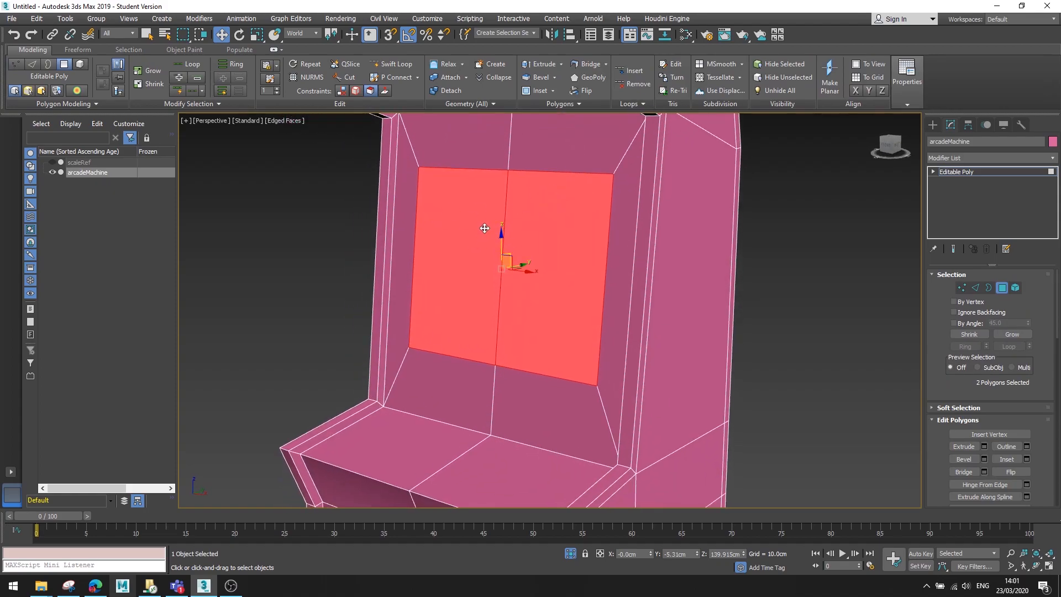
left_click(554, 65, "shift")
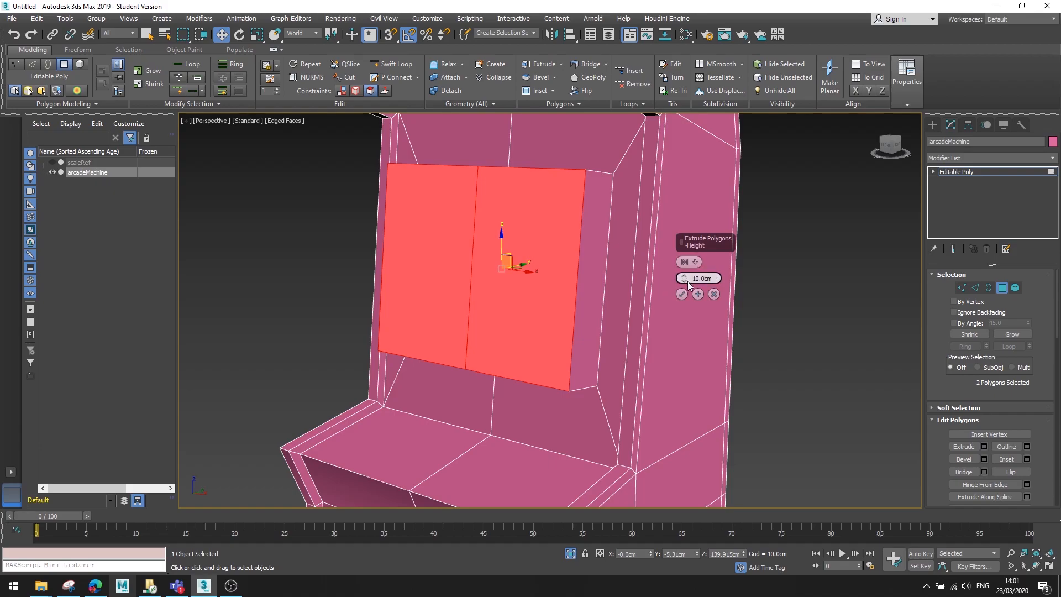
left_click_drag(684, 278, 675, 336)
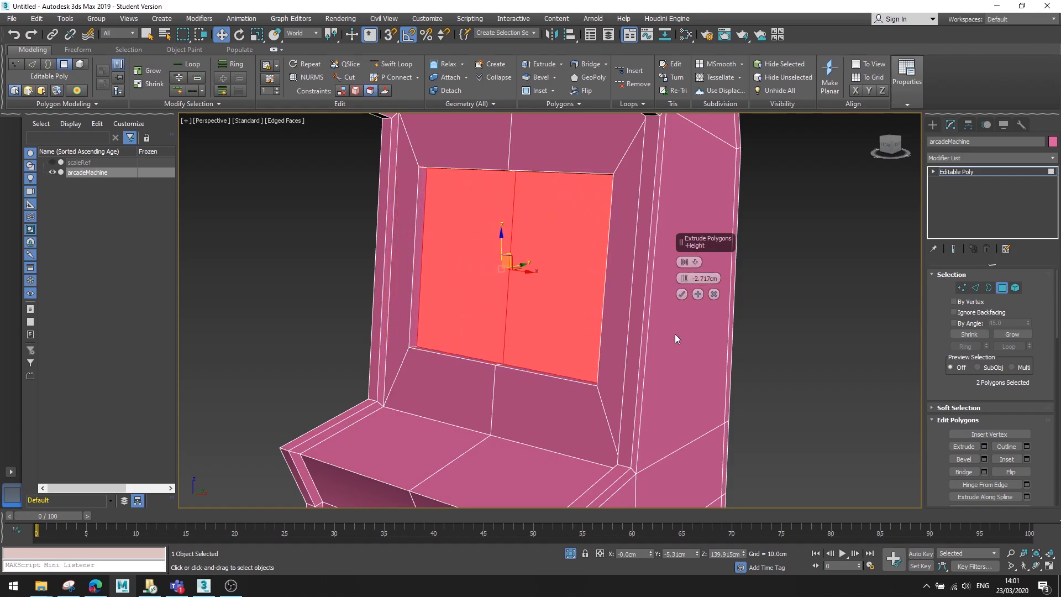
left_click(681, 296)
Clear the selection and examine the recessed screen and the whole cabinet from several angles.
middle_click_drag(513, 315, 629, 292, "alt")
left_click(722, 289)
scroll(722, 290, "down", 3)
middle_click_drag(723, 291, 664, 300, "alt")
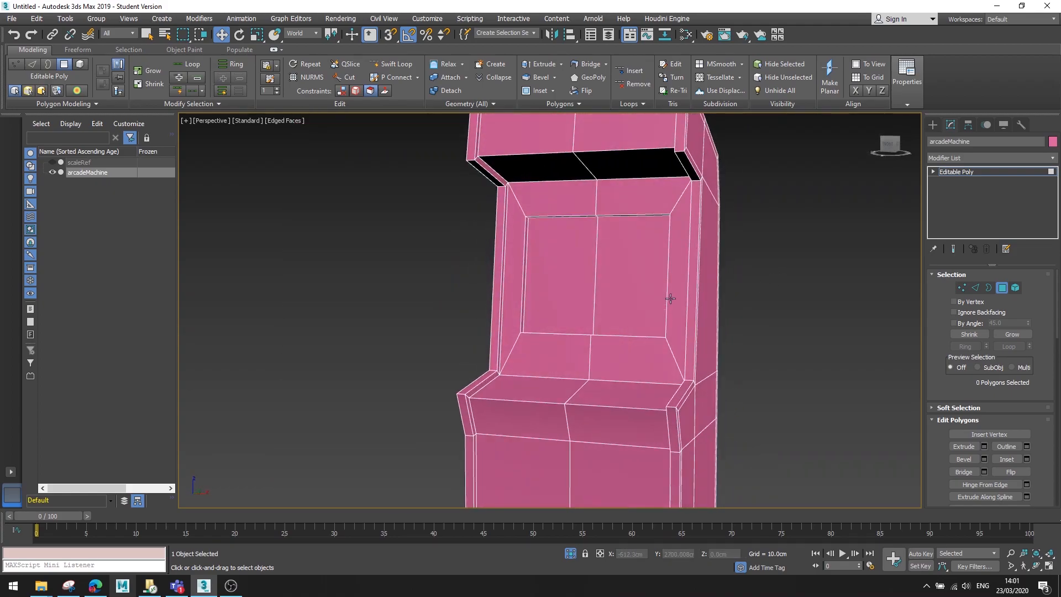
scroll(721, 301, "down", 4)
key("super")
key("super")
middle_click_drag(746, 313, 715, 336, "alt")
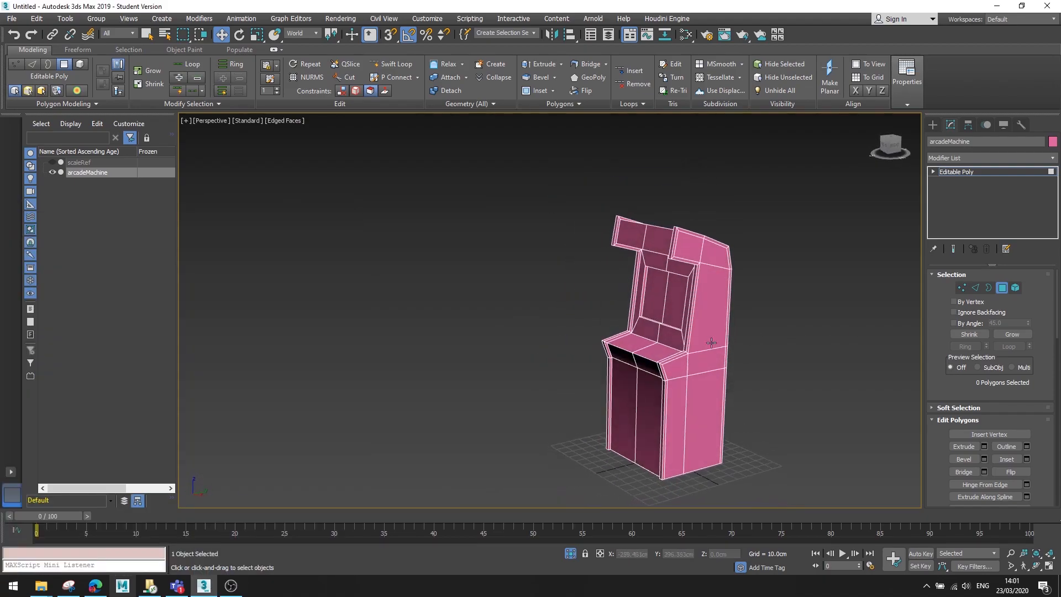
Select the four edges along the front lip of the control panel, including those on both side panels.
scroll(681, 261, "up", 5)
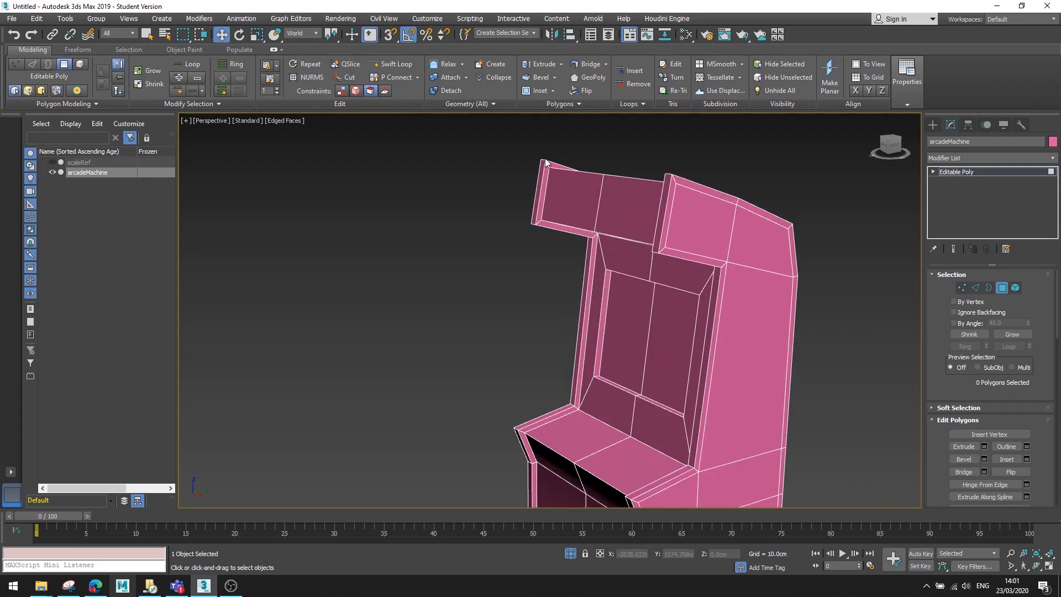
middle_click_drag(648, 305, 606, 252, "alt")
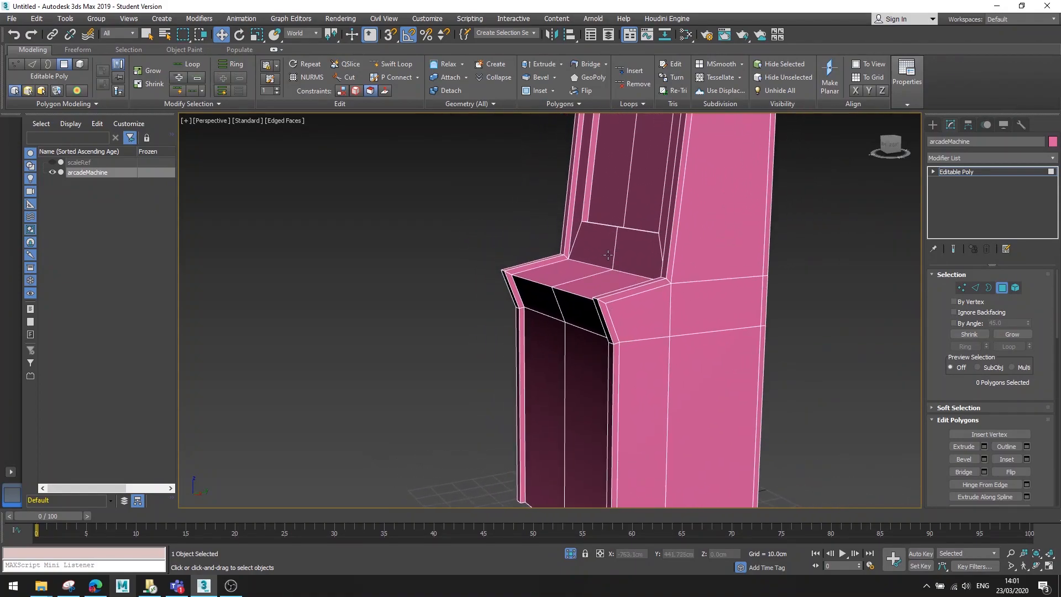
left_click(977, 288)
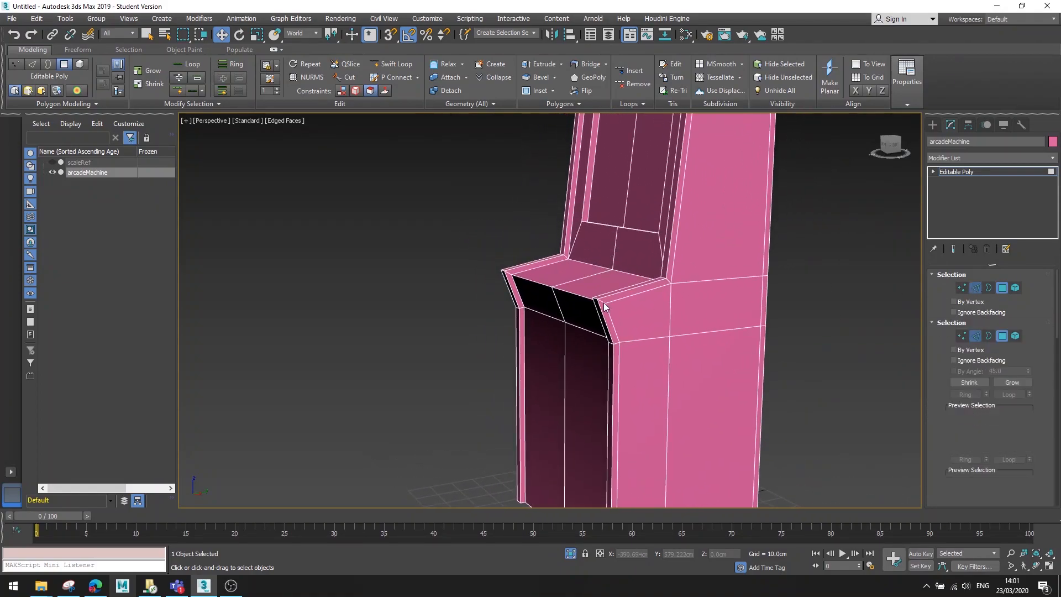
scroll(594, 277, "up", 5)
left_click(573, 347)
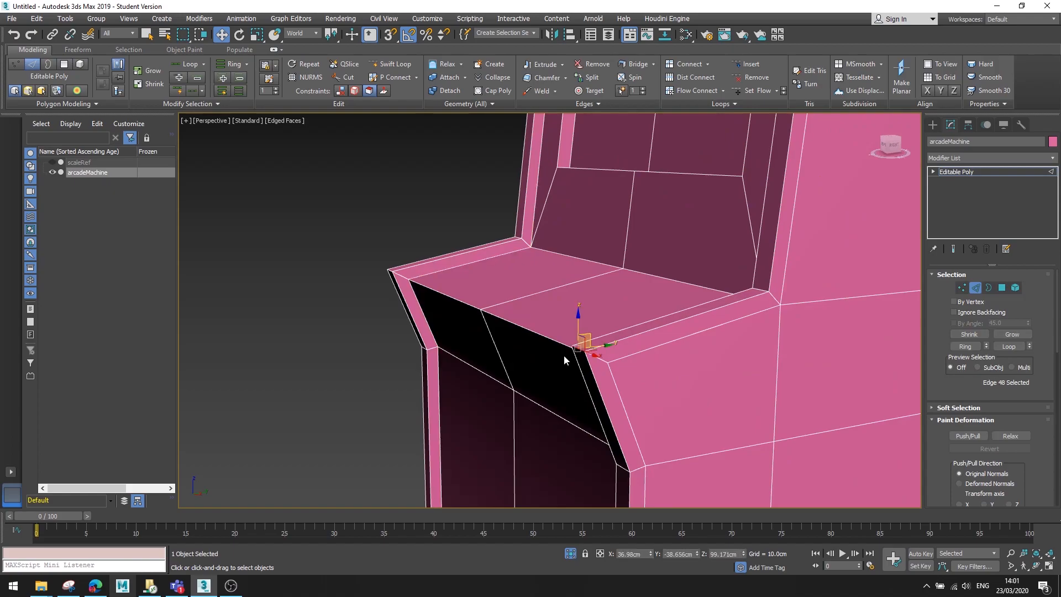
middle_click_drag(566, 353, 641, 354, "alt")
left_click(539, 361, "ctrl")
middle_click_drag(470, 383, 862, 322, "alt")
left_click(645, 296, "ctrl")
left_click(337, 260, "ctrl")
Add the upper and lower front corner edges of both side panels at the canopy to the edge selection.
scroll(480, 246, "down", 15)
middle_click_drag(474, 244, 444, 293)
scroll(460, 316, "up", 6)
scroll(485, 316, "up", 3)
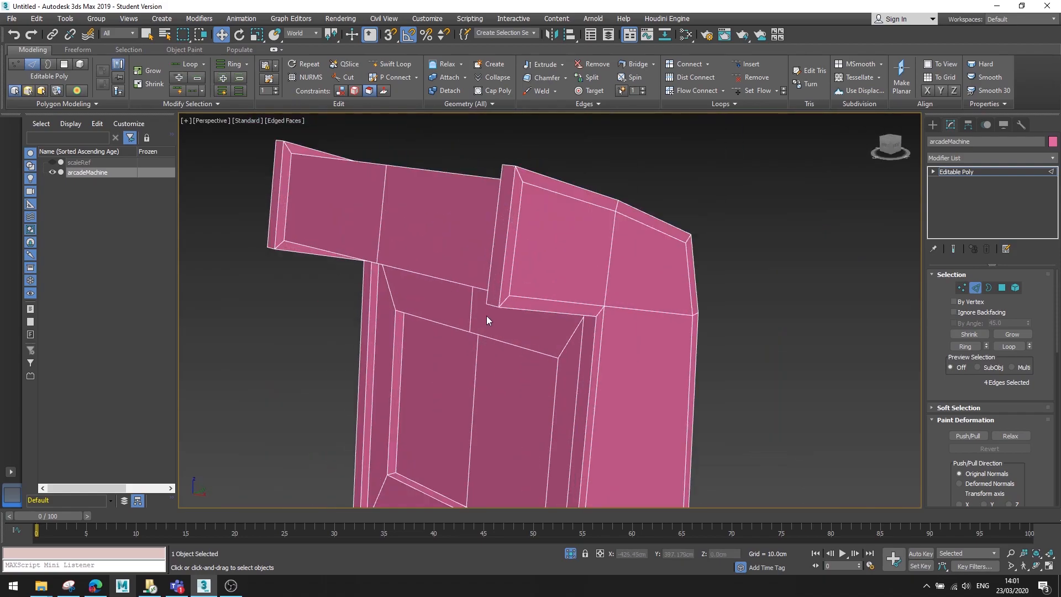
left_click(491, 304, "ctrl")
left_click(509, 163, "ctrl")
left_click(280, 139, "ctrl")
left_click(270, 247, "ctrl")
Start a chamfer with settings on the eight selected edges and set its type to Quad Chamfer.
middle_click_drag(270, 247, 543, 273, "alt")
scroll(402, 329, "down", 3)
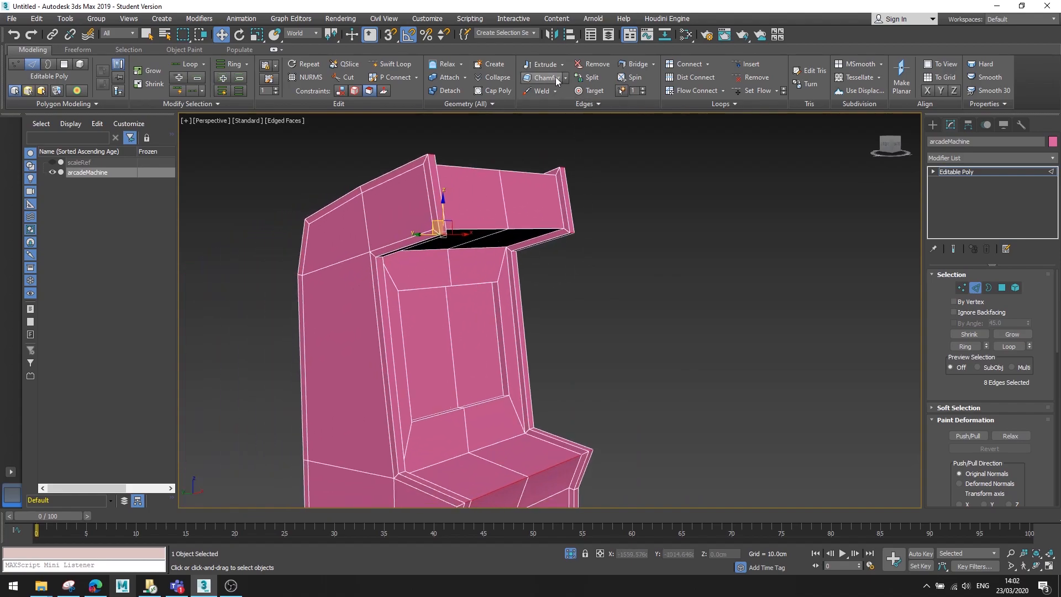
left_click(560, 94)
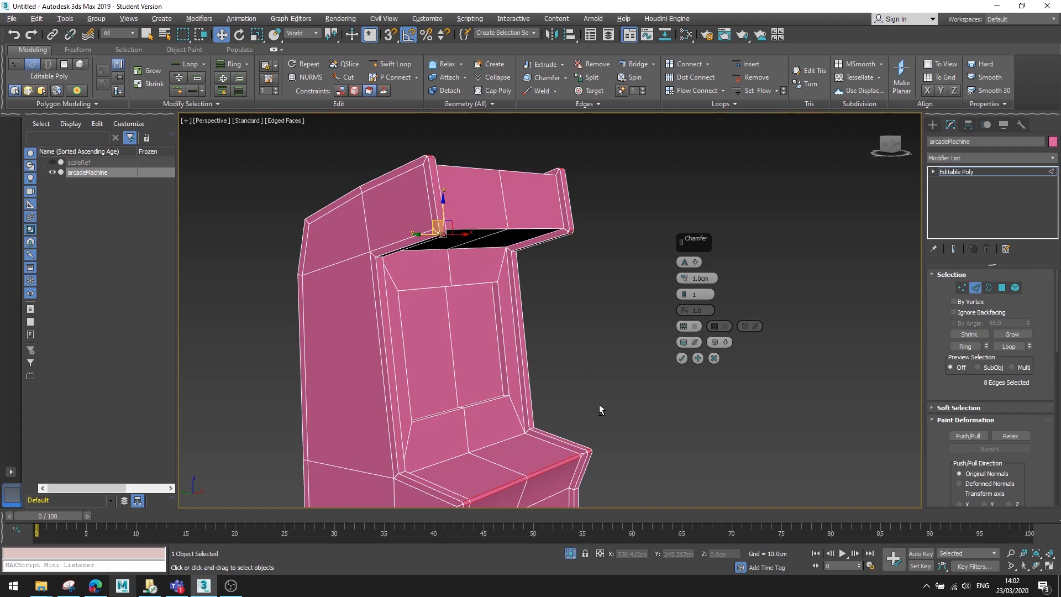
scroll(599, 404, "up", 3)
middle_click_drag(511, 428, 513, 317)
scroll(471, 346, "up", 3)
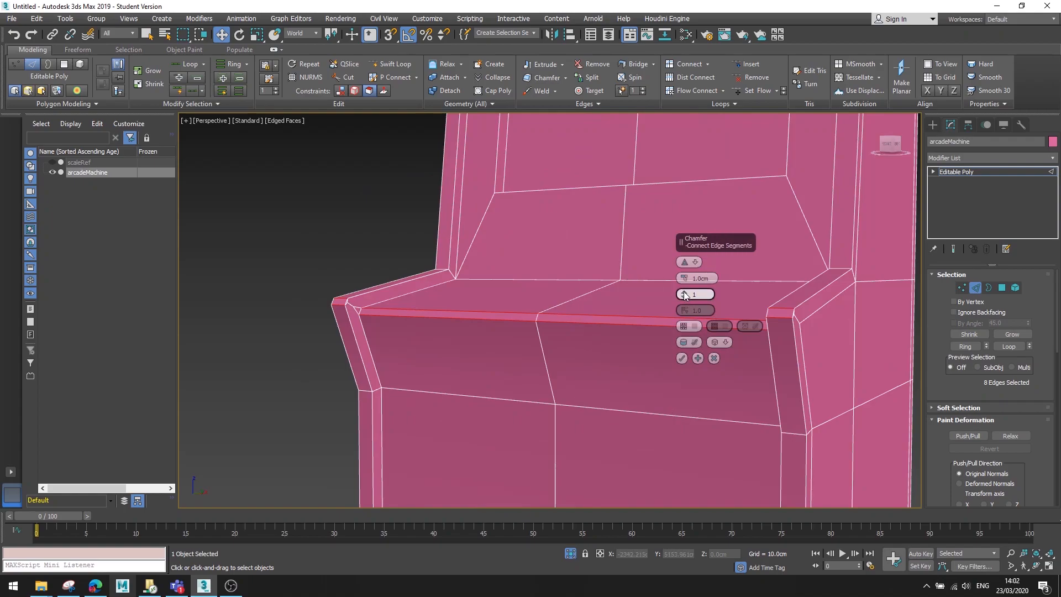
left_click_drag(712, 241, 305, 158)
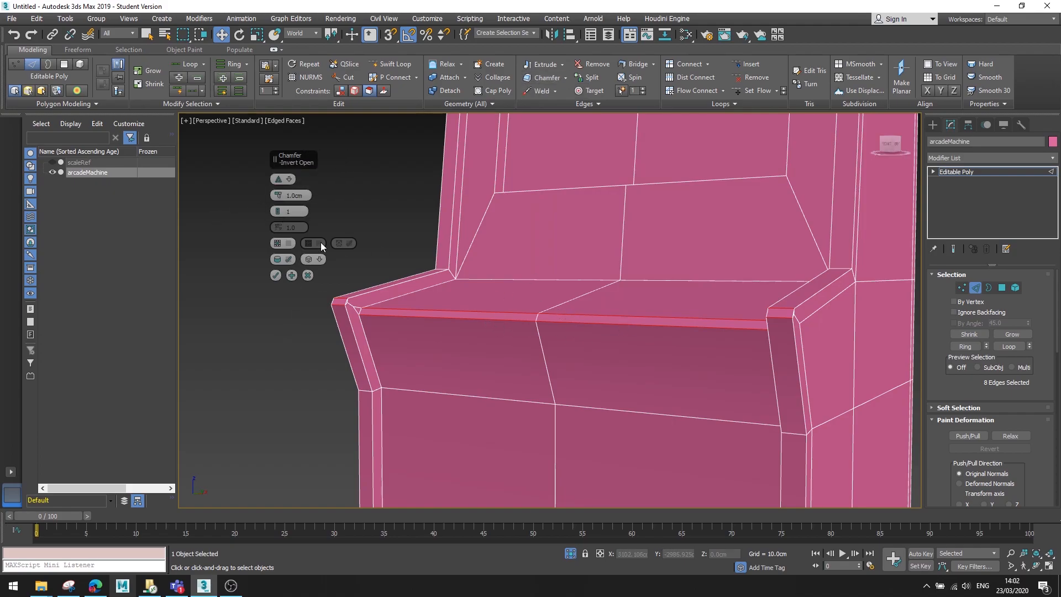
scroll(348, 309, "up", 3)
scroll(326, 306, "down", 5)
scroll(326, 306, "up", 3)
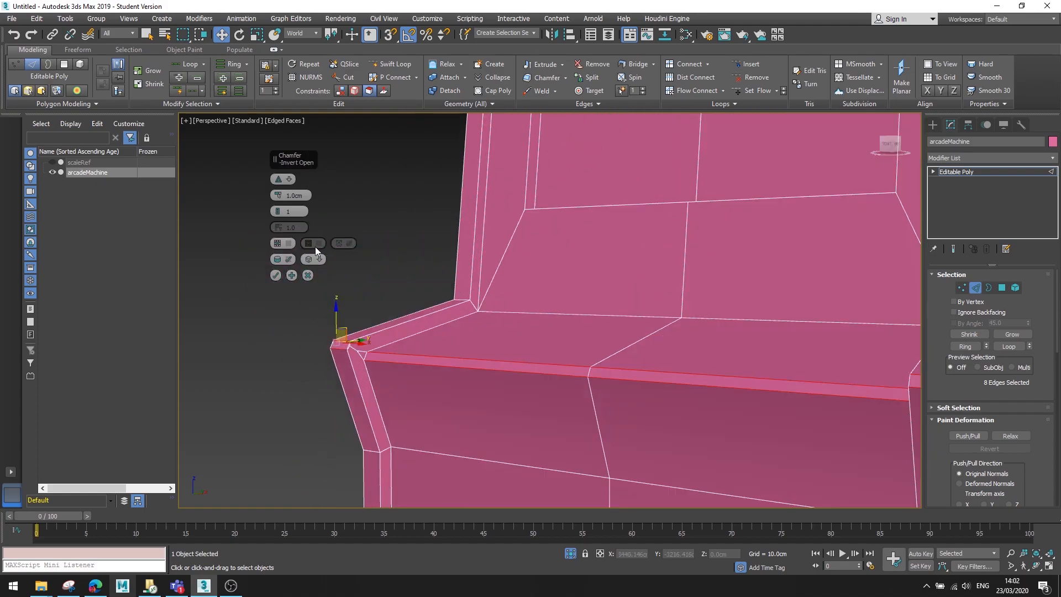
left_click(291, 180)
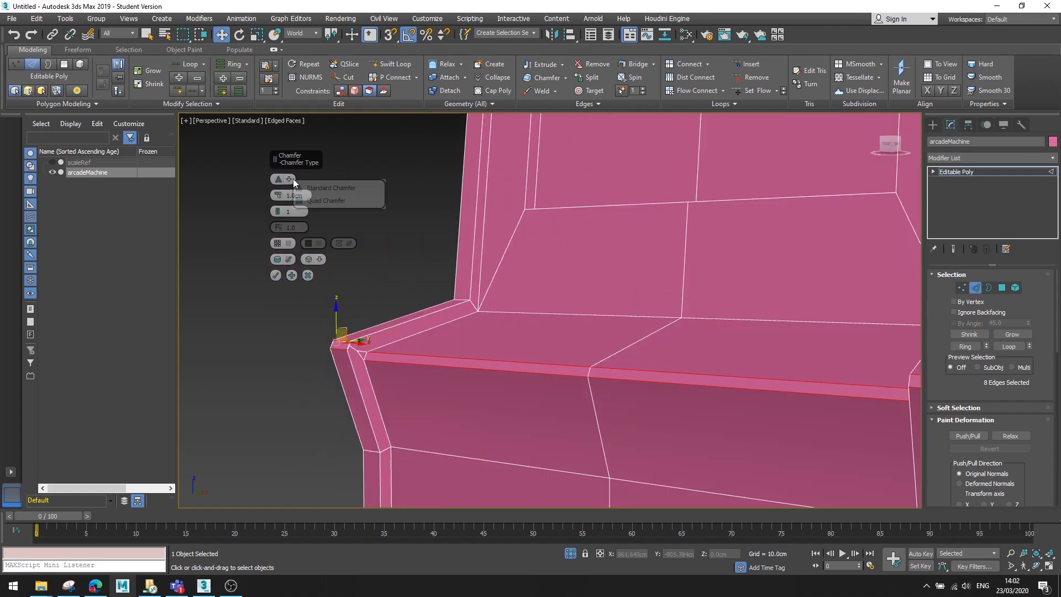
left_click(332, 203)
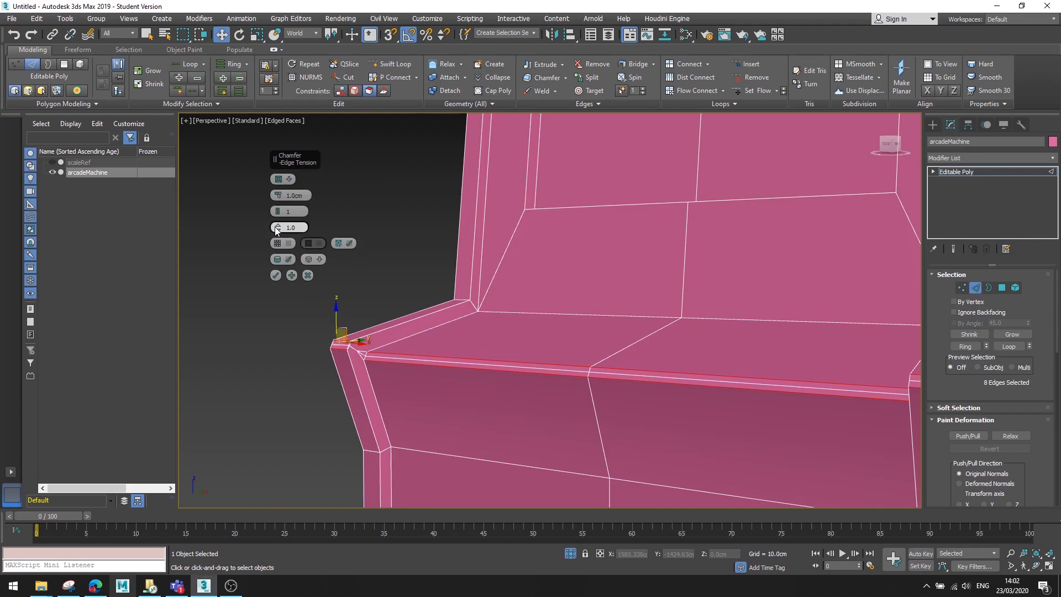
Set the chamfer's edge amount to 1.494 cm and its edge tension to 0.67, and inspect the chamfered edges.
left_click_drag(277, 197, 275, 239)
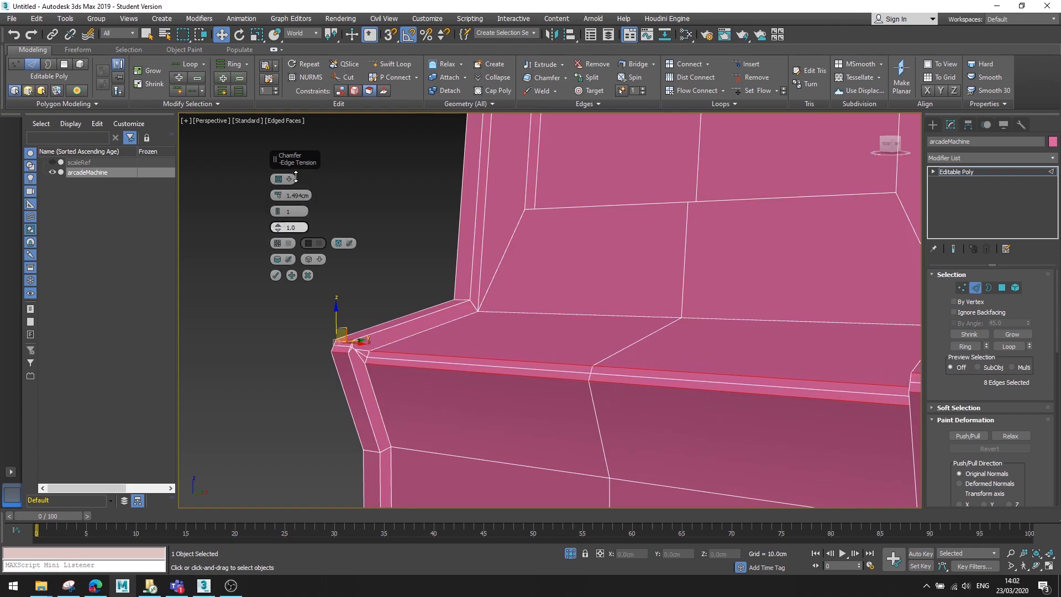
left_click_drag(287, 231, 278, 279)
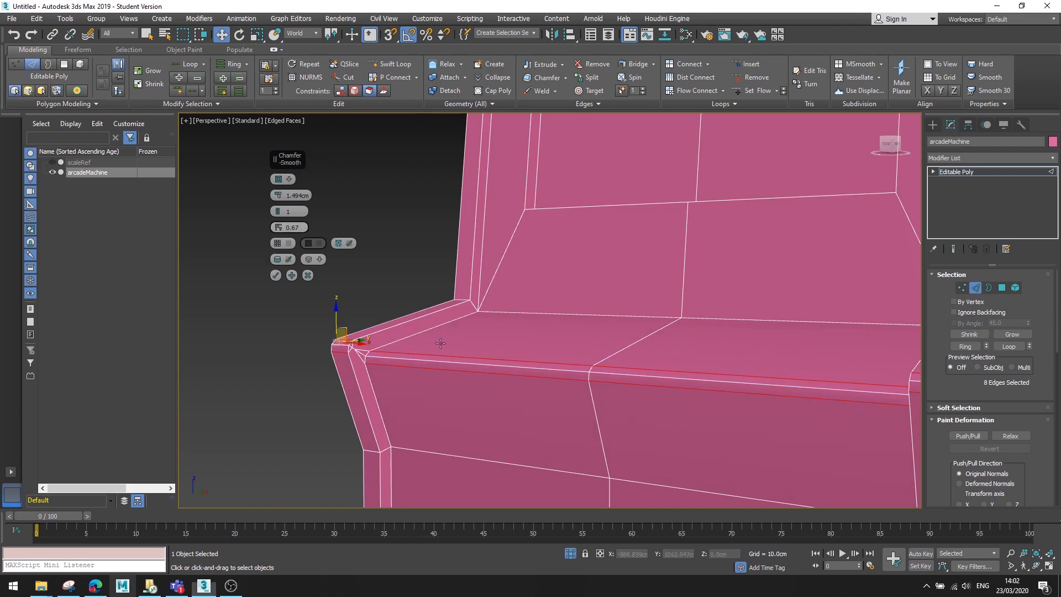
mouse_move(539, 380)
middle_mouse_down("alt")
mouse_move(655, 378)
mouse_move(582, 384)
mouse_move(531, 361)
middle_mouse_up("alt")
middle_click_drag(501, 370, 590, 396, "alt")
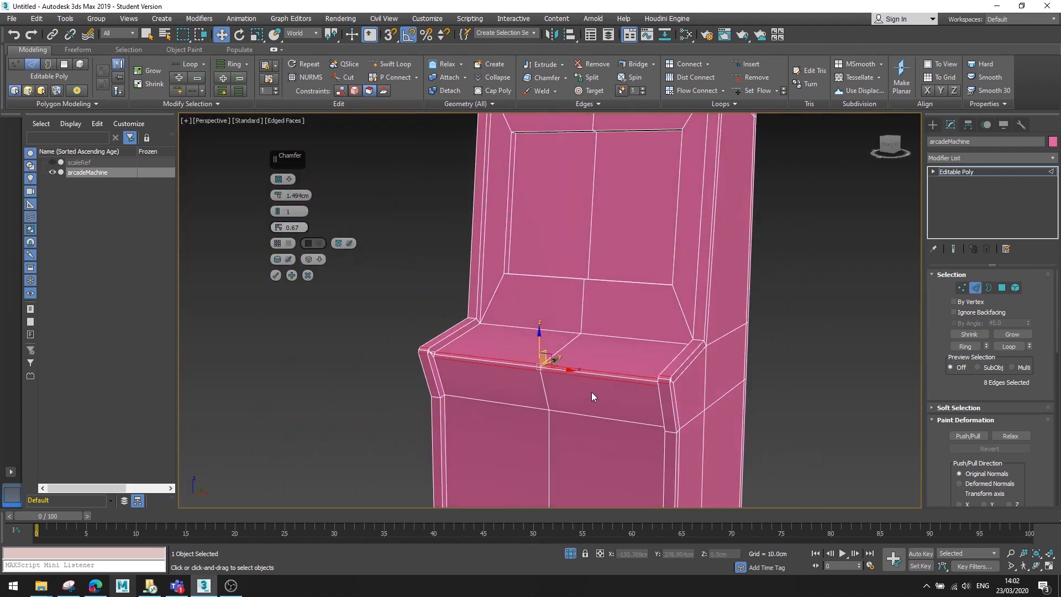
middle_click_drag(644, 312, 556, 296, "alt")
scroll(508, 200, "up", 4)
middle_click_drag(470, 306, 696, 287, "alt")
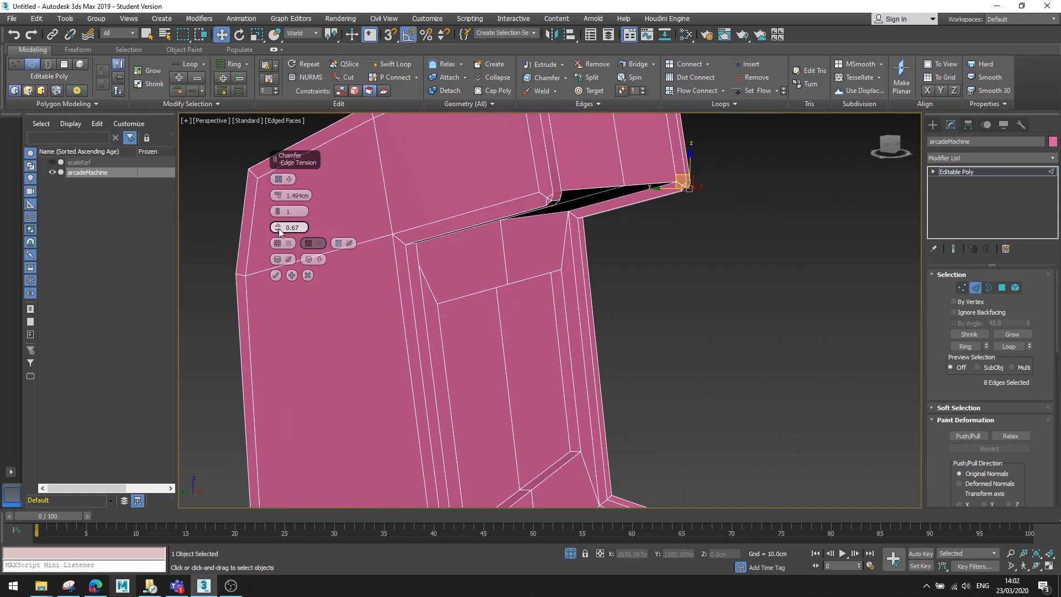
Try a larger chamfer edge amount of 6.062 cm and undo the change.
left_click_drag(278, 199, 297, 175)
middle_click_drag(514, 185, 547, 276, "alt")
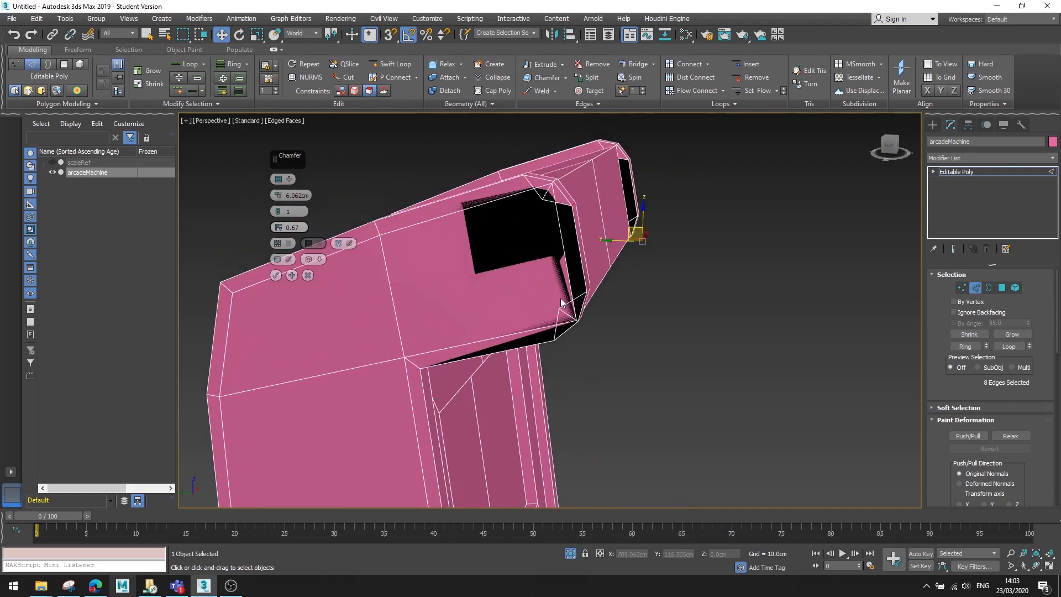
key("ctrl+z")
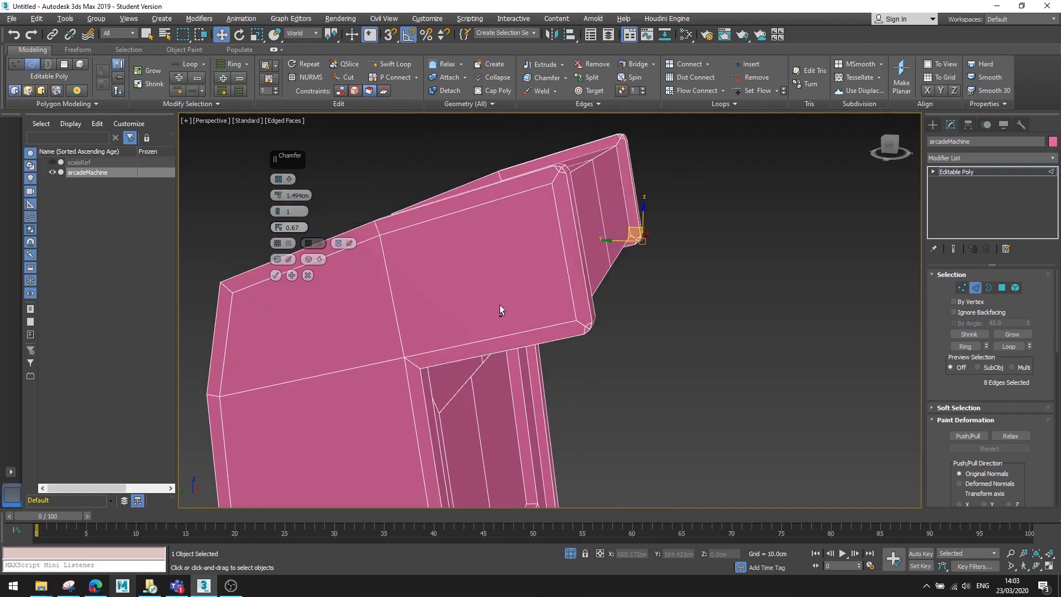
Inspect the chamfered front edges of the canopy and control panel, apply the chamfer and clear the edge selection.
middle_click_drag(483, 304, 423, 339, "alt")
scroll(545, 324, "down", 6)
middle_click_drag(546, 323, 571, 351, "alt")
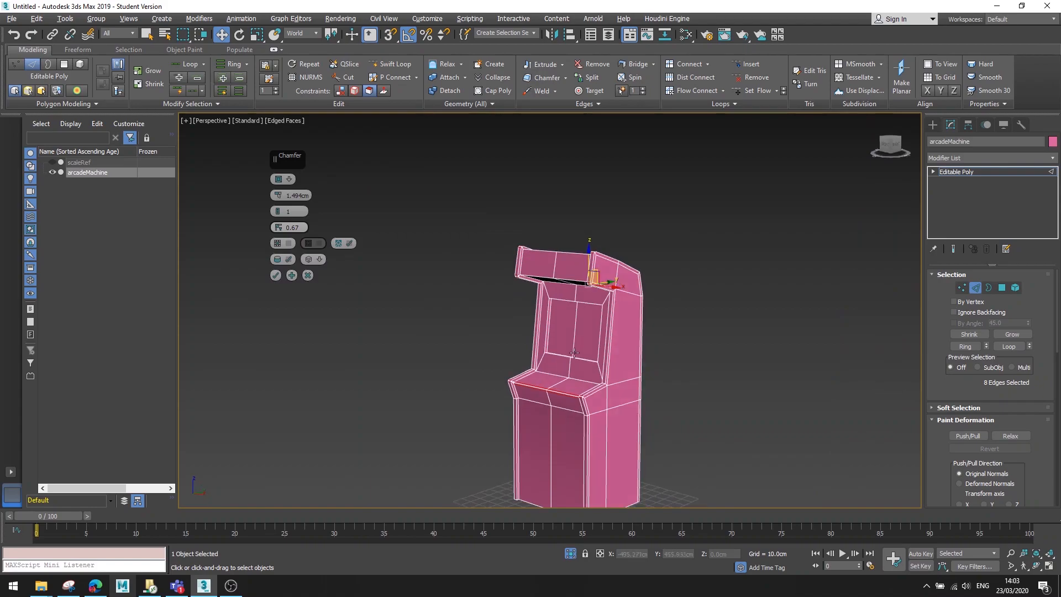
scroll(601, 344, "up", 6)
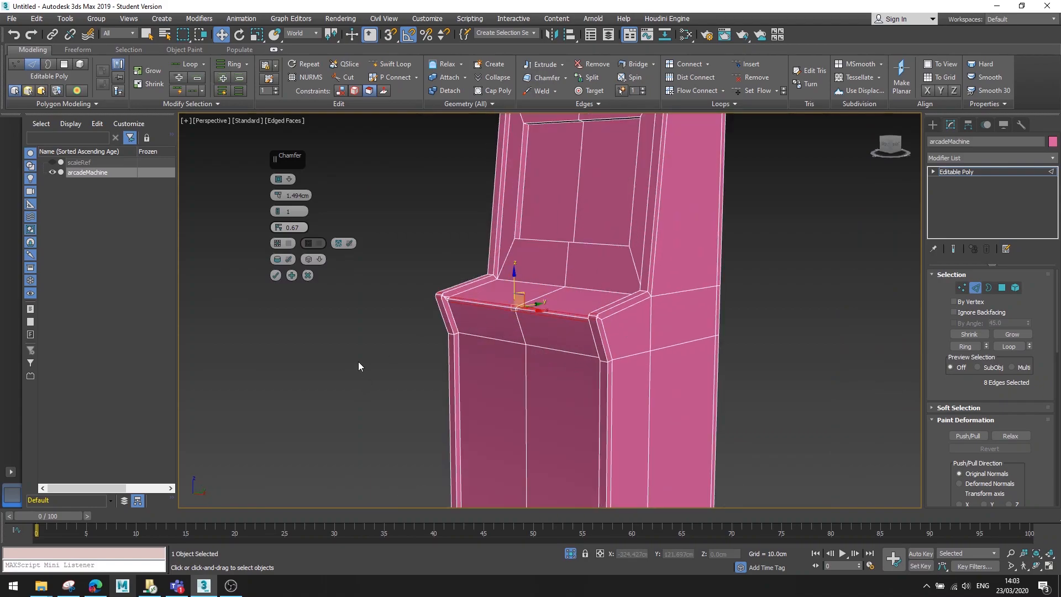
scroll(480, 326, "down", 4)
middle_click_drag(537, 305, 427, 501, "alt")
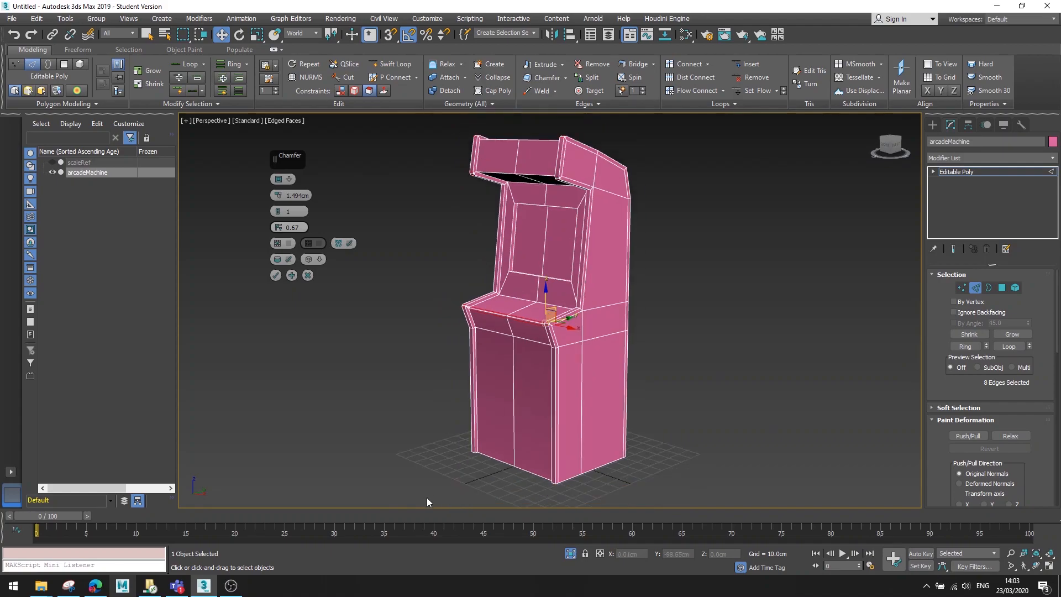
left_click(276, 275)
left_click(665, 364)
middle_click_drag(665, 363, 588, 376, "alt")
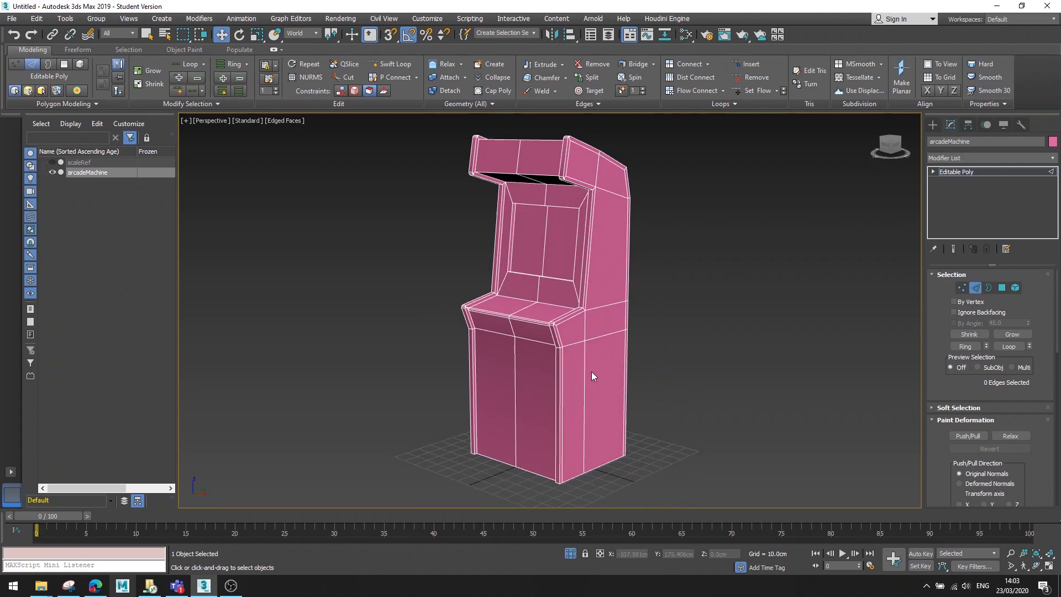
Switch to the arcade machine reference photo in the browser, enlarge it to examine the control buttons, and return to 3ds Max.
key("super")
key("alt+Tab")
key("alt+Tab")
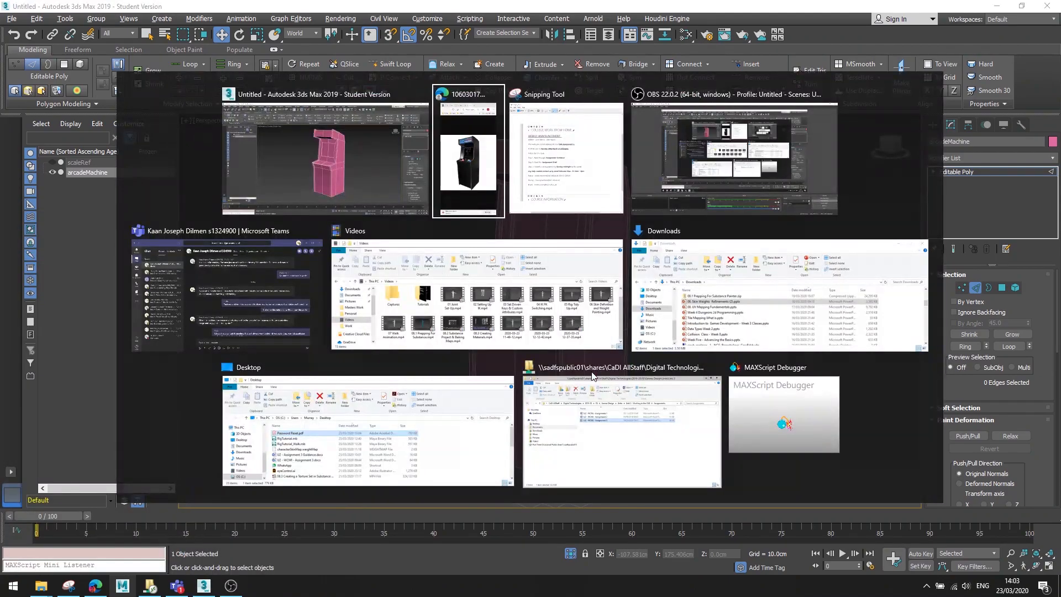
left_click(1027, 16)
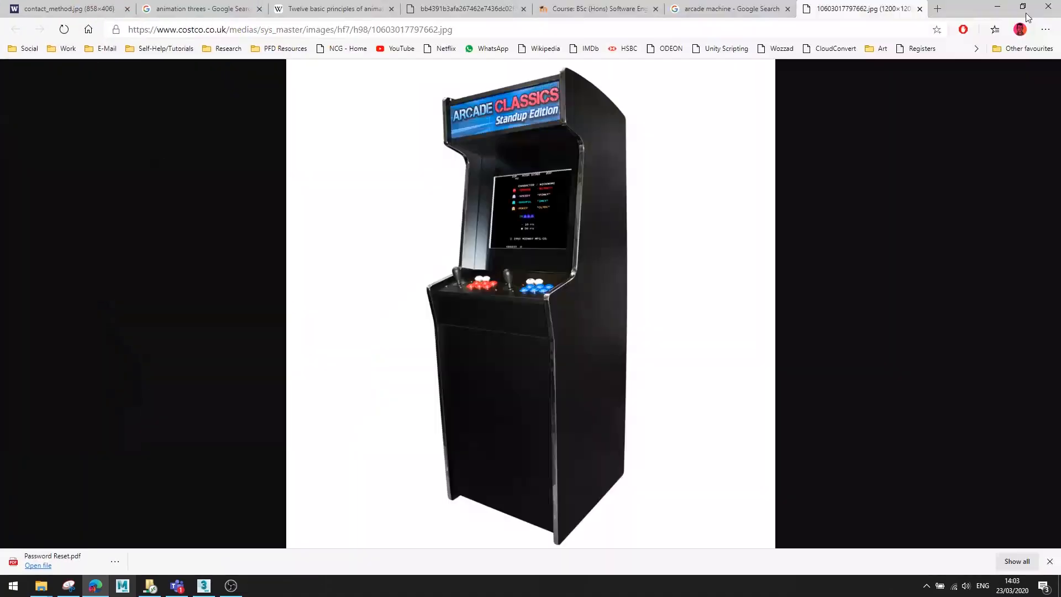
left_click(522, 272)
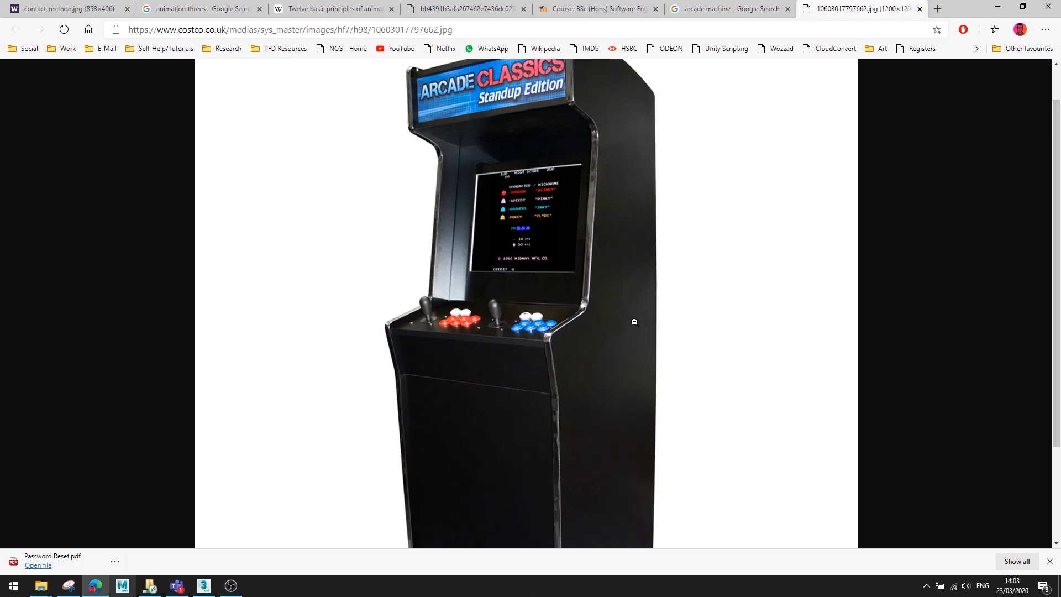
left_click(998, 9)
Create a cylinder about 1.677 cm in radius and 0.904 cm high on the ground in front of the machine.
middle_click_drag(514, 274, 552, 344, "alt")
scroll(591, 326, "up", 5)
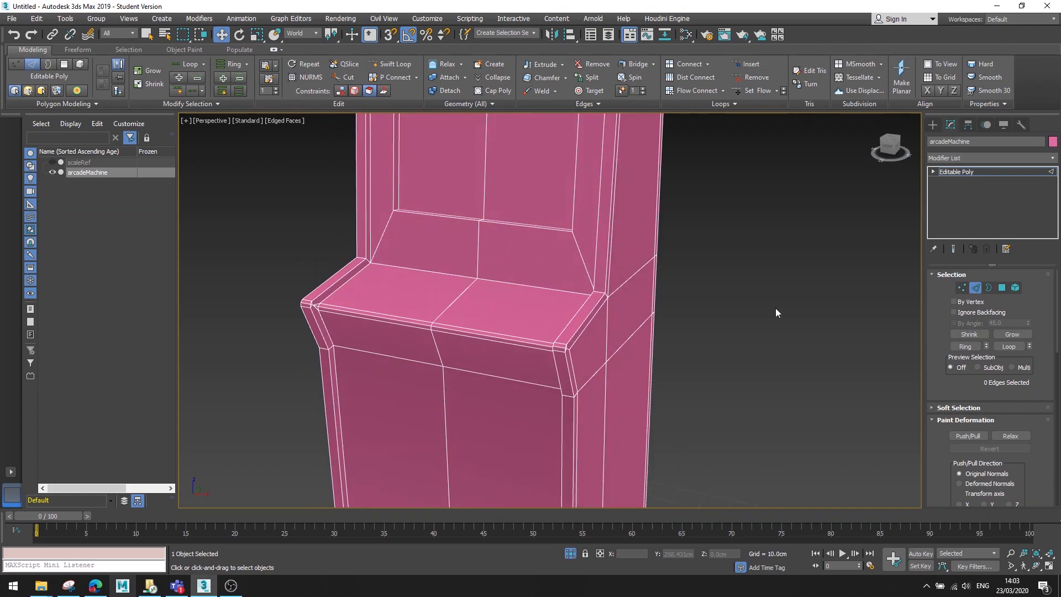
scroll(678, 225, "down", 5)
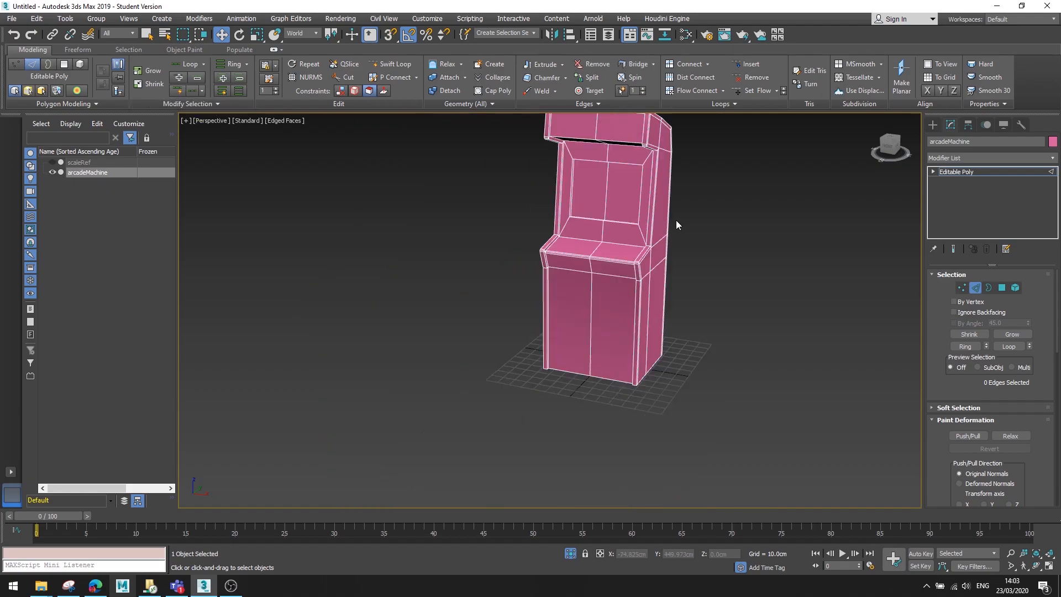
left_click(933, 125)
middle_click_drag(840, 298, 797, 292, "alt")
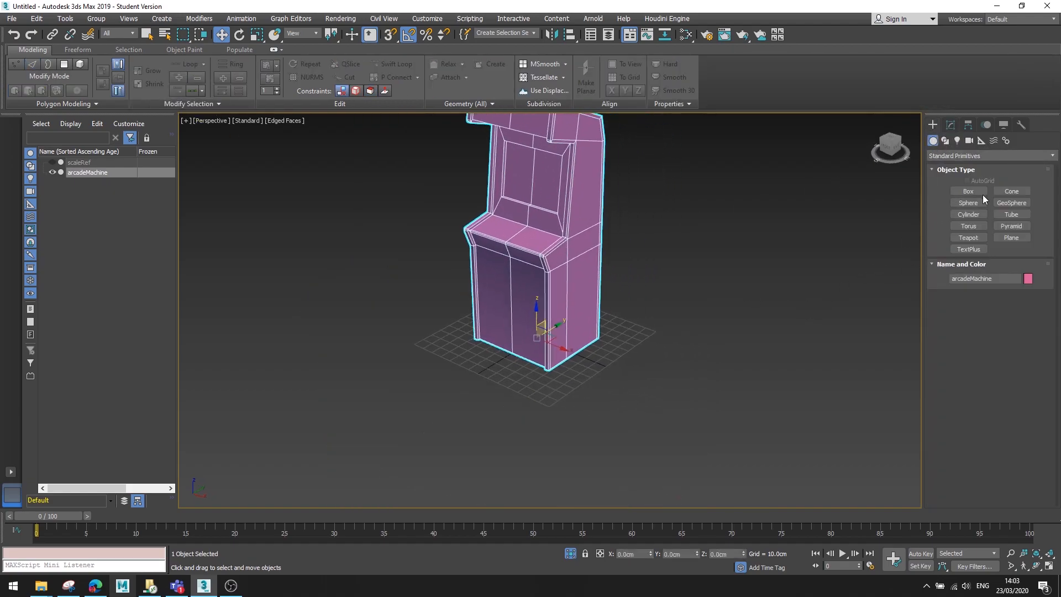
left_click(968, 214)
scroll(500, 424, "up", 5)
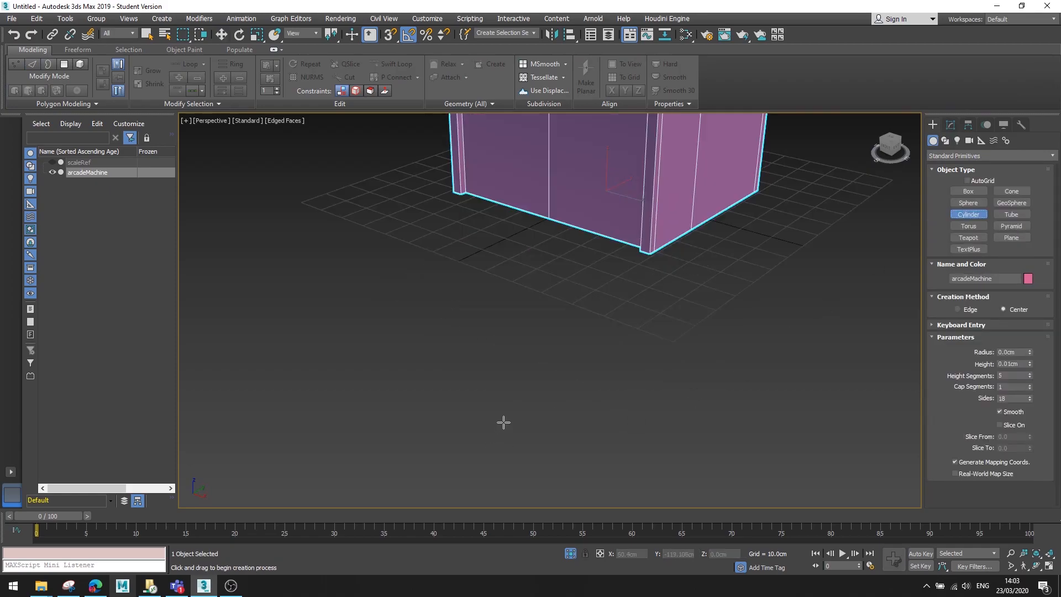
scroll(602, 279, "up", 3)
left_click_drag(540, 285, 574, 298)
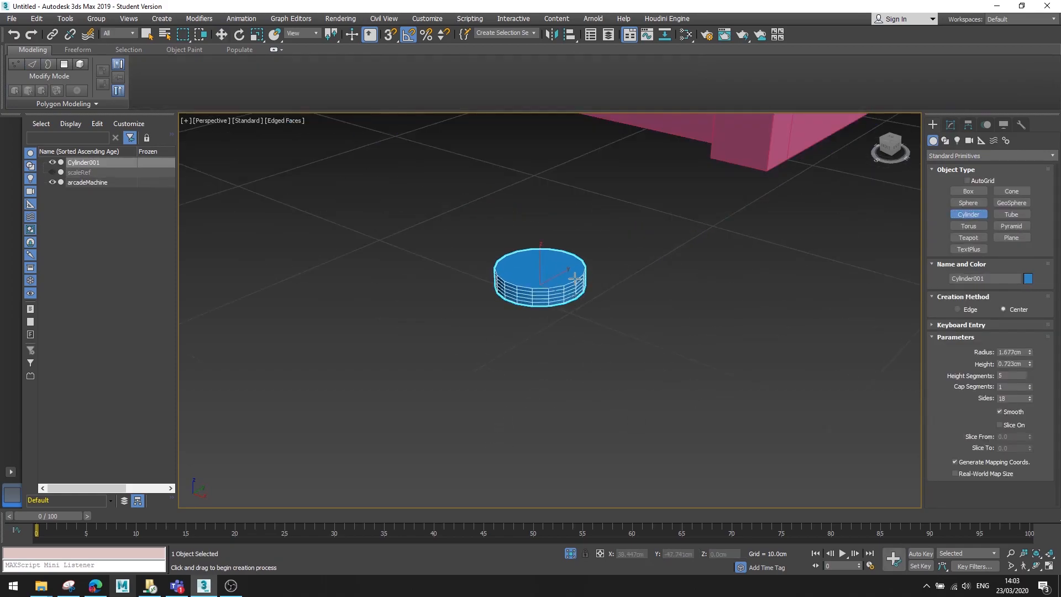
Set the cylinder to 8 sides and 2 height segments.
left_click(950, 126)
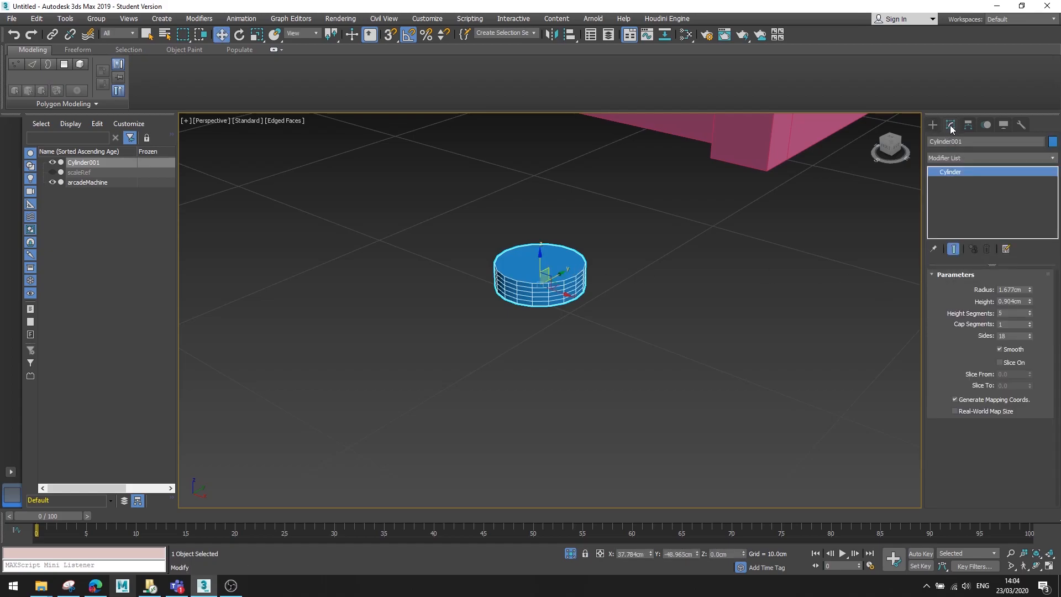
left_click(1011, 336)
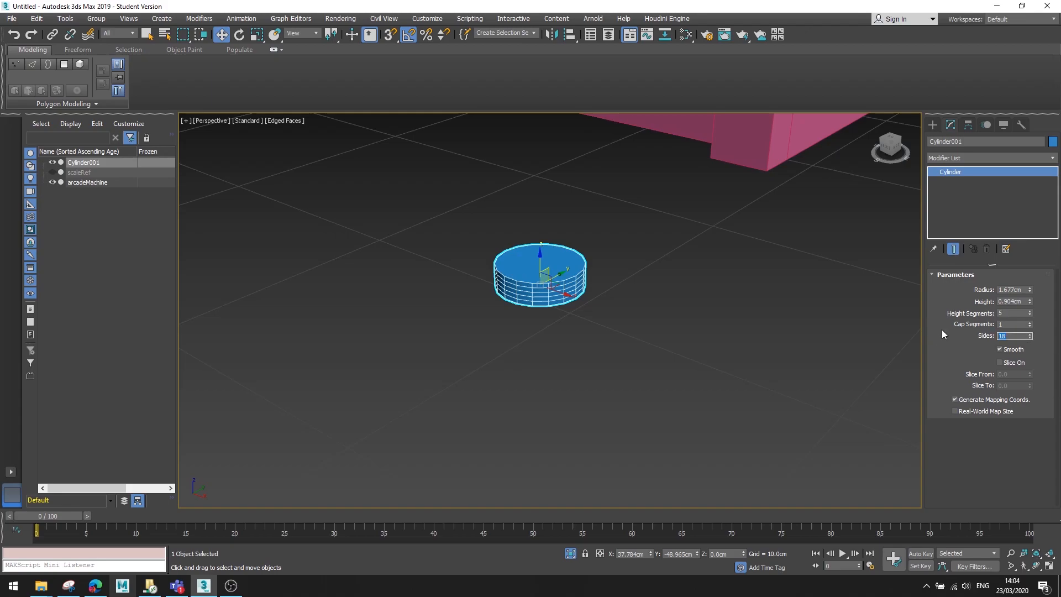
type("8")
key("Return")
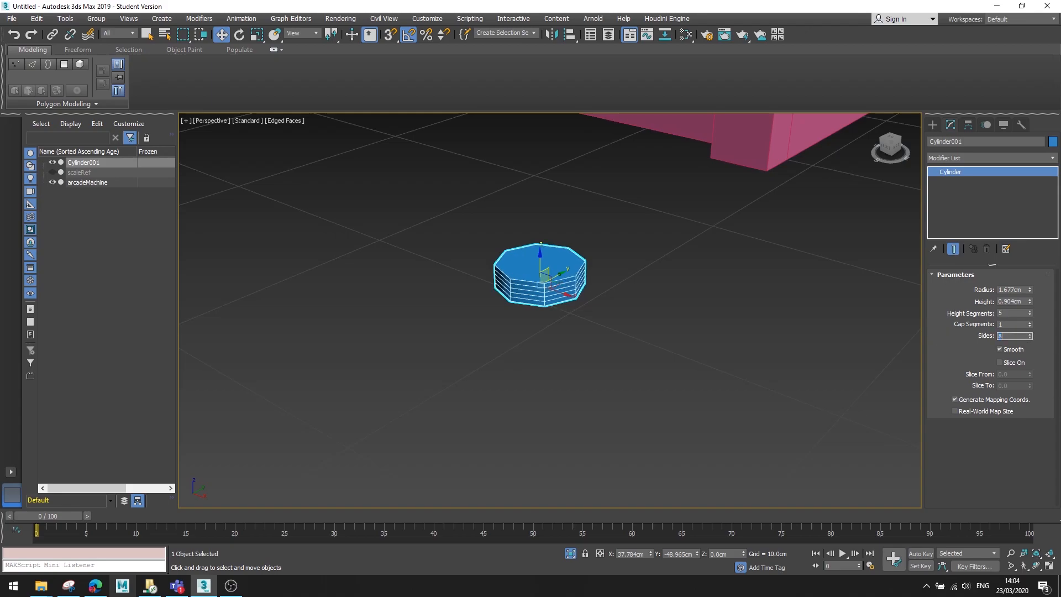
left_click(1030, 315)
left_click(1029, 314)
left_click(1029, 314)
left_click(1030, 315)
left_click(1030, 311)
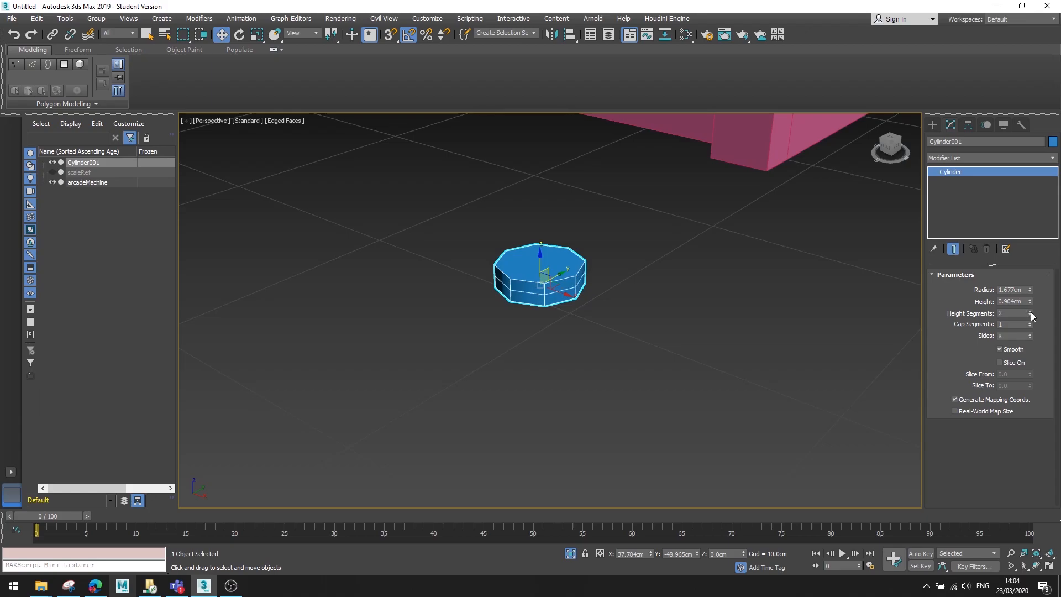
Raise the cylinder from the ground to about the height of the control panel.
middle_click_drag(612, 295, 784, 353, "alt")
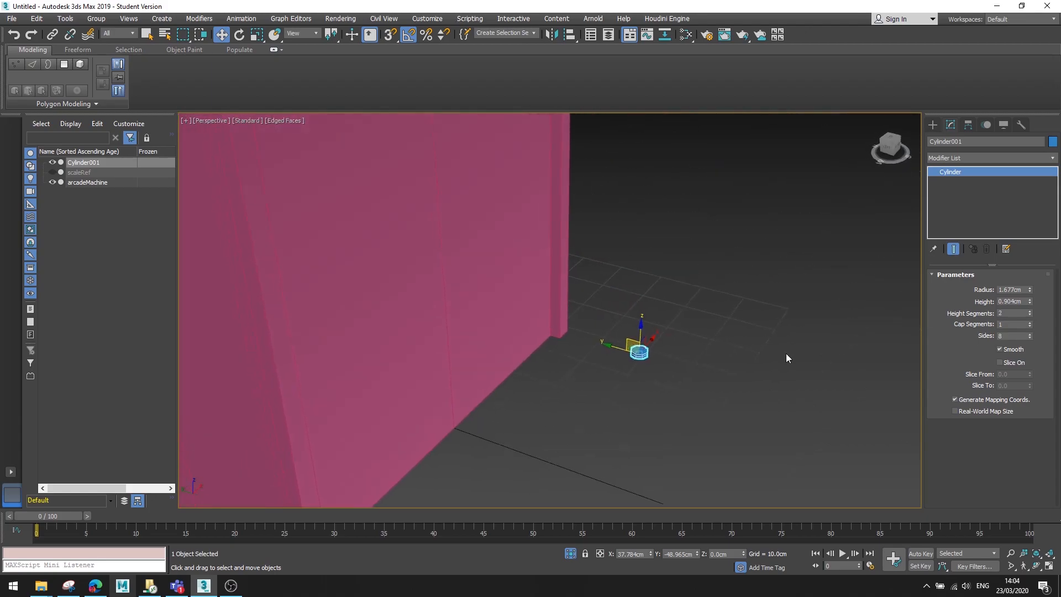
scroll(769, 339, "down", 4)
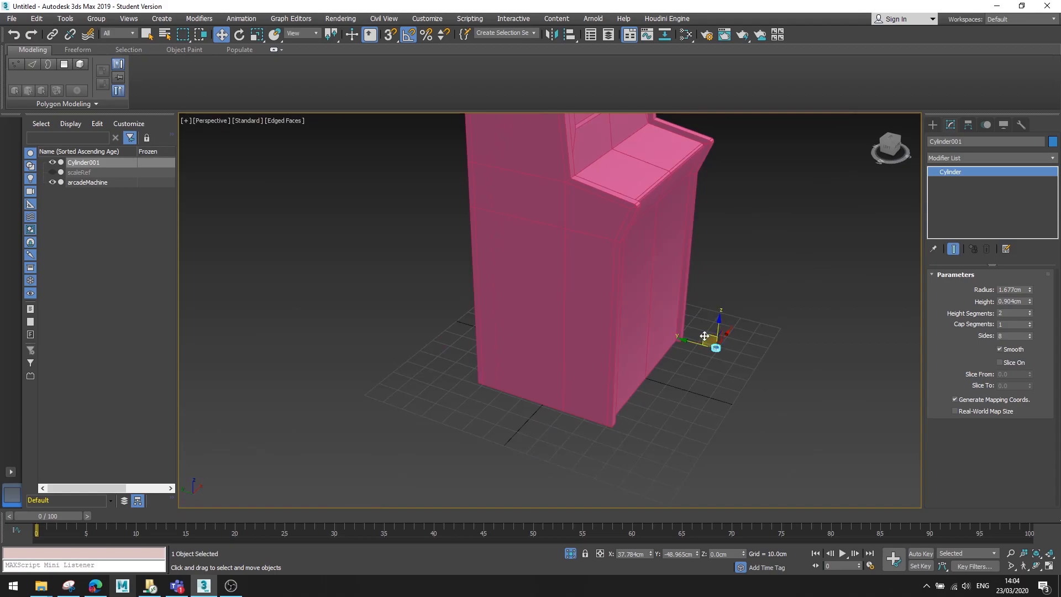
left_click_drag(704, 331, 663, 125)
key("z")
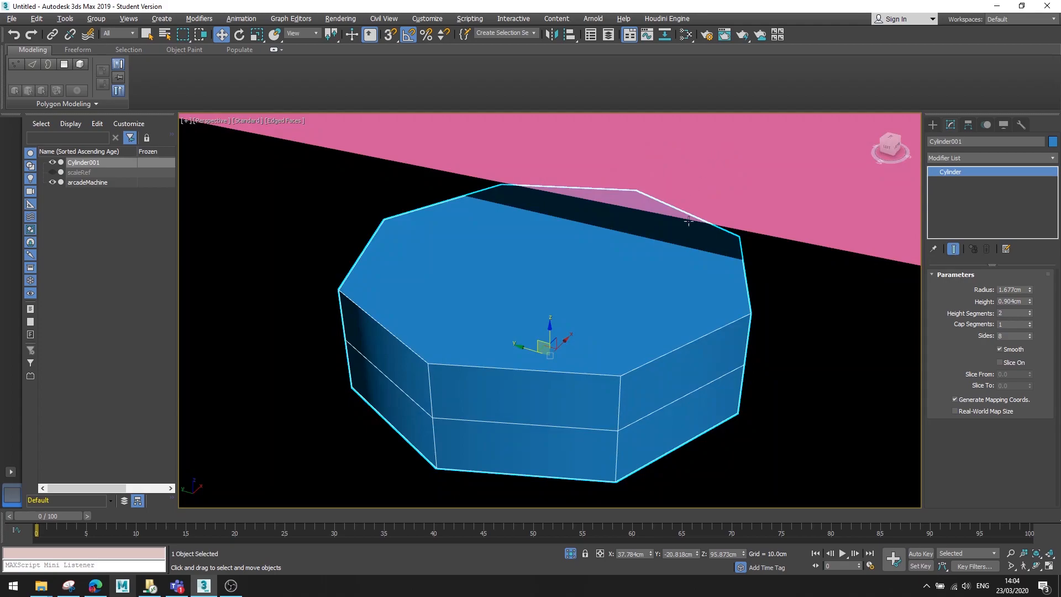
Move the cylinder inward past the side panel and lower it onto the control panel surface.
scroll(582, 233, "down", 11)
middle_click_drag(583, 233, 565, 222, "alt")
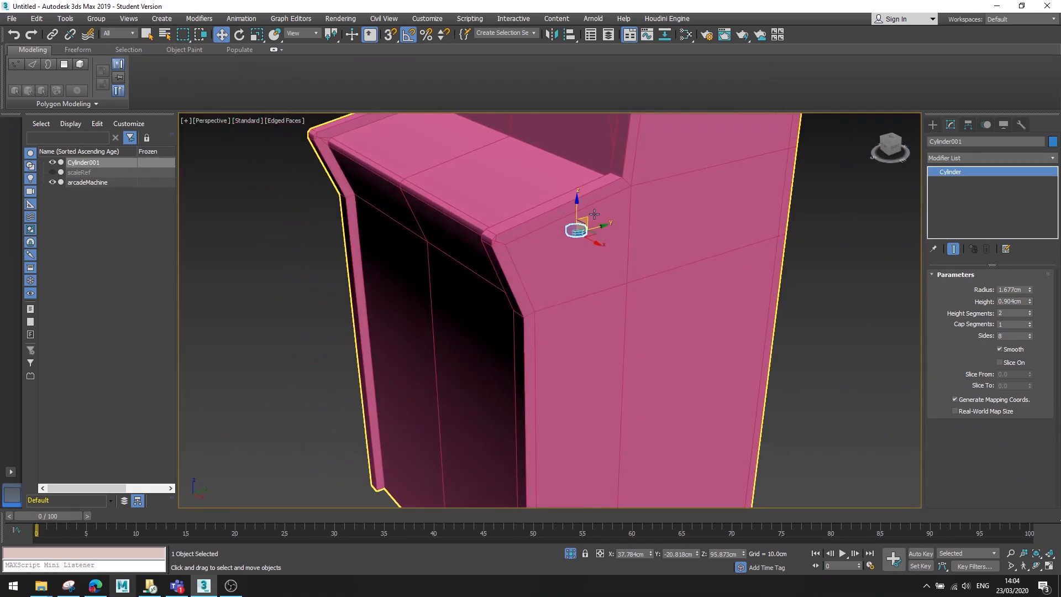
left_click_drag(585, 219, 531, 181)
middle_click_drag(531, 181, 589, 168, "alt")
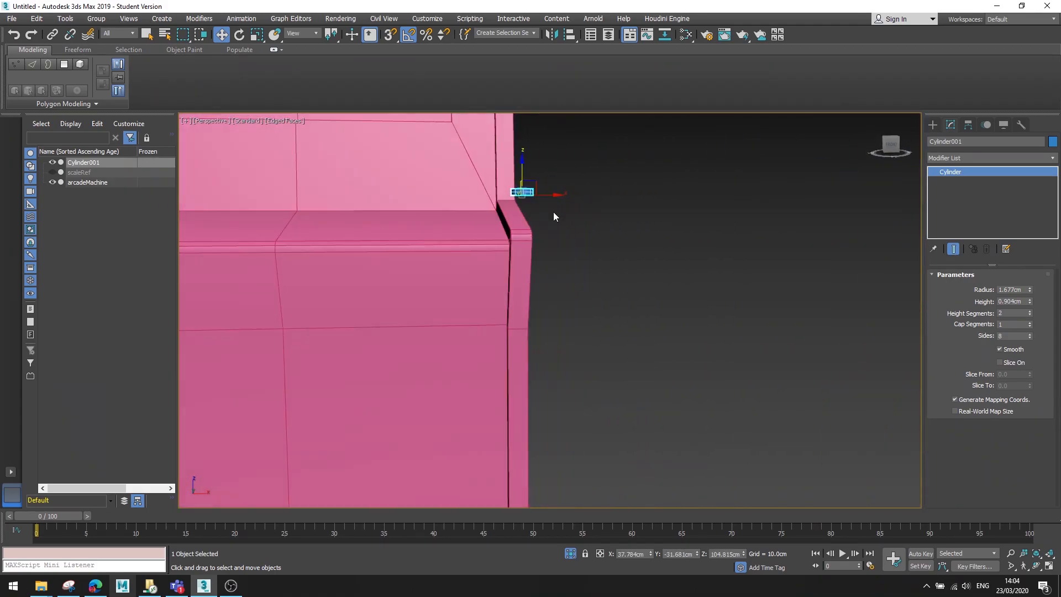
left_click_drag(559, 195, 487, 194)
middle_click_drag(487, 194, 444, 178, "alt")
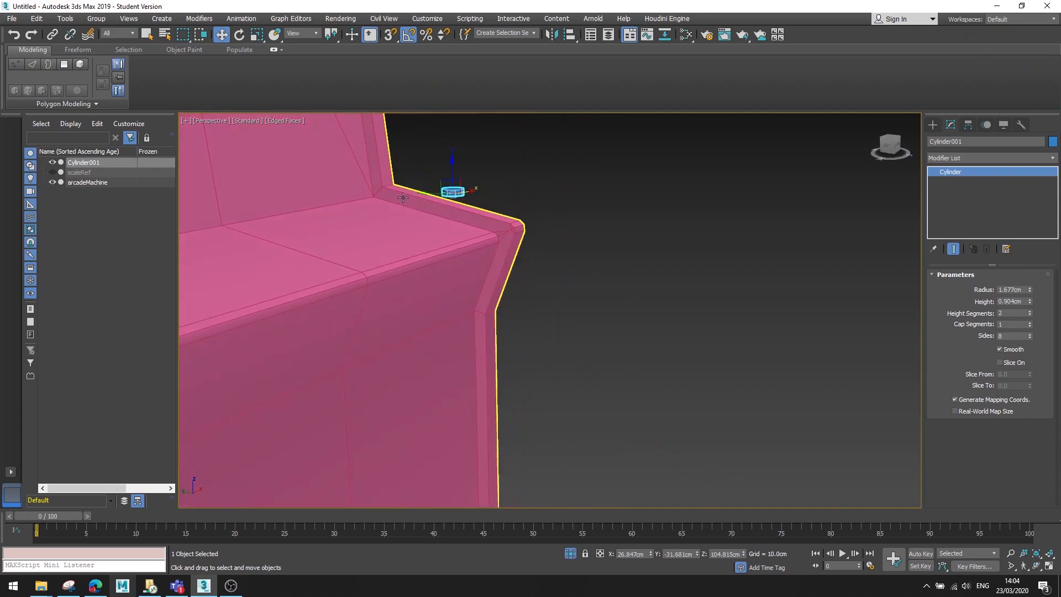
left_click_drag(449, 187, 393, 204)
In the Left view, turn off angle snapping and rotate the cylinder freely to follow the control panel's slope.
key("l")
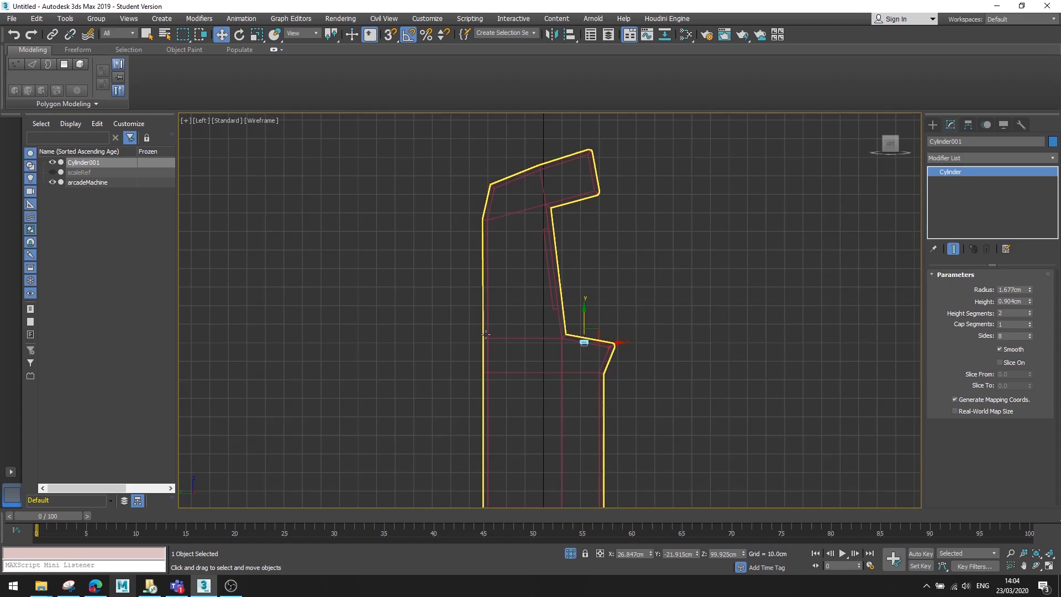
scroll(571, 361, "up", 10)
key("e")
left_click_drag(538, 273, 539, 271)
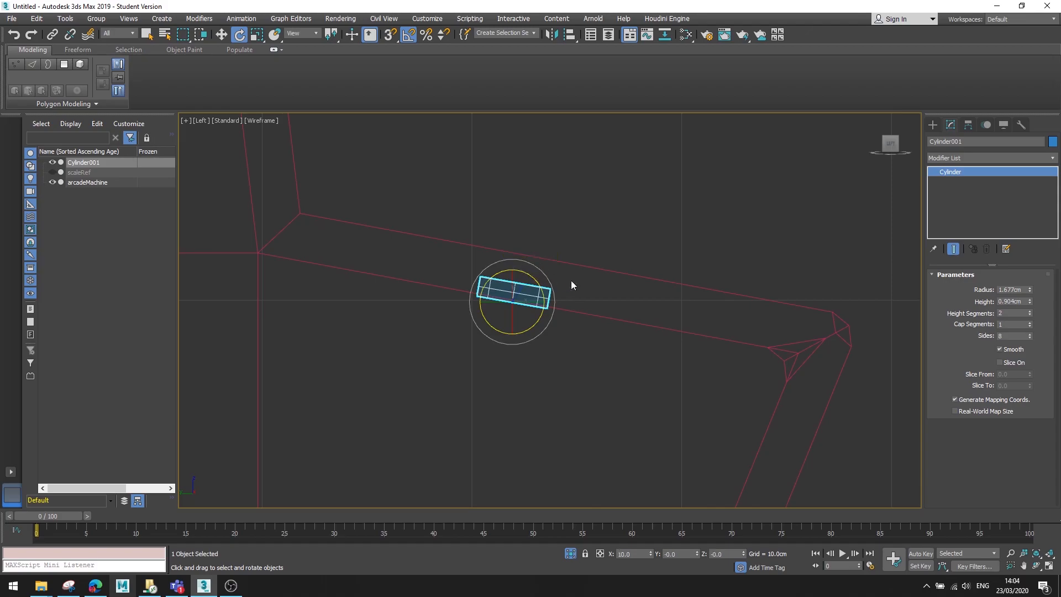
key("ctrl+z")
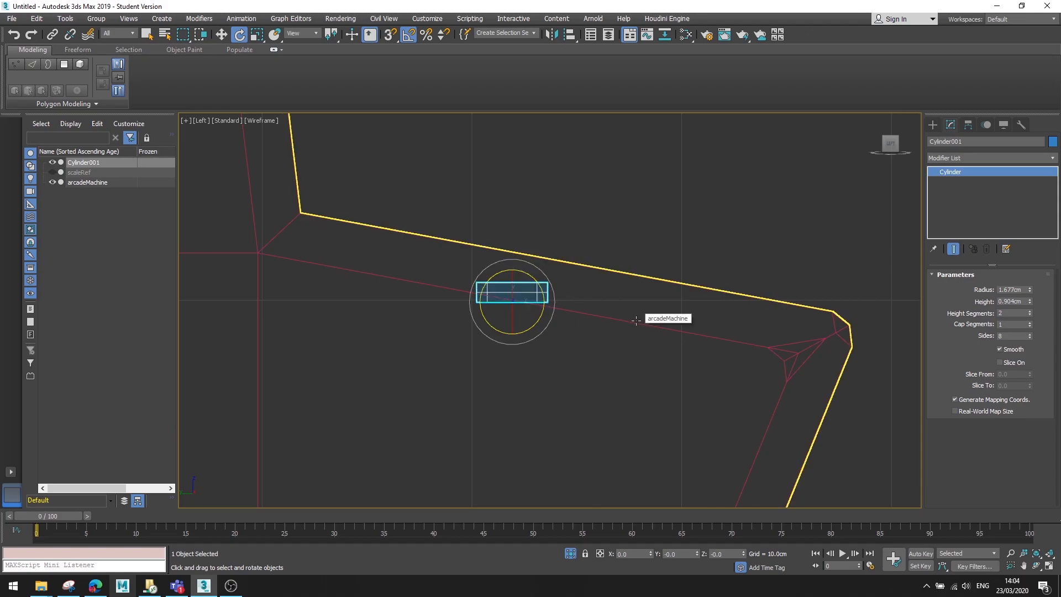
left_click(407, 36)
left_click(535, 279)
left_click(536, 279)
mouse_move(521, 273)
left_mouse_down()
mouse_move(535, 273)
mouse_move(525, 286)
left_mouse_up()
key("w")
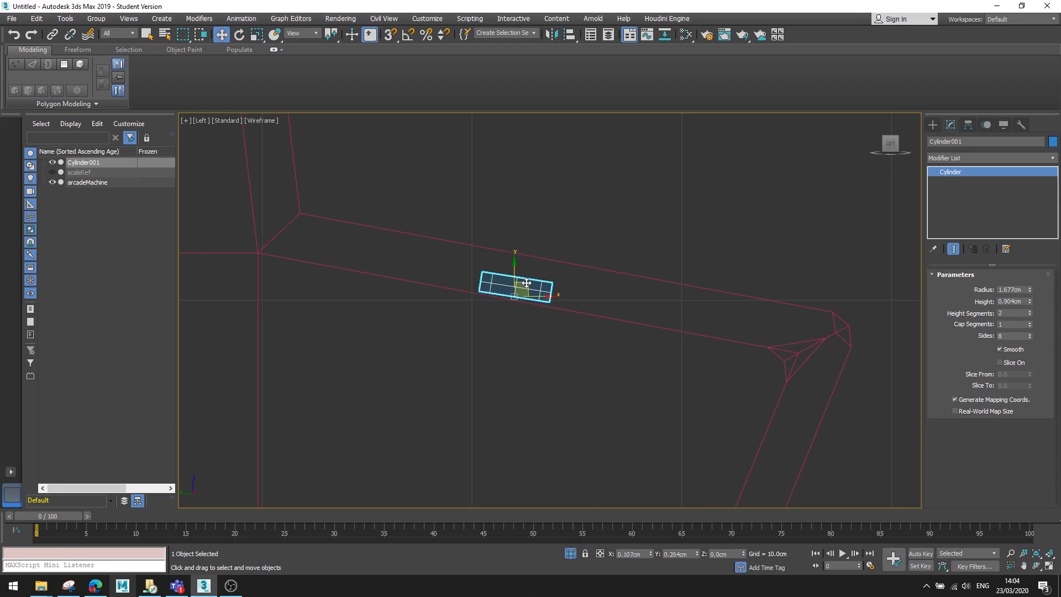
Fine-tune the cylinder's rotation and position so its base sits flush along the sloped control panel line.
scroll(525, 307, "up", 5)
scroll(525, 312, "up", 3)
key("e")
left_click(459, 243)
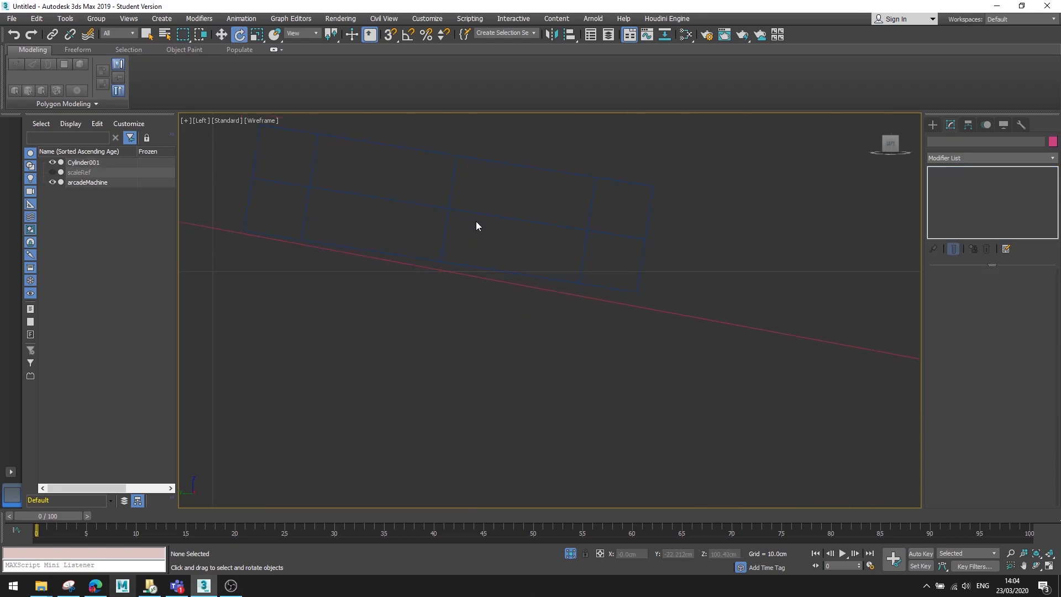
left_click(476, 227)
left_click_drag(461, 234, 445, 250)
key("w")
scroll(446, 251, "down", 5)
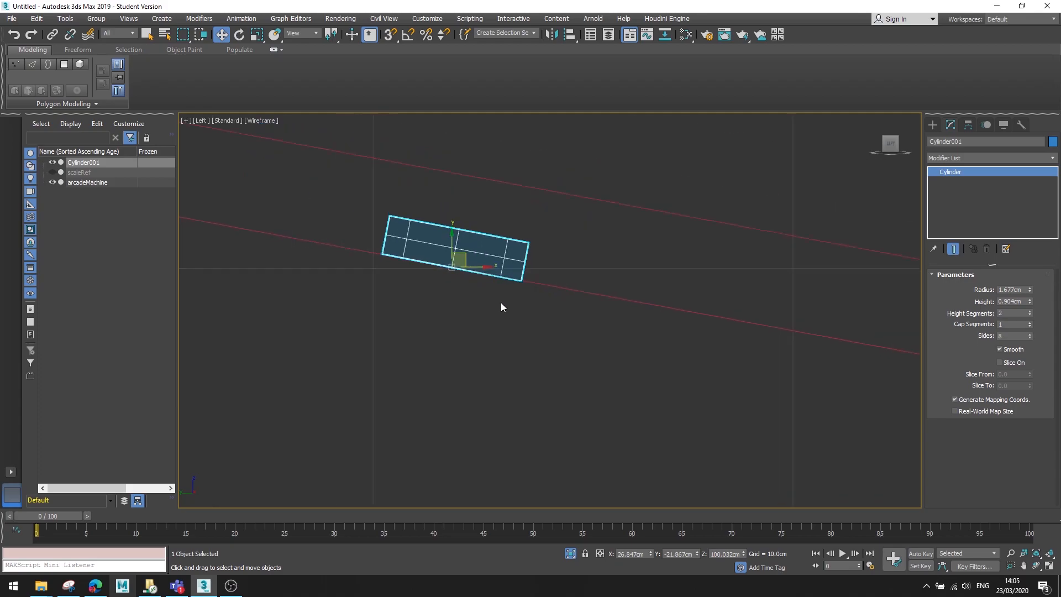
Return to the Perspective view, convert the cylinder to an Editable Poly and enter polygon selection level.
key("p")
scroll(515, 301, "down", 6)
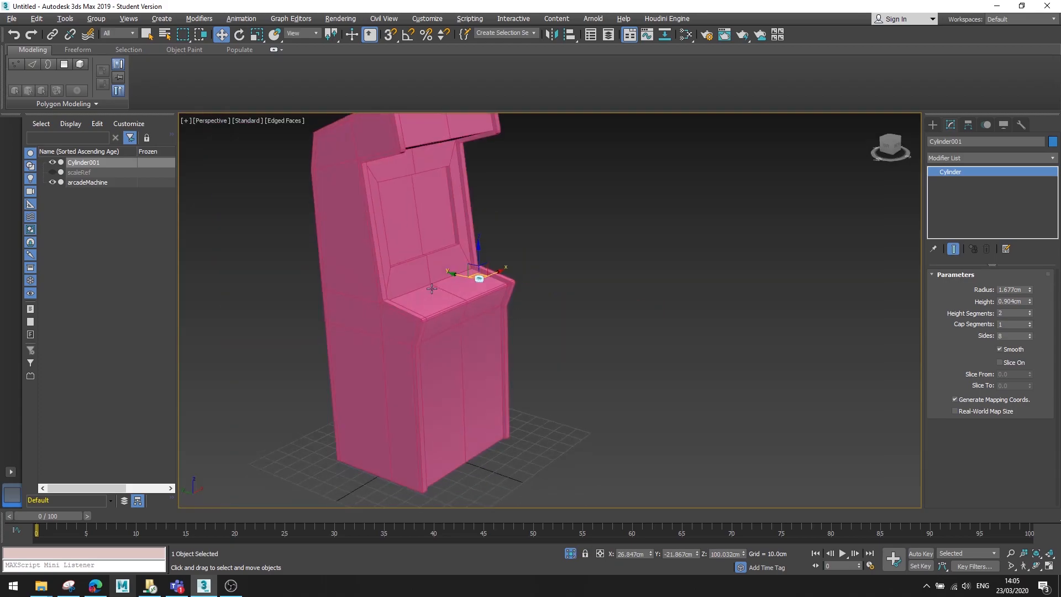
middle_click_drag(515, 276, 452, 284, "alt")
scroll(452, 284, "up", 8)
middle_click_drag(590, 243, 476, 296, "alt")
scroll(475, 297, "up", 5)
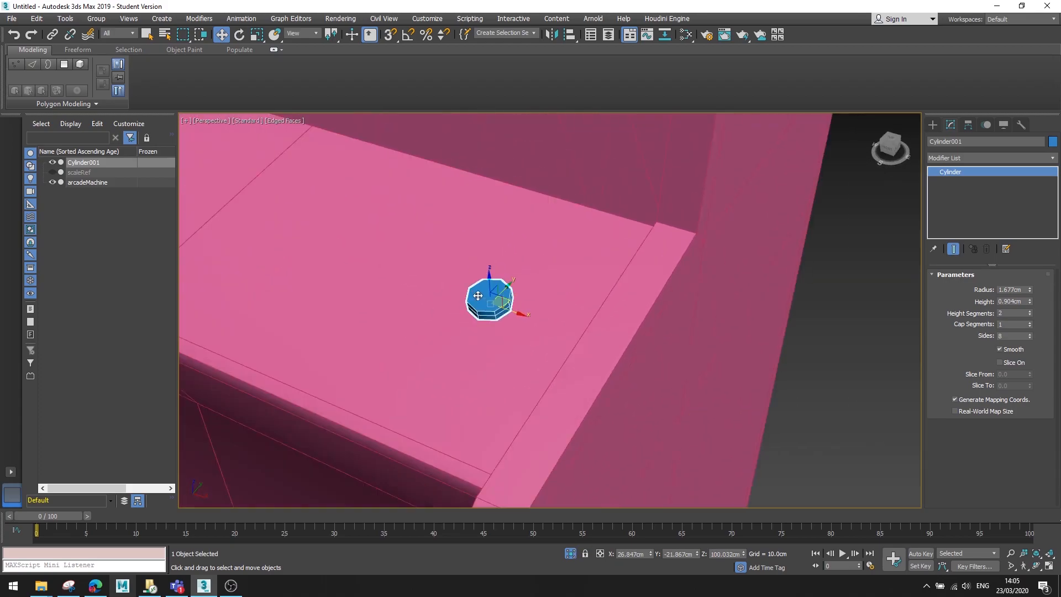
right_click(496, 319)
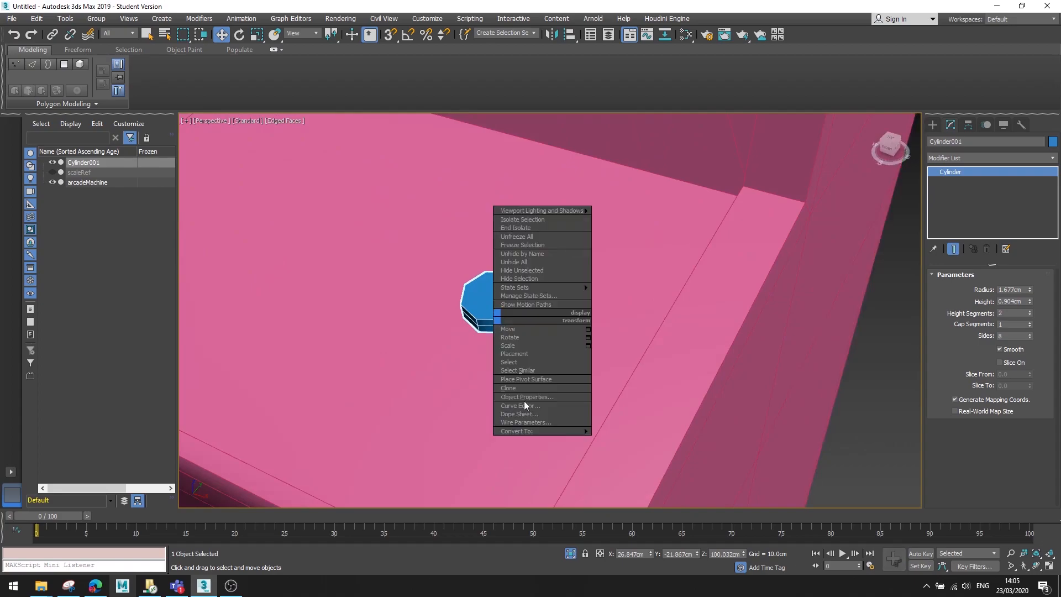
mouse_move(572, 431)
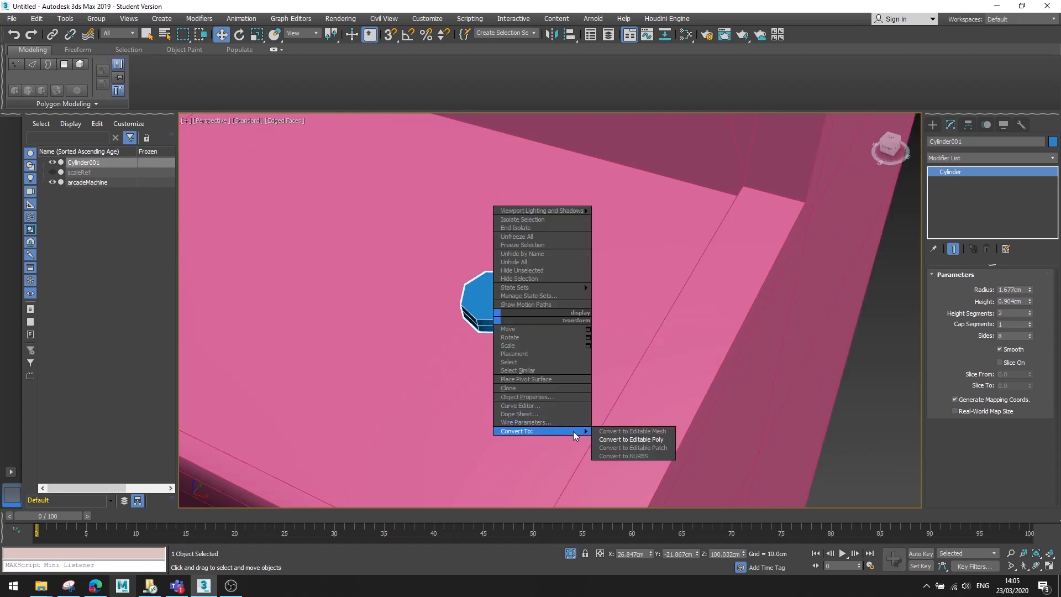
left_click(632, 440)
middle_click_drag(545, 362, 836, 255, "alt")
left_click(1002, 288)
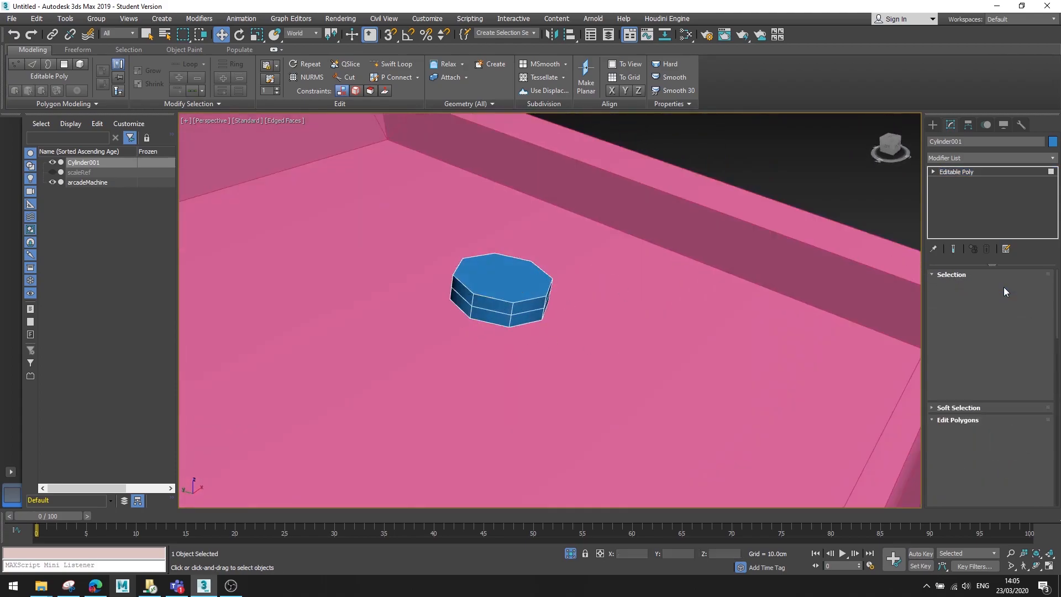
Extrude the cylinder's lower ring of side polygons outward by local normal 0.37 cm to form the button's rim.
left_click(514, 320)
left_click(503, 317, "shift")
left_click(561, 64)
left_click(556, 77)
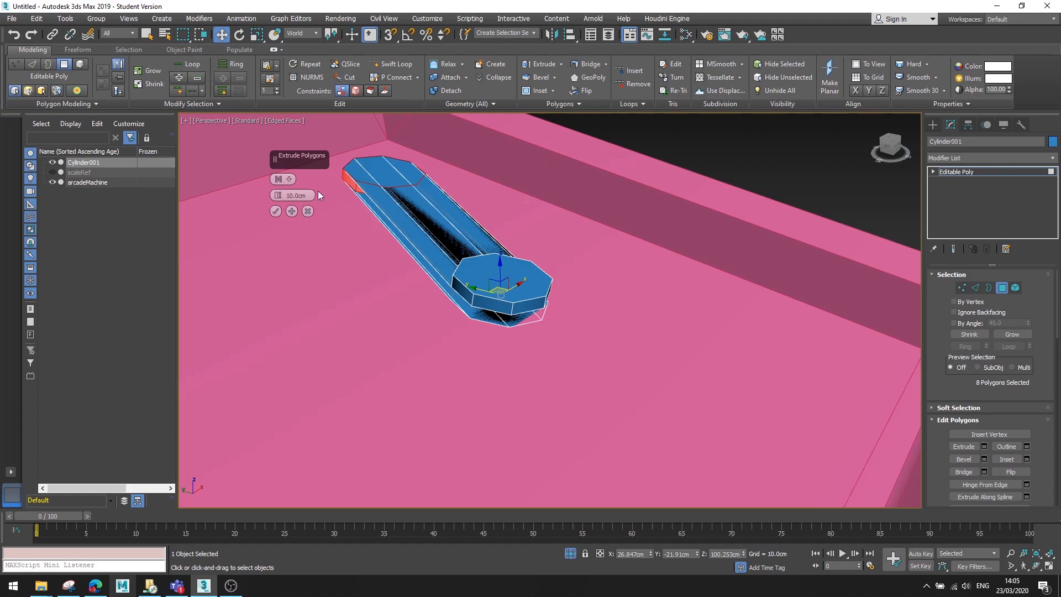
left_click(282, 178)
left_click(307, 201)
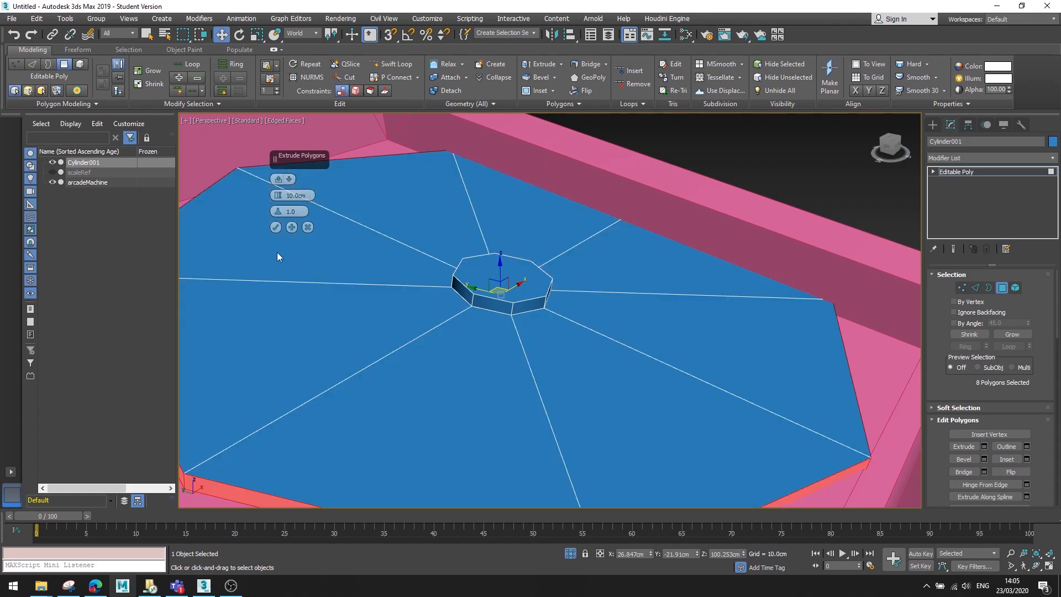
left_click_drag(278, 196, 266, 241)
middle_click_drag(436, 310, 474, 310, "alt")
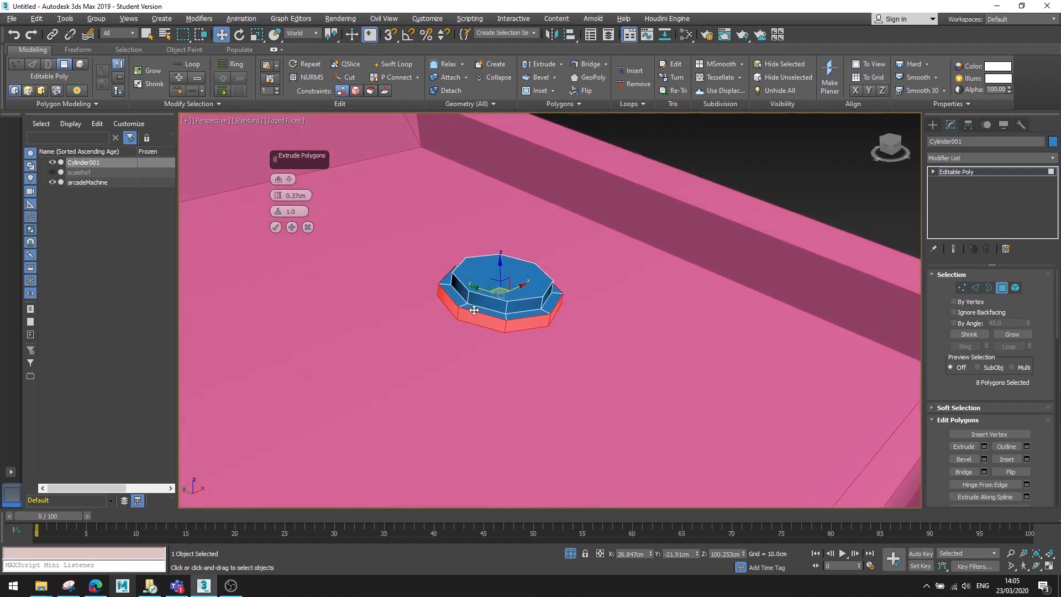
left_click(275, 227)
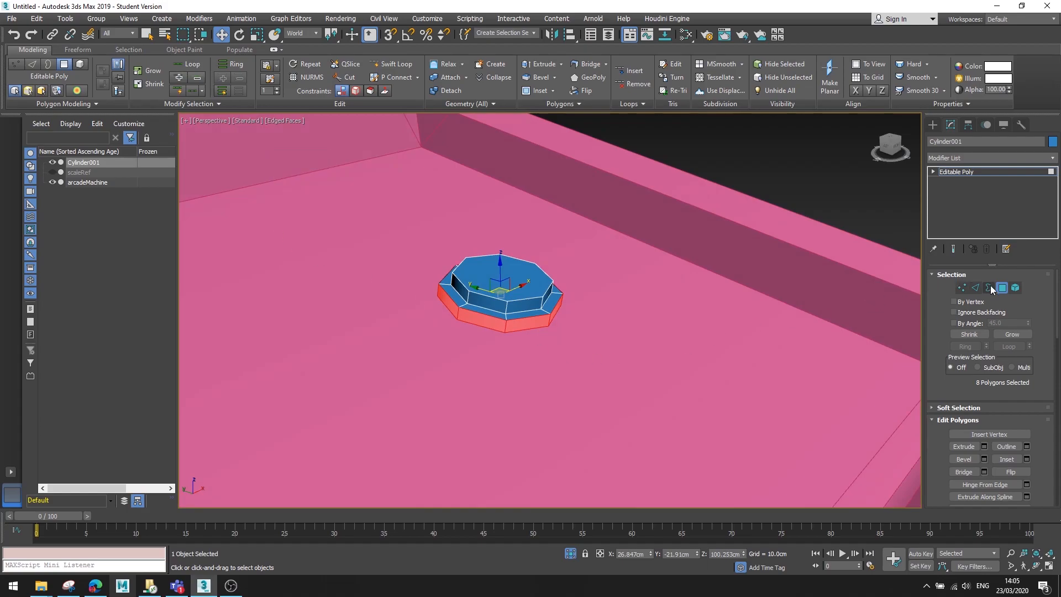
Select the button's top polygon, set the reference coordinate system to Local and raise the face along its own axis.
left_click(535, 281)
middle_click_drag(535, 279, 596, 257, "alt")
left_click(319, 31)
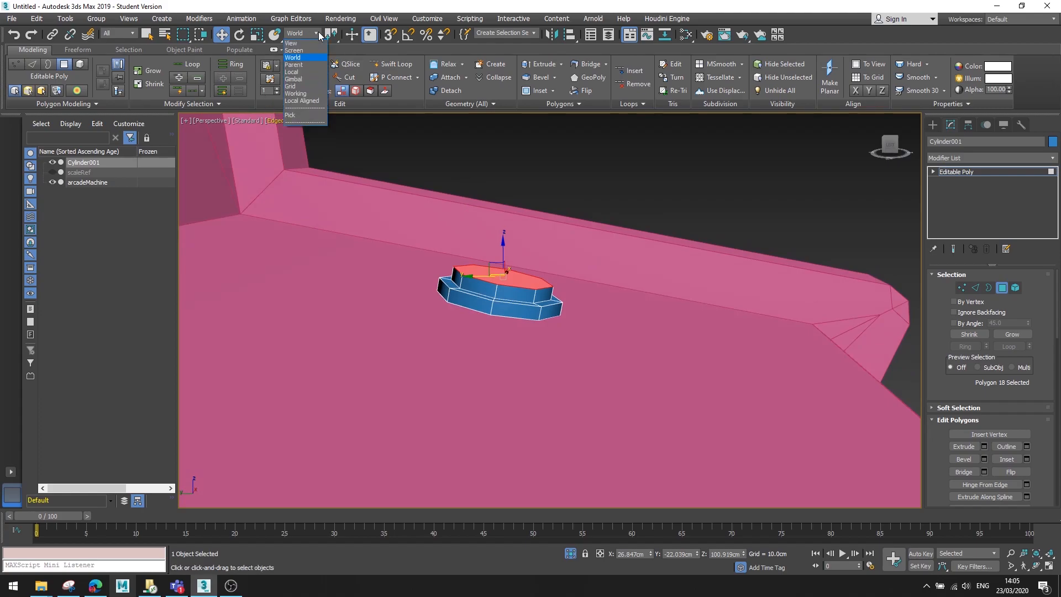
left_click(300, 72)
left_click_drag(515, 246, 514, 227)
middle_click_drag(514, 227, 467, 312, "alt")
scroll(488, 244, "up", 3)
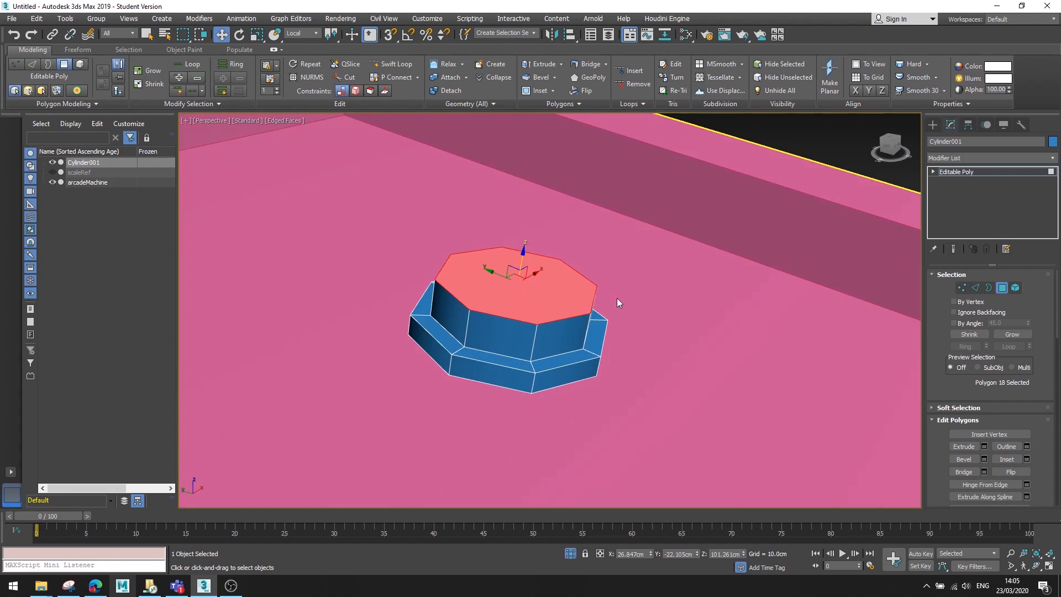
Check the button shapes in the browser's arcade machine reference photo and return to 3ds Max.
left_click(95, 585)
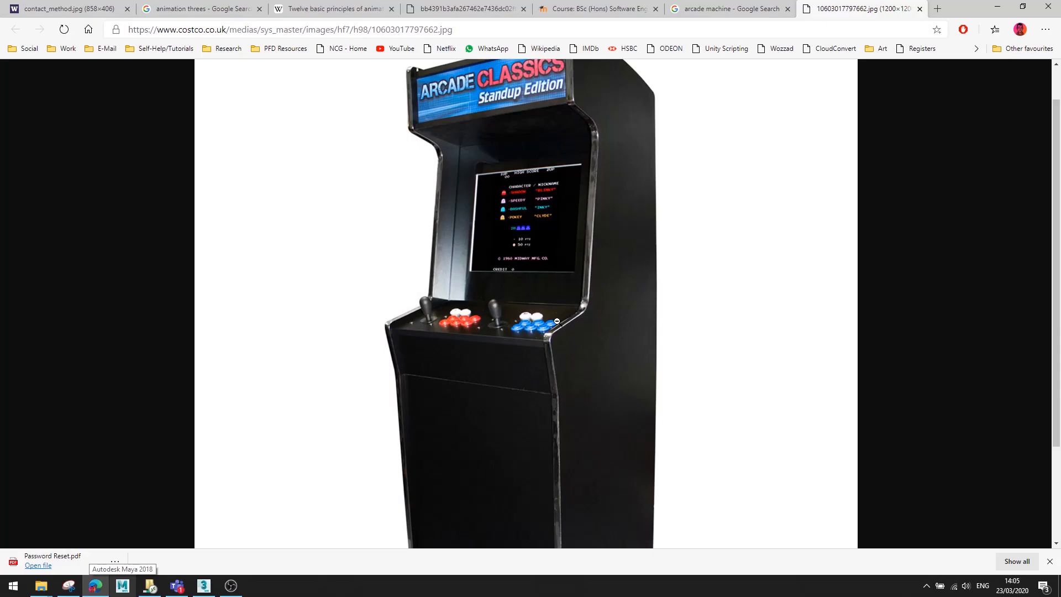
left_click(204, 585)
scroll(622, 319, "up", 3)
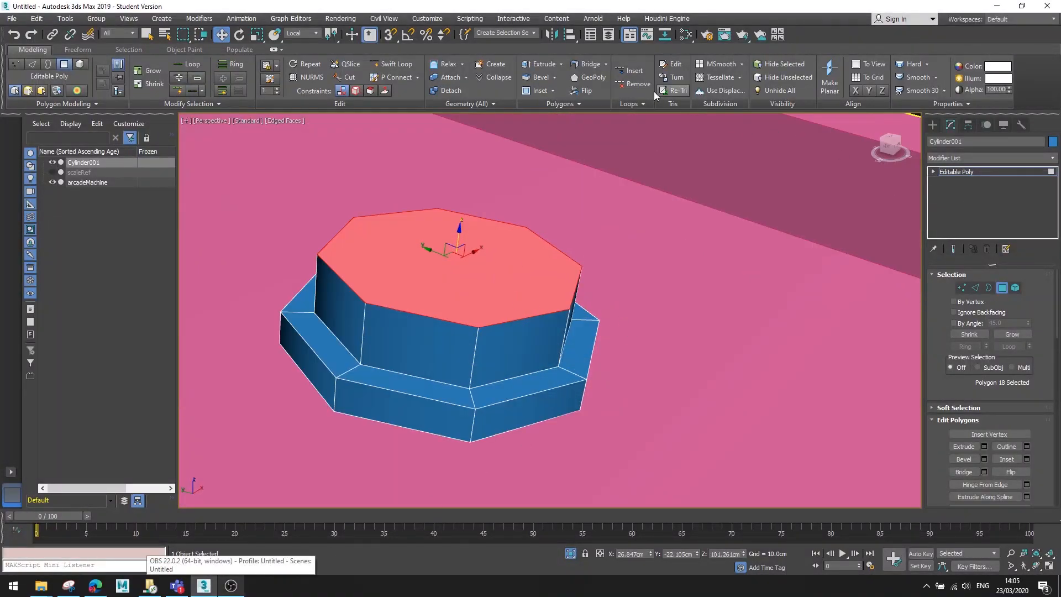
Inset the button's top polygon by 0.259 cm and raise the inner face slightly to bevel the top edge.
left_click(537, 90, "shift")
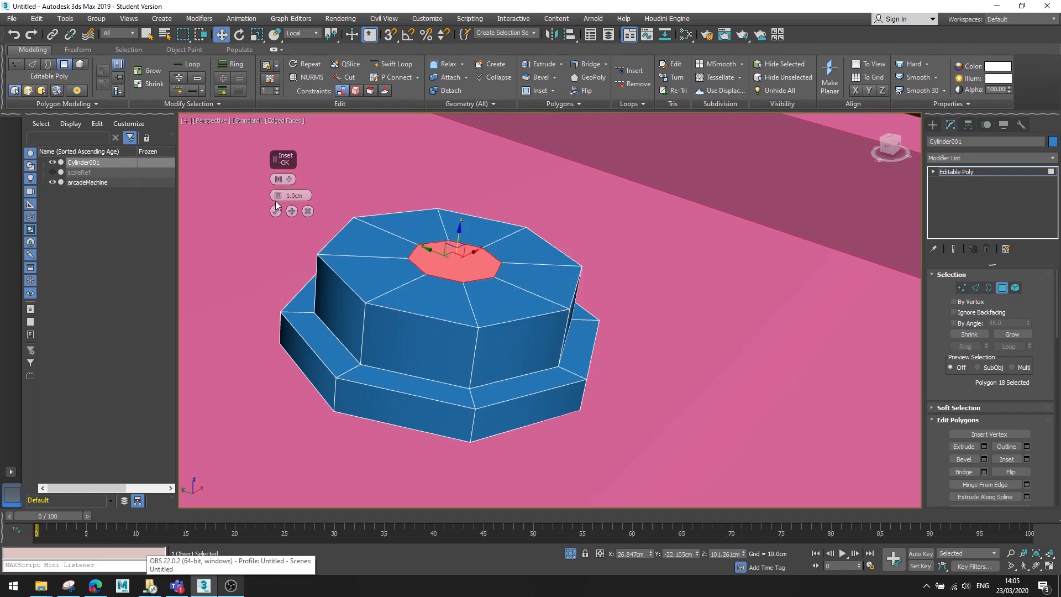
left_click_drag(276, 193, 262, 200)
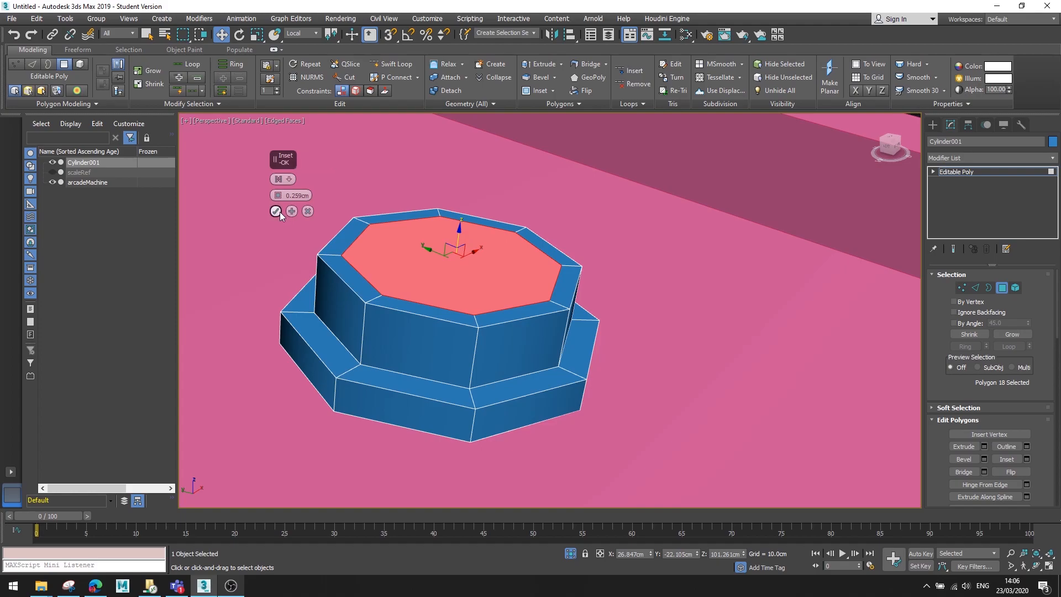
left_click(276, 211)
left_click_drag(456, 228, 459, 219)
Inset the top polygon again and lower the small centre face about 0.15 cm to make a concave button top.
left_click(552, 91)
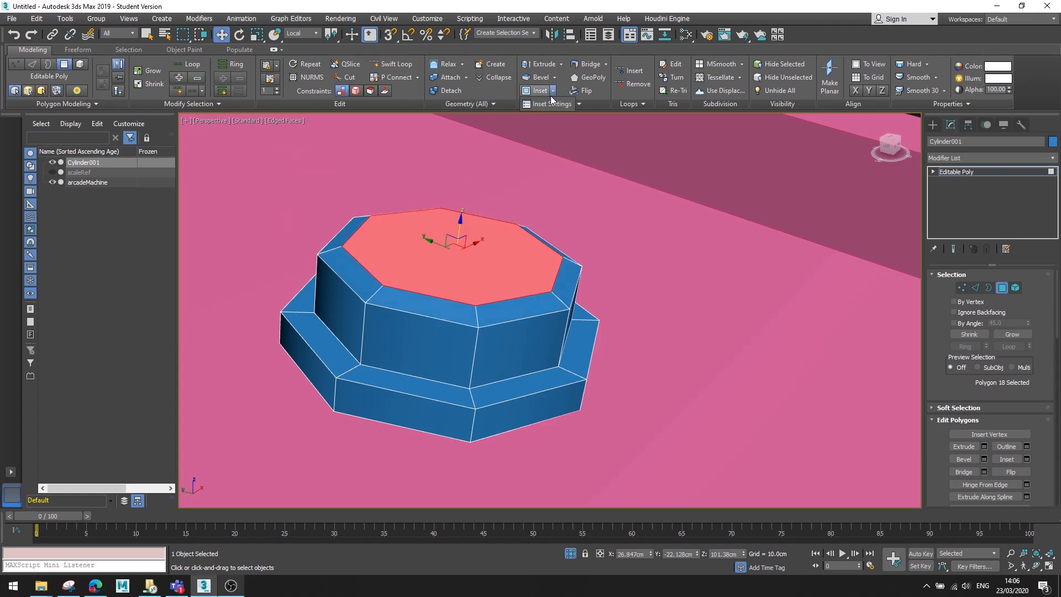
left_click_drag(279, 196, 280, 211)
left_click(275, 211)
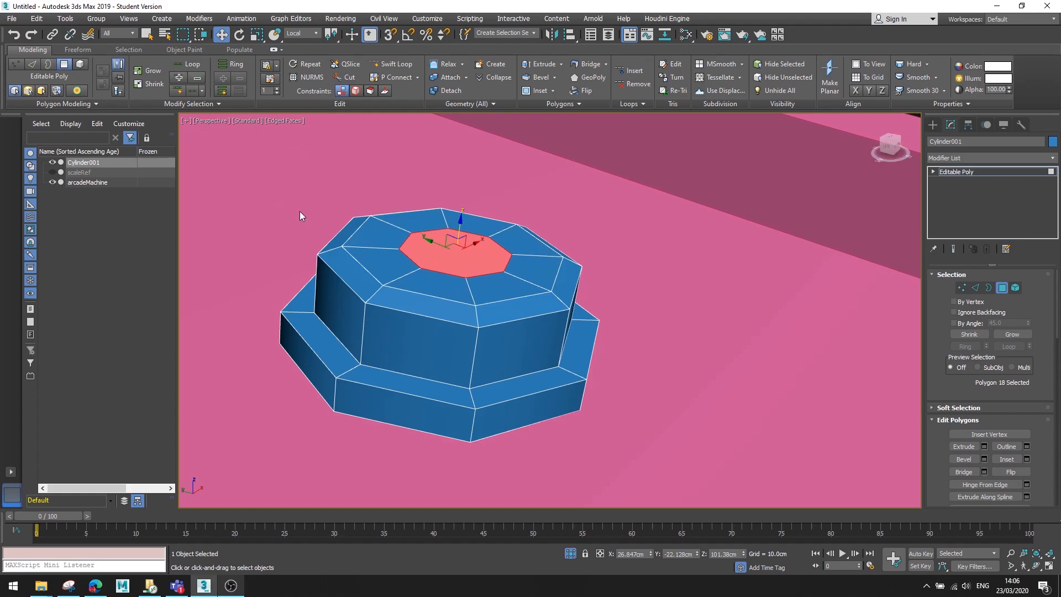
left_click_drag(461, 220, 458, 229)
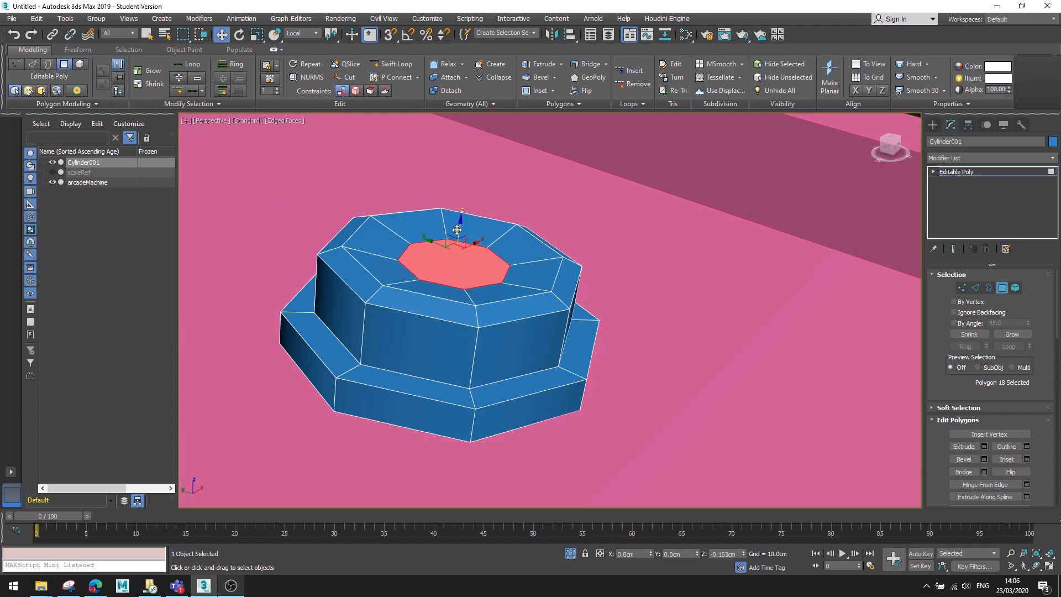
scroll(458, 236, "down", 3)
middle_click_drag(458, 236, 389, 263, "alt")
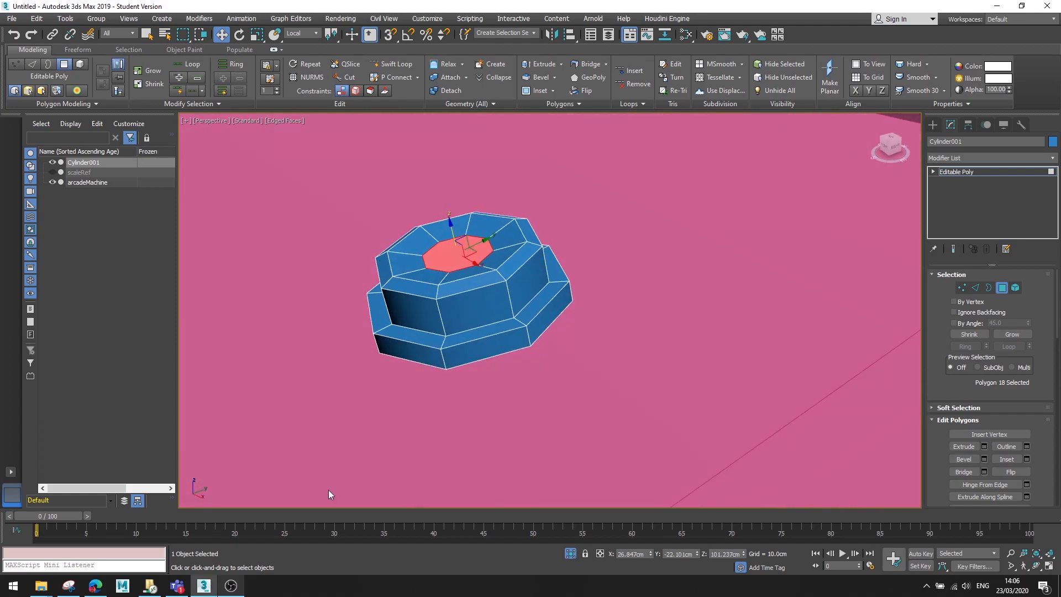
Leave polygon level, switch to the Top view and select and frame the whole button near the side panel.
left_click(999, 290)
scroll(600, 315, "down", 7)
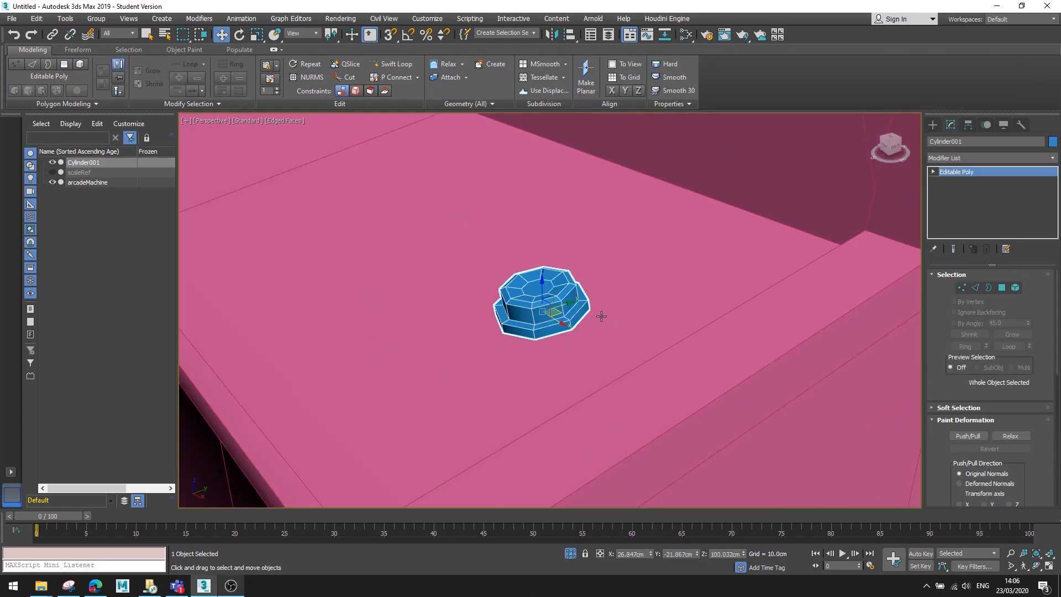
left_click(238, 383)
middle_click_drag(237, 384, 326, 402, "alt")
middle_click_drag(559, 303, 551, 339, "alt")
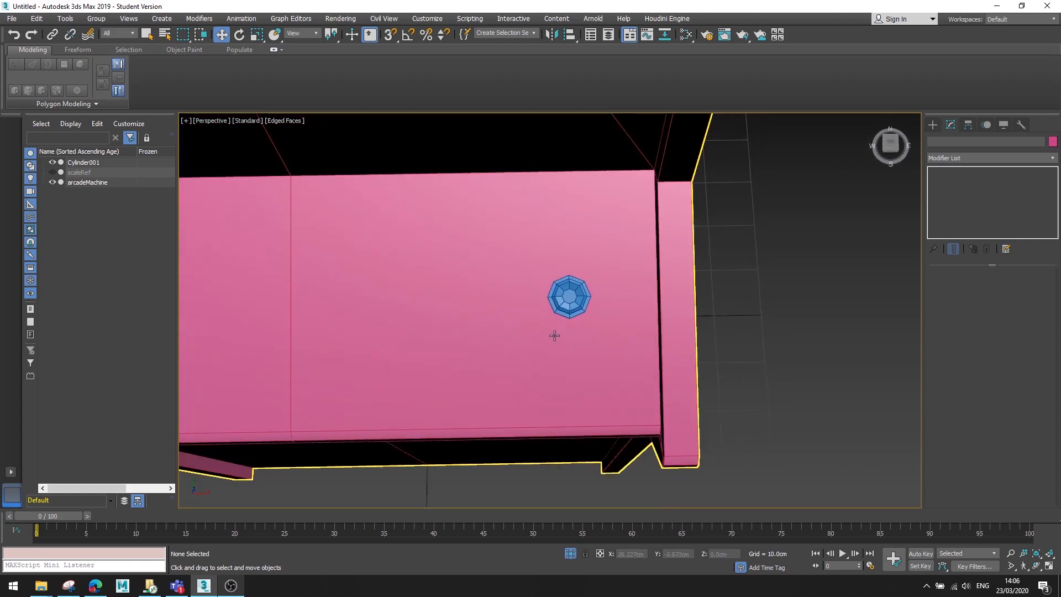
key("t")
scroll(588, 337, "up", 9)
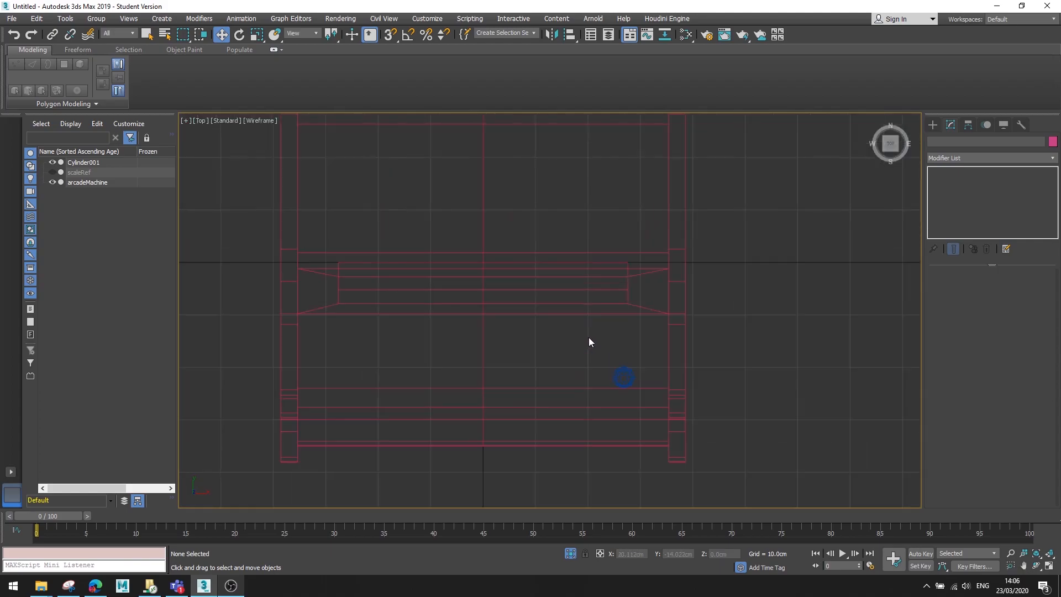
middle_click_drag(642, 358, 635, 332, "alt")
key("t")
scroll(625, 314, "up", 5)
left_click(518, 306)
key("z")
scroll(530, 323, "down", 8)
scroll(530, 323, "up", 2)
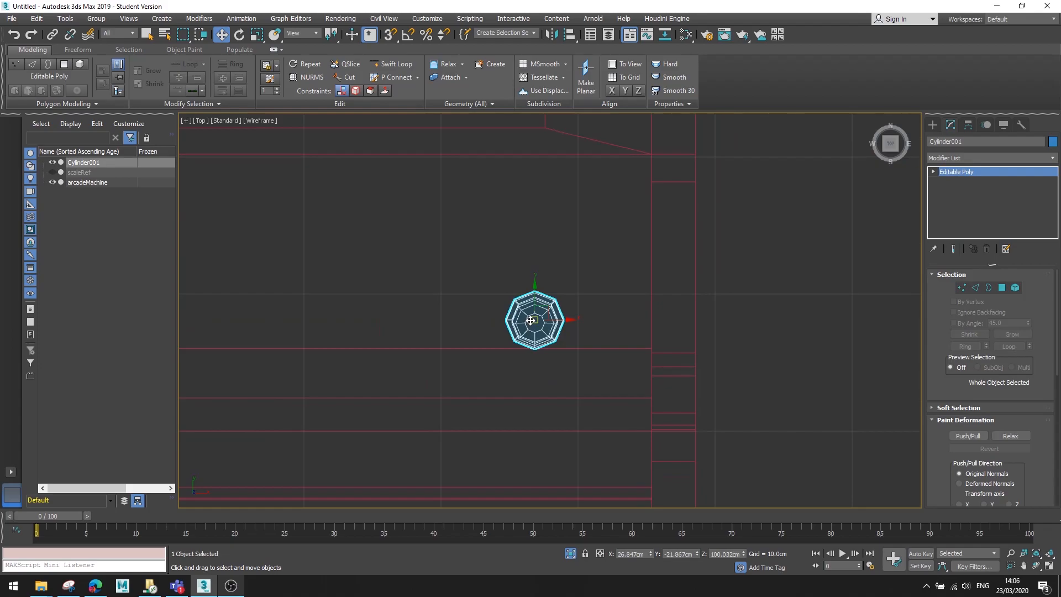
Clone the button as an instance named Cylinder002 and place it beside the original, towards the cabinet's centre and slightly forward.
key("ctrl+v")
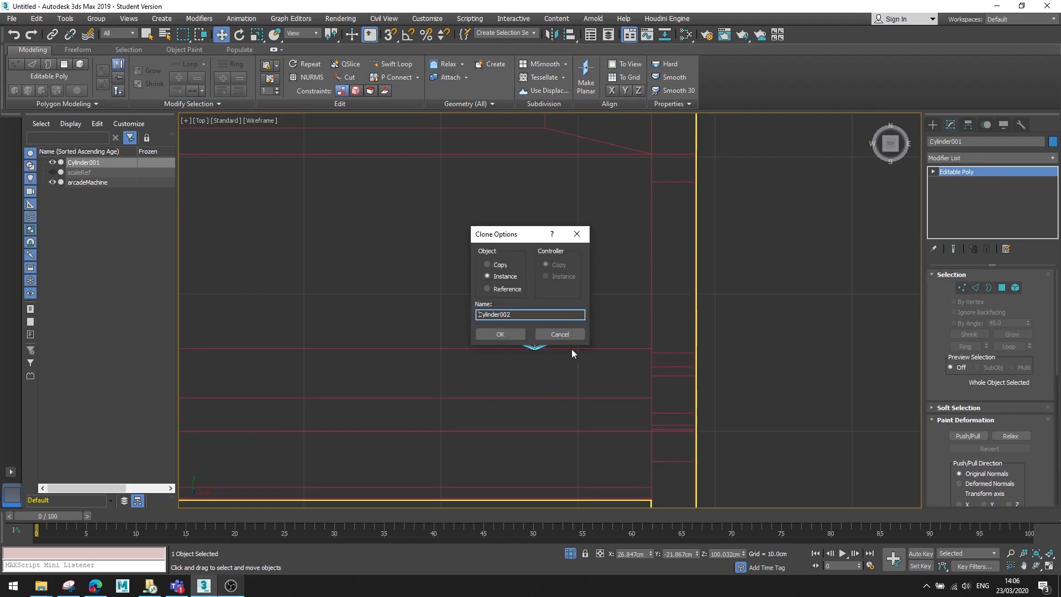
left_click(508, 336)
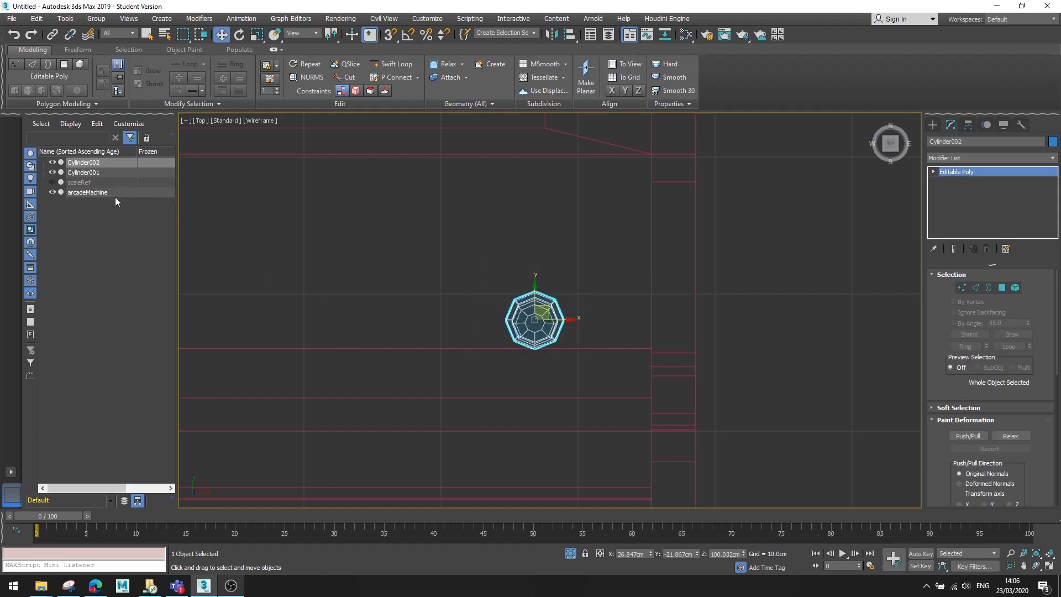
scroll(522, 324, "down", 2)
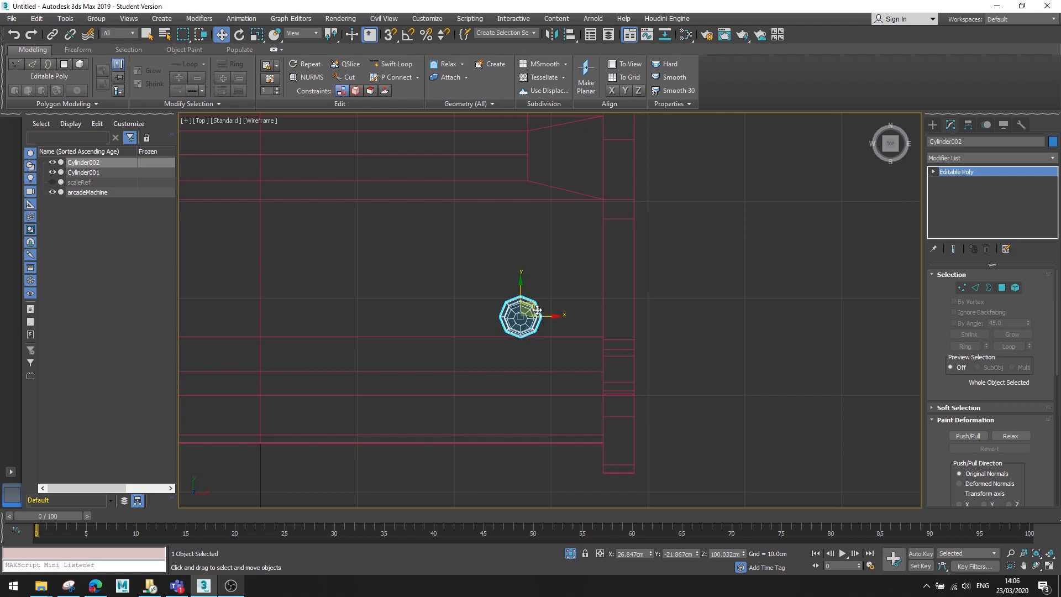
left_click_drag(528, 306, 483, 312)
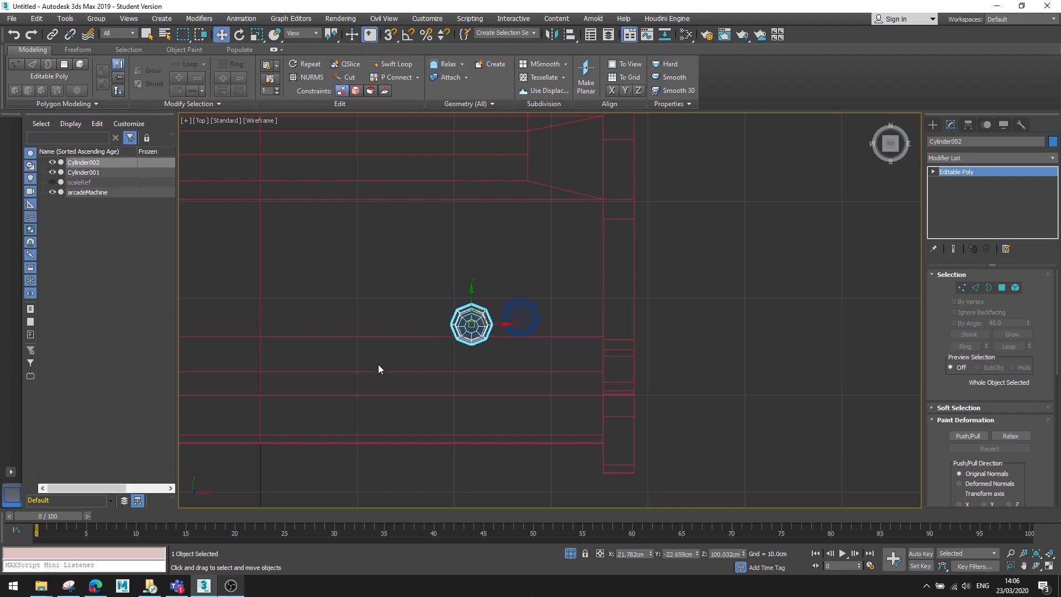
Switch to the browser and search Google Images for "arcade machine buttons".
left_click(90, 589)
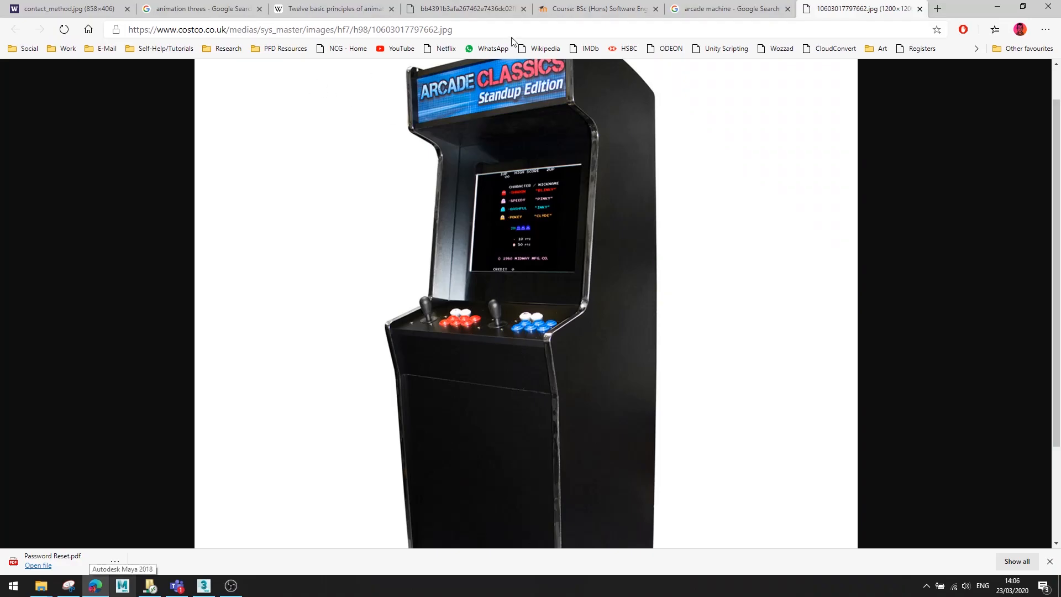
left_click(768, 12)
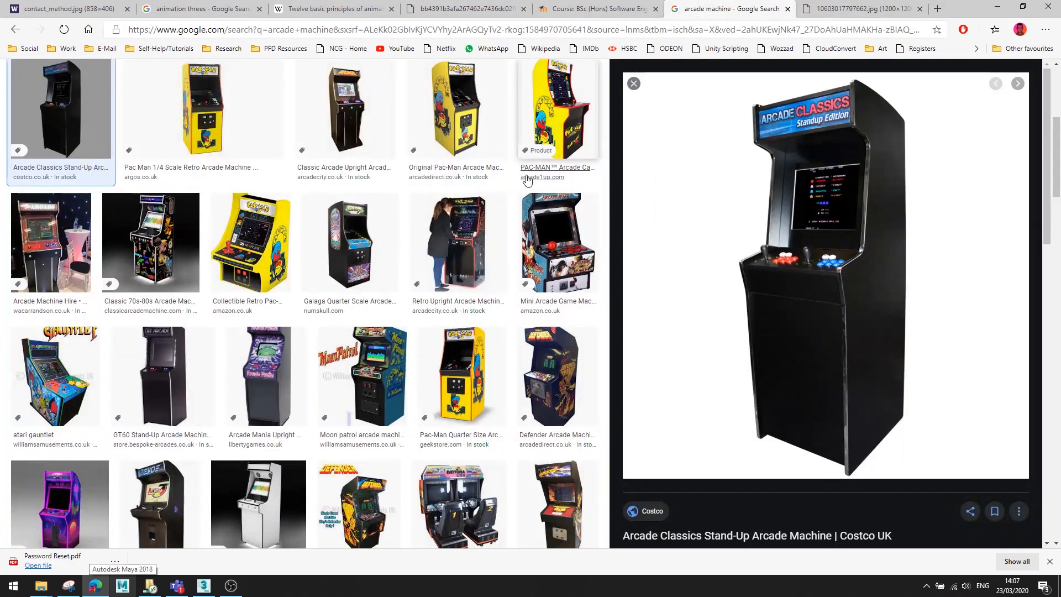
scroll(531, 175, "up", 5)
left_click(197, 87)
type("buttons")
key("Return")
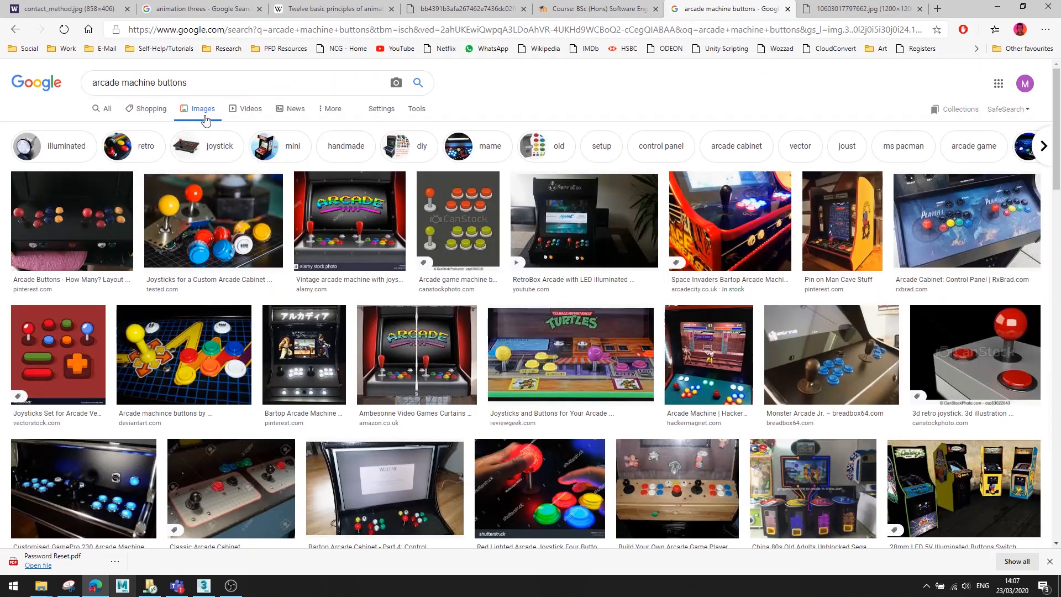
Examine button layouts in several control panel images, revisit the original arcade machine photo and return to 3ds Max.
left_click(99, 240)
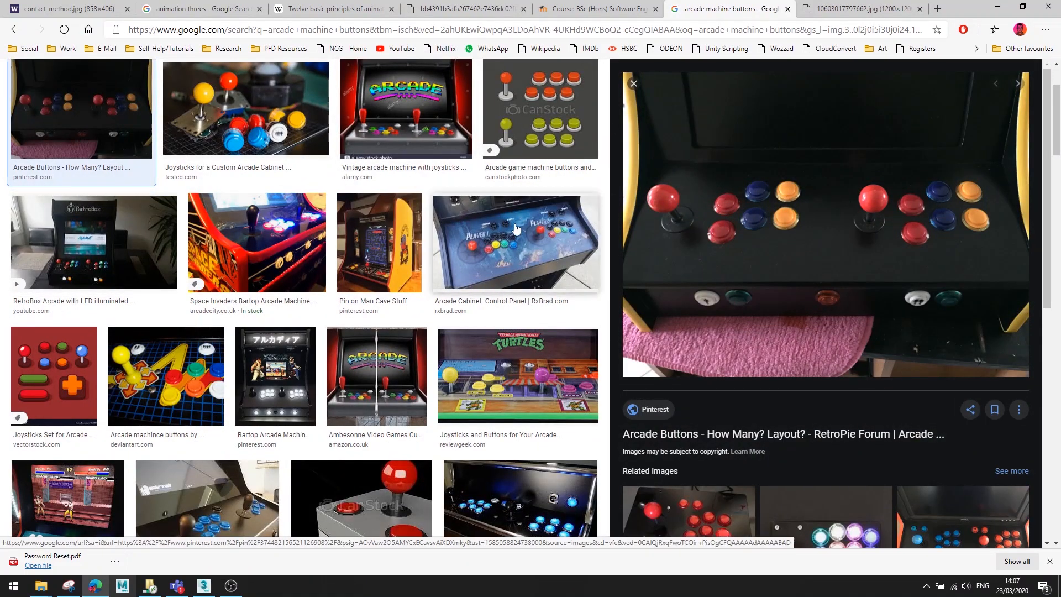
left_click(511, 243)
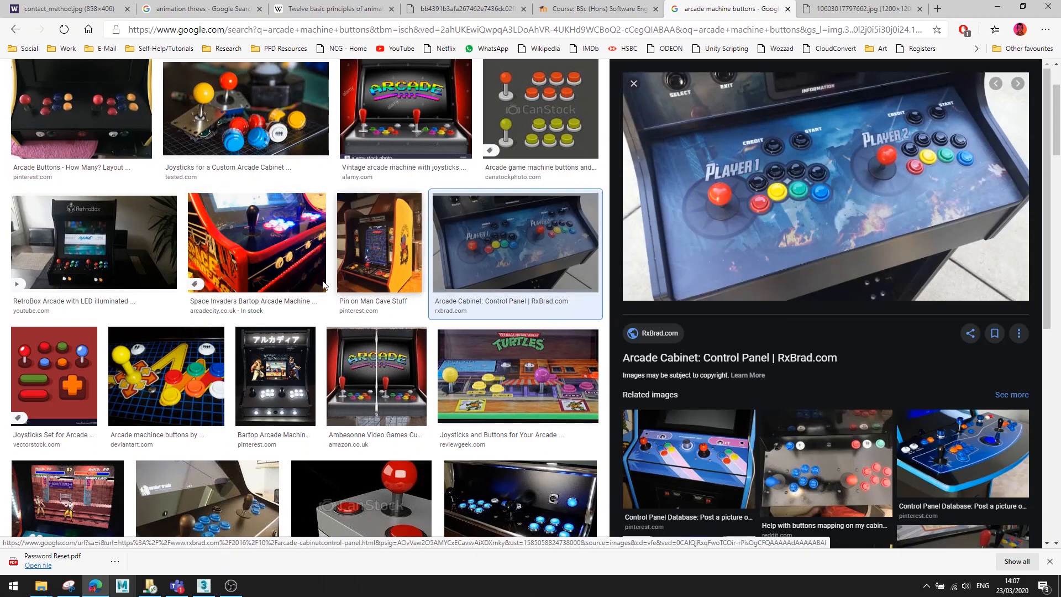
left_click(93, 271)
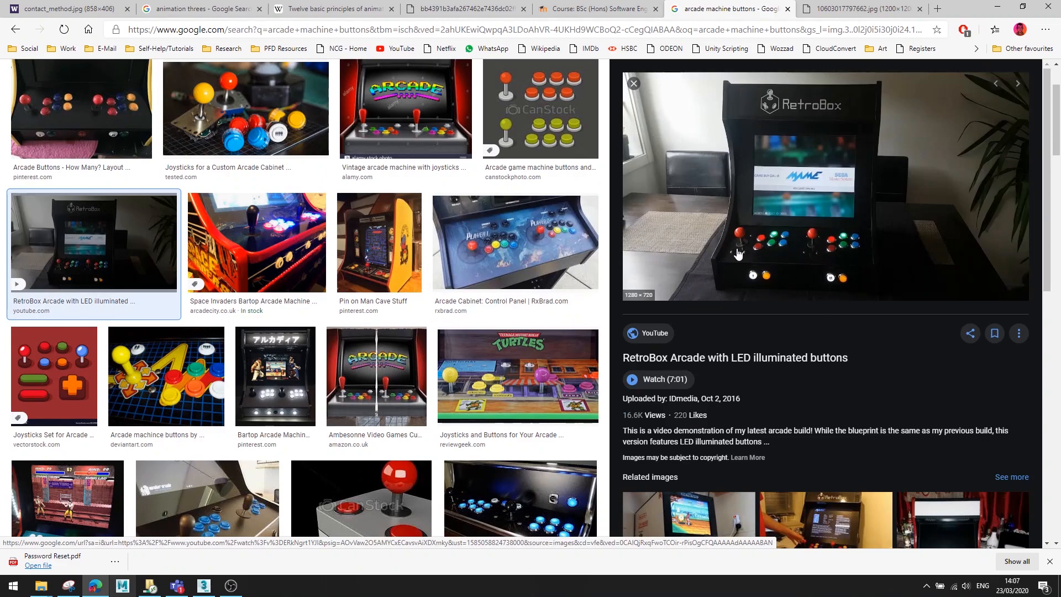
left_click(879, 4)
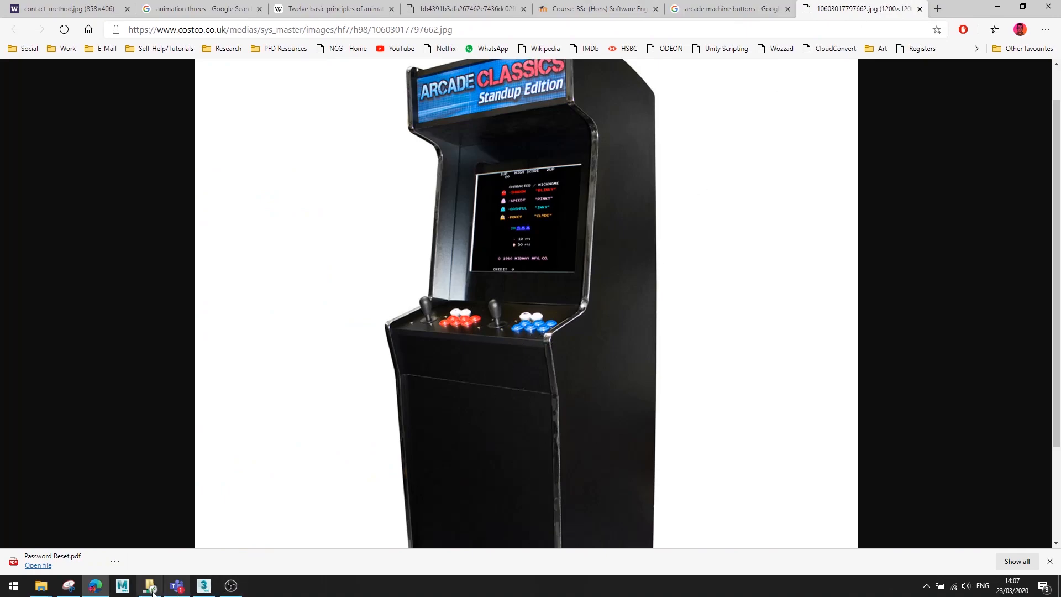
left_click(204, 585)
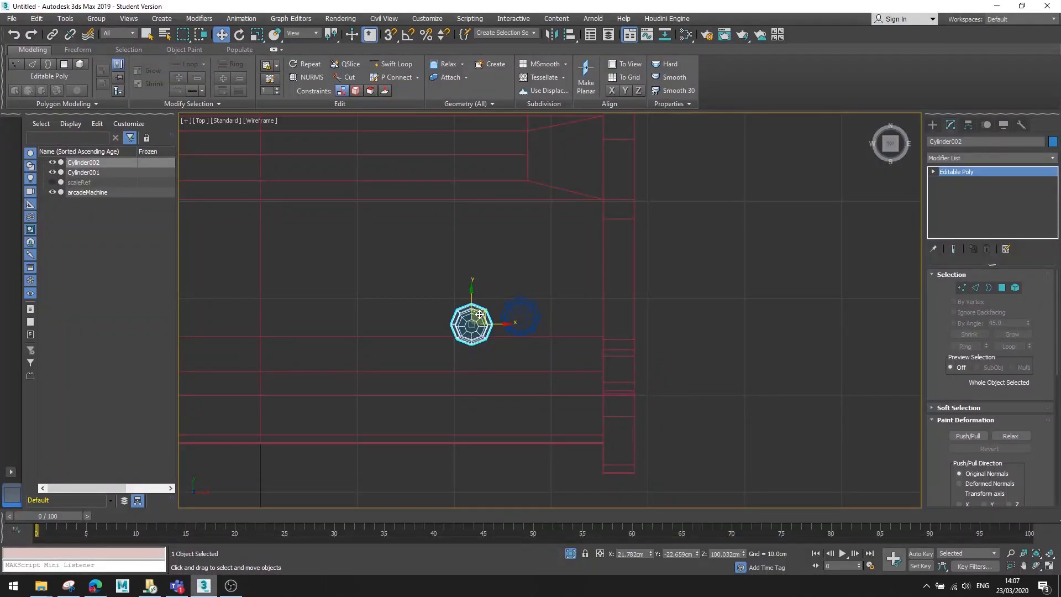
Clone the second button as Cylinder003 and place it further towards the cabinet's centre to continue the slanted row.
left_click_drag(484, 314, 427, 327)
left_click(500, 337)
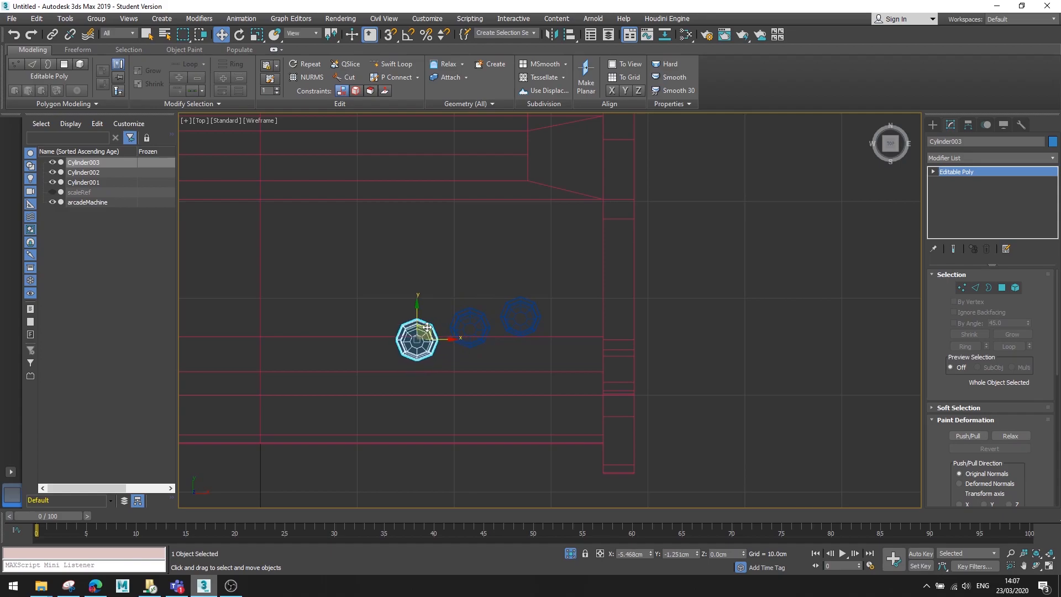
left_click_drag(426, 324, 424, 324)
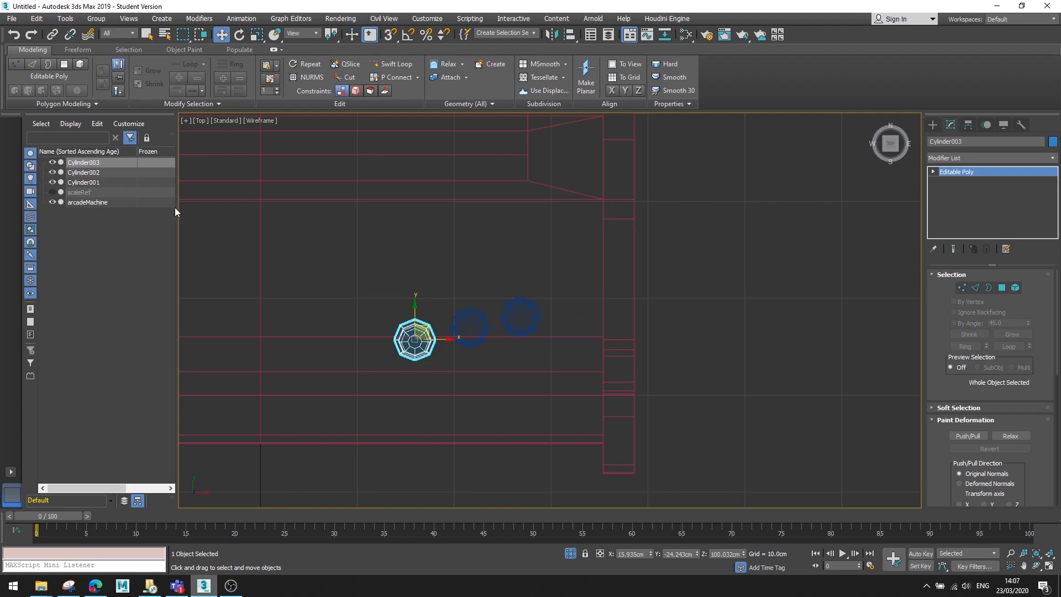
Select Cylinder001, Cylinder002 and Cylinder003 together and clone all three buttons in place.
left_click(76, 179, "shift")
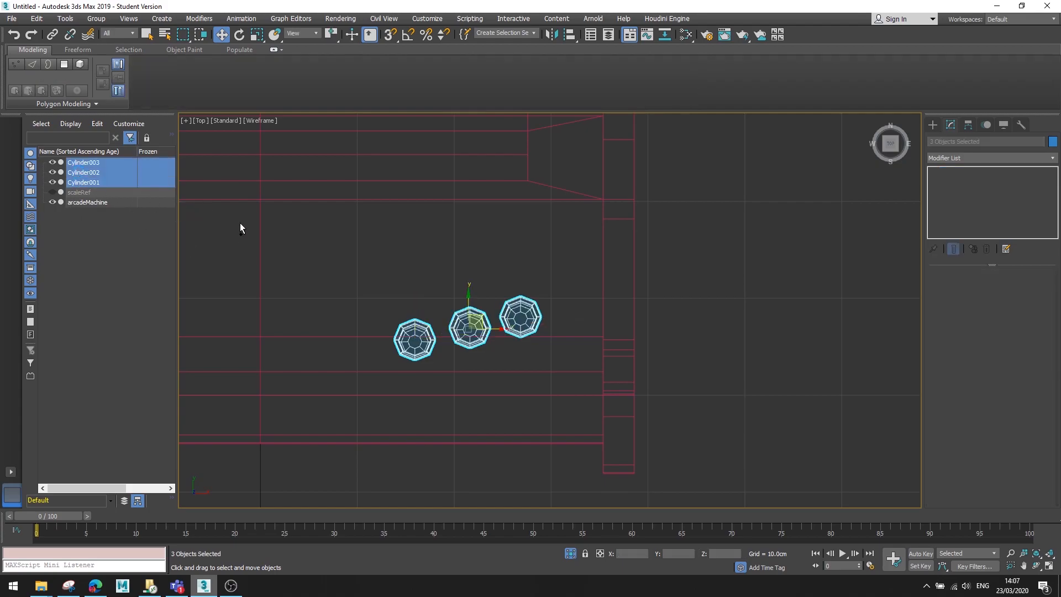
left_click_drag(469, 321, 470, 320, "shift")
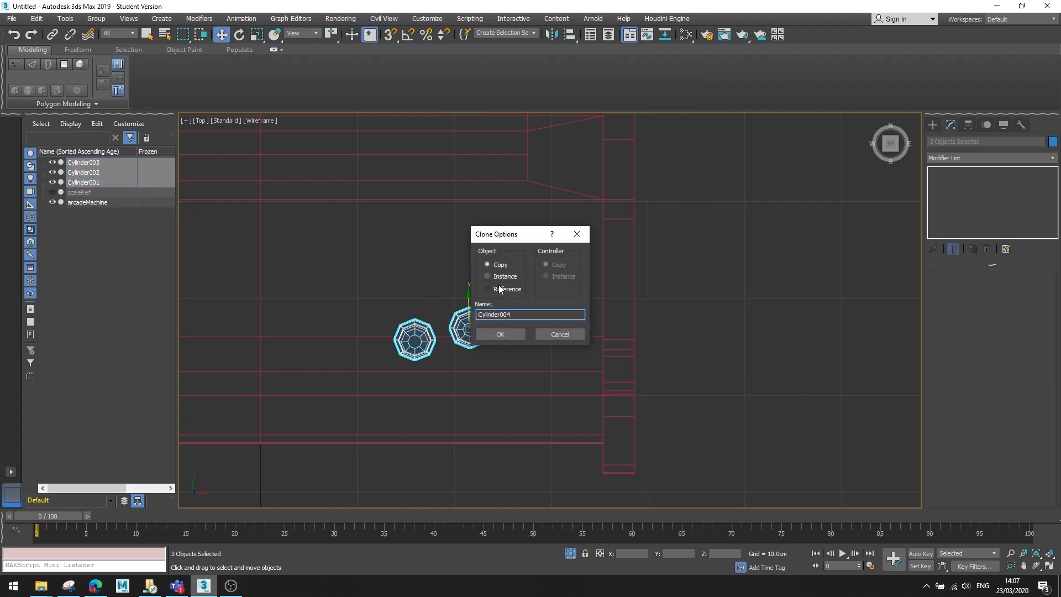
left_click(498, 334)
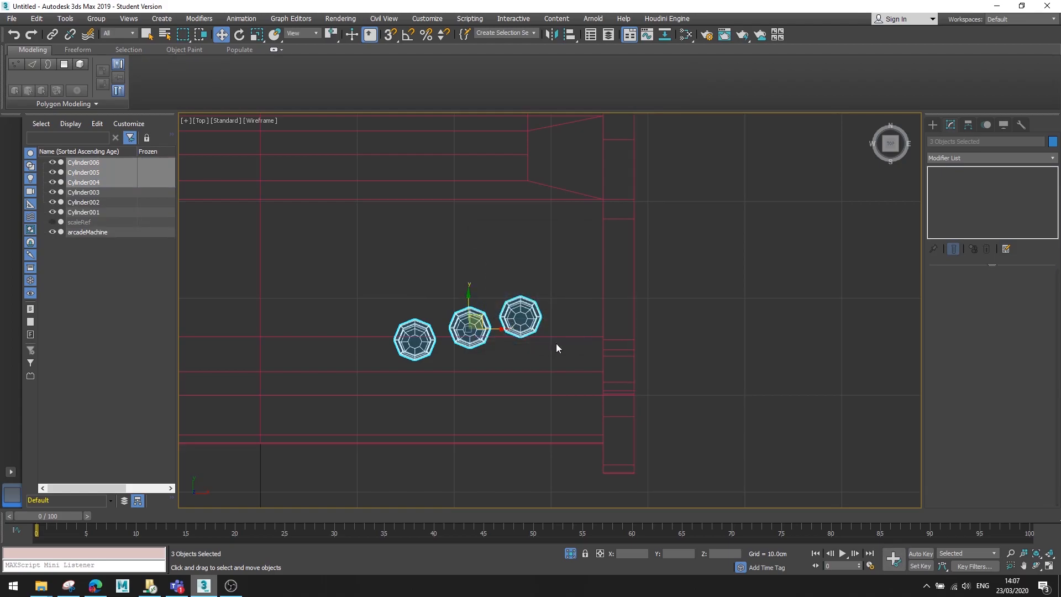
Move the three cloned buttons about 6.7 cm up the slope as a second row, and lower Cylinder005 and Cylinder004 onto the panel surface.
key("l")
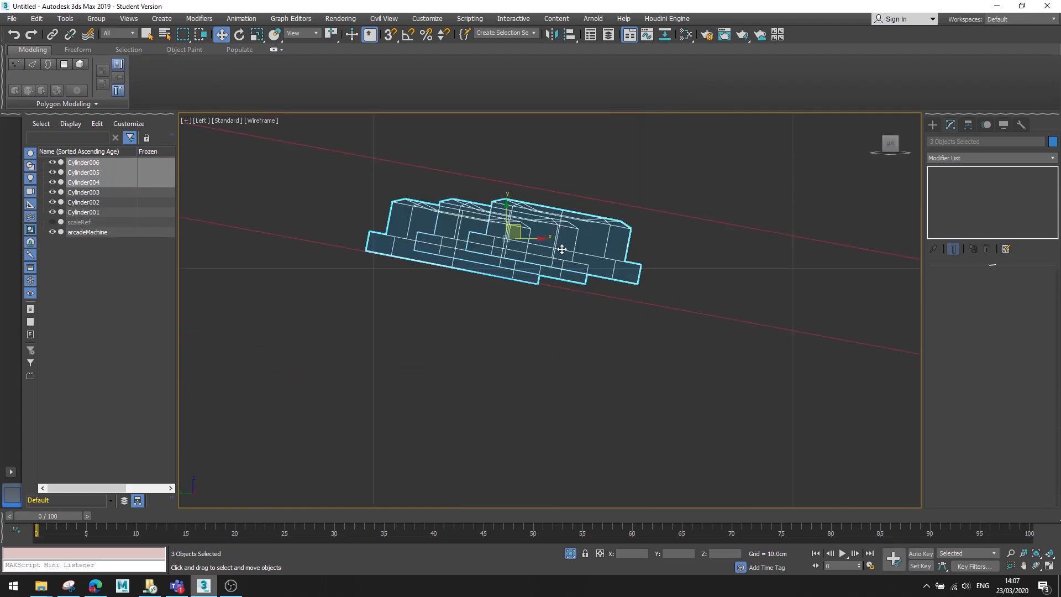
left_click_drag(534, 232, 336, 195)
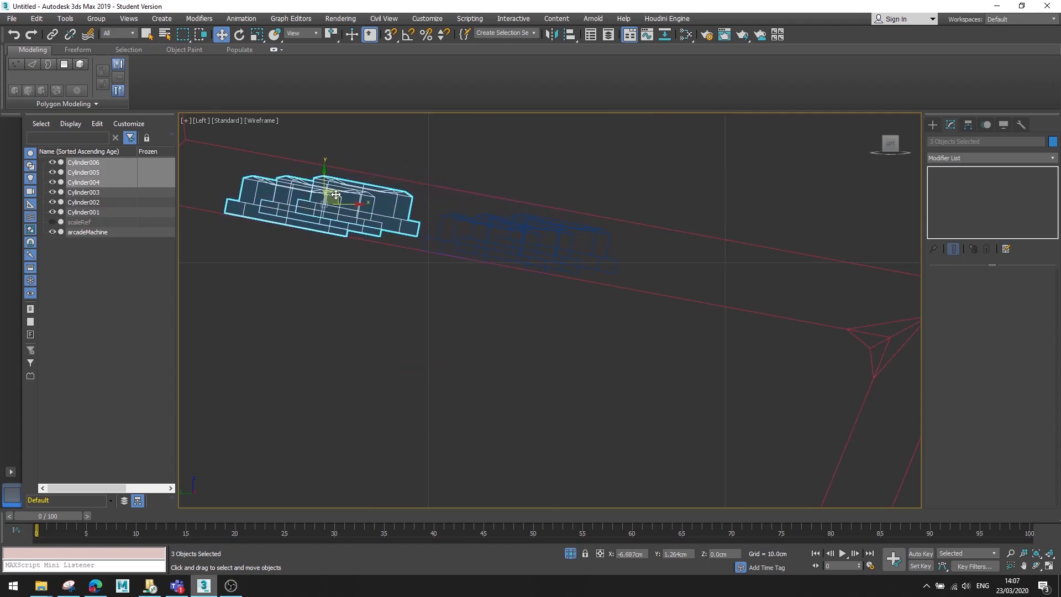
left_click(290, 205)
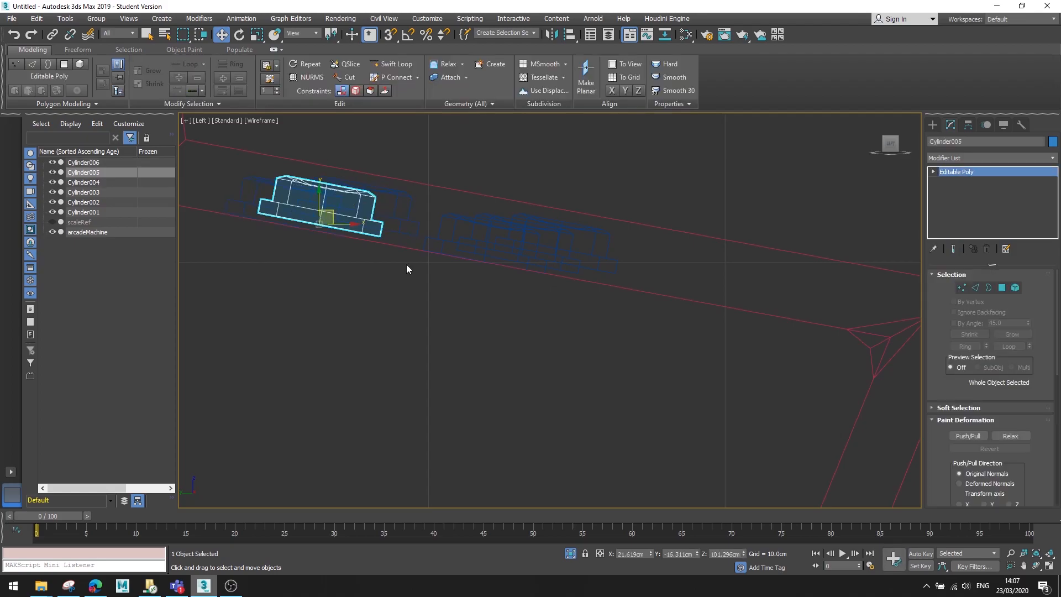
left_click_drag(320, 189, 315, 195)
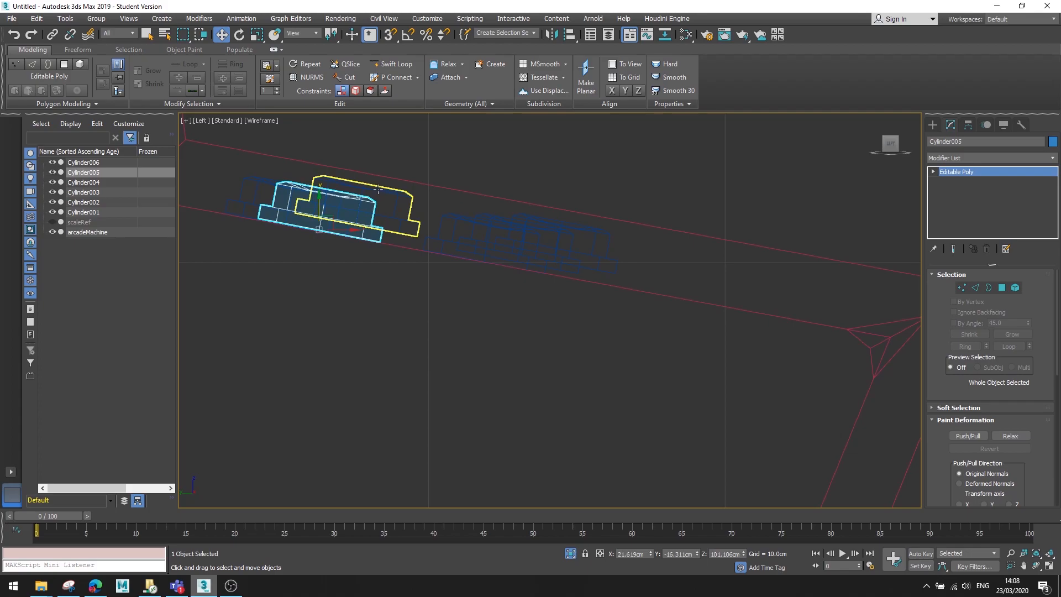
left_click(359, 188)
left_click(354, 199)
left_click(368, 191)
left_click_drag(356, 190, 356, 201)
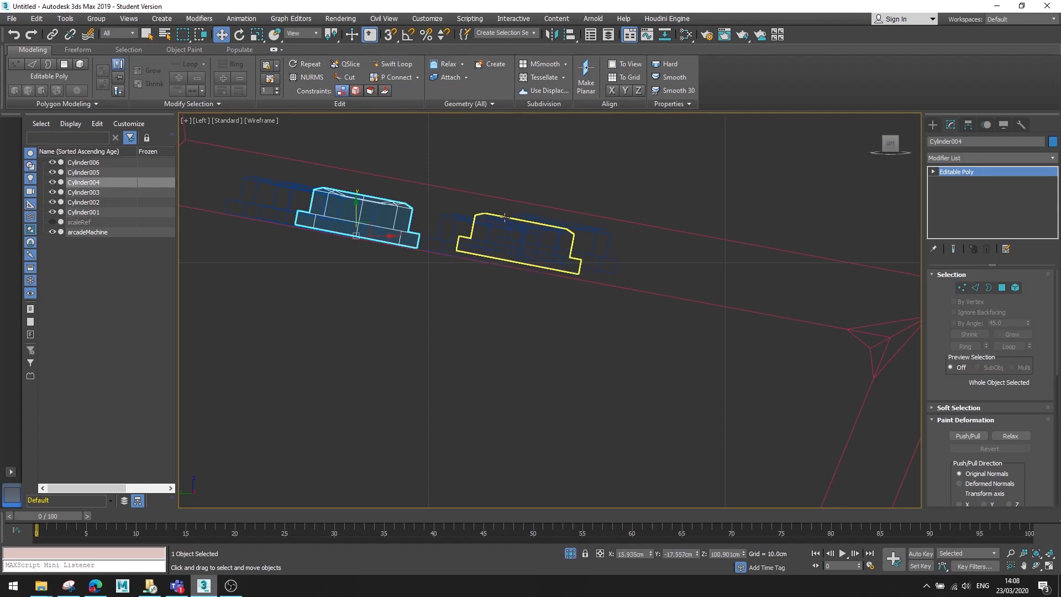
Lower Cylinder003 by about 0.4 cm to seat it on the sloped control panel.
left_click(507, 215)
left_click_drag(516, 225, 554, 240)
left_click(554, 231)
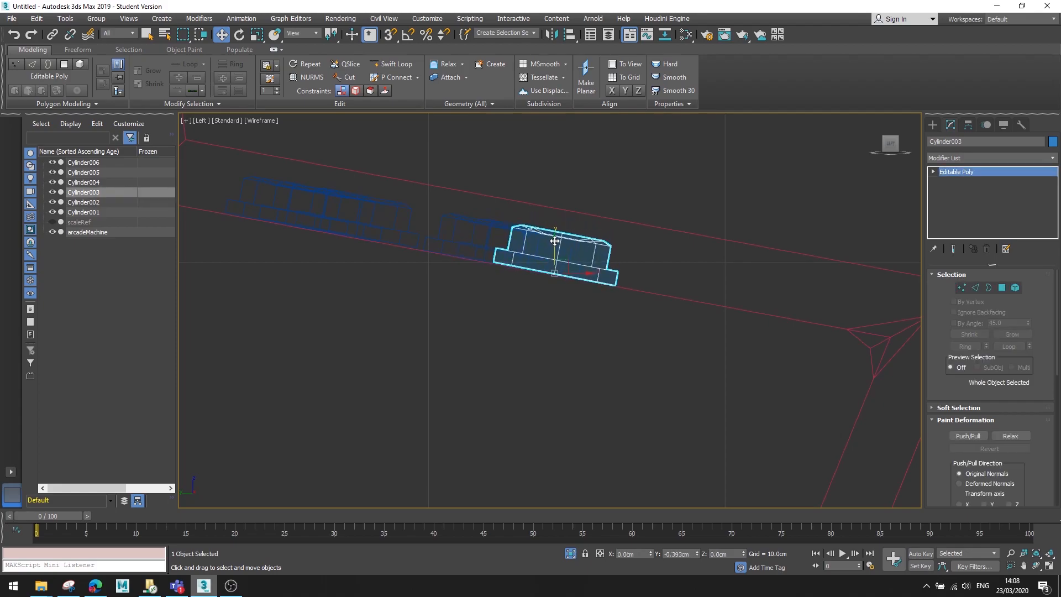
key("p")
mouse_move(621, 270)
middle_mouse_down("alt")
mouse_move(657, 223)
mouse_move(601, 252)
mouse_move(694, 221)
mouse_move(612, 255)
middle_mouse_up("alt")
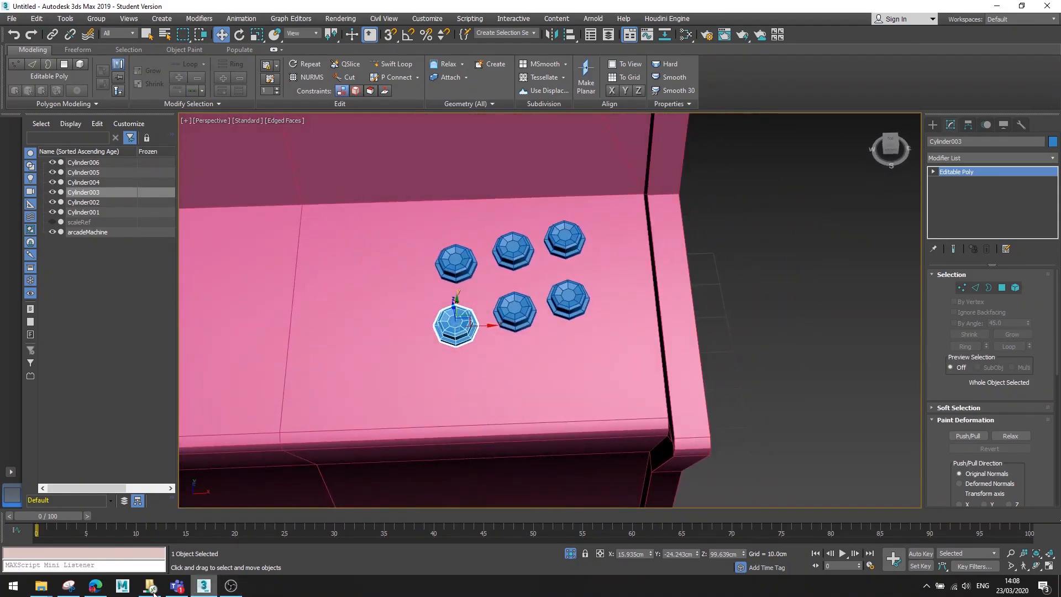
Switch to the browser, check the arcade machine photo and the button image results, and return to 3ds Max.
left_click(96, 585)
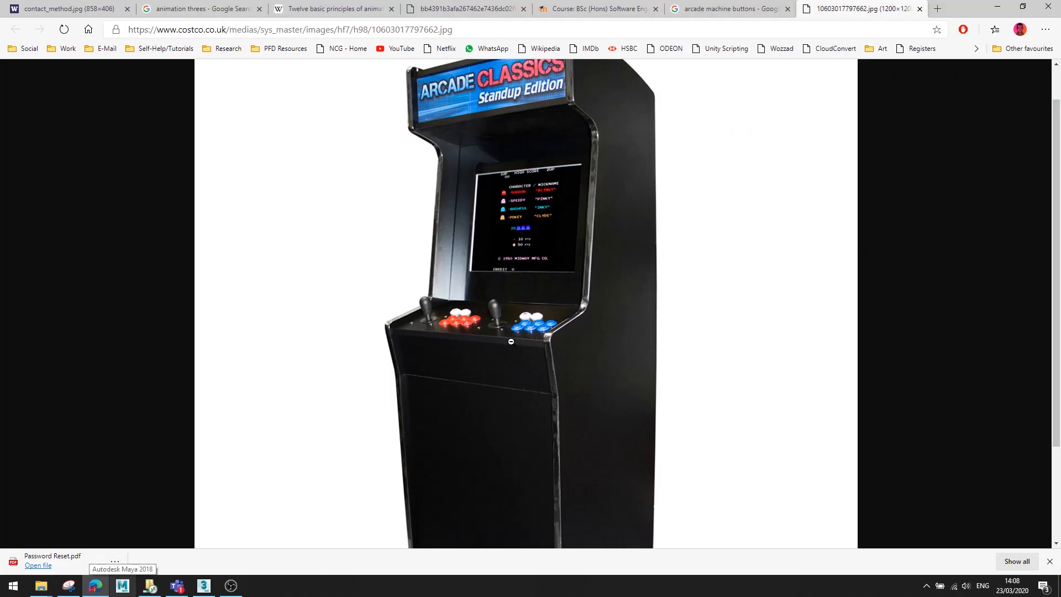
left_click(784, 15)
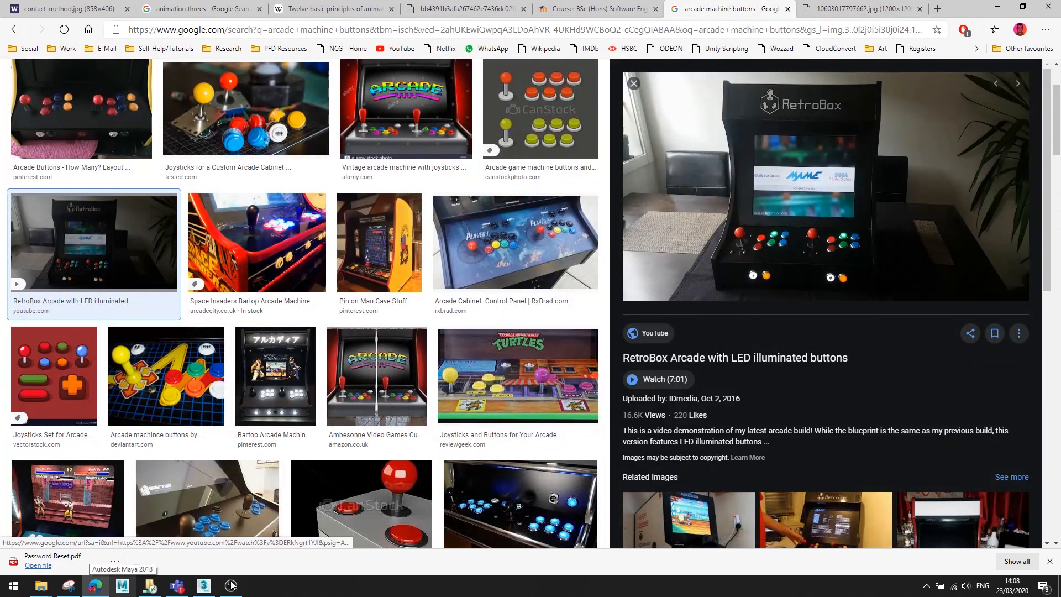
left_click(204, 586)
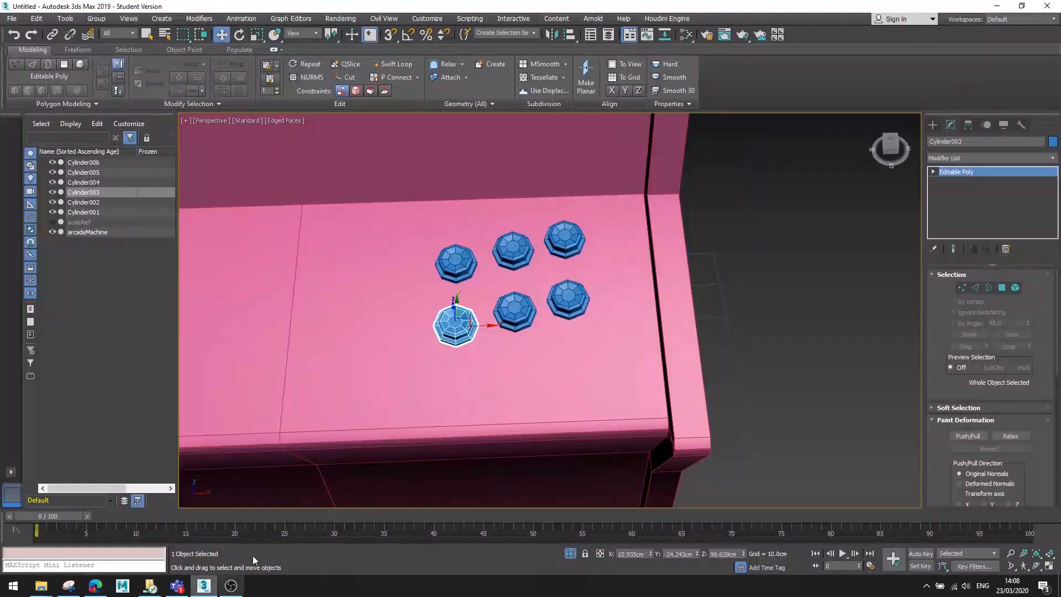
Select Cylinder004, Cylinder005 and Cylinder006 together and slide them down the slope, closer to the front row of buttons.
left_click(517, 250, "ctrl")
left_click(564, 238, "ctrl")
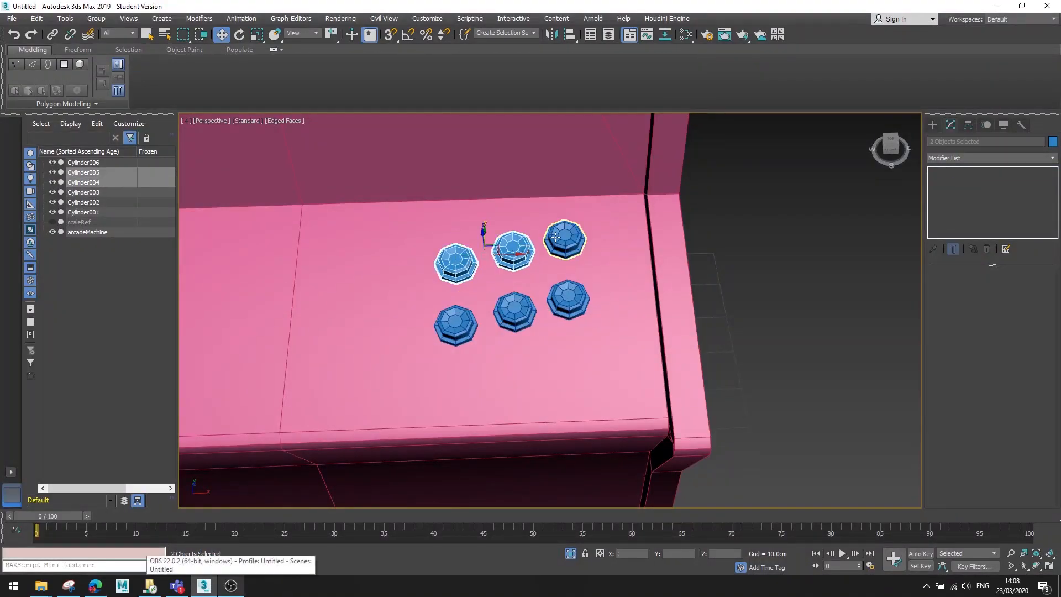
key("l")
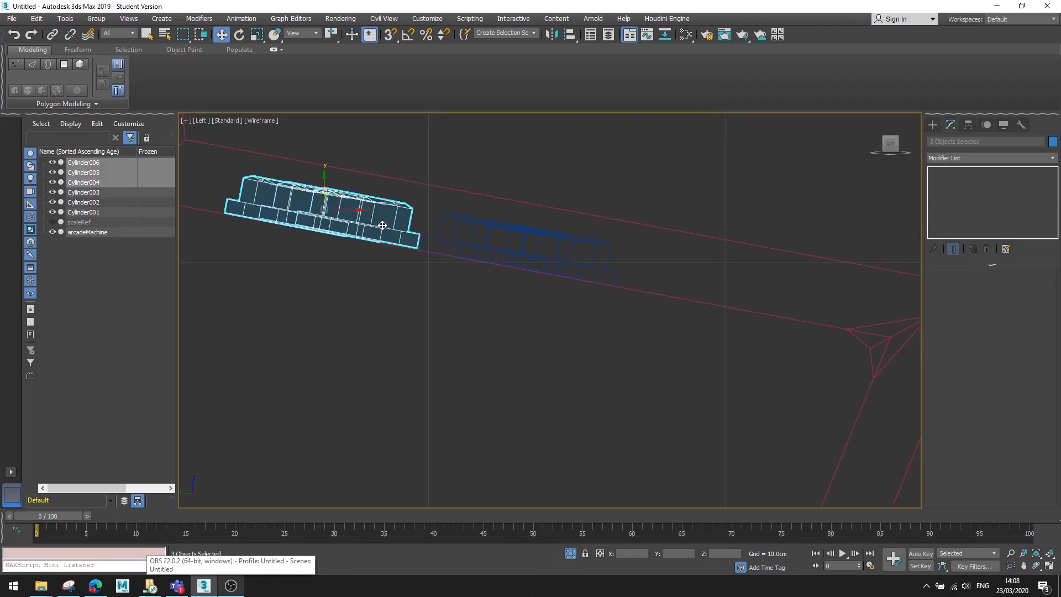
left_click_drag(340, 199, 379, 205)
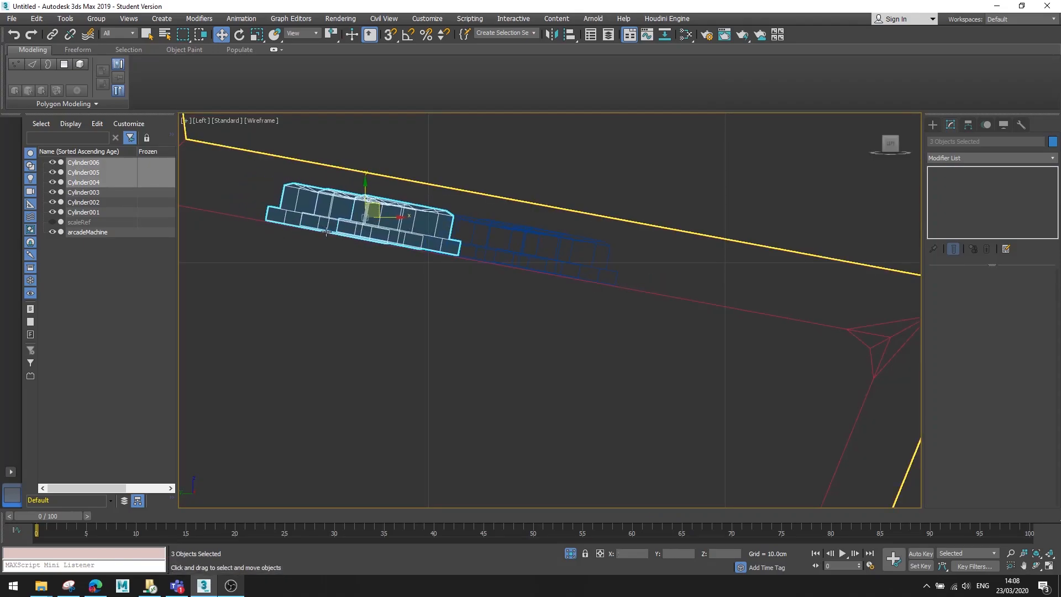
key("p")
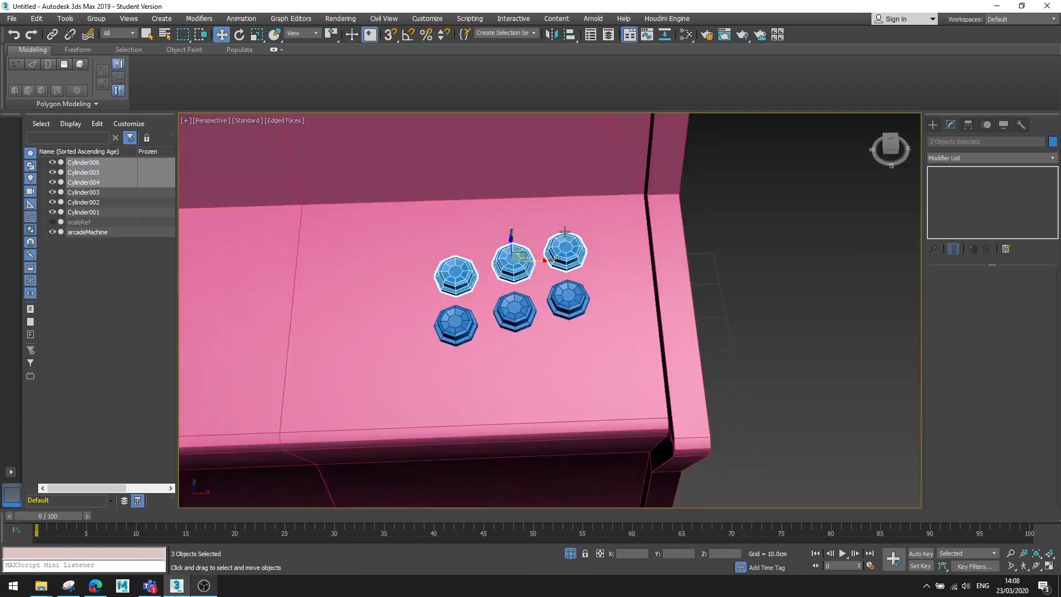
middle_click_drag(587, 260, 677, 294, "alt")
left_click(794, 291)
scroll(495, 347, "down", 4)
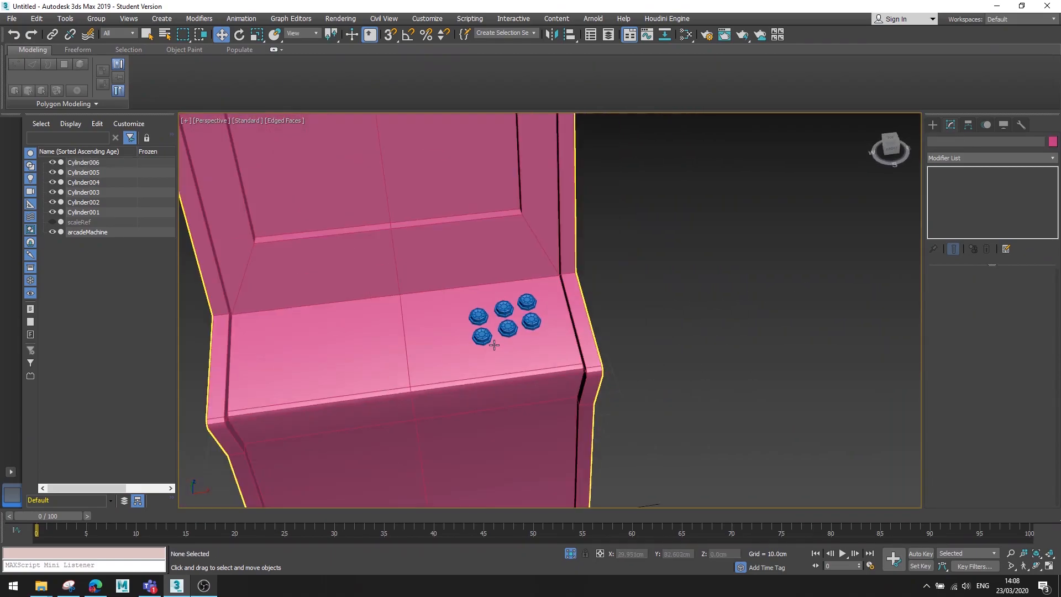
Clone all six buttons and move the copies about 33.7 cm along negative X onto the panel's other half.
left_click(92, 212)
left_click(82, 162, "shift")
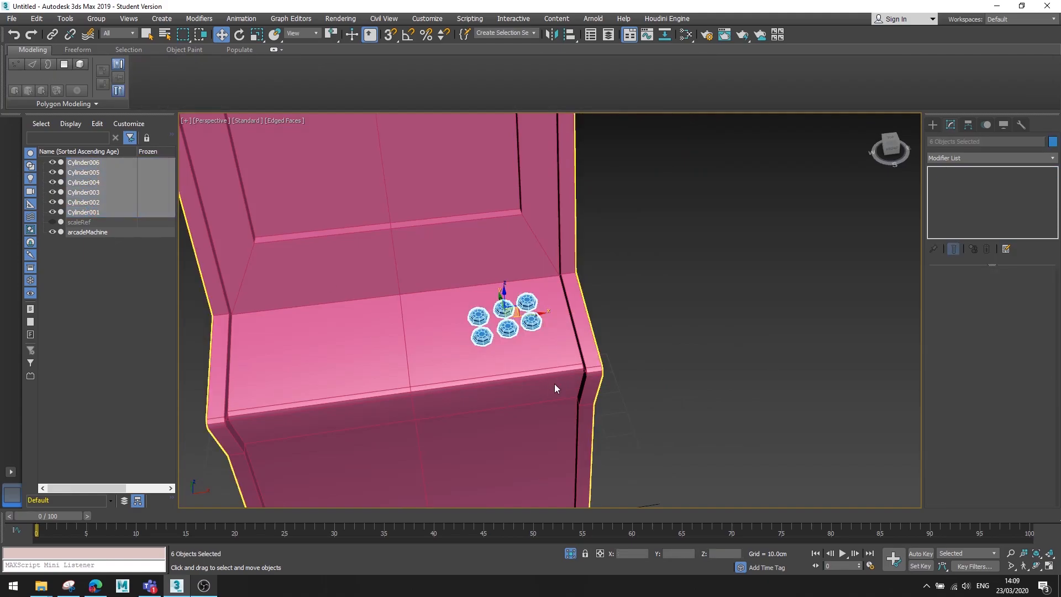
key("ctrl+v")
left_click(508, 334)
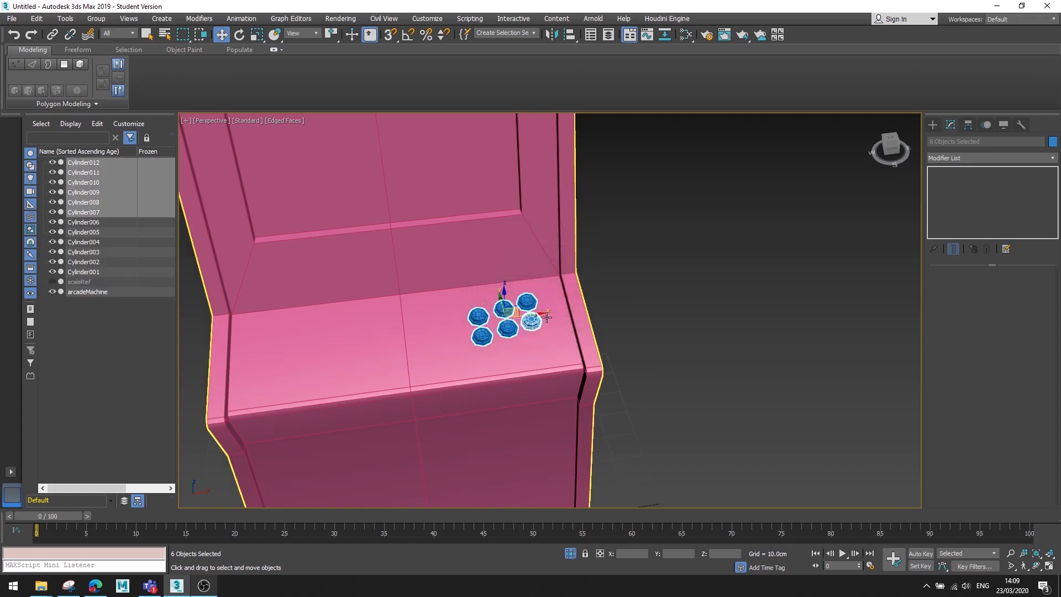
left_click_drag(546, 319, 383, 350)
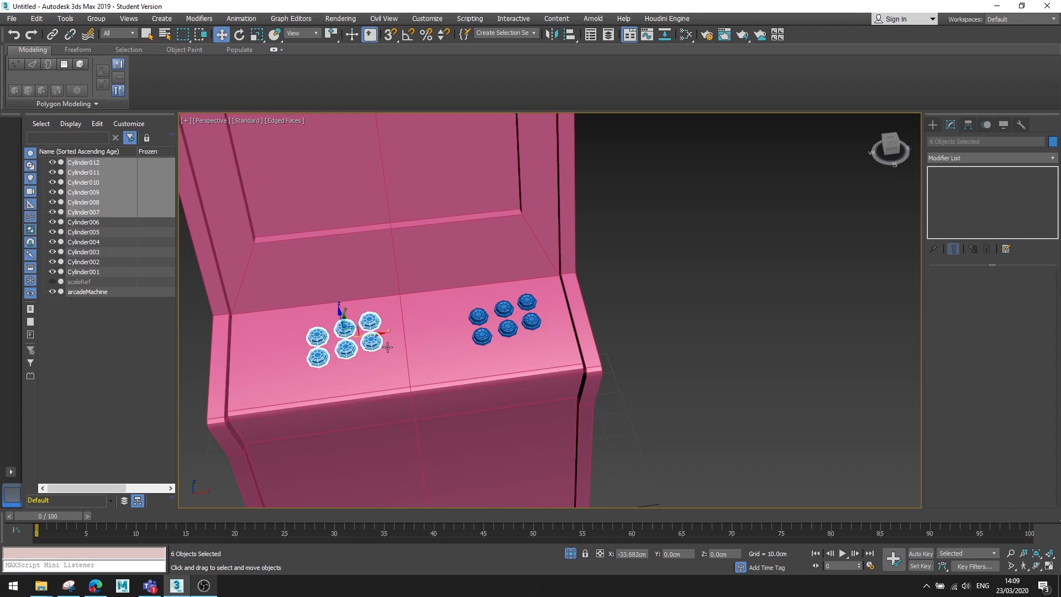
Select the original six buttons, Cylinder001 to Cylinder006, and shift them slightly outward towards the nearer side panel.
left_click(478, 316)
left_click(502, 308, "ctrl")
left_click(518, 304, "ctrl")
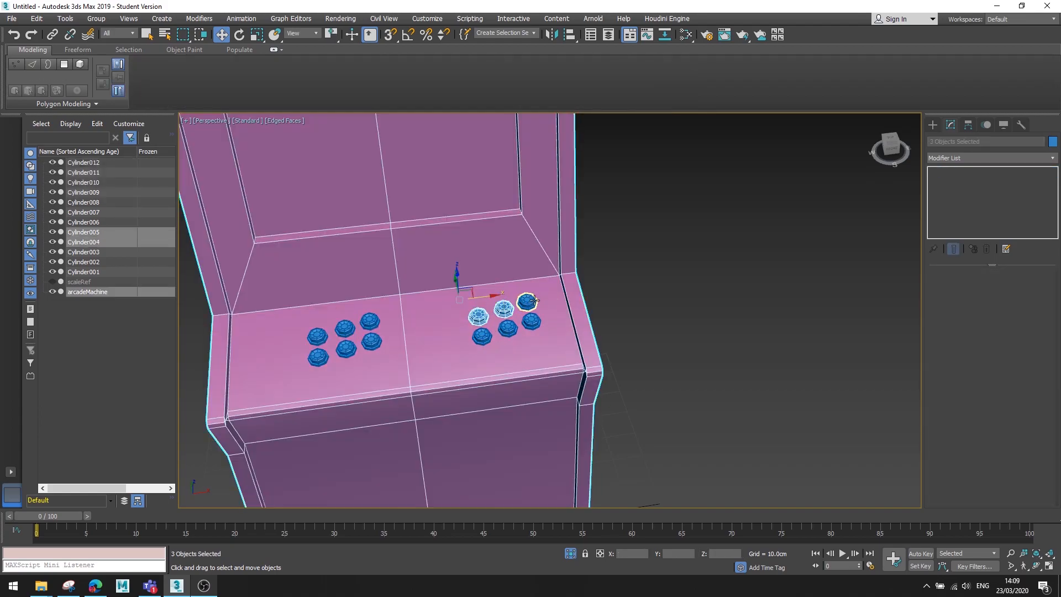
left_click(550, 294, "ctrl")
left_click(526, 301, "ctrl")
left_click(530, 321, "ctrl")
left_click(507, 328, "ctrl")
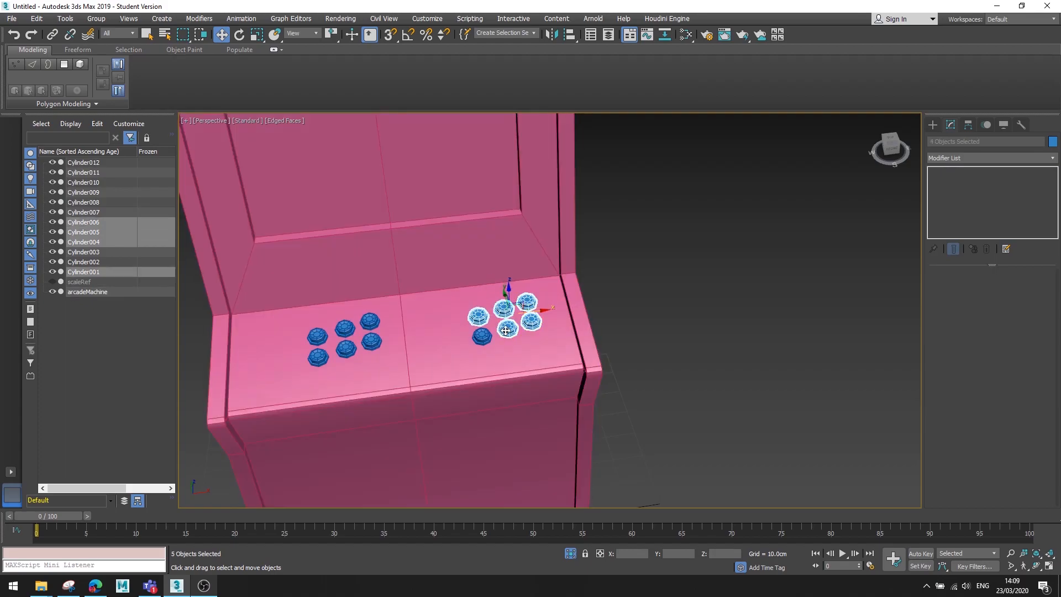
left_click(482, 336, "ctrl")
left_click_drag(488, 338, 494, 337)
left_click(633, 321)
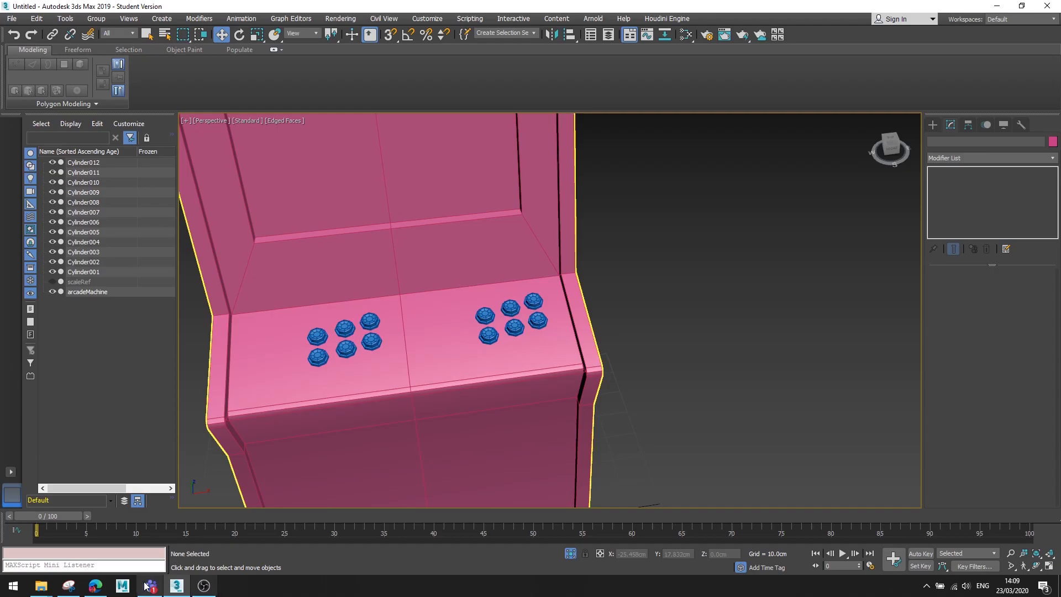
Check the joystick and button reference images in the browser, and return to 3ds Max to view the whole cabinet.
left_click(95, 585)
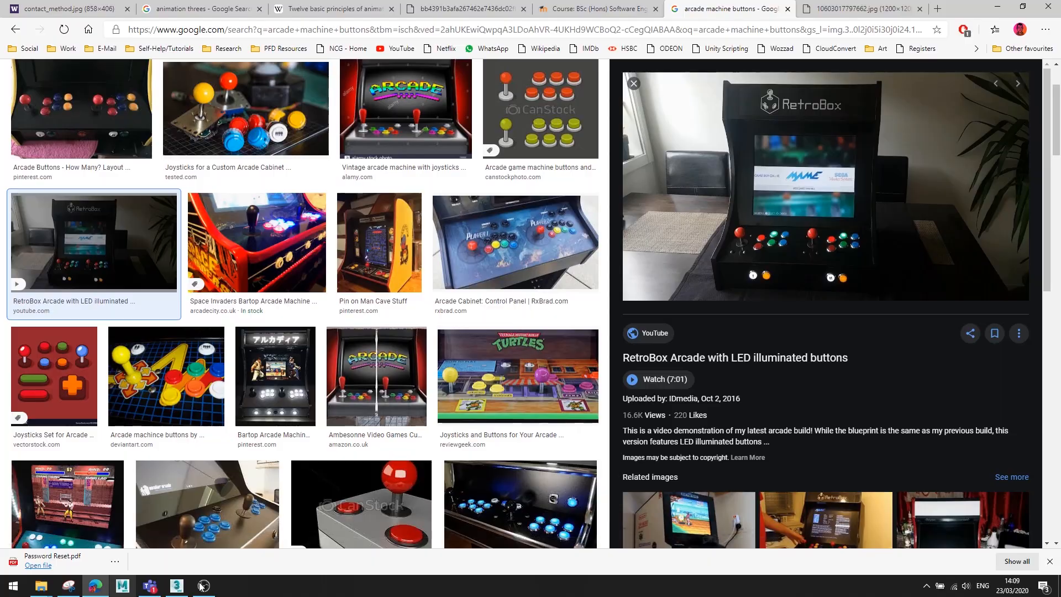
left_click(177, 584)
middle_click_drag(594, 347, 544, 298, "alt")
scroll(561, 336, "down", 5)
middle_click_drag(613, 332, 576, 326, "alt")
Create a sphere of about 2.26 cm radius in front of the arcade machine for the joystick's ball.
left_click(933, 126)
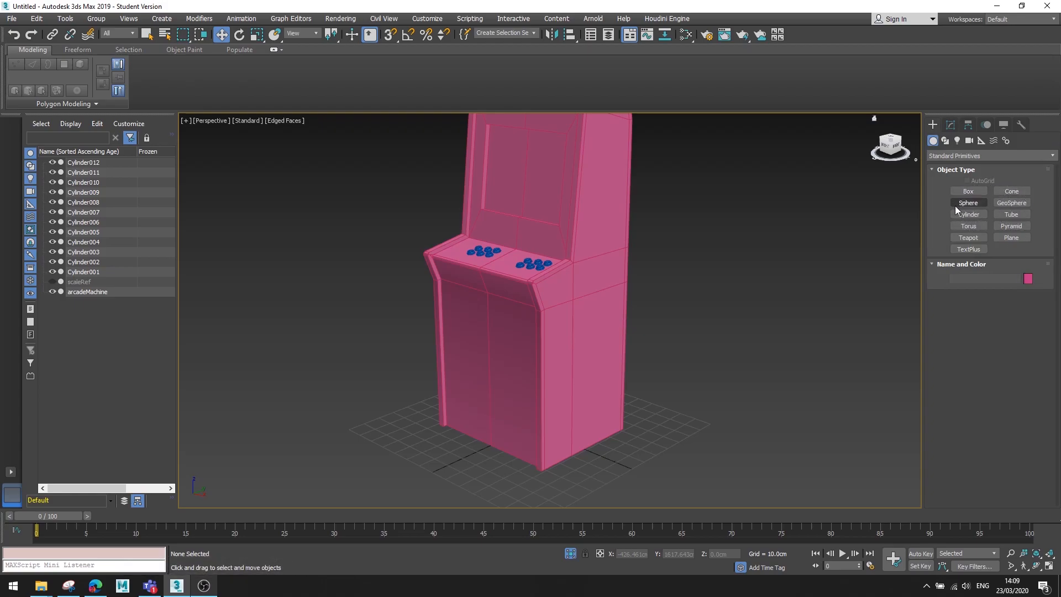
left_click(984, 203)
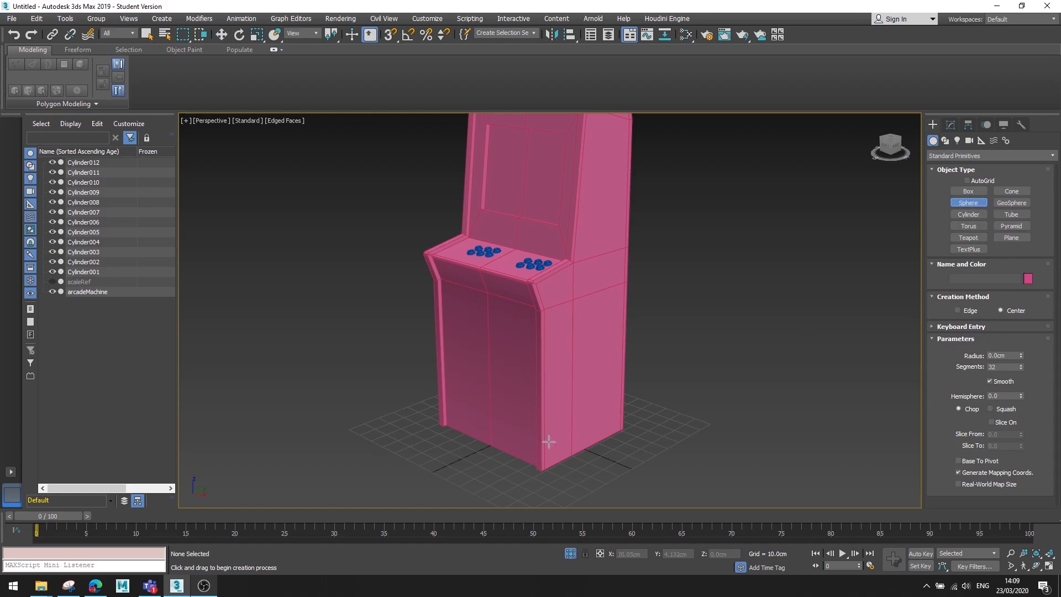
scroll(507, 391, "up", 5)
left_click_drag(462, 390, 504, 72)
key("w")
scroll(466, 396, "down", 4)
middle_click_drag(387, 221, 482, 239, "alt")
middle_click_drag(481, 239, 599, 370)
scroll(598, 309, "up", 5)
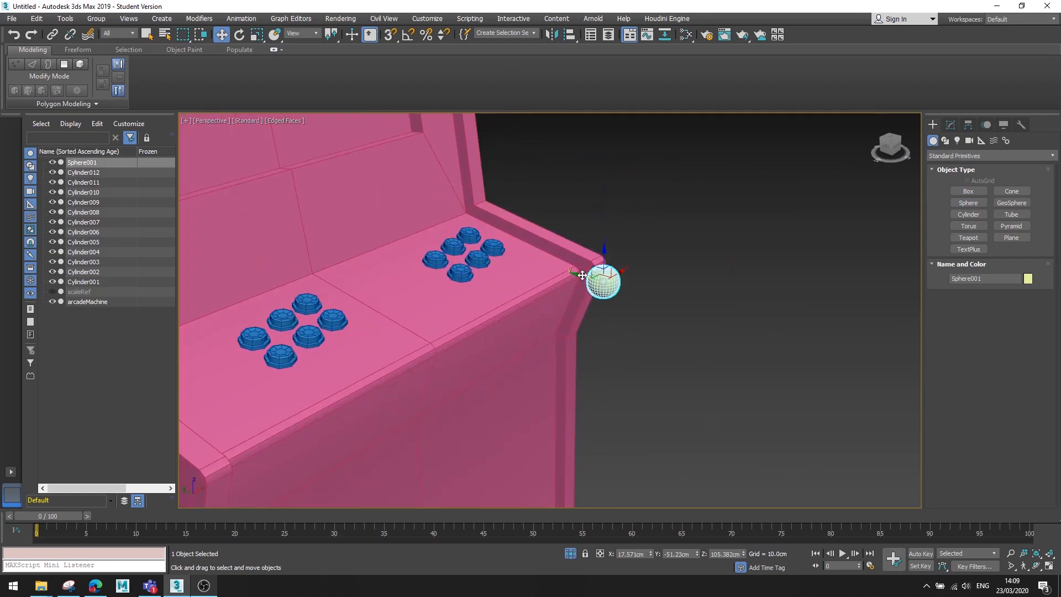
Move the sphere over the control panel, between the cabinet's centre line and the original button group.
left_click_drag(575, 277, 416, 241)
middle_click_drag(417, 241, 464, 248, "alt")
scroll(388, 259, "up", 5)
Set the sphere's radius to 1.5 cm and its segments to 12.
left_click(950, 125)
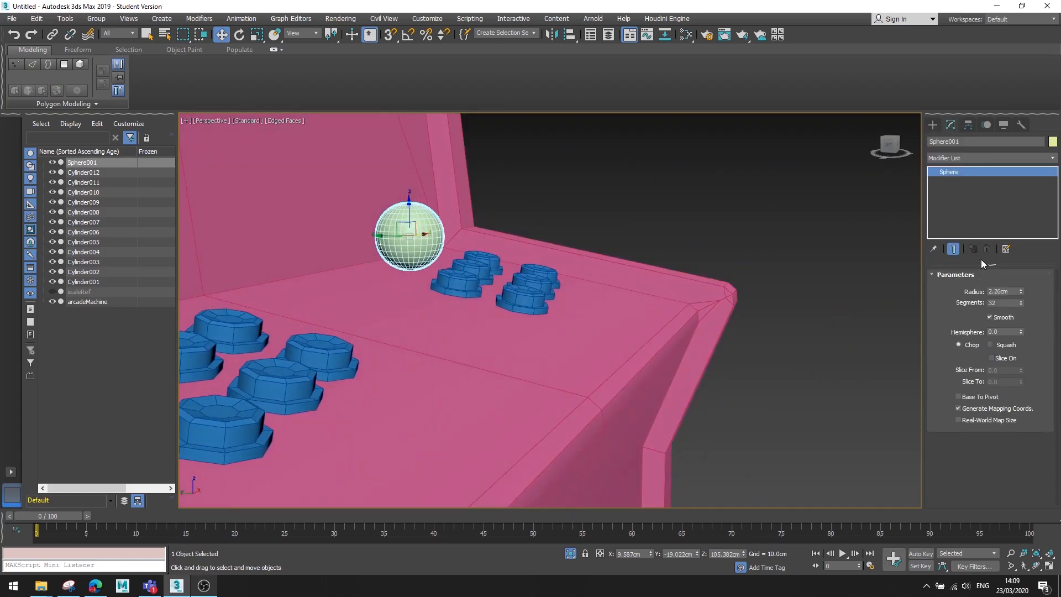
left_click_drag(1022, 294, 931, 303)
type("2")
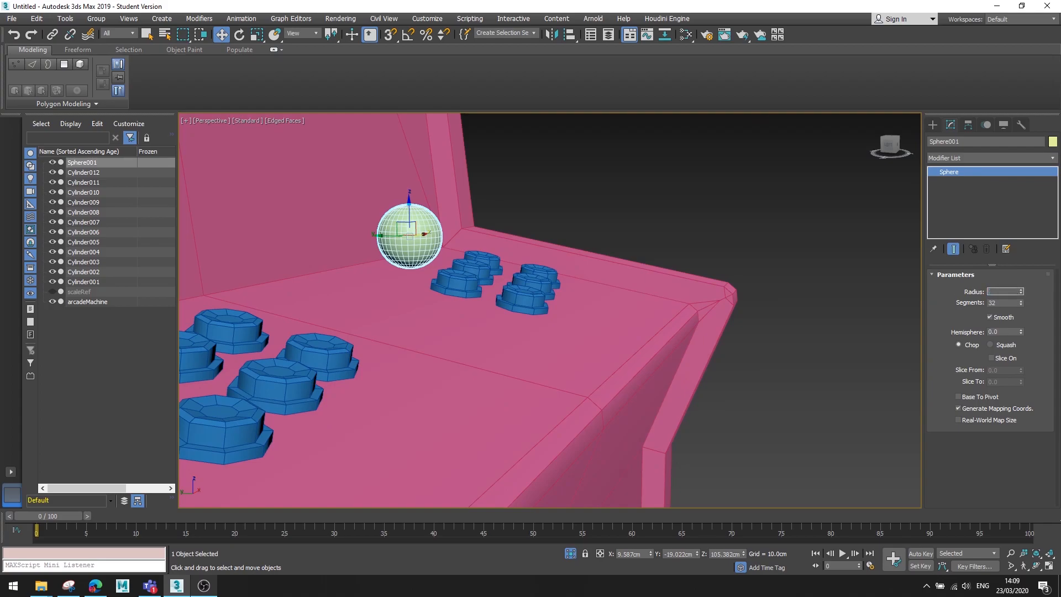
type(".5")
key("Return")
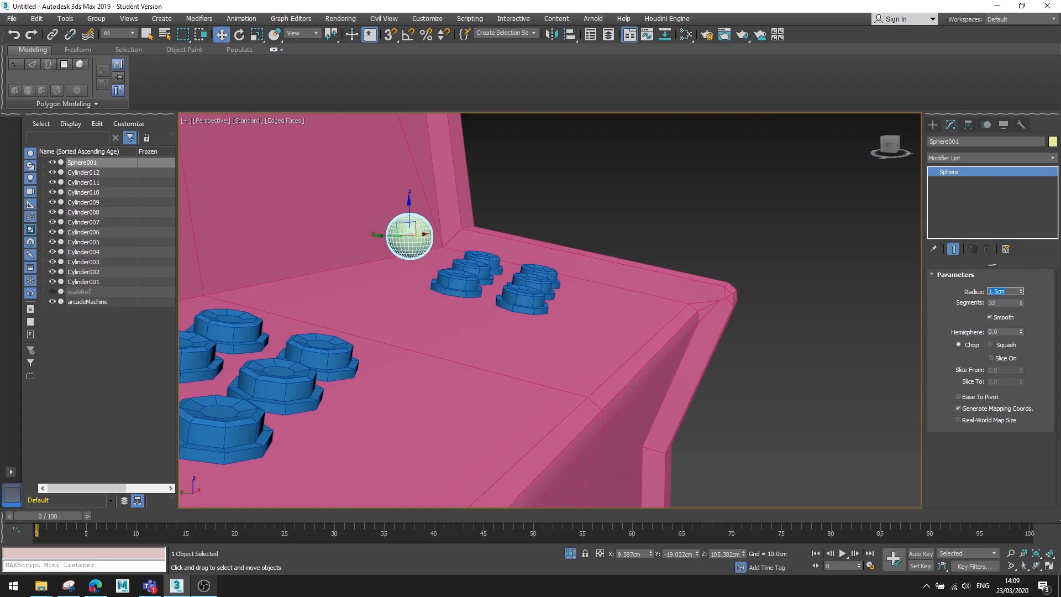
middle_click_drag(901, 313, 543, 325, "alt")
double_click(1014, 302)
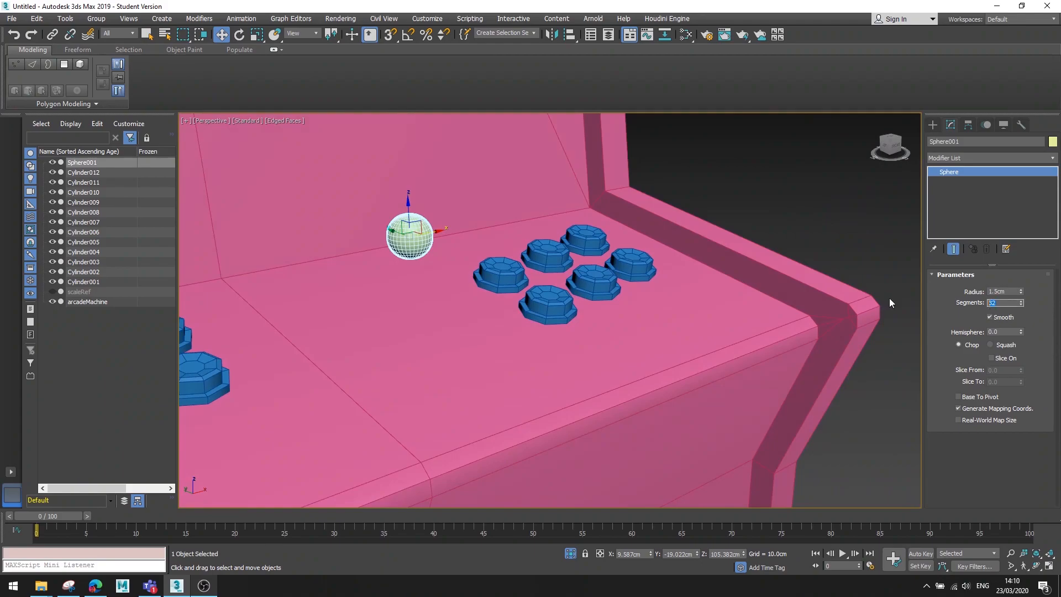
type("12")
key("Return")
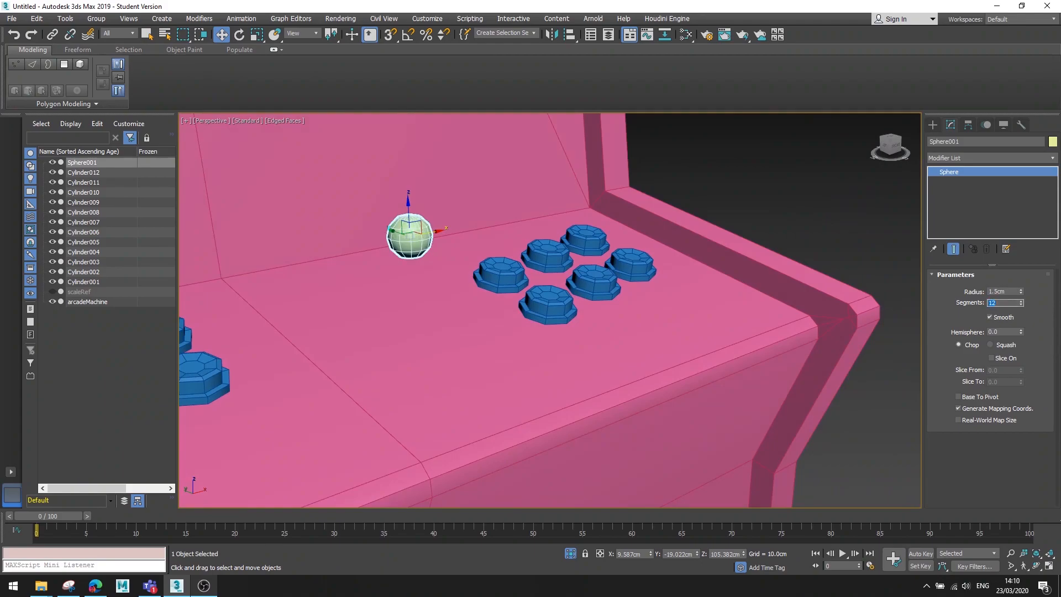
Convert the sphere to an Editable Poly.
middle_click_drag(694, 329, 660, 351, "alt")
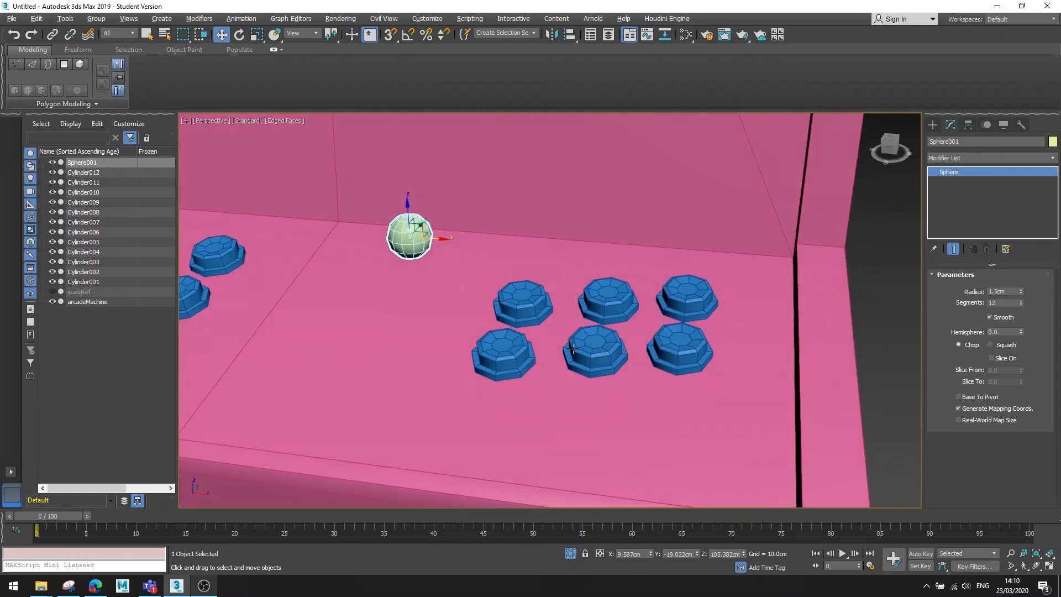
right_click(398, 239)
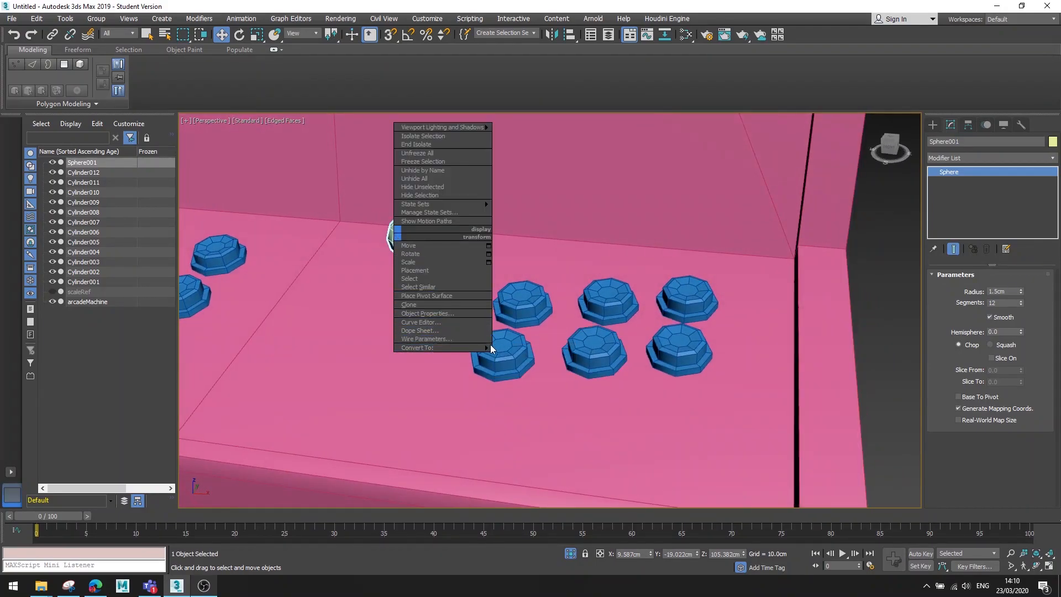
mouse_move(495, 346)
left_click(533, 356)
Isolate the sphere from the rest of the scene.
middle_click_drag(330, 236, 422, 225, "alt")
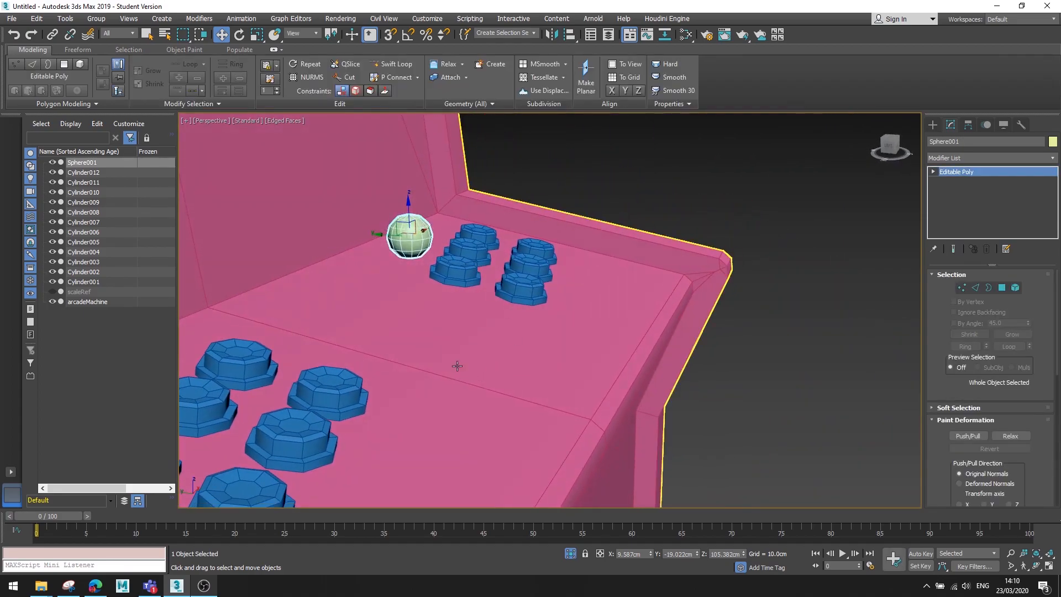
scroll(406, 245, "up", 4)
middle_click_drag(406, 240, 385, 242, "alt")
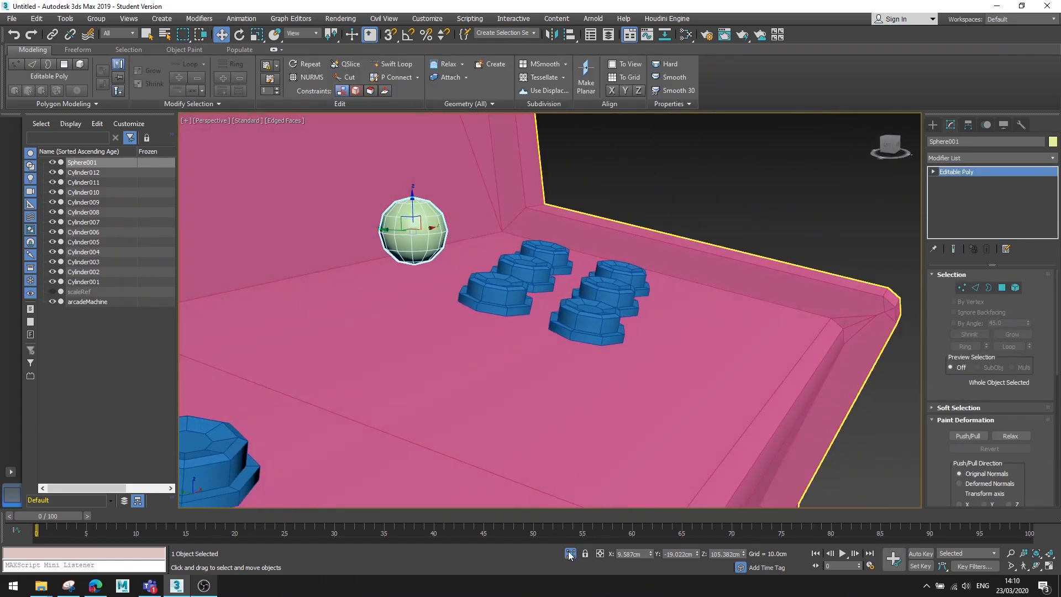
left_click(571, 555)
left_click(572, 555)
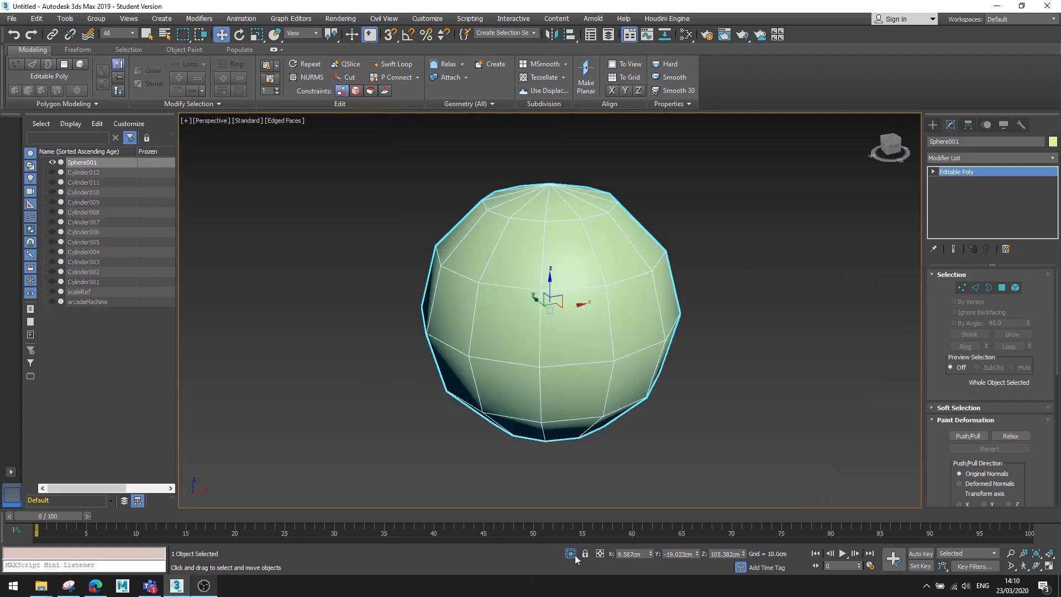
middle_click_drag(592, 372, 504, 335)
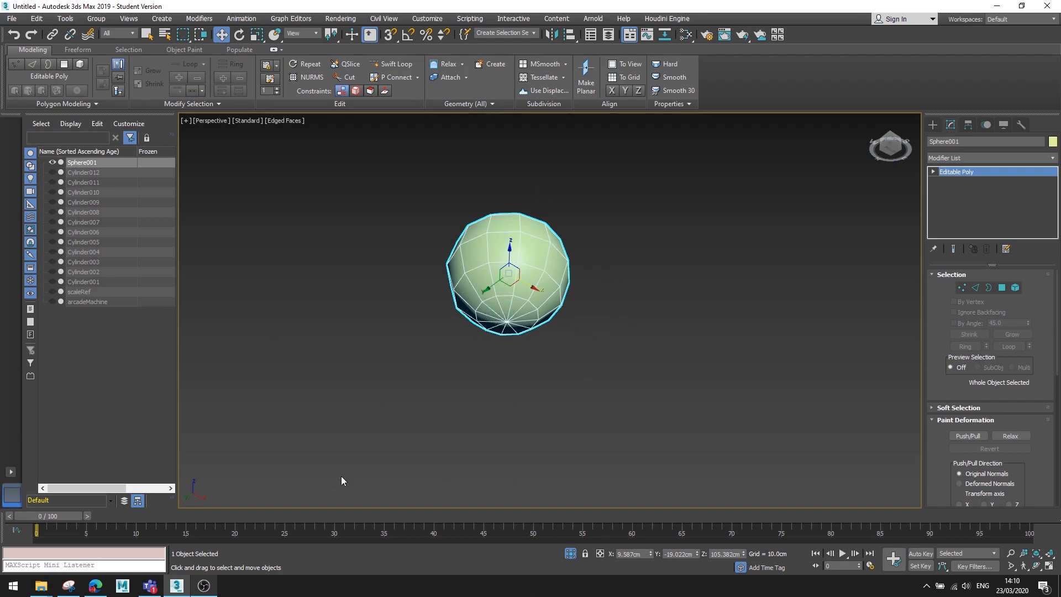
right_click(555, 253)
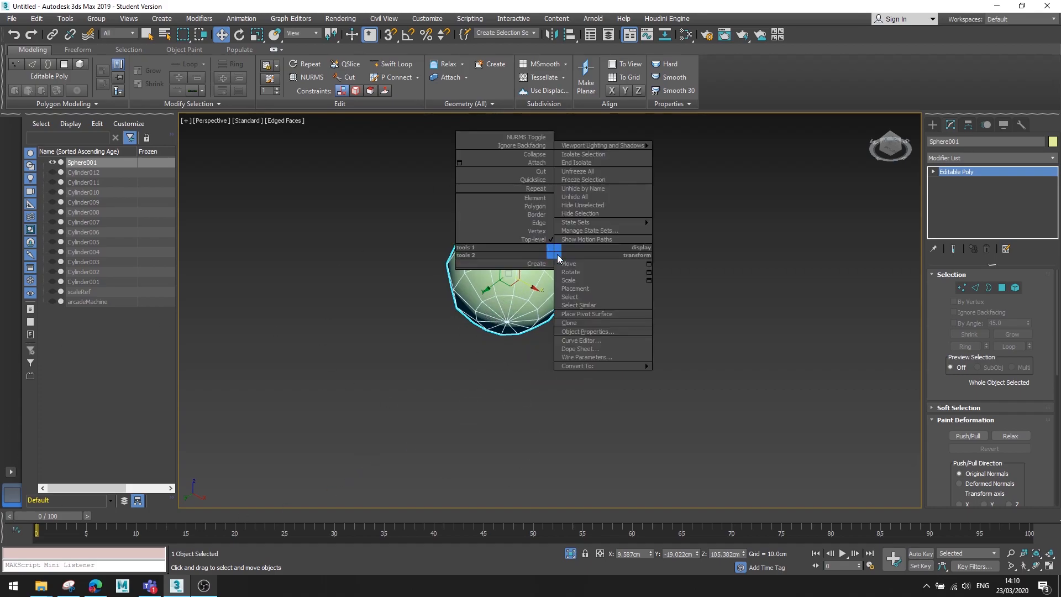
mouse_move(592, 364)
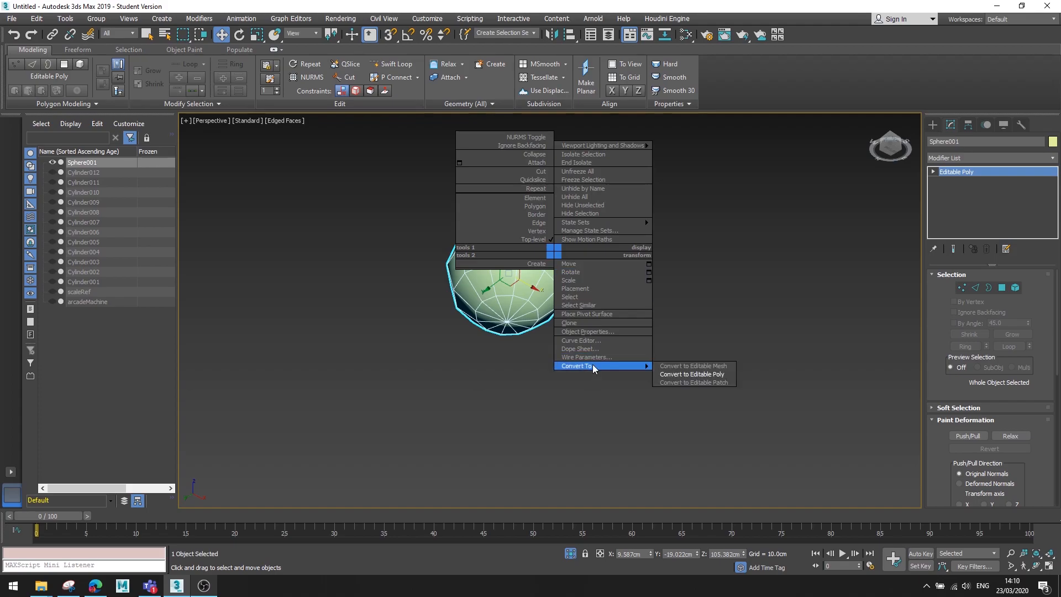
left_click(708, 373)
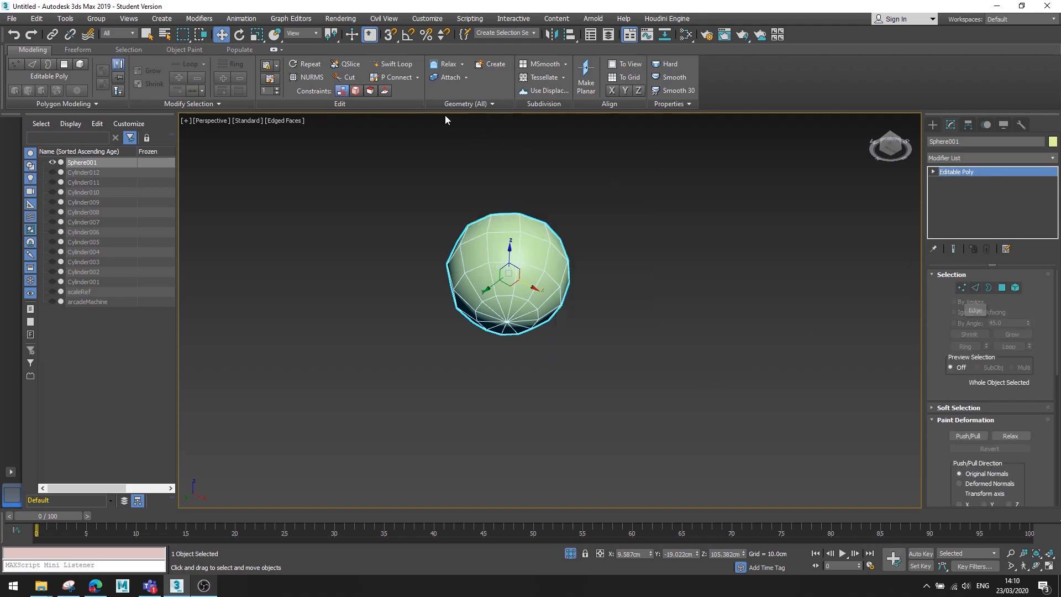
left_click(394, 64)
scroll(511, 359, "up", 5)
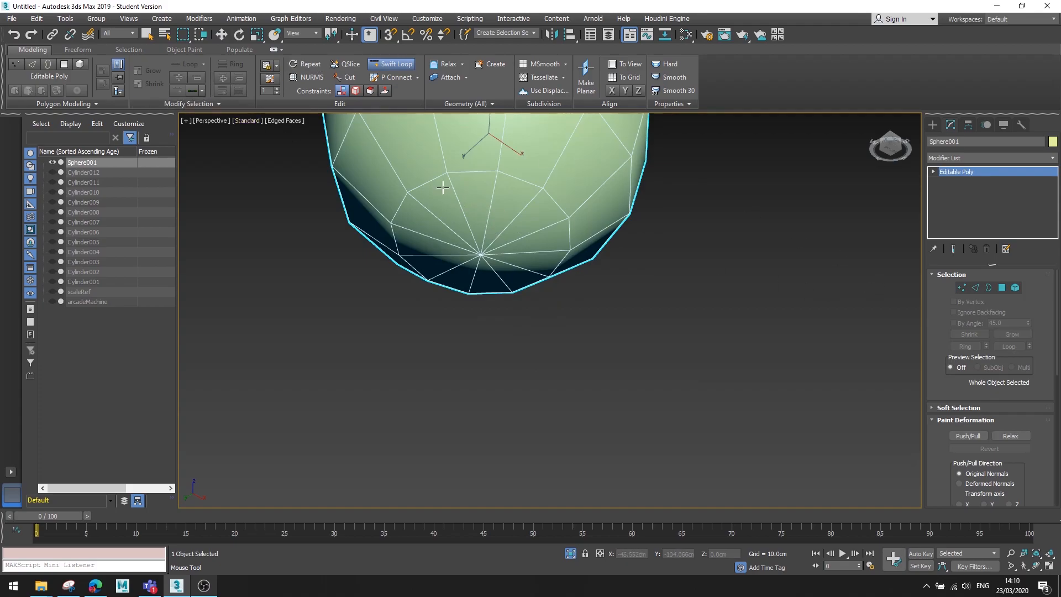
scroll(452, 168, "down", 3)
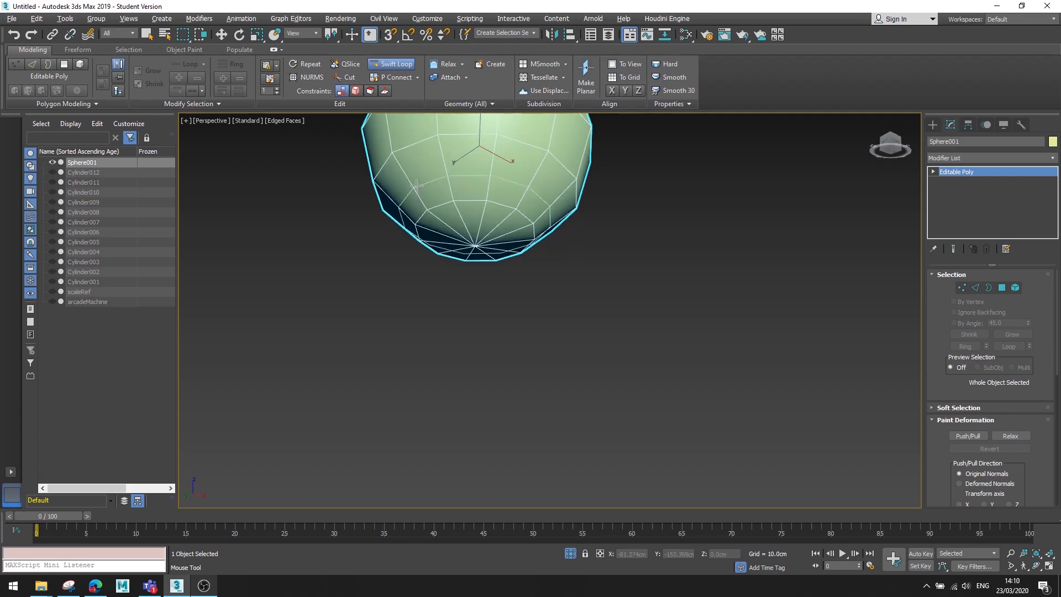
middle_click_drag(411, 176, 426, 309)
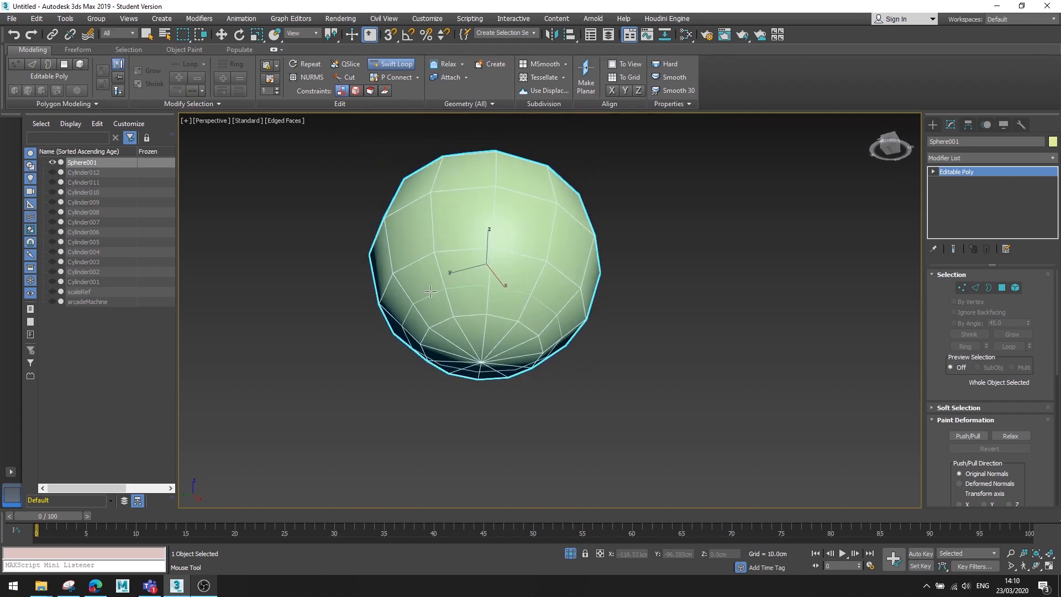
middle_click_drag(441, 297, 455, 280, "alt")
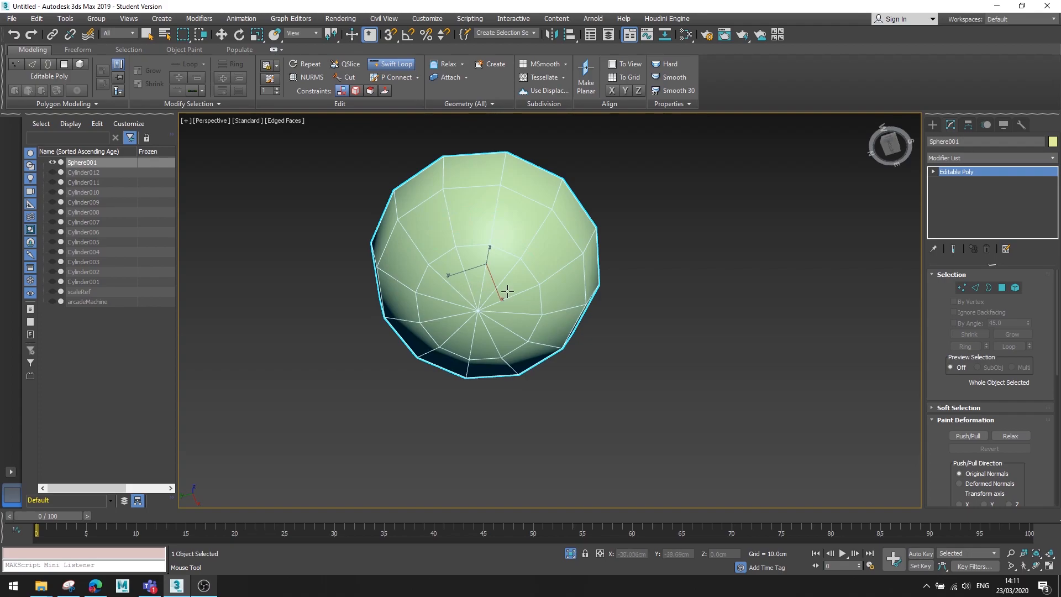
Select the 12 triangular polygons that meet at the sphere's bottom pole.
left_click(1001, 287)
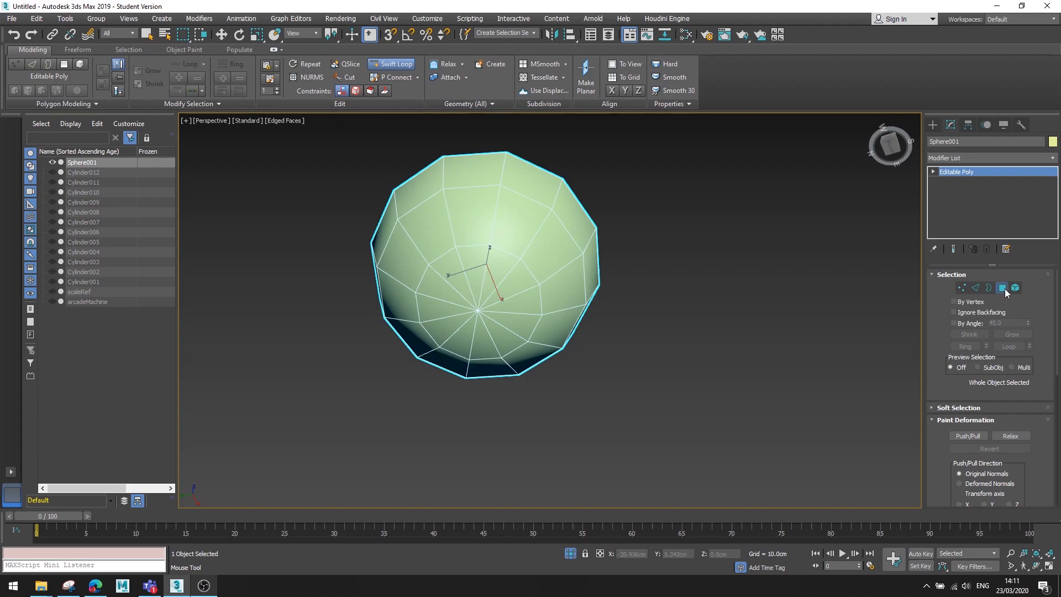
key("w")
left_click(509, 286)
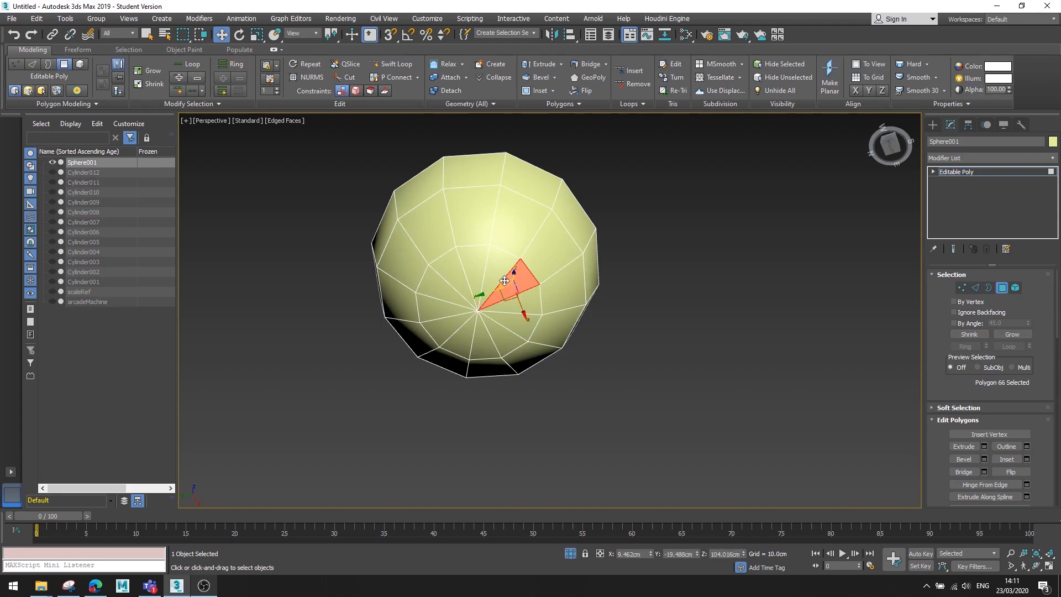
left_click(510, 310)
left_click(510, 322, "ctrl")
left_click(499, 333, "ctrl")
left_click(483, 331, "ctrl")
left_click(484, 329, "ctrl")
left_click(480, 338, "ctrl")
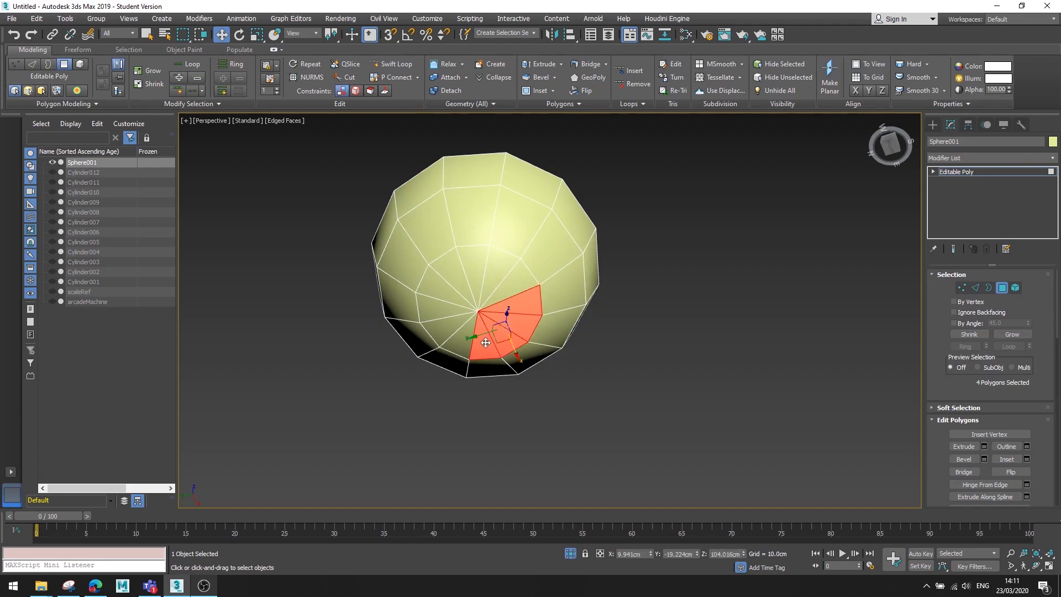
left_click(457, 340, "ctrl")
left_click(436, 327, "ctrl")
left_click(456, 313, "ctrl")
left_click(455, 299, "ctrl")
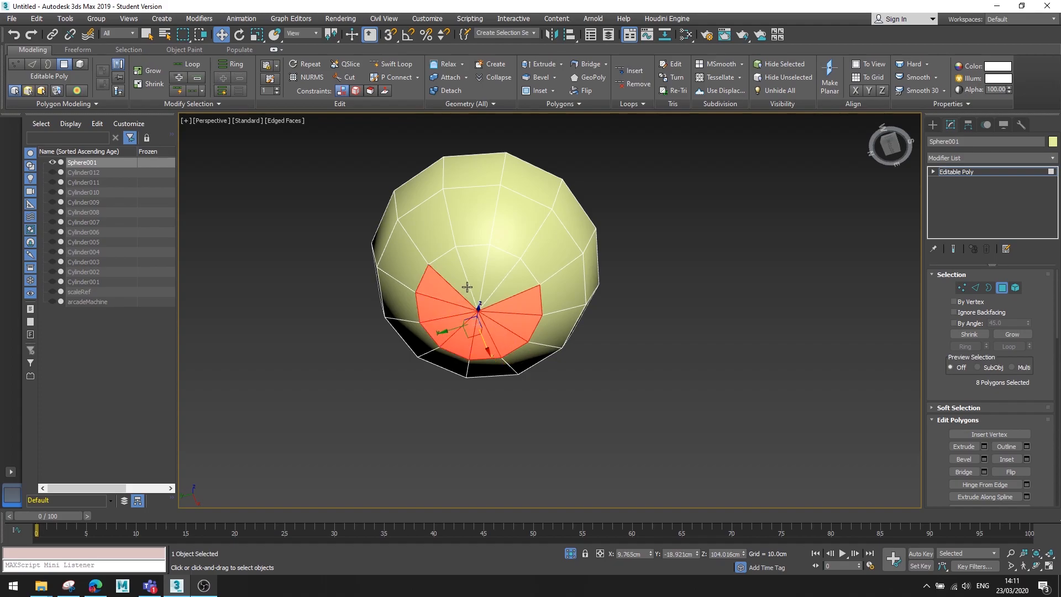
left_click(464, 289, "ctrl")
left_click(475, 280, "ctrl")
left_click(494, 280, "ctrl")
left_click(523, 286, "ctrl")
left_click(522, 285, "ctrl")
left_click(519, 284, "ctrl")
key("ctrl+z")
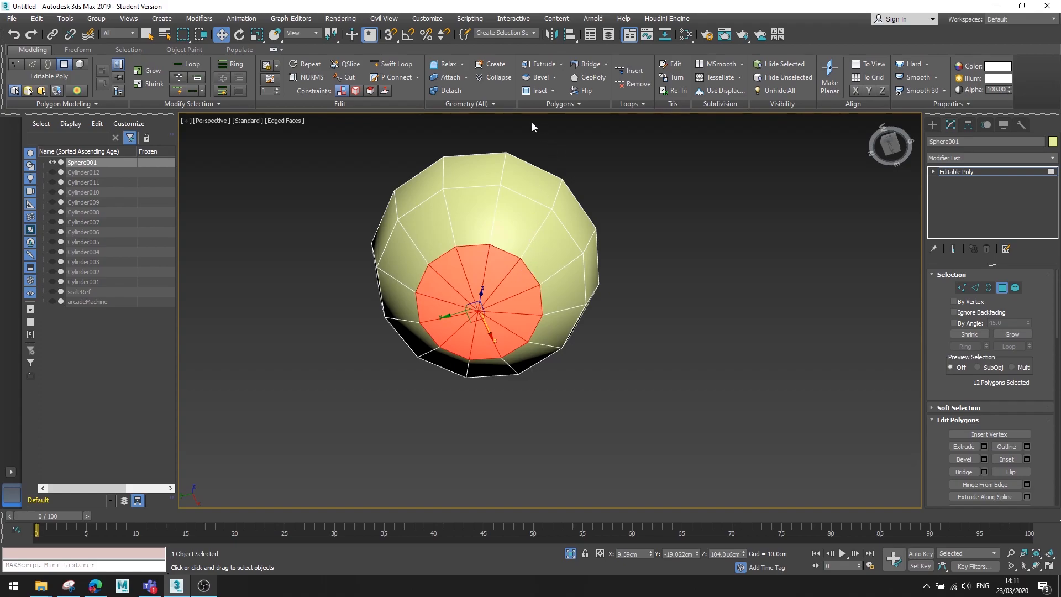
Inset the selected bottom polygons by about 0.269 cm as a group.
left_click(552, 91)
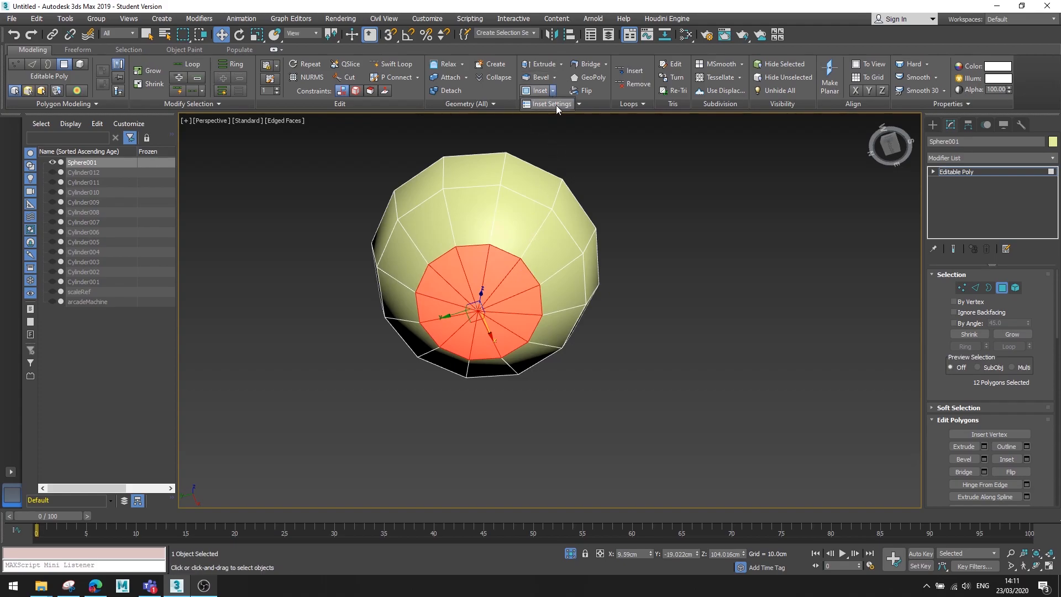
left_click(555, 108)
left_click_drag(277, 202, 277, 197)
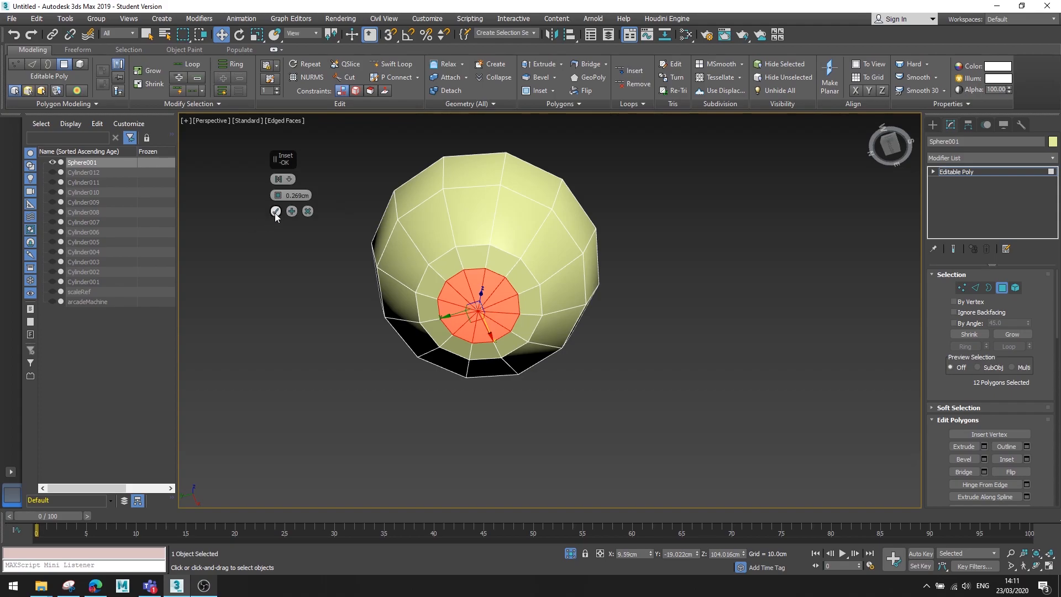
left_click(276, 212)
Flatten the inset bottom polygons by making them planar along the Z axis.
middle_click_drag(635, 301, 546, 377, "alt")
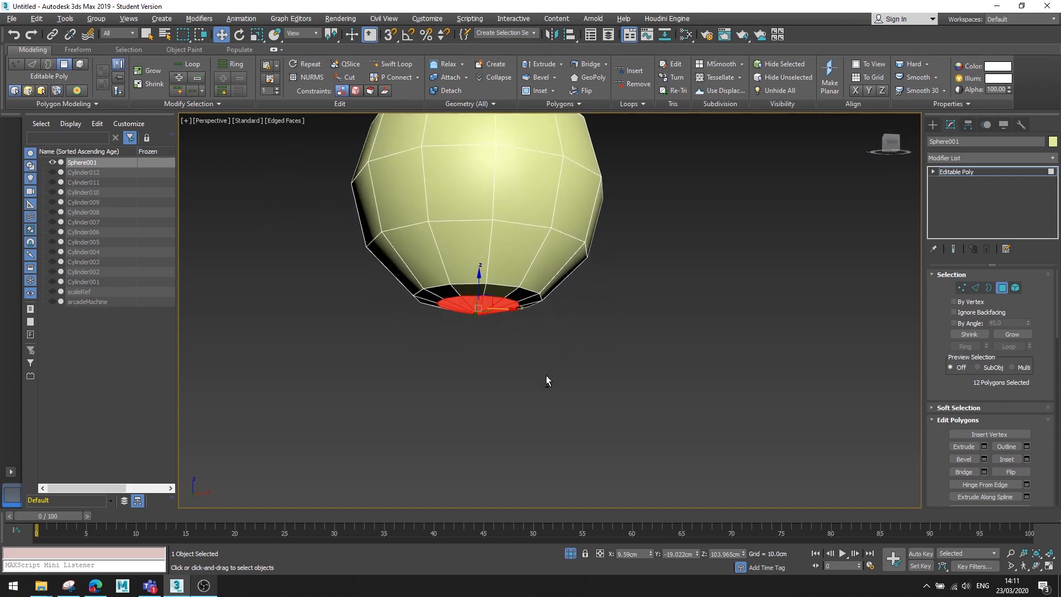
scroll(489, 304, "up", 2)
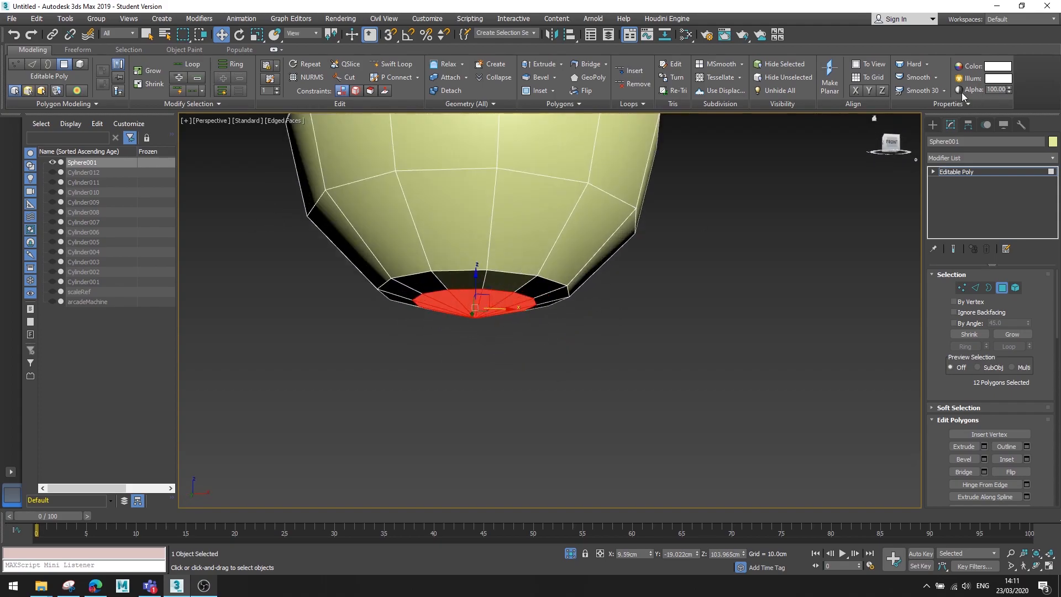
left_click(881, 91)
middle_click_drag(764, 226, 552, 350, "alt")
scroll(578, 360, "down", 3)
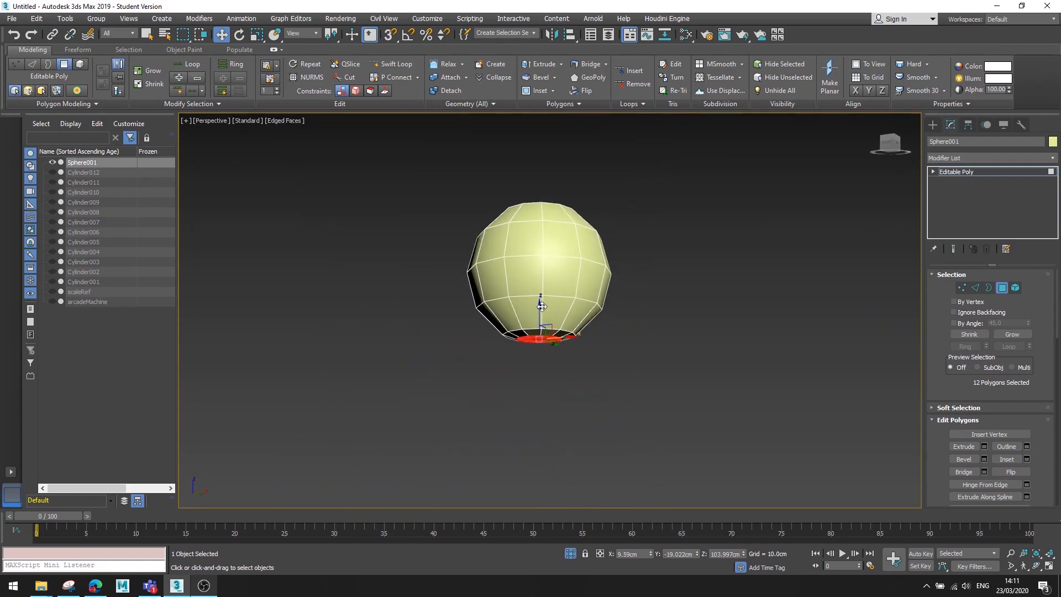
mouse_move(565, 360)
middle_mouse_down("alt")
mouse_move(565, 373)
mouse_move(569, 359)
middle_mouse_up("alt")
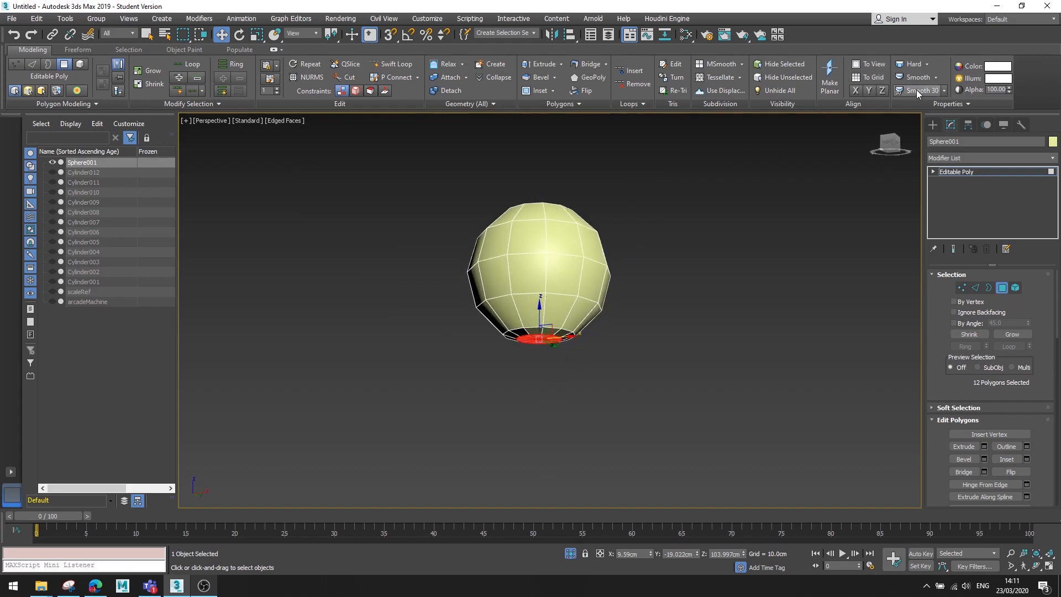
Extrude the flattened bottom polygons downward by about 3.457 cm to form the joystick's shaft.
left_click(561, 64)
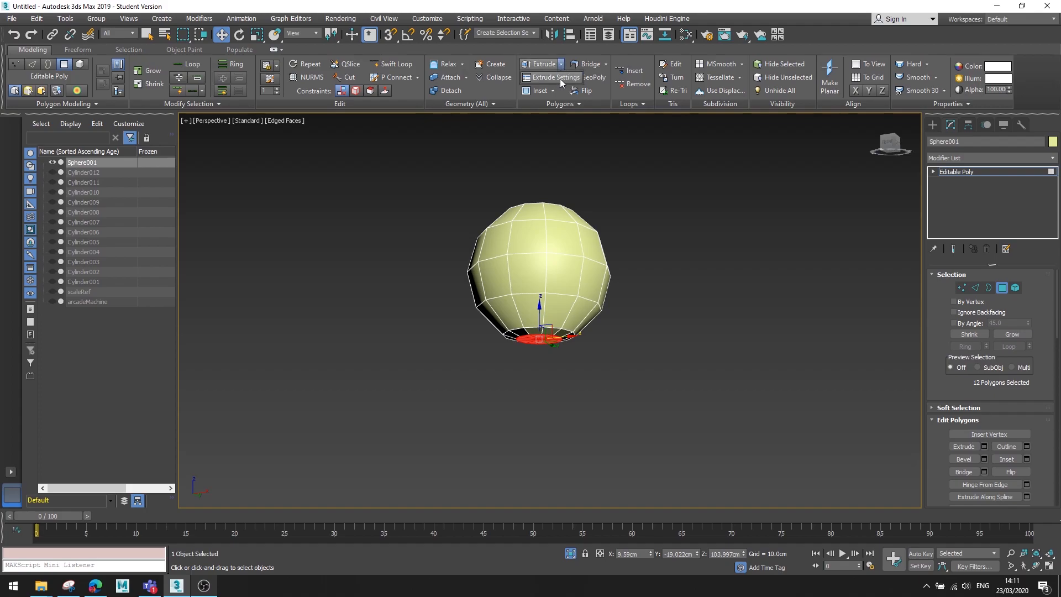
left_click(561, 83)
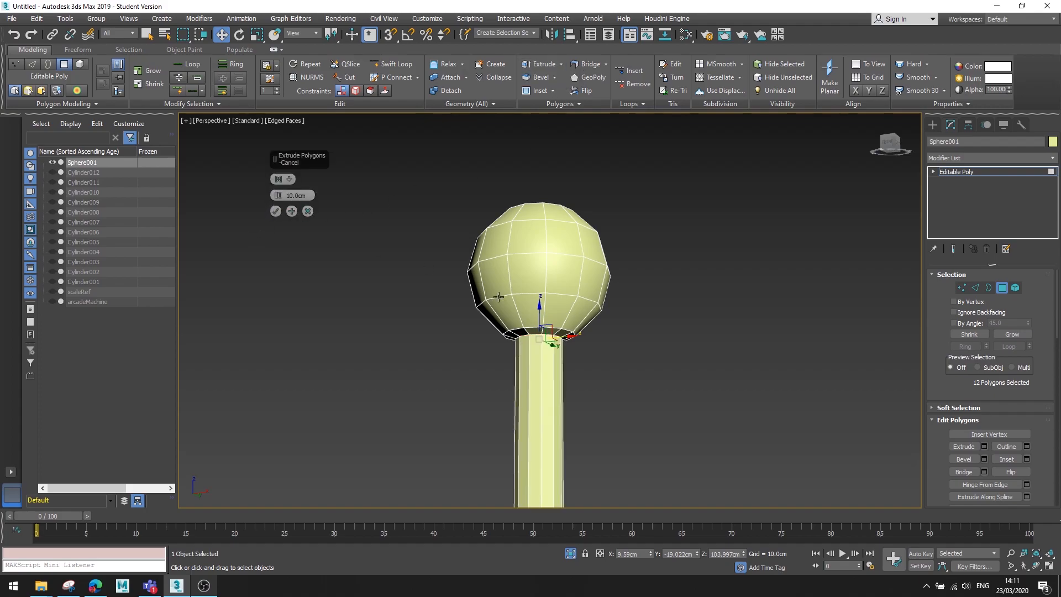
scroll(611, 315, "down", 4)
left_click_drag(280, 197, 272, 227)
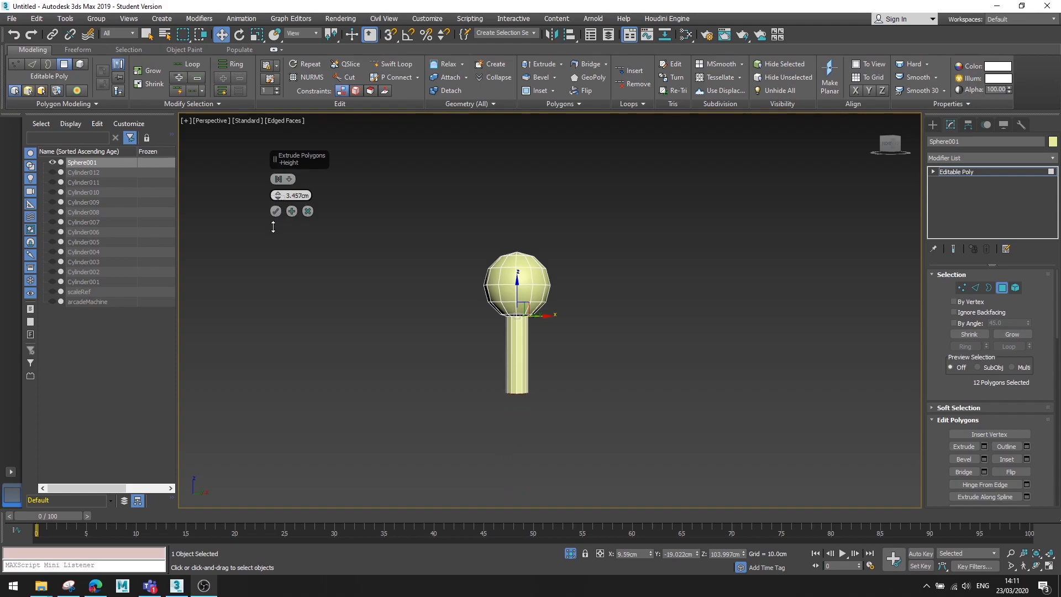
Exit isolation and set the shaft's extrusion height to about 3.334 cm to suit the control panel.
left_click(570, 553)
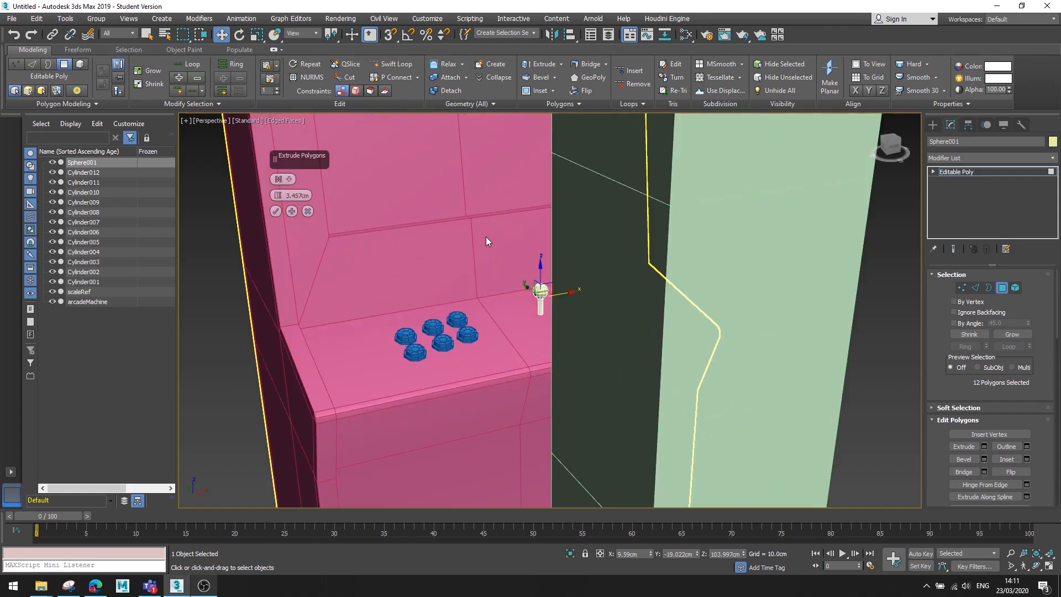
middle_click_drag(486, 237, 553, 267, "alt")
scroll(557, 276, "up", 6)
middle_click_drag(502, 431, 406, 420, "alt")
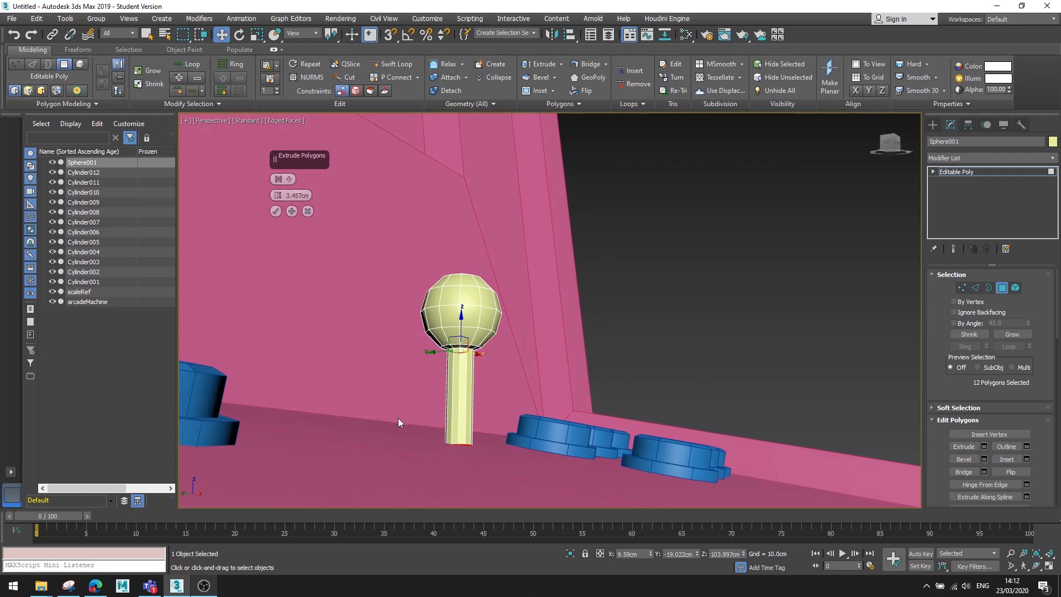
left_click_drag(286, 196, 285, 191)
left_click(274, 212)
Add a horizontal edge loop with Swift Loop just above the bottom end of the joystick shaft.
middle_click_drag(350, 290, 475, 239, "alt")
scroll(506, 234, "up", 3)
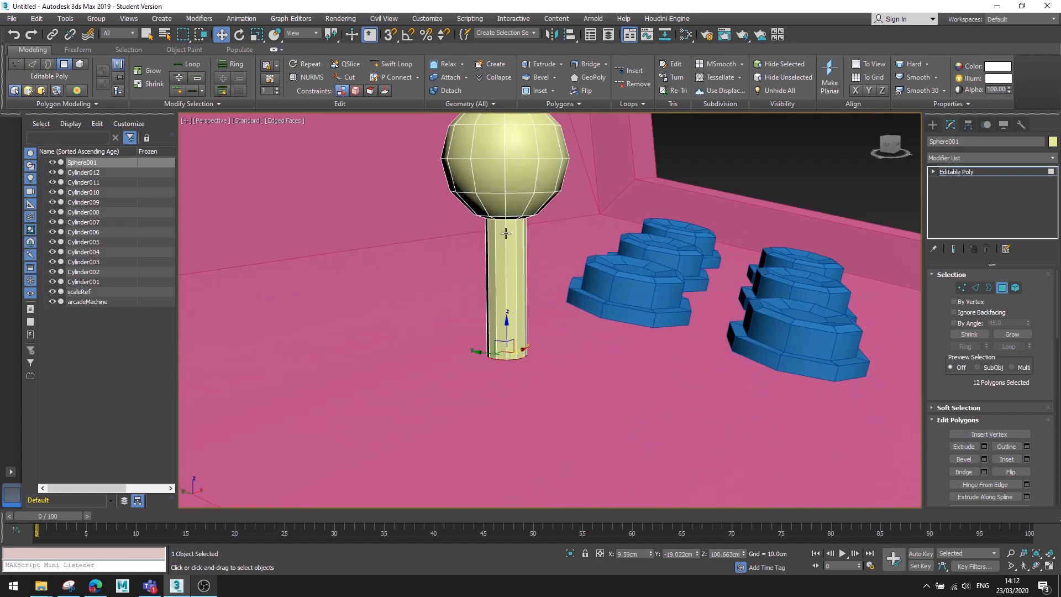
left_click(391, 64)
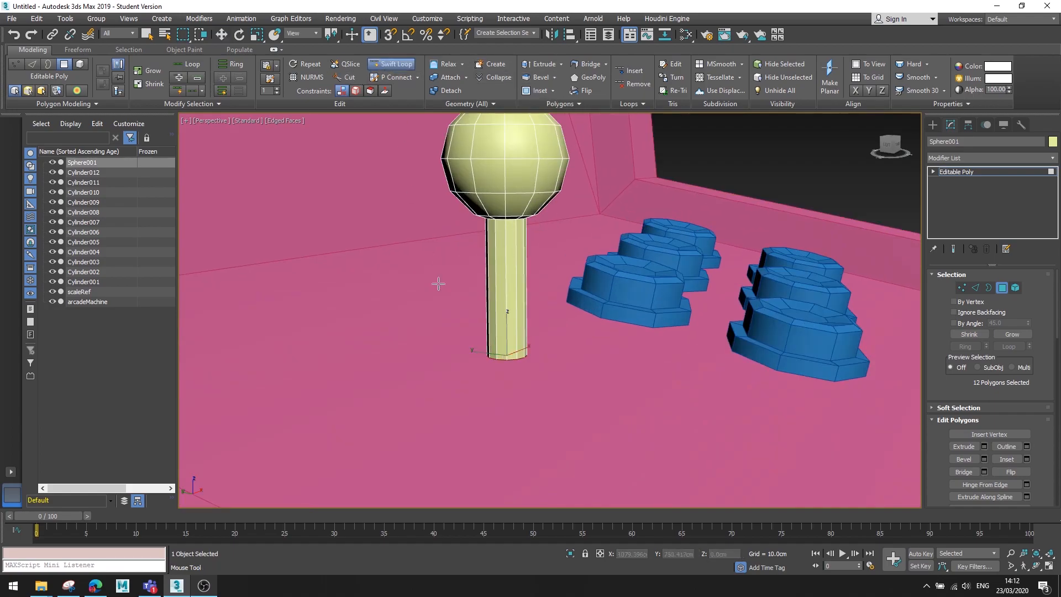
scroll(456, 324, "up", 2)
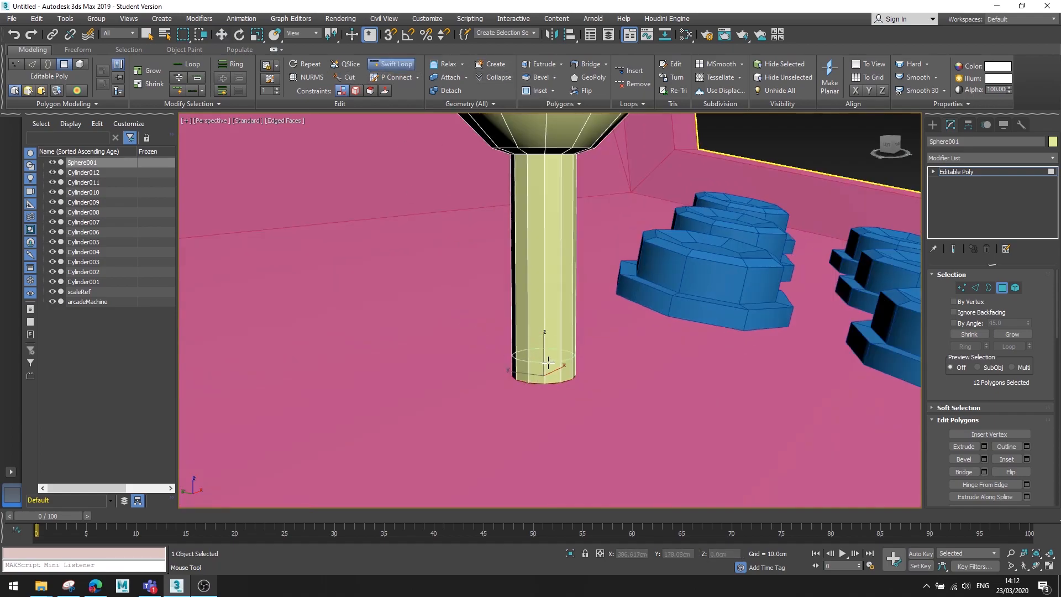
key("w")
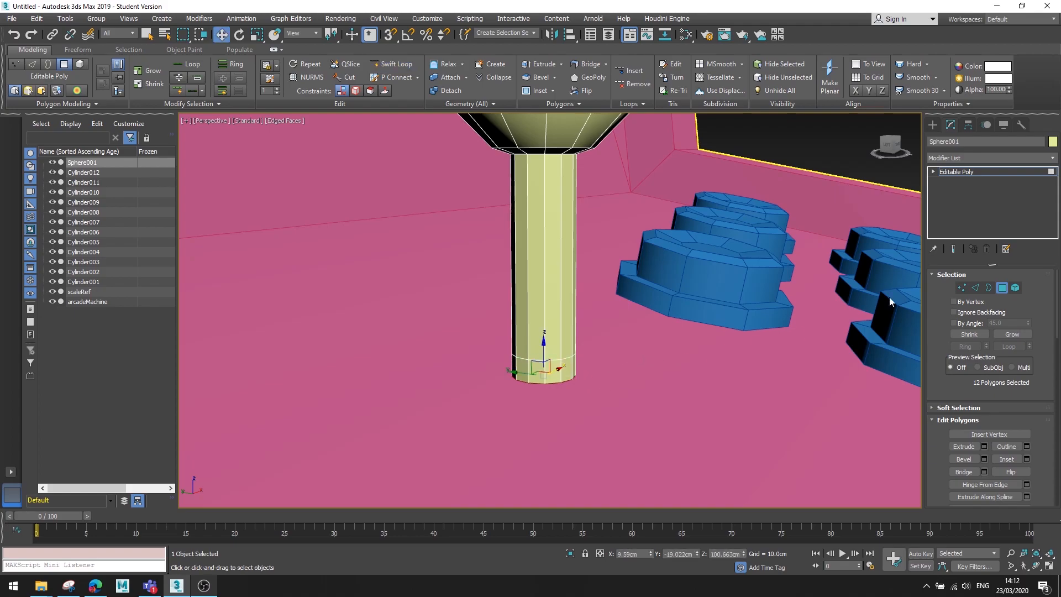
Extrude the ring of polygons at the shaft's bottom outward by Local Normal, about 0.865 cm, to form a disc-shaped base.
left_click(569, 377)
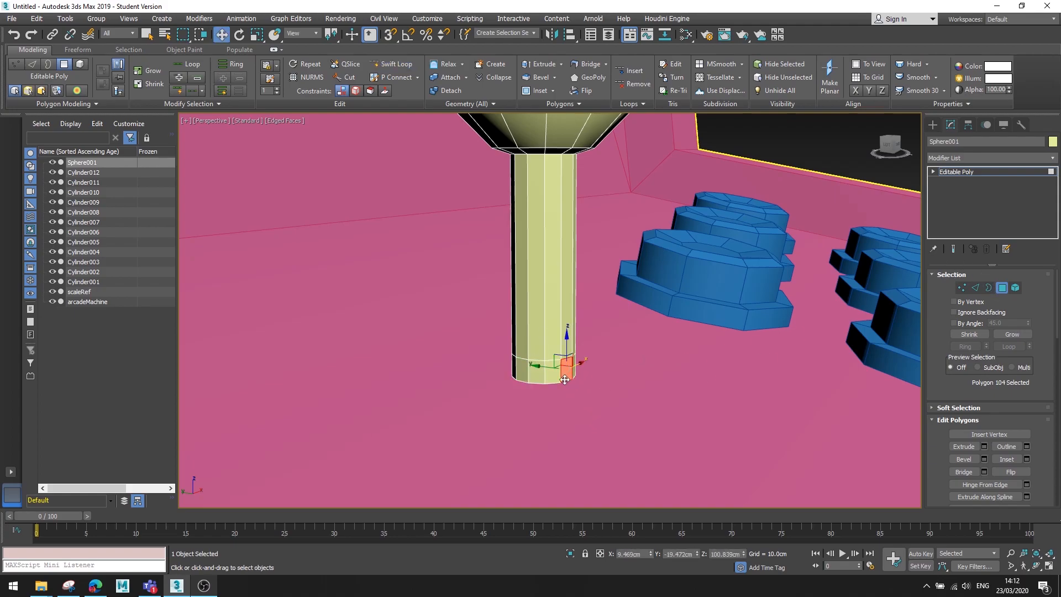
left_click(554, 375, "shift")
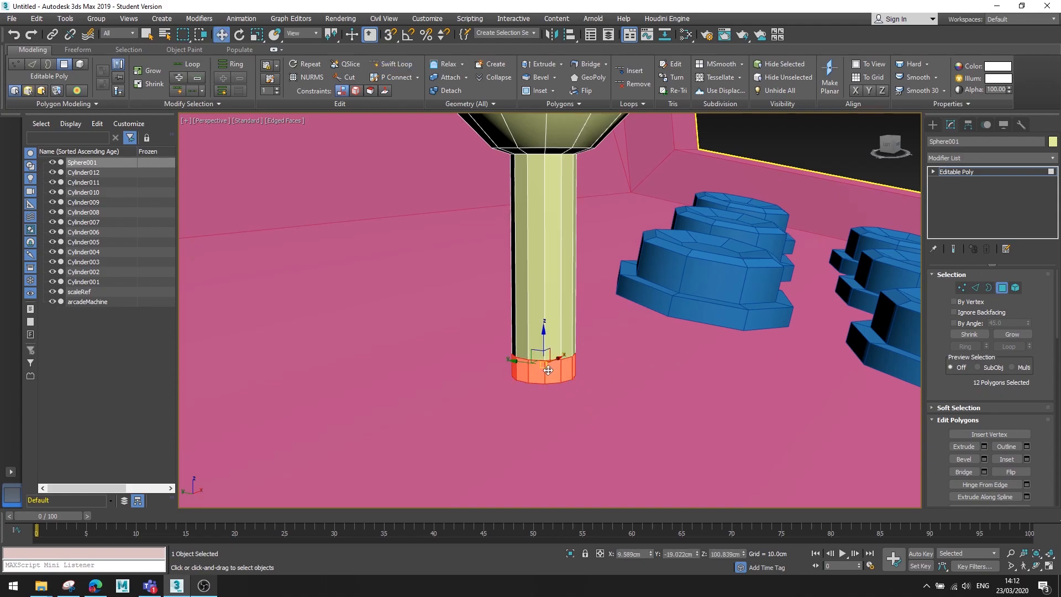
left_click(561, 64)
left_click(558, 78)
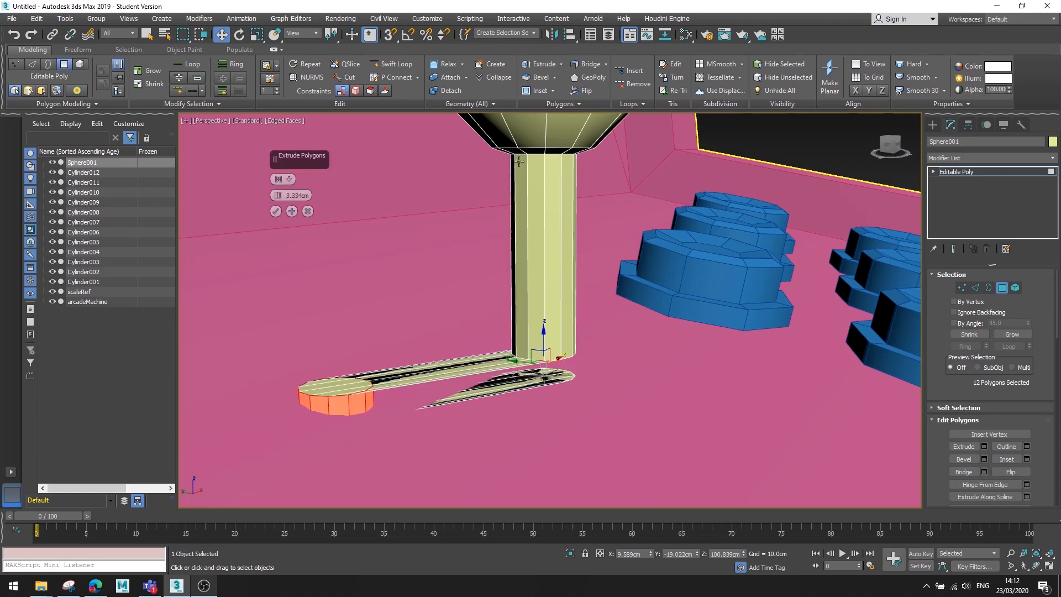
left_click(290, 178)
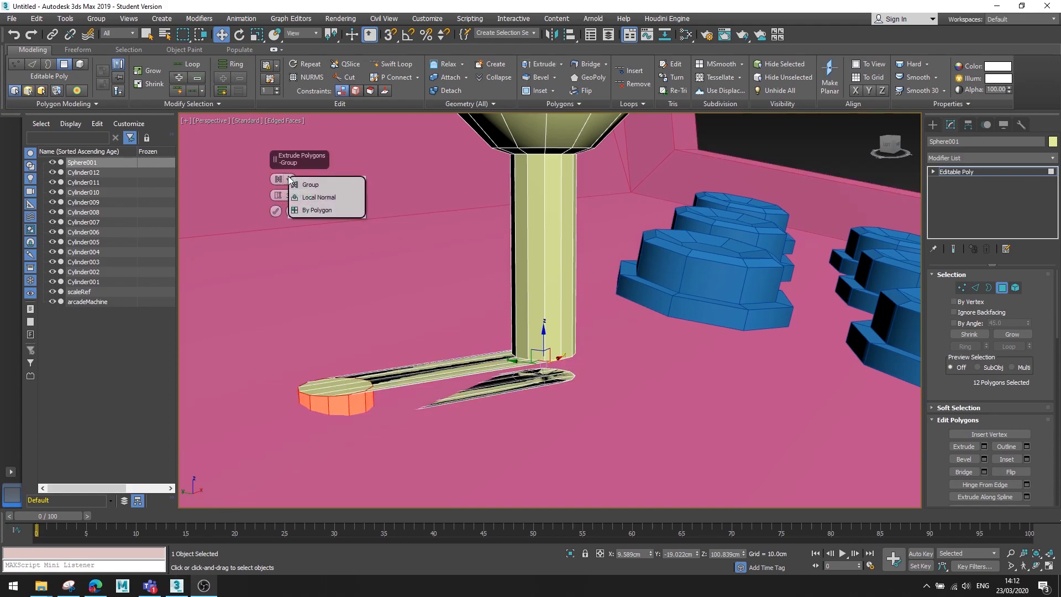
left_click(318, 198)
left_click_drag(283, 216, 245, 304)
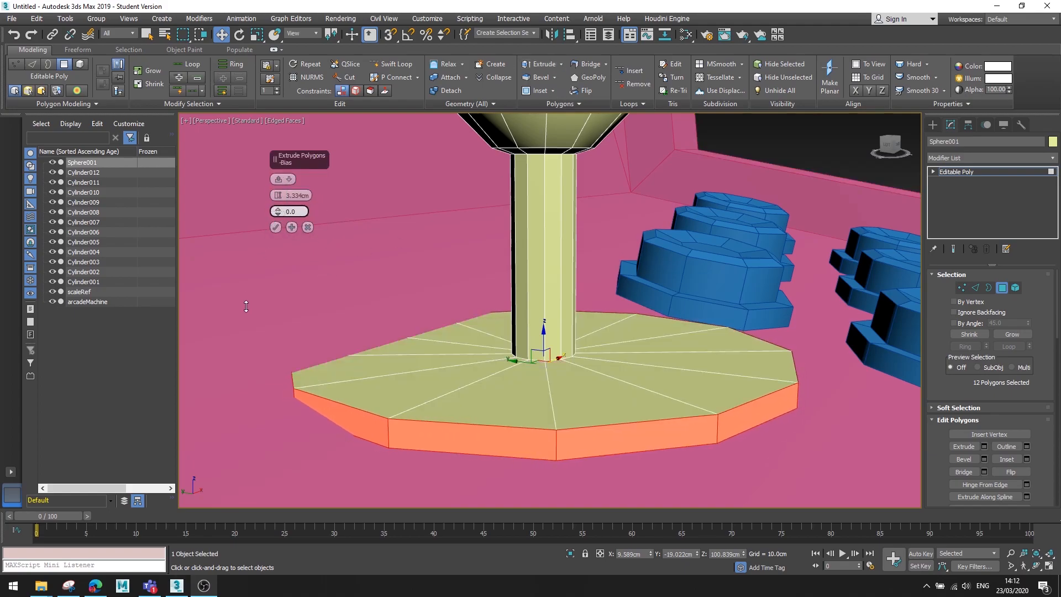
mouse_move(278, 197)
left_mouse_down()
mouse_move(278, 186)
mouse_move(275, 204)
left_mouse_up()
scroll(486, 313, "down", 5)
middle_click_drag(486, 313, 459, 341, "alt")
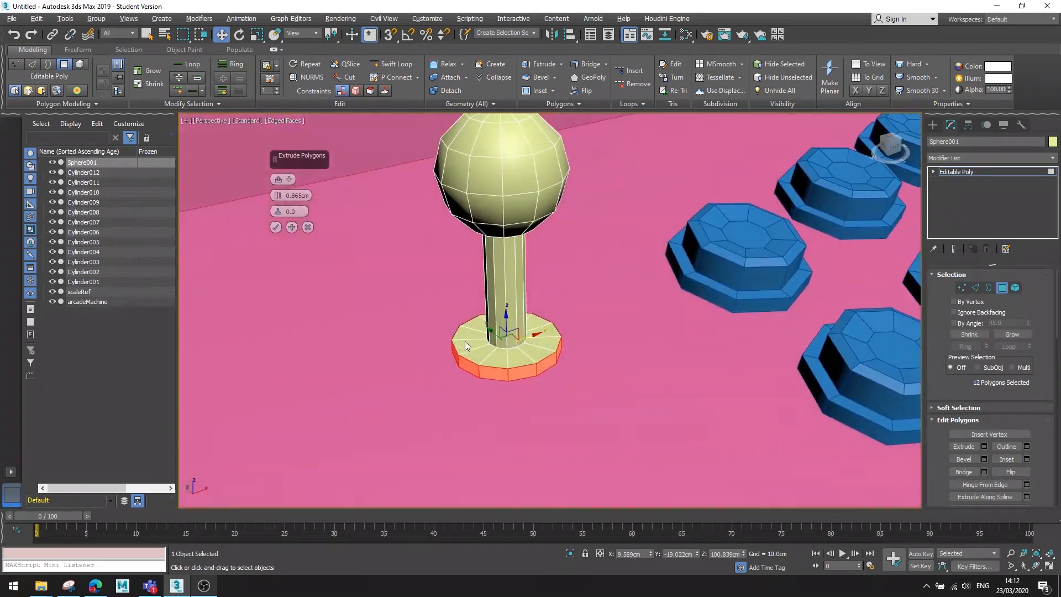
scroll(492, 338, "down", 5)
middle_click_drag(523, 343, 552, 327, "alt")
left_click(275, 227)
mouse_move(470, 337)
middle_mouse_down("alt")
mouse_move(508, 350)
mouse_move(375, 383)
mouse_move(428, 356)
mouse_move(476, 353)
middle_mouse_up("alt")
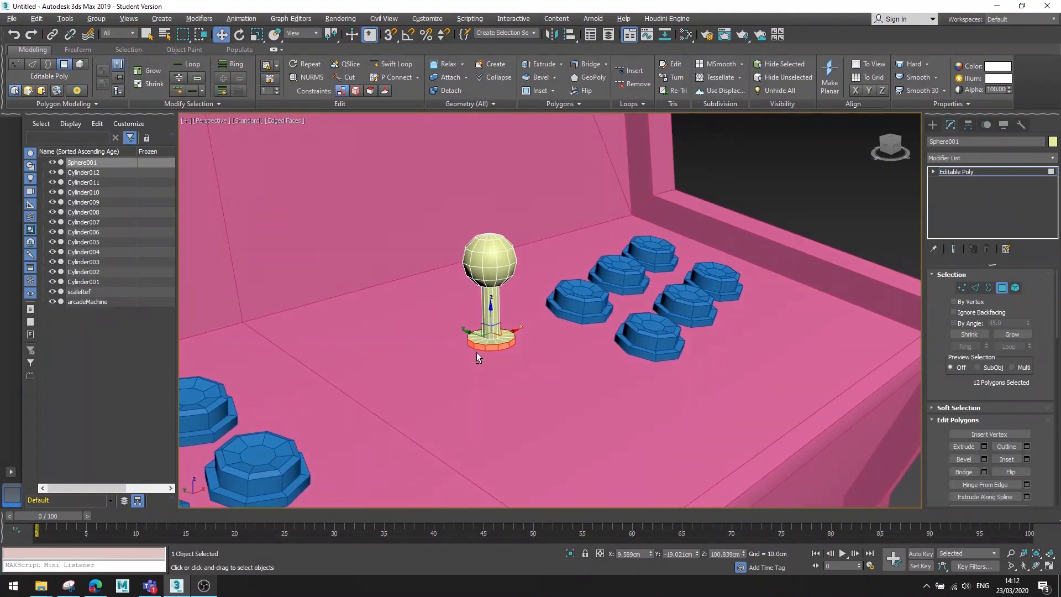
Leave polygon level and try to rotate the whole joystick in the left view to match the control panel's slope.
left_click(1002, 288)
middle_click_drag(611, 371, 633, 370, "alt")
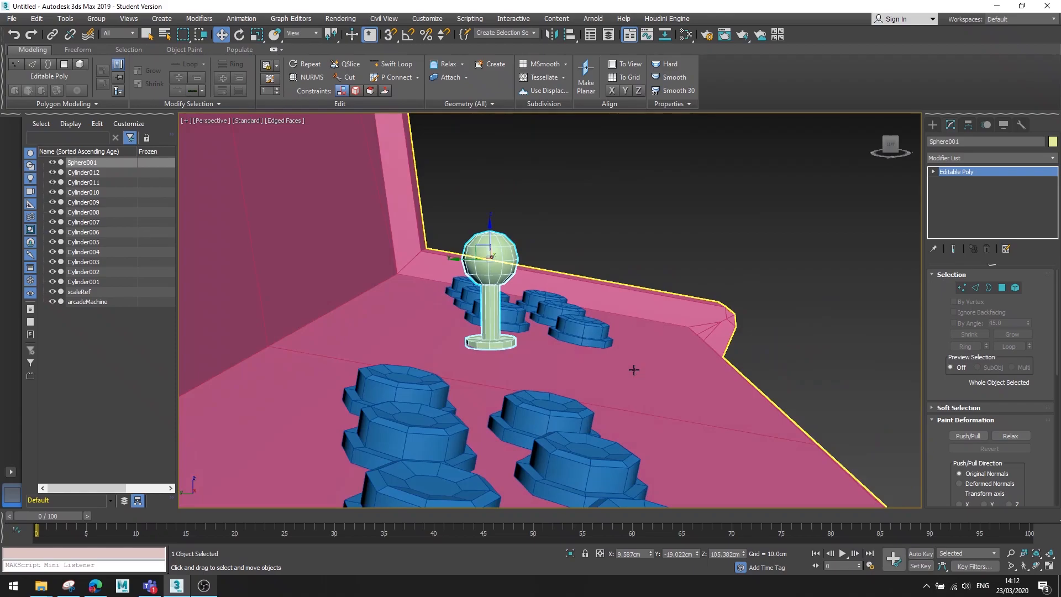
key("l")
key("e")
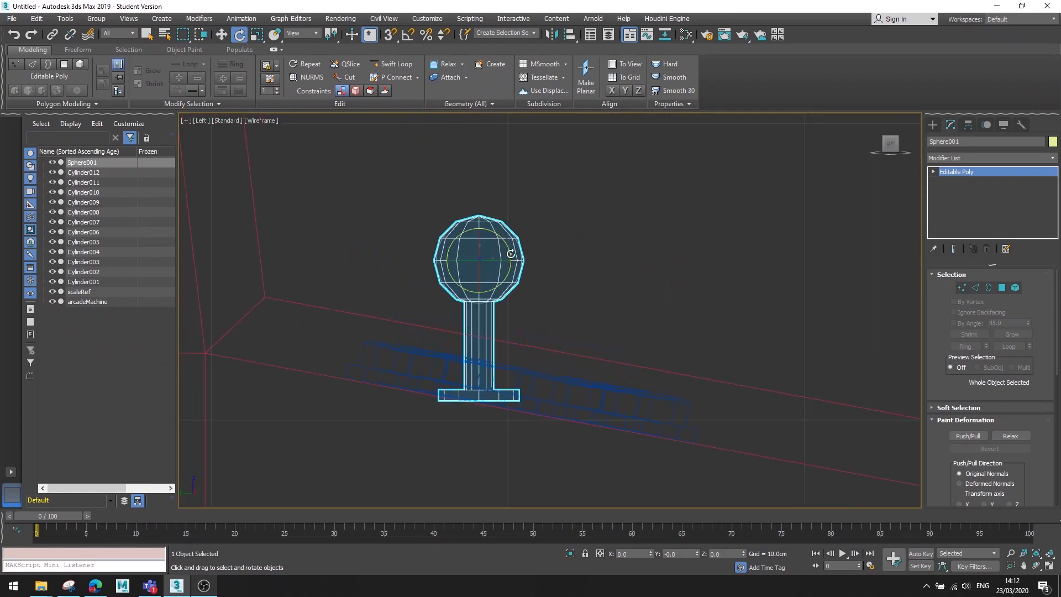
left_click_drag(503, 241, 507, 250)
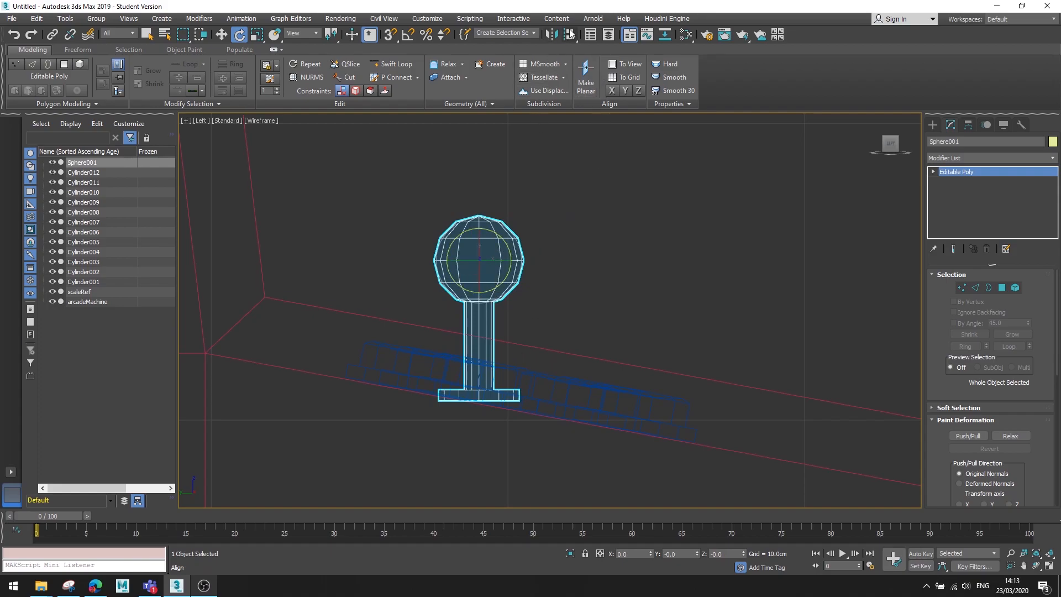
mouse_move(486, 393)
middle_mouse_down("alt")
mouse_move(535, 344)
mouse_move(539, 351)
middle_mouse_up("alt")
key("p")
middle_click_drag(606, 319, 559, 353, "alt")
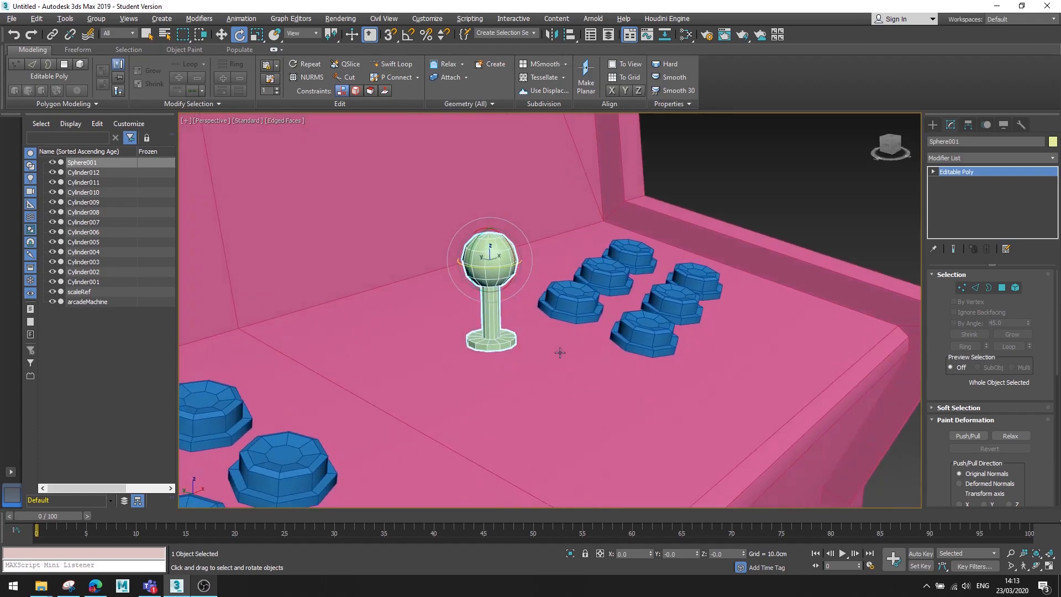
Compare the orientation axes of the joystick with those of the nearest button.
left_click(577, 303)
scroll(591, 301, "up", 4)
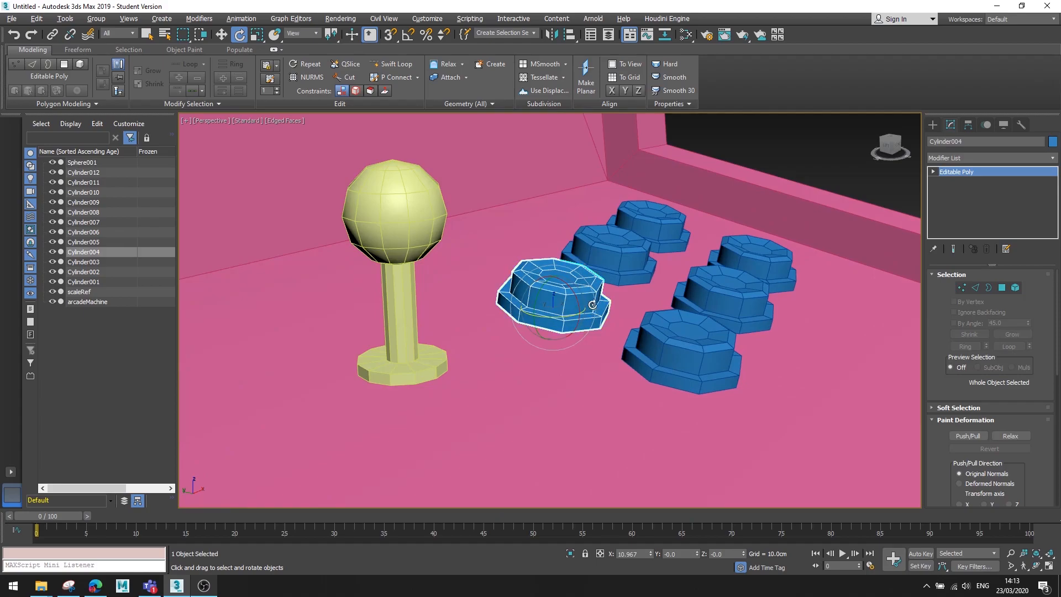
middle_click_drag(596, 304, 582, 303, "alt")
left_click(389, 232)
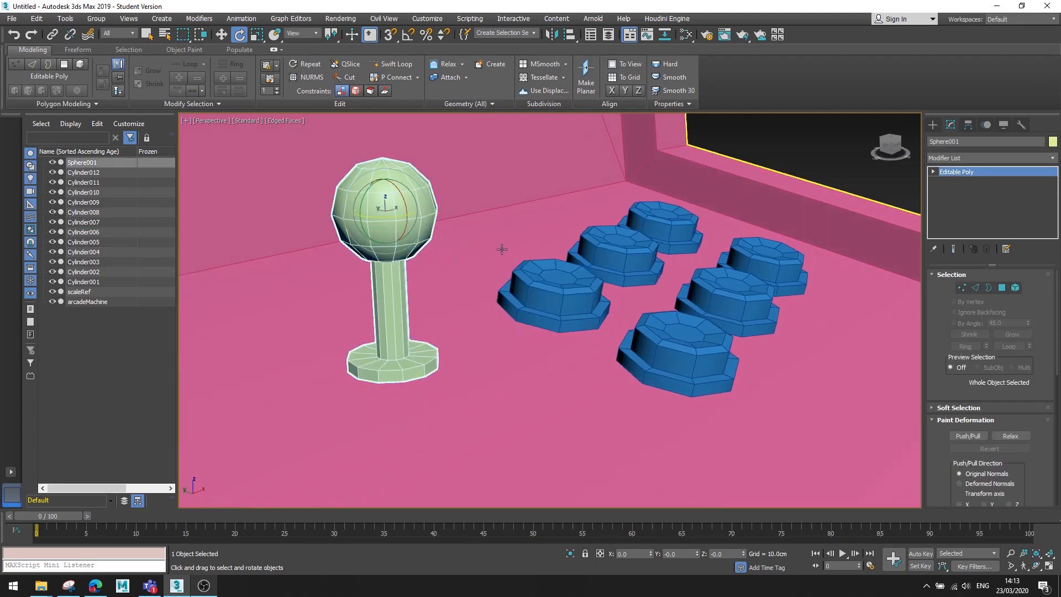
left_click(561, 294)
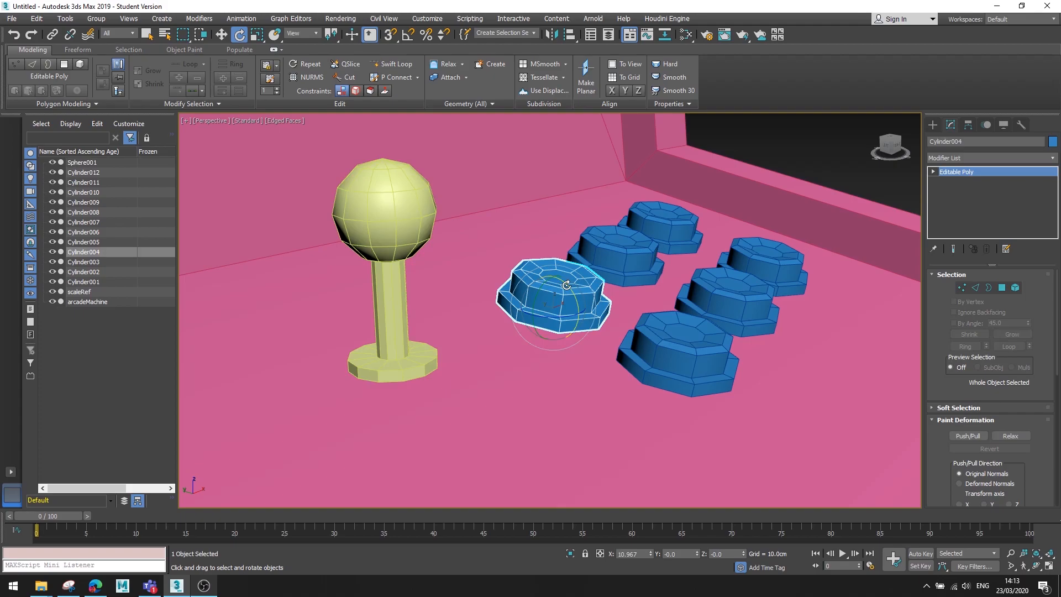
left_click(411, 243)
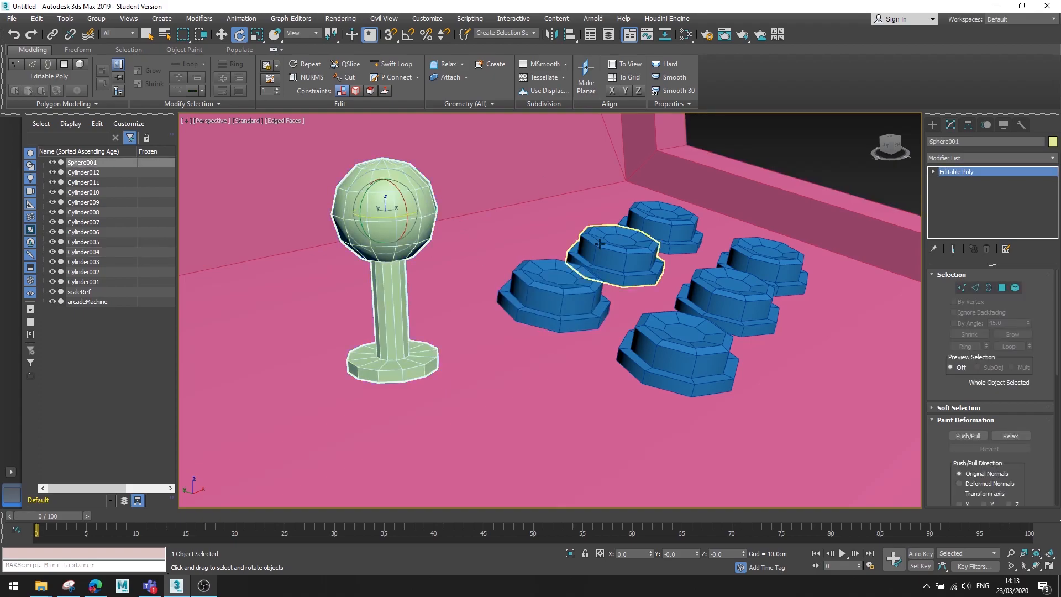
Align the joystick's orientation to the nearest button (Cylinder004) on the local Y axis only, with no position axes.
left_click(569, 36)
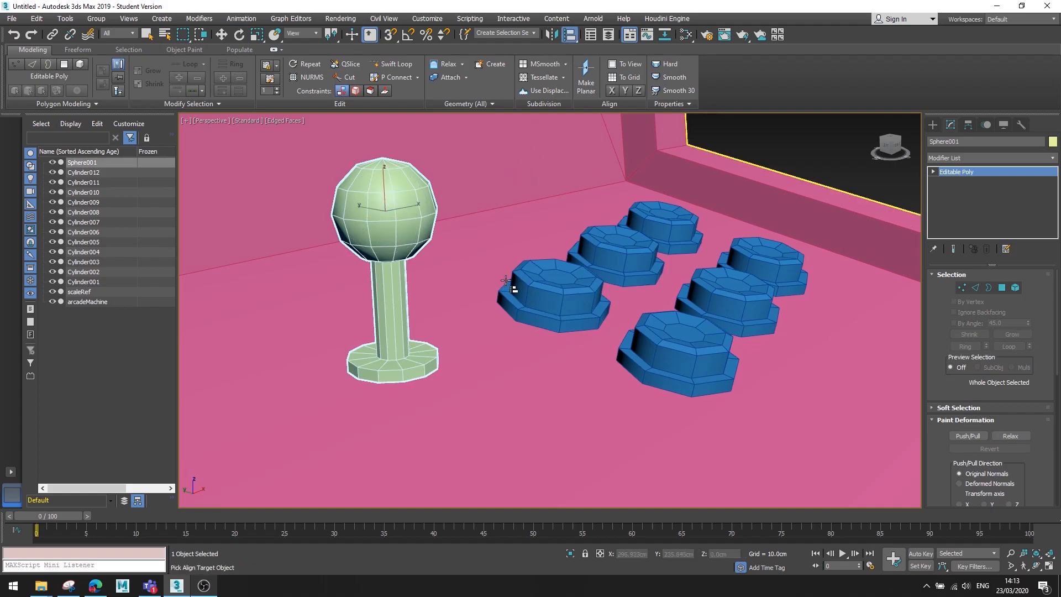
left_click(548, 290)
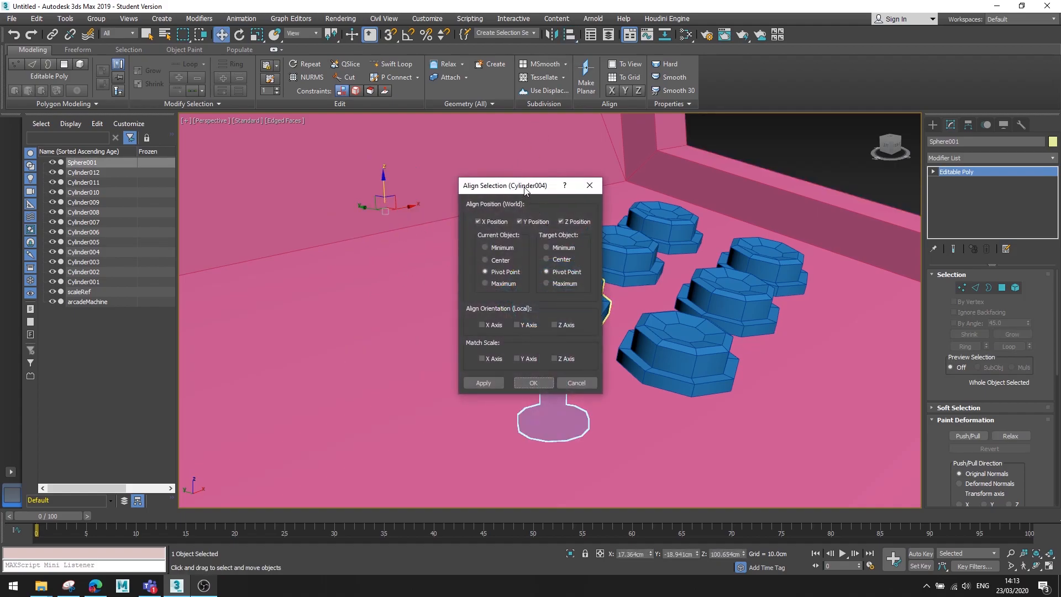
left_click_drag(524, 190, 316, 178)
left_click(270, 210)
left_click(310, 209)
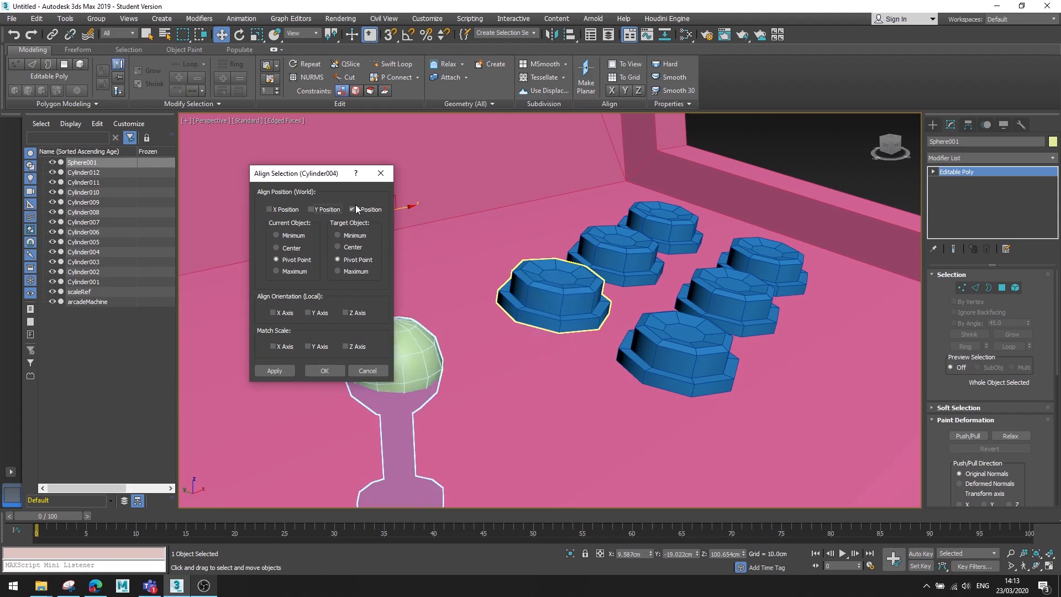
left_click(352, 209)
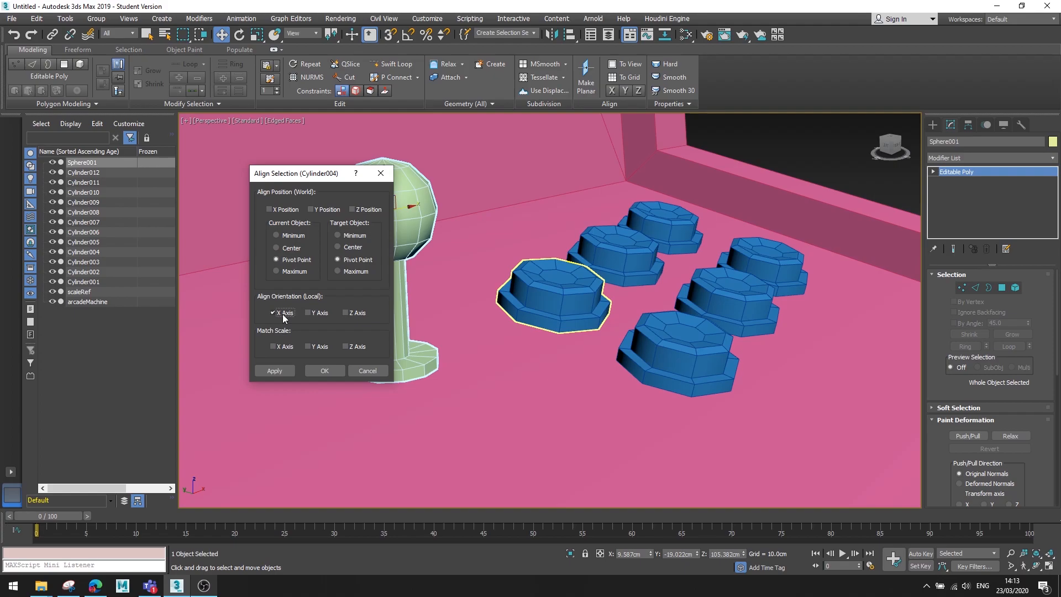
left_click_drag(323, 173, 263, 144)
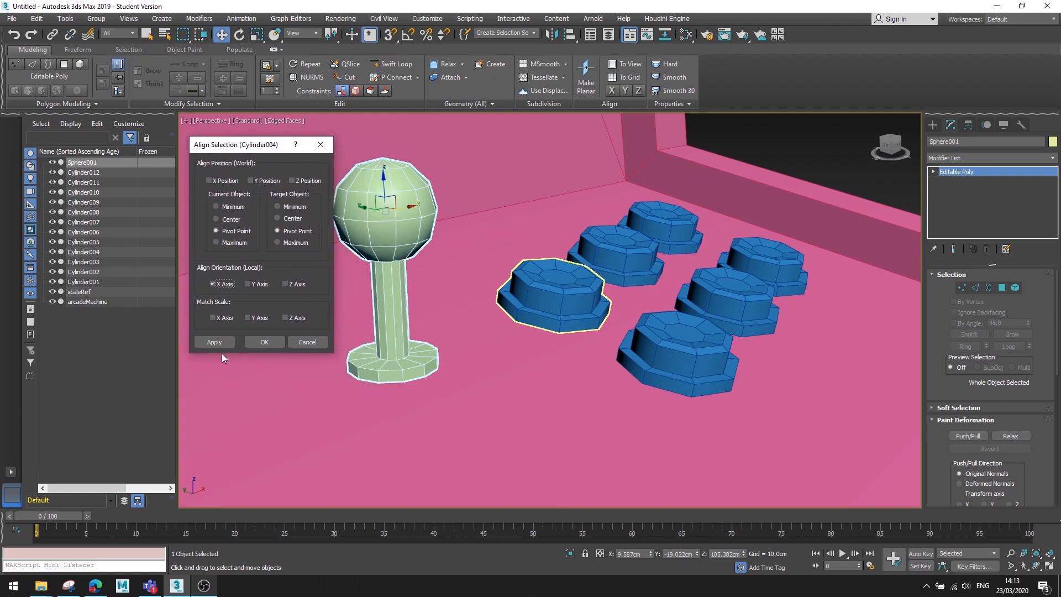
left_click(257, 284)
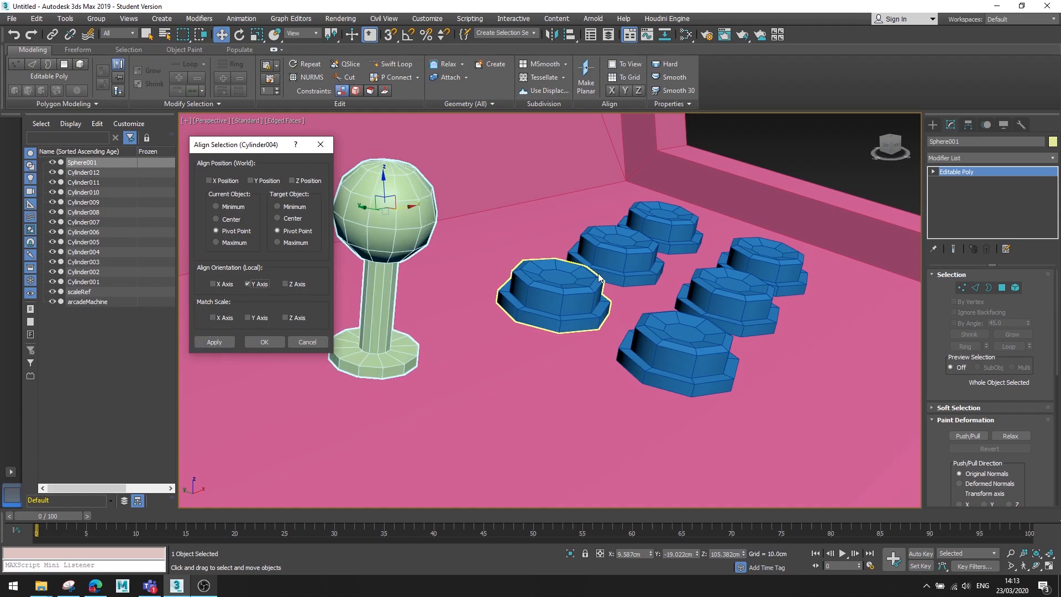
left_click(264, 343)
In the left view, move the joystick slightly down along the panel's slope using the Local reference coordinate system.
middle_click_drag(264, 343, 514, 325, "alt")
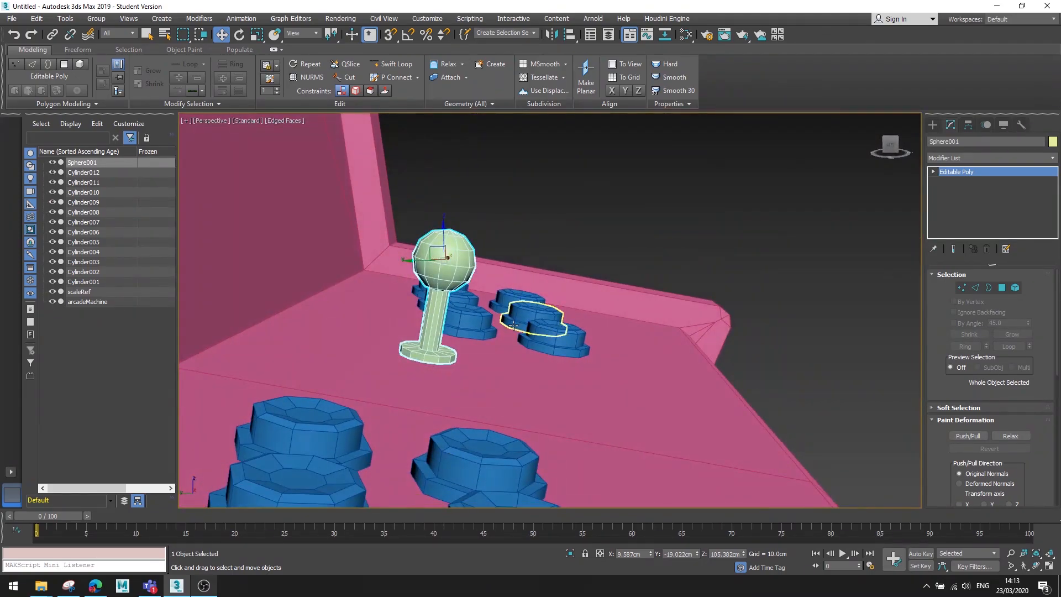
key("l")
mouse_move(600, 234)
middle_mouse_down("alt")
mouse_move(606, 253)
mouse_move(618, 230)
middle_mouse_up("alt")
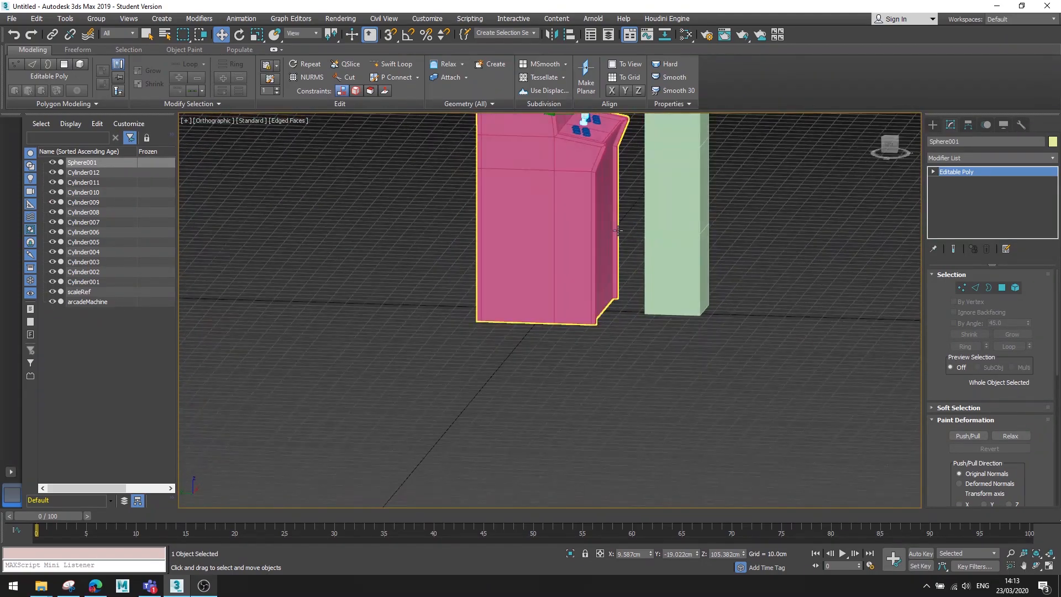
key("l")
scroll(498, 261, "up", 8)
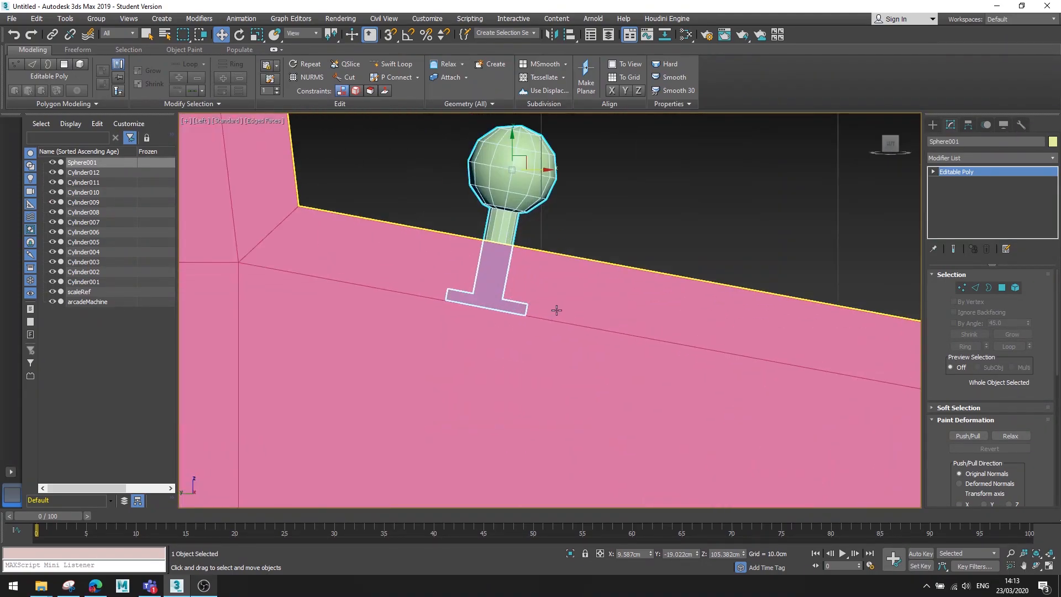
left_click(301, 33)
left_click(299, 77)
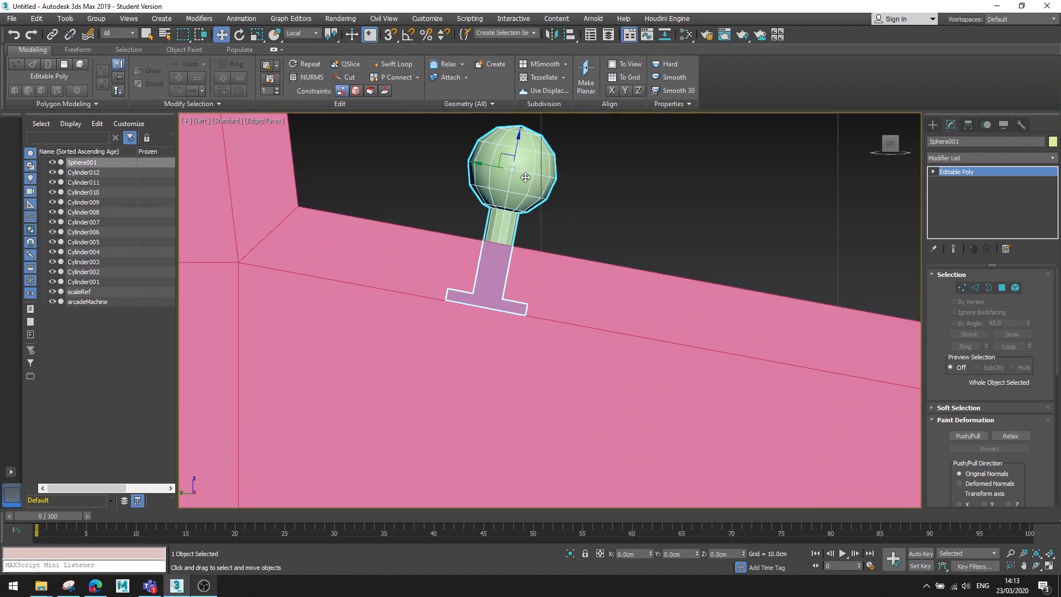
left_click_drag(532, 179, 556, 184)
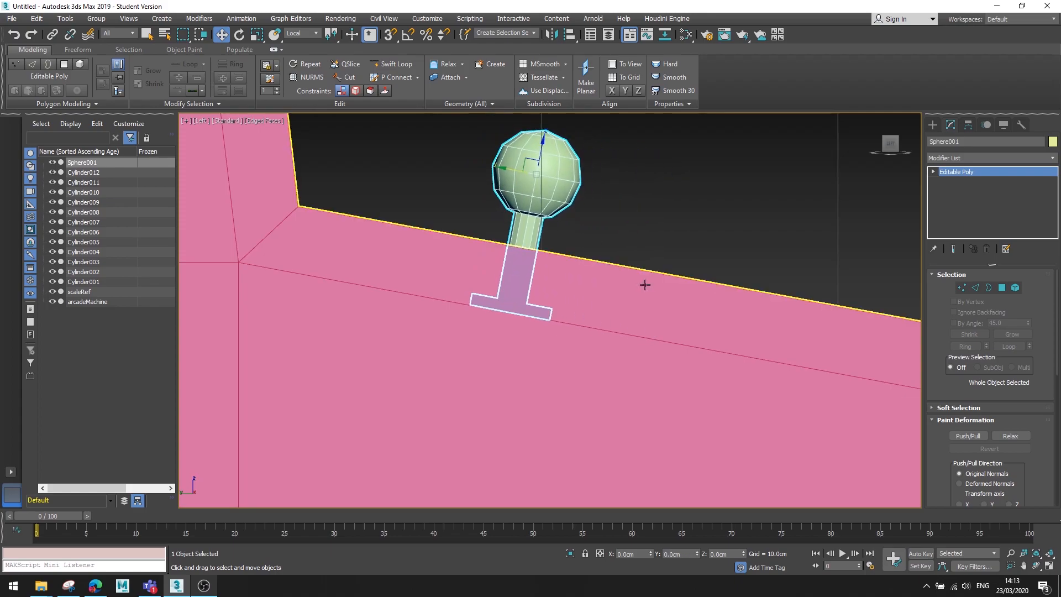
Hide the scaleRef object in perspective view and switch briefly to the Edge browser.
key("p")
middle_click_drag(653, 239, 815, 183, "alt")
left_click(52, 294)
left_click_drag(656, 225, 651, 225)
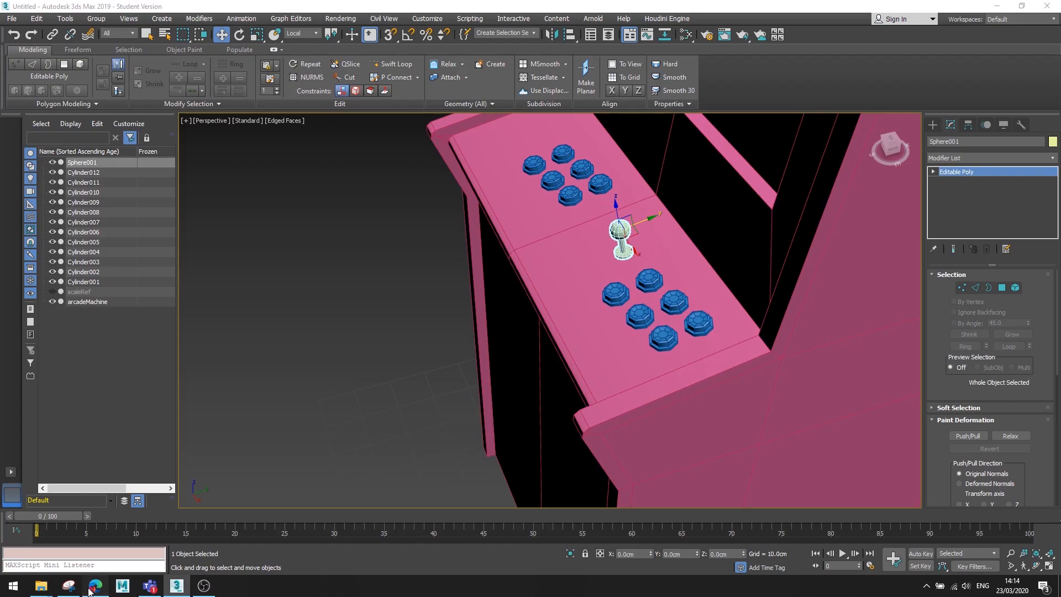
left_click(91, 588)
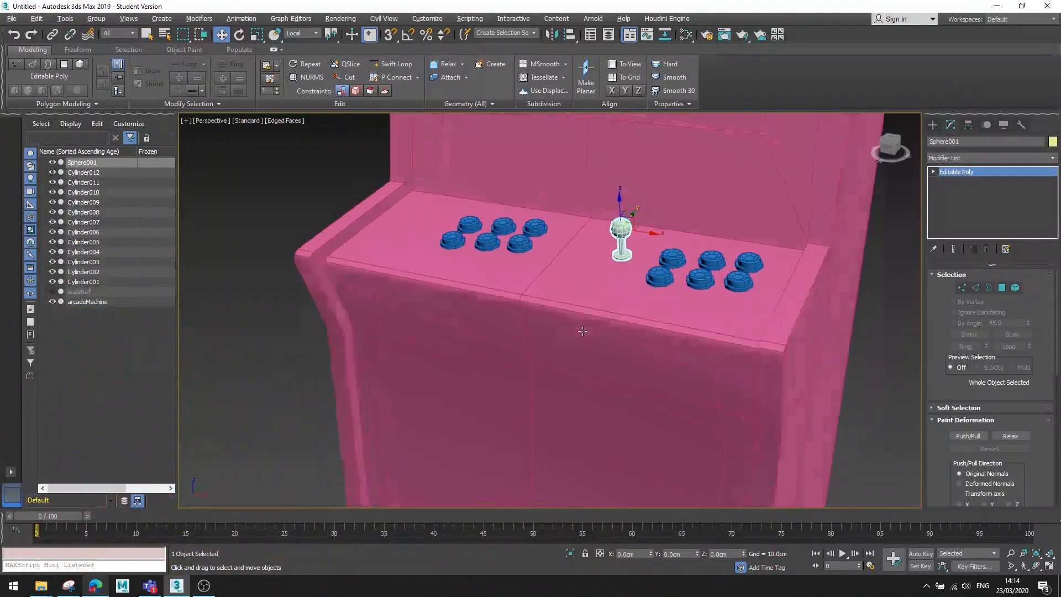
At vertex level, select all the vertices of the joystick's ball.
scroll(637, 238, "up", 5)
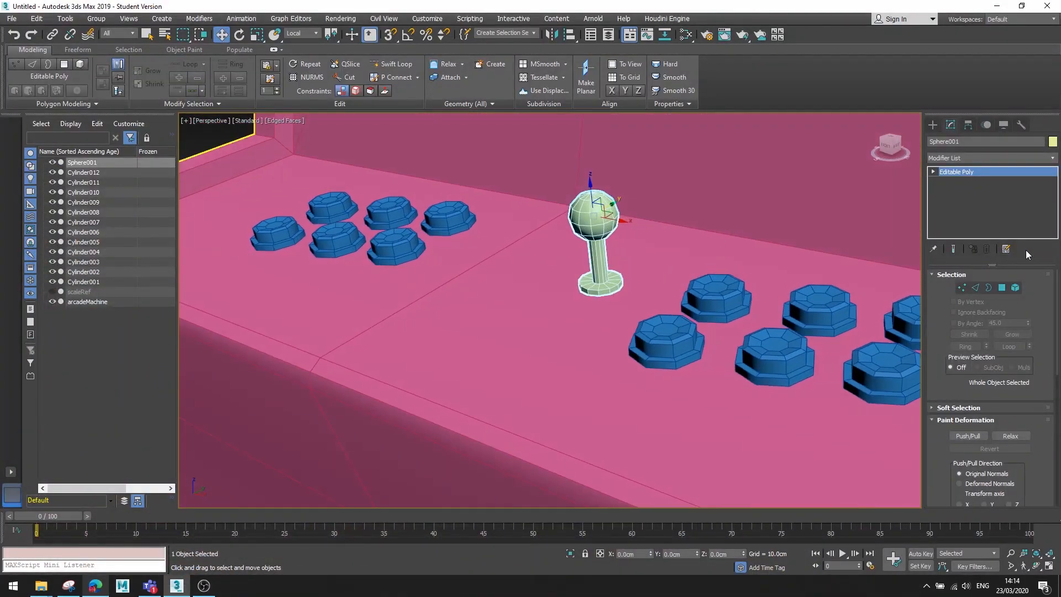
left_click(962, 290)
middle_click_drag(635, 227, 630, 197, "alt")
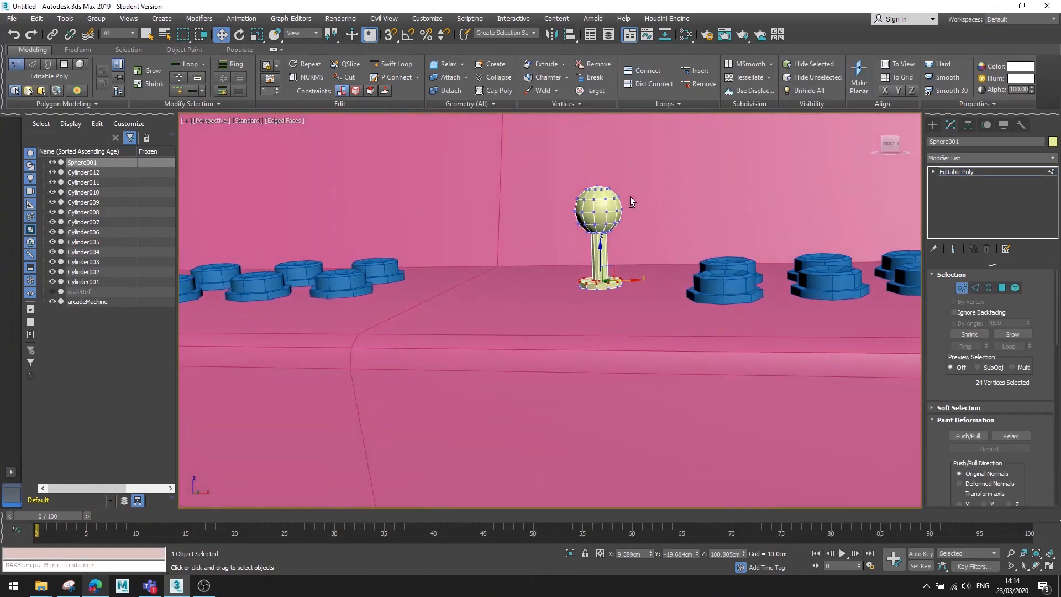
left_click_drag(632, 230, 634, 237)
middle_click_drag(635, 247, 622, 260, "alt")
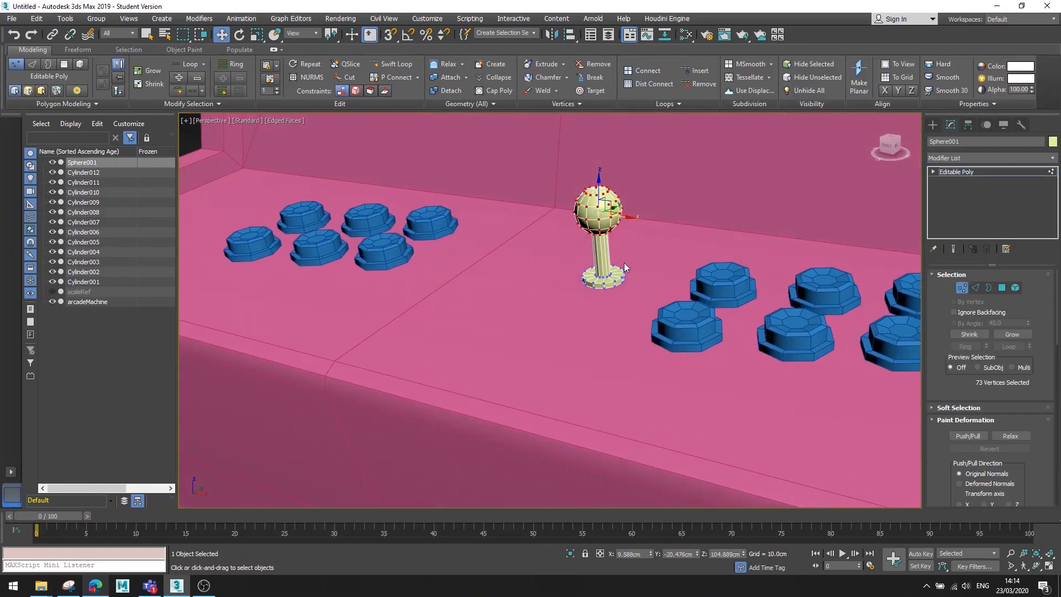
Try to scale up the ball's vertices with the Local reference coordinate system, and undo the enlargement.
key("r")
middle_click_drag(464, 199, 519, 210, "alt")
left_click(313, 36)
left_click(303, 75)
left_click_drag(607, 208, 610, 202)
key("w")
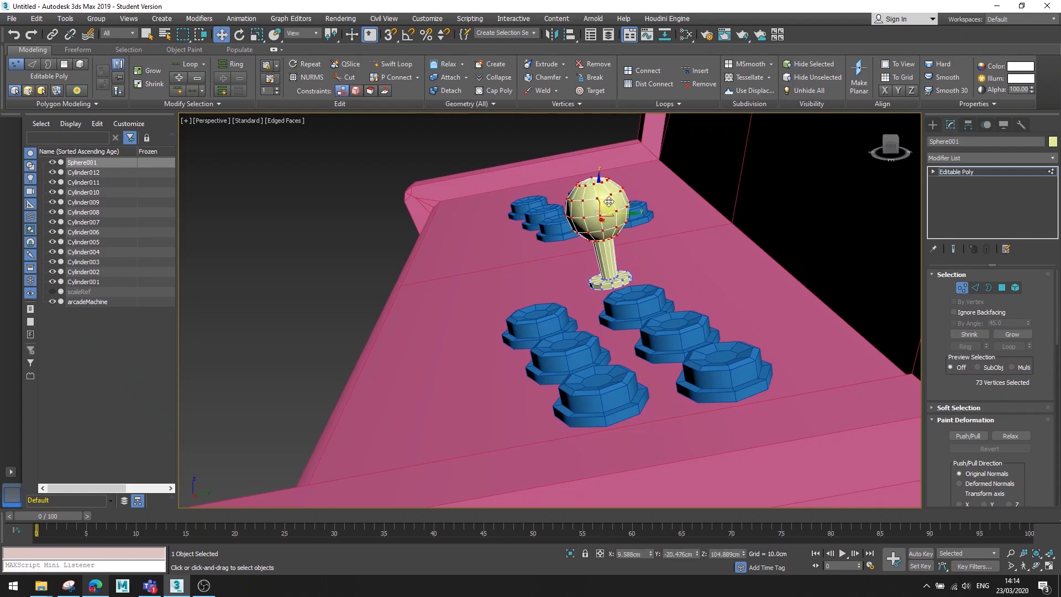
key("ctrl+z")
Enlarge the ball's vertices slightly and raise the ball along the joystick's axis using the Parent reference coordinate system.
key("r")
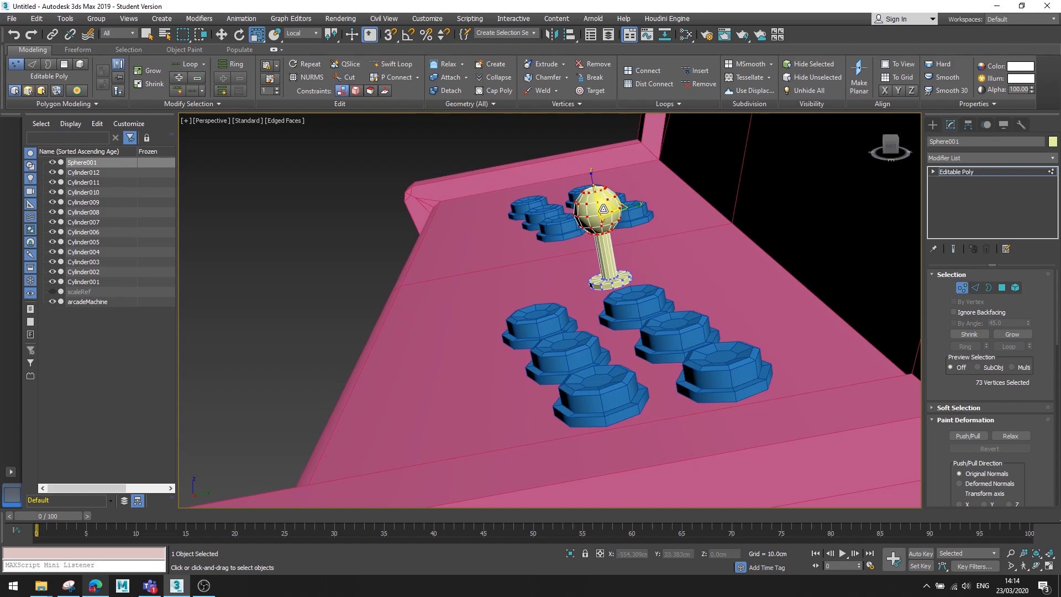
left_click_drag(603, 208, 604, 202)
key("w")
left_click(302, 34)
left_click(291, 81)
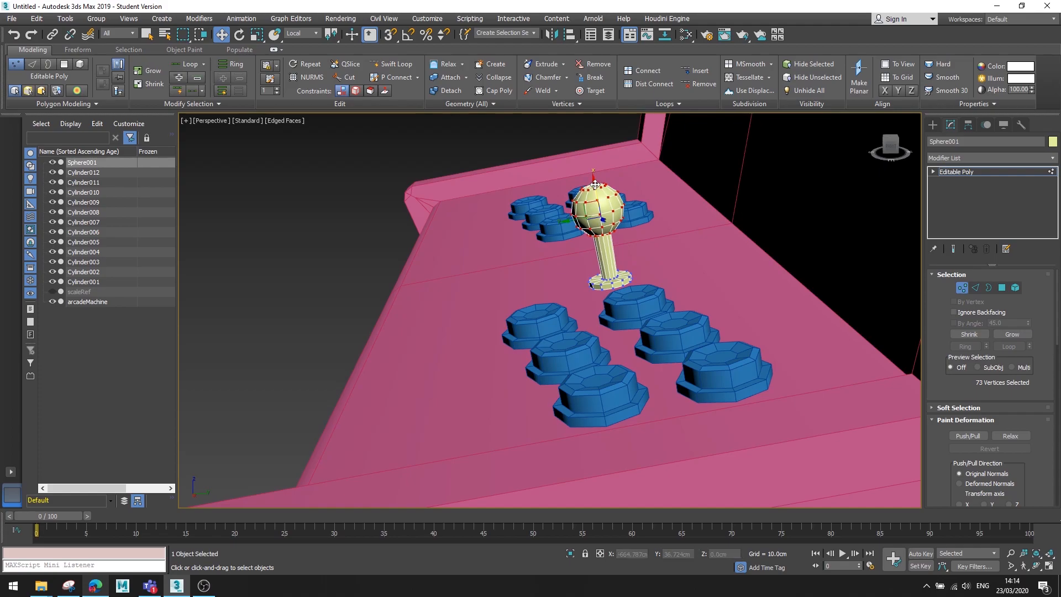
left_click(312, 34)
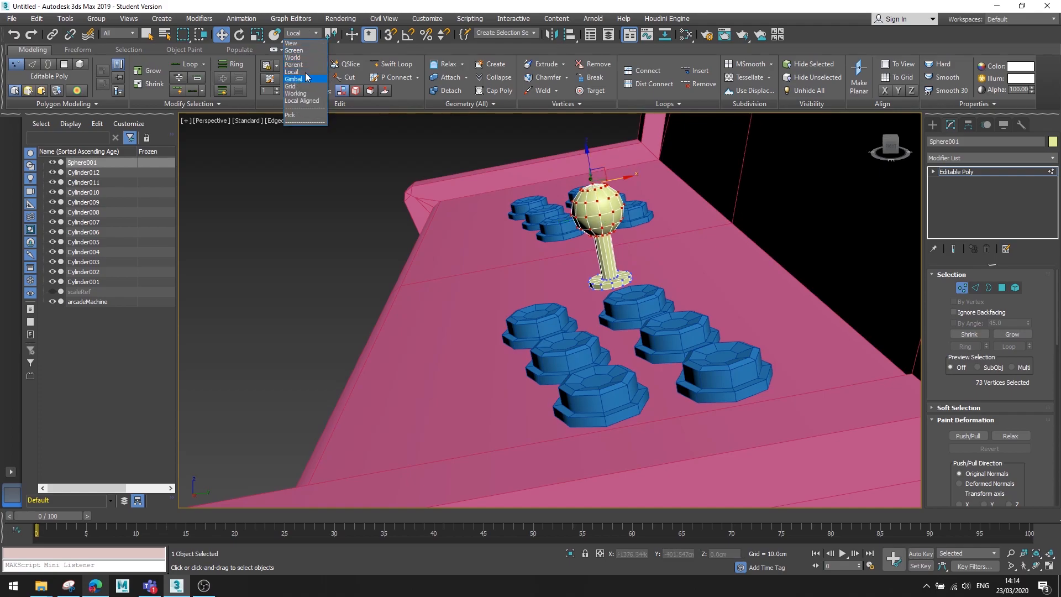
left_click(298, 70)
middle_click_drag(593, 180, 762, 266, "alt")
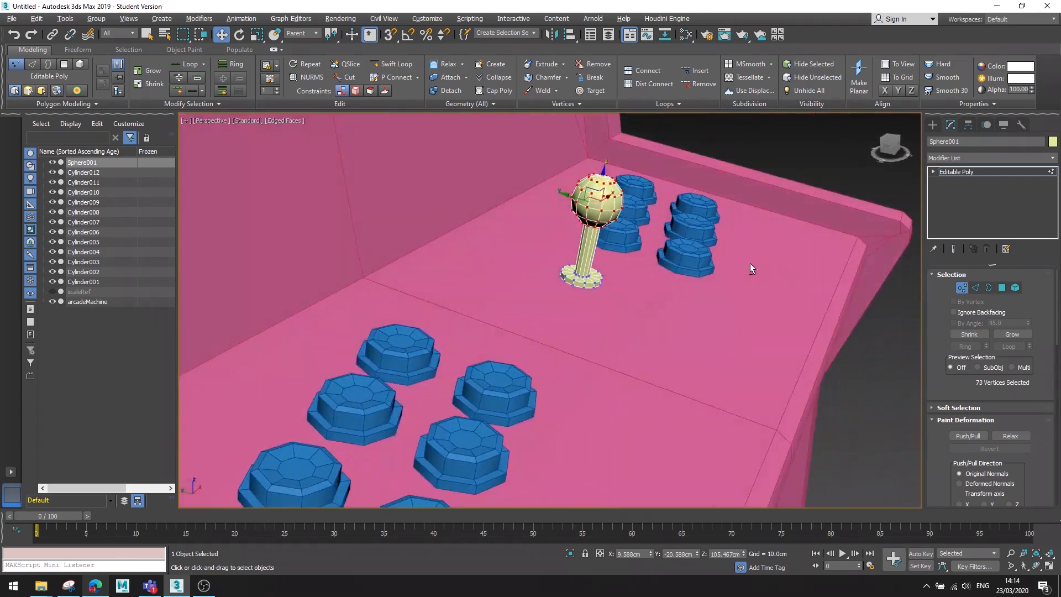
Select the vertices of the joystick's base disc, scale them up to widen the base, and leave vertex level.
left_click_drag(623, 302, 622, 302)
scroll(622, 301, "up", 3)
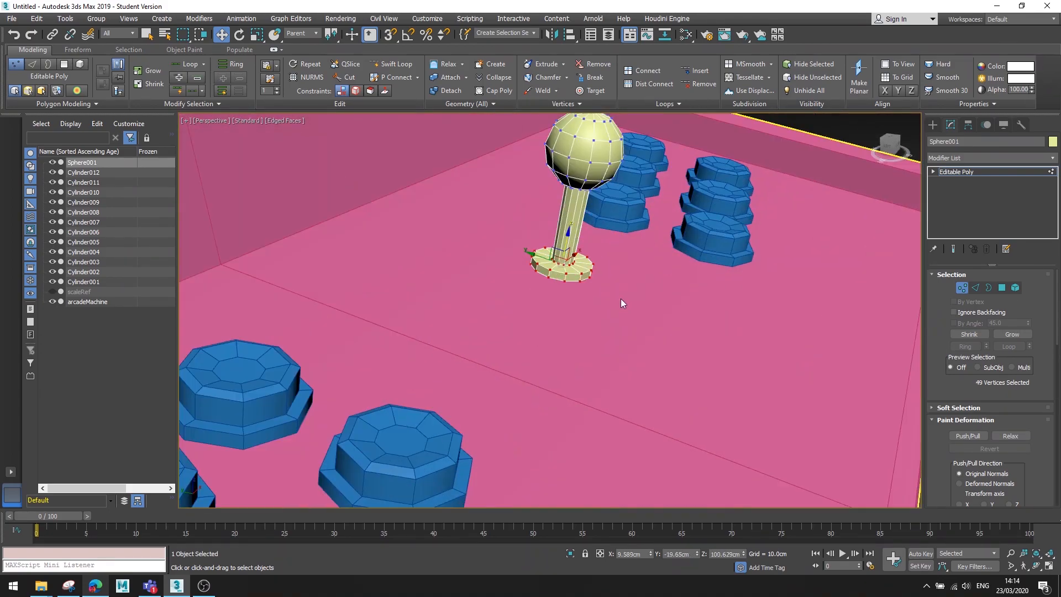
middle_click_drag(621, 300, 585, 294, "alt")
key("r")
left_click_drag(566, 259, 582, 250)
scroll(641, 326, "down", 5)
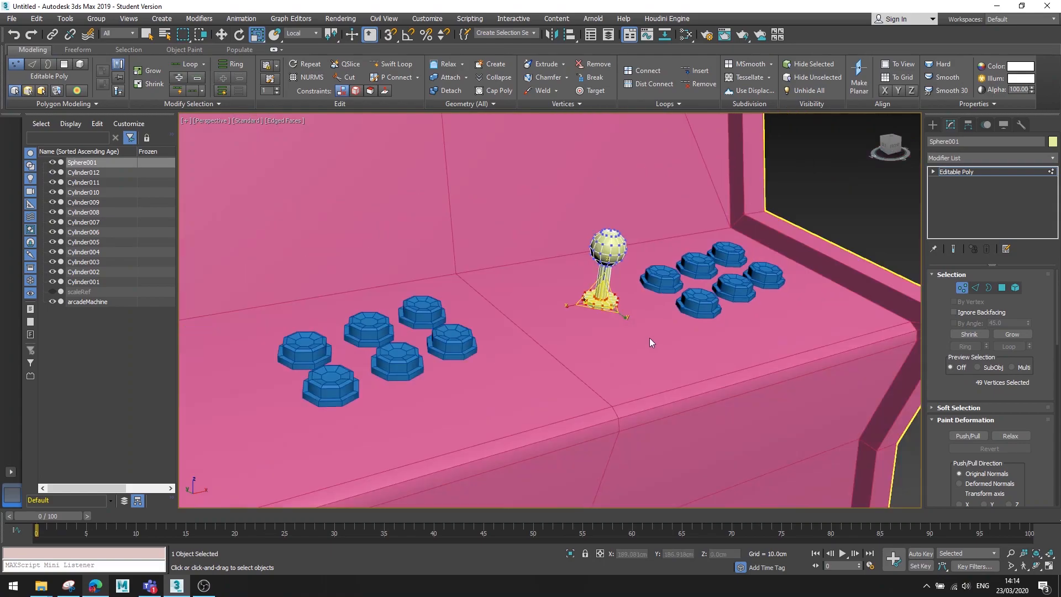
left_click(870, 172)
mouse_move(726, 276)
middle_mouse_down("alt")
mouse_move(695, 297)
mouse_move(663, 295)
mouse_move(724, 278)
mouse_move(713, 281)
middle_mouse_up("alt")
right_click(602, 299)
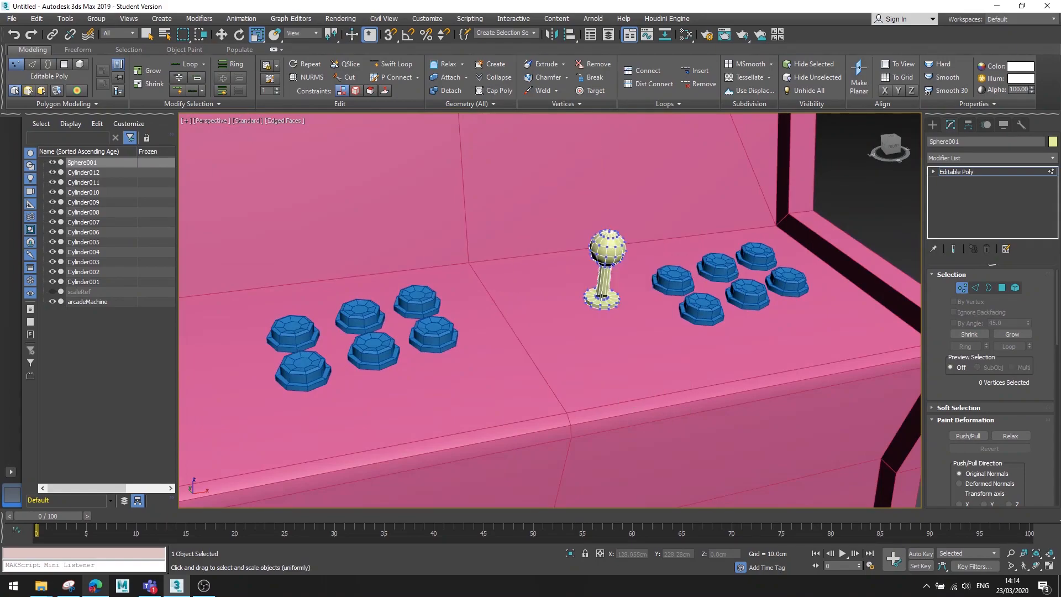
left_click(956, 172)
Clone the joystick as a Copy named Sphere002 and move it across the panel to the outer side of the other button group.
scroll(649, 320, "down", 5)
middle_click_drag(648, 320, 626, 321, "alt")
left_click_drag(628, 321, 629, 321, "shift")
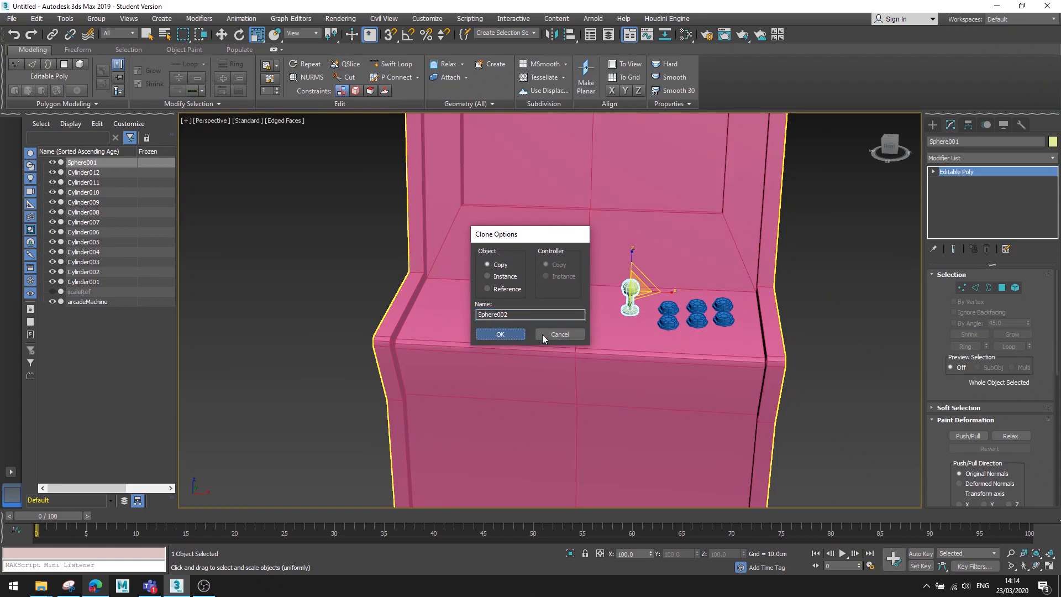
left_click(499, 334)
key("w")
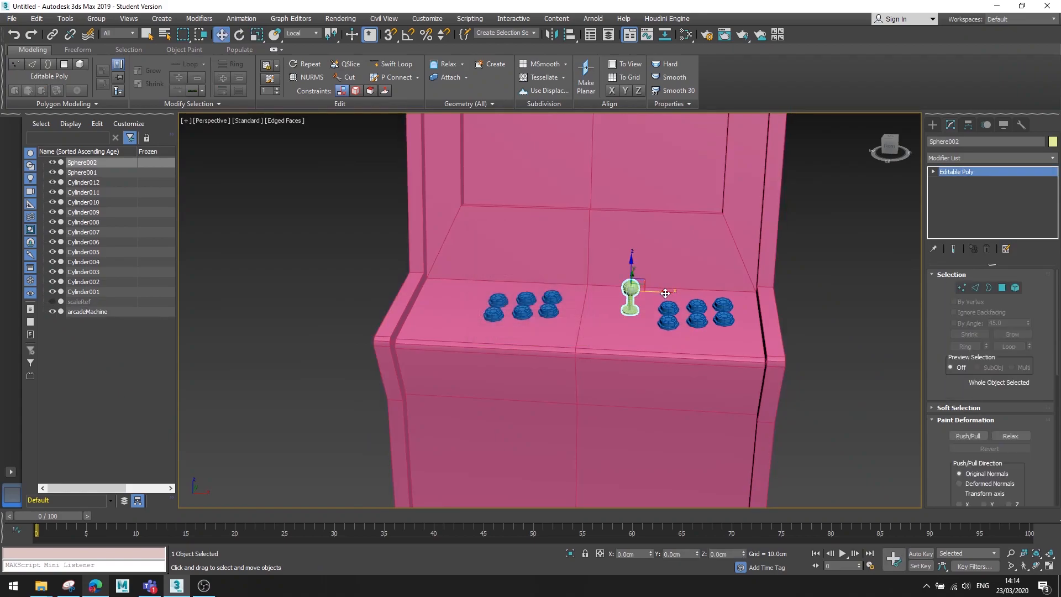
left_click_drag(667, 295, 490, 297)
middle_click_drag(504, 302, 571, 294, "alt")
left_click(704, 323)
scroll(704, 323, "down", 5)
middle_click_drag(704, 323, 568, 276, "alt")
scroll(568, 276, "down", 3)
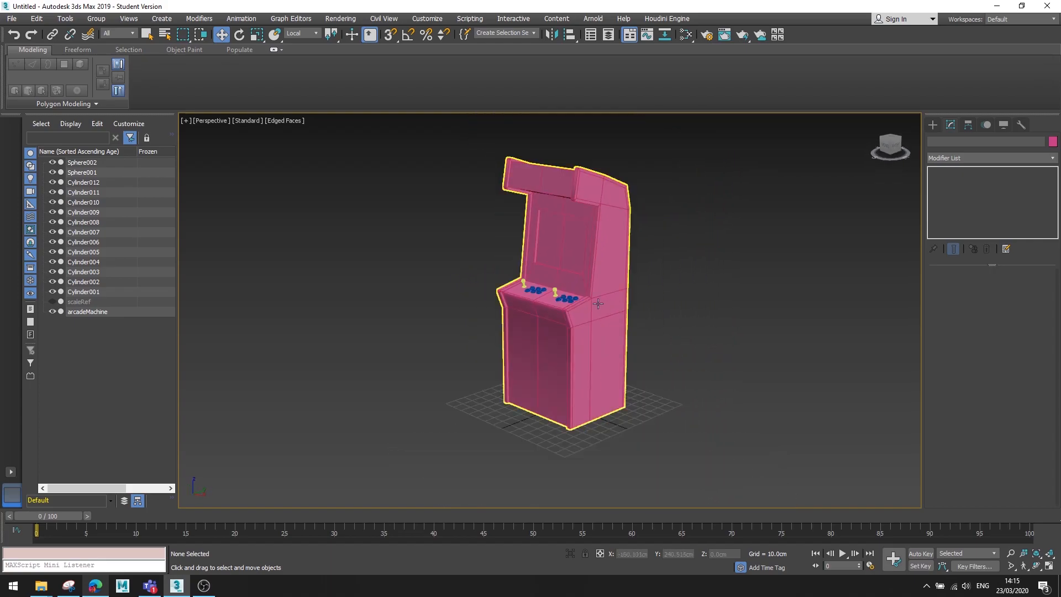
Batch-rename the twelve button cylinders Cylinder001 to Cylinder012, removing the first 8 characters and adding the prefix Buttons.
left_click(85, 293)
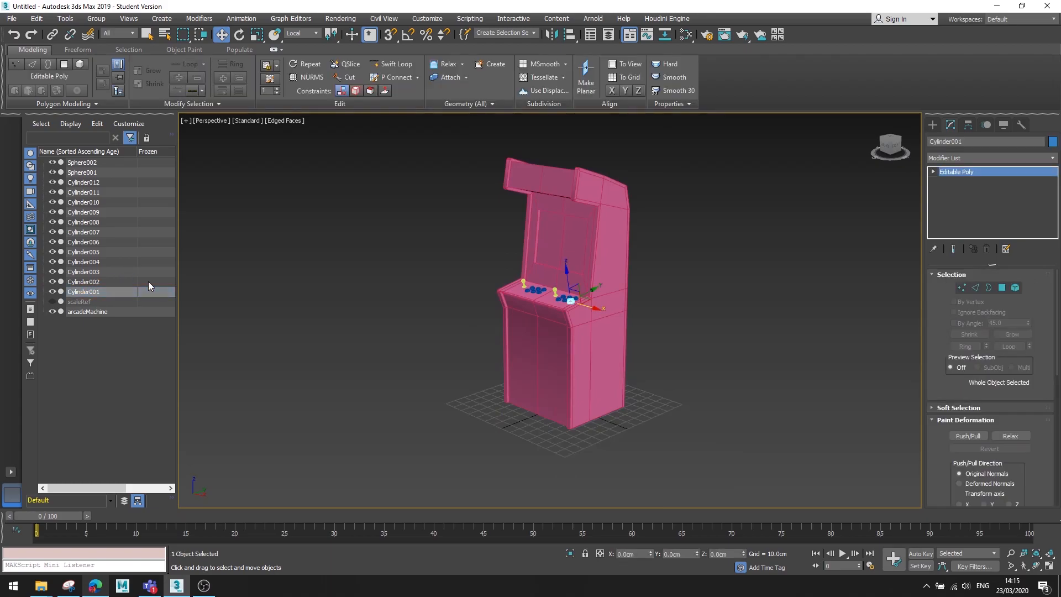
left_click(87, 301)
left_click(83, 291)
left_click(92, 183, "shift")
left_click(65, 18)
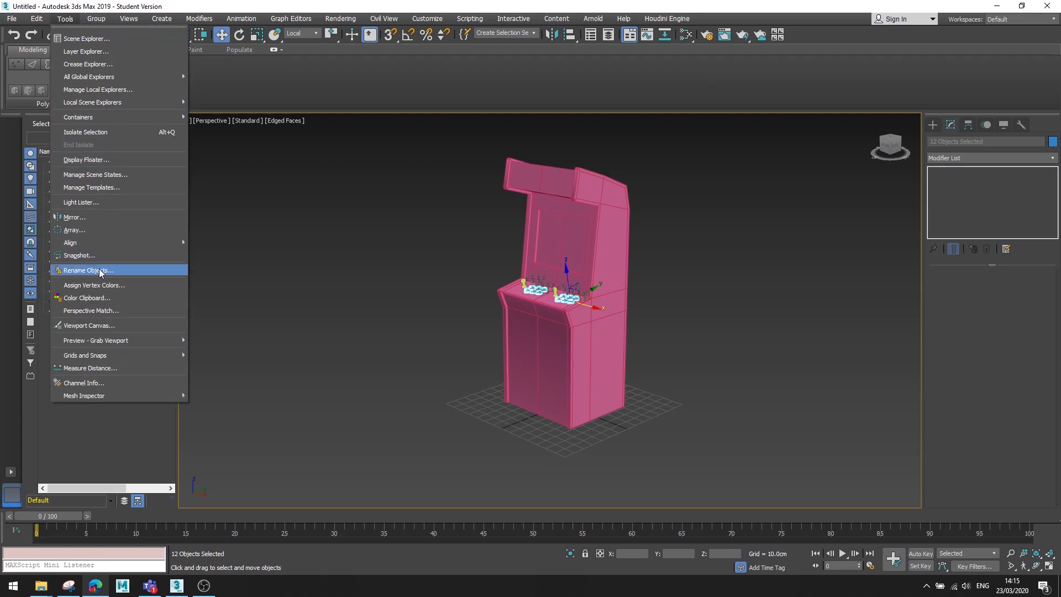
left_click(99, 268)
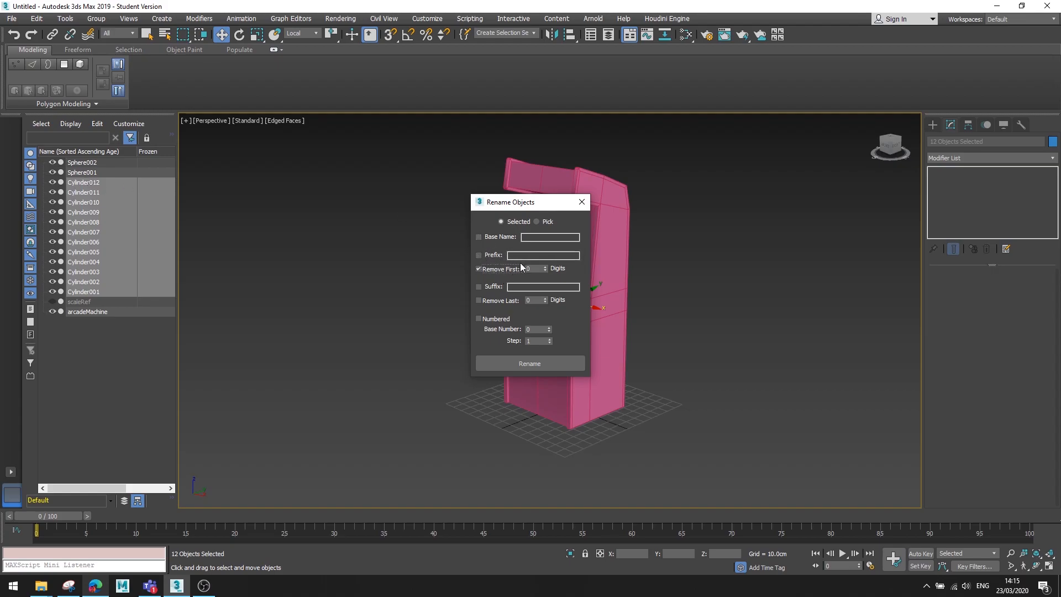
double_click(535, 268)
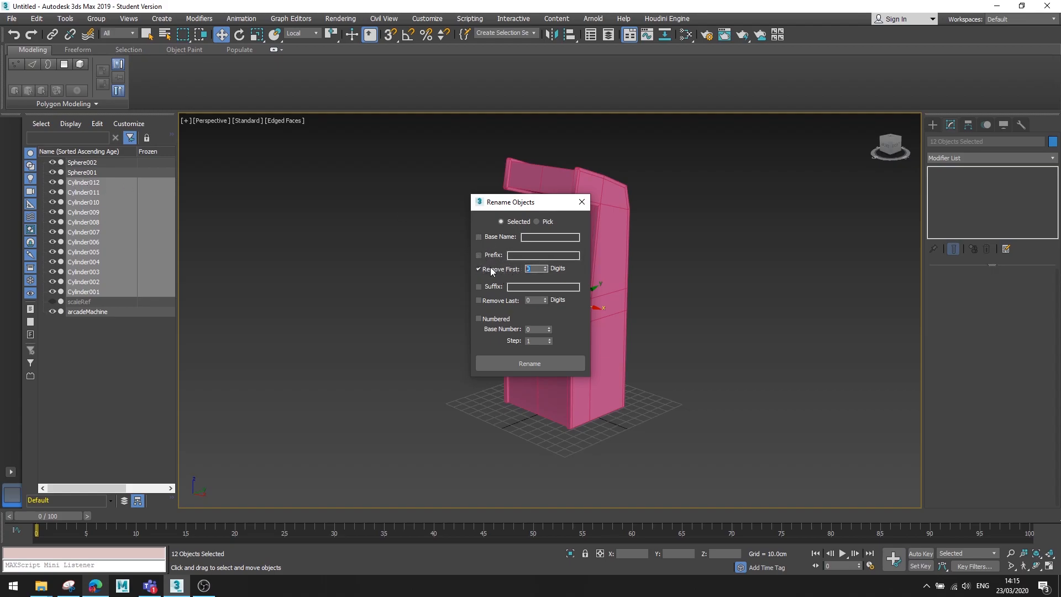
left_click(515, 363)
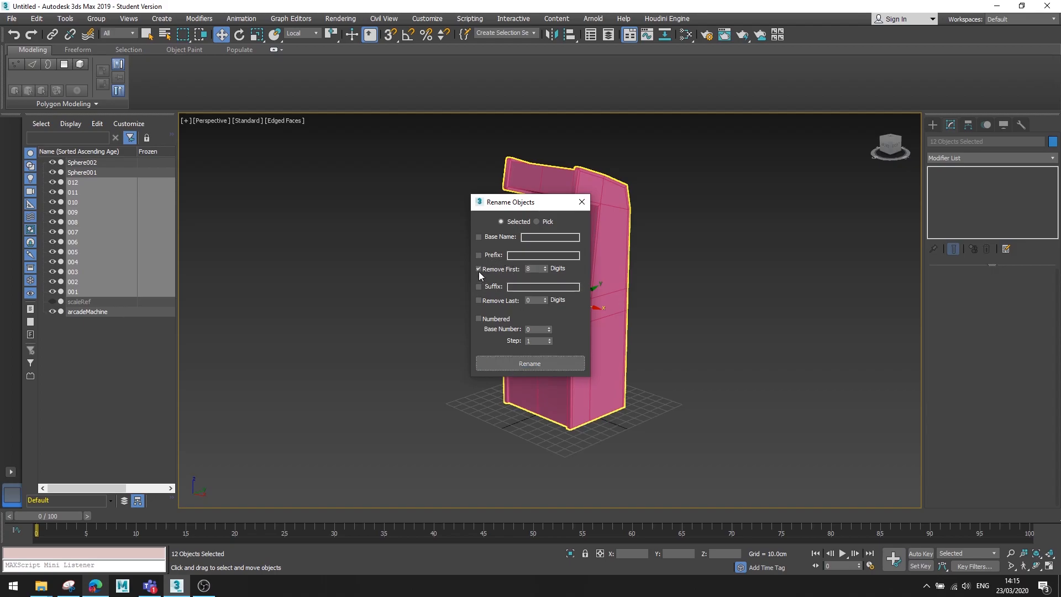
left_click(510, 255)
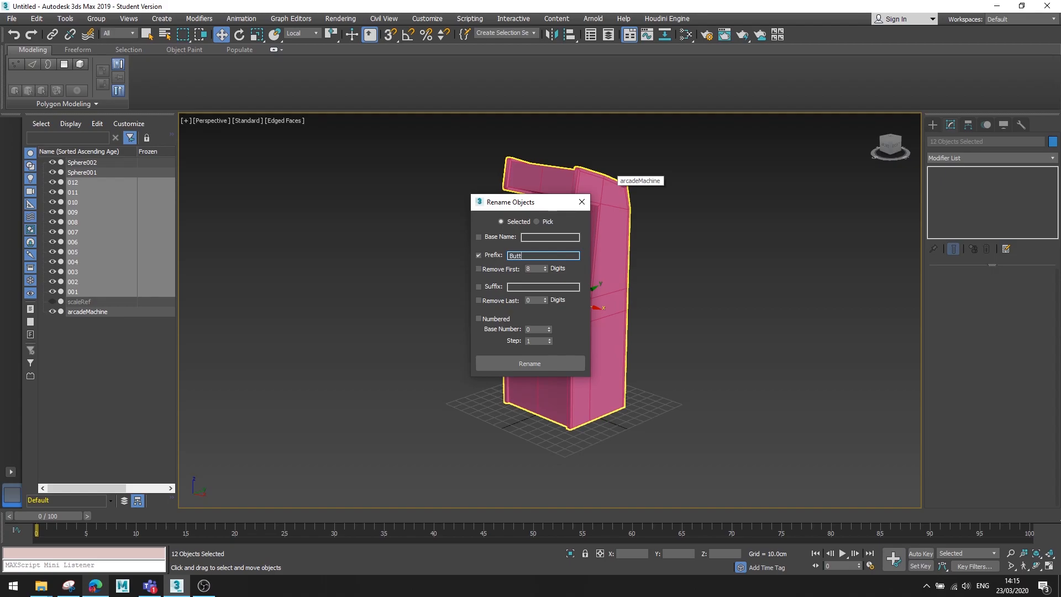
left_click(502, 366)
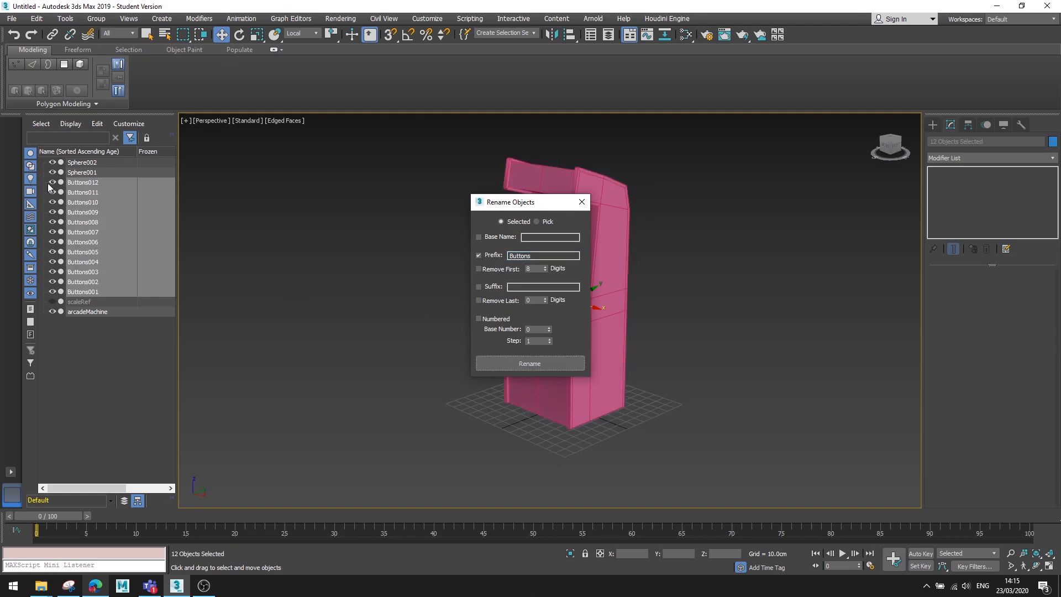
Rename Sphere001 to JoyStick1 by removing the first 8 characters and adding the prefix JoyStick.
left_click(81, 172)
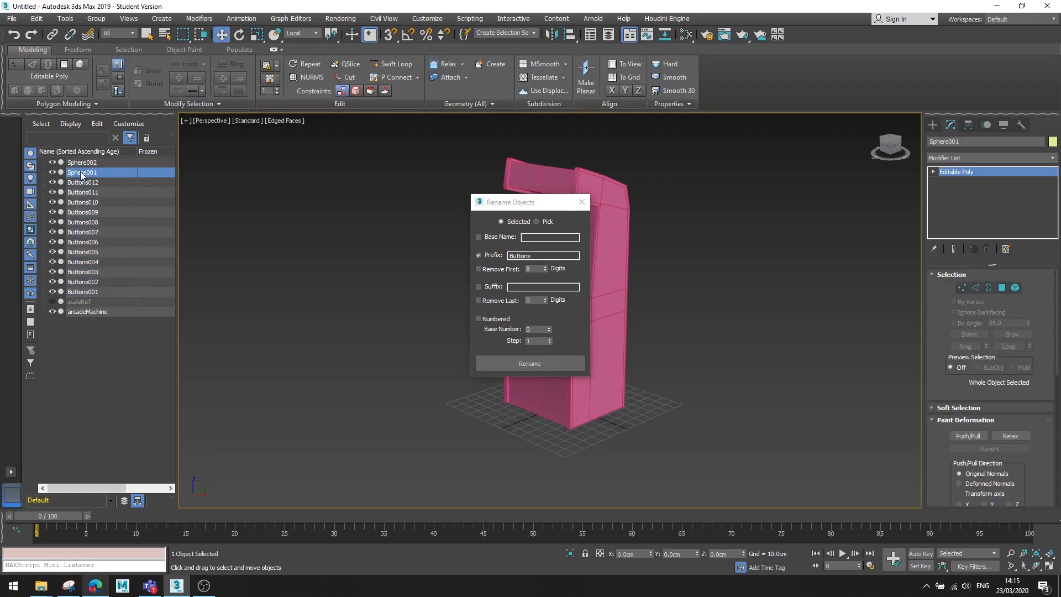
left_click(479, 256)
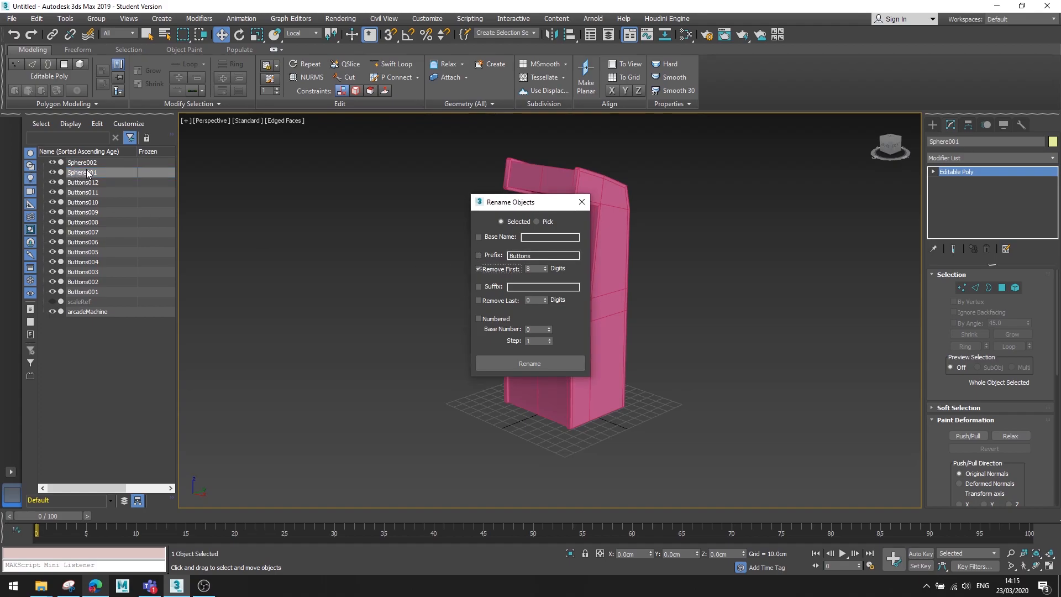
left_click(544, 271)
left_click_drag(534, 269, 492, 269)
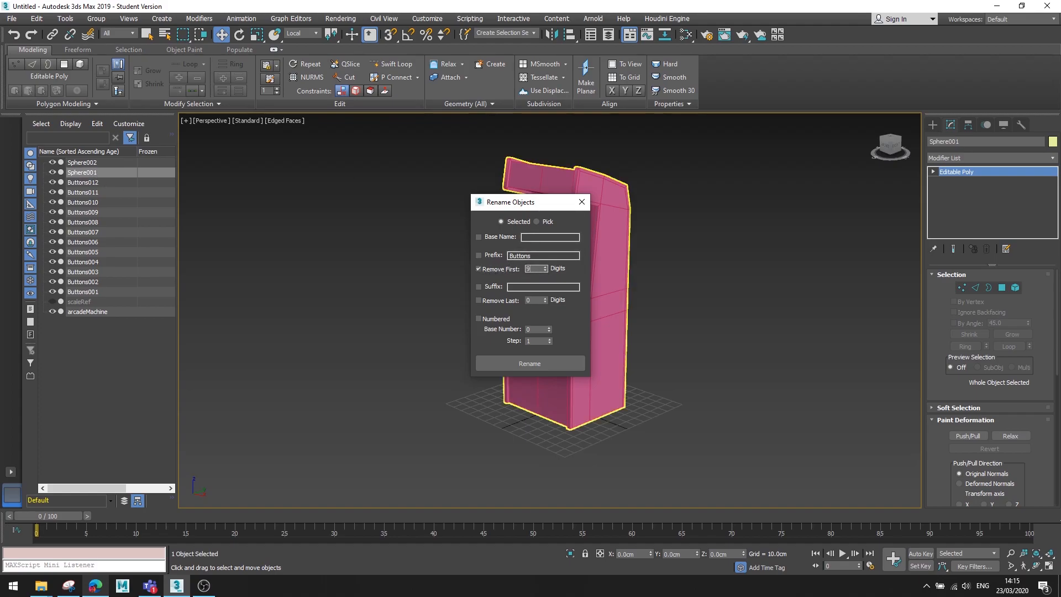
left_click(545, 361)
left_click(619, 332)
left_click(542, 252)
left_click(544, 271)
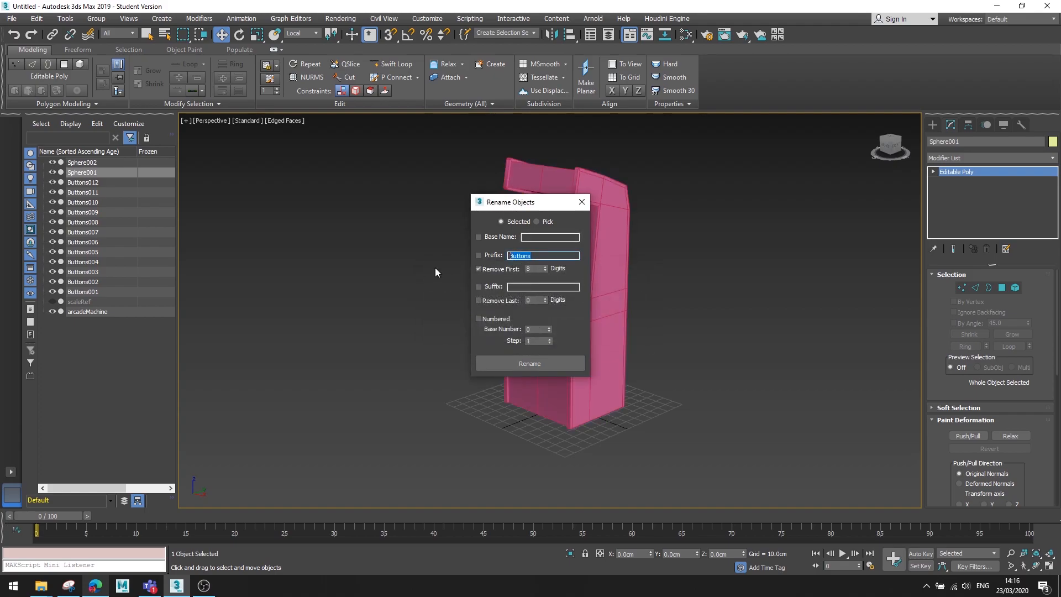
left_click(531, 363)
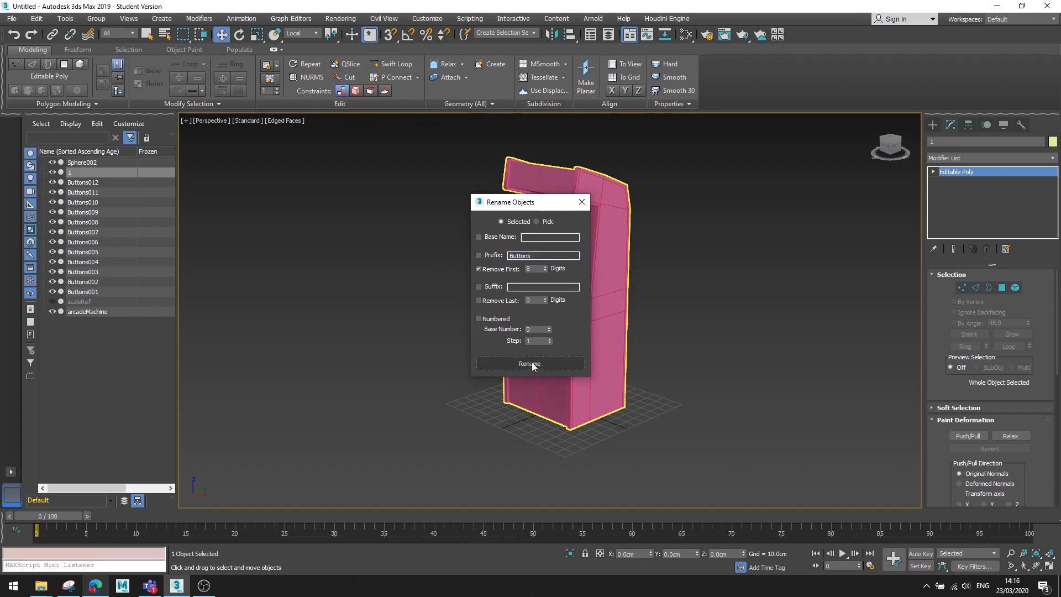
type("JoyStick")
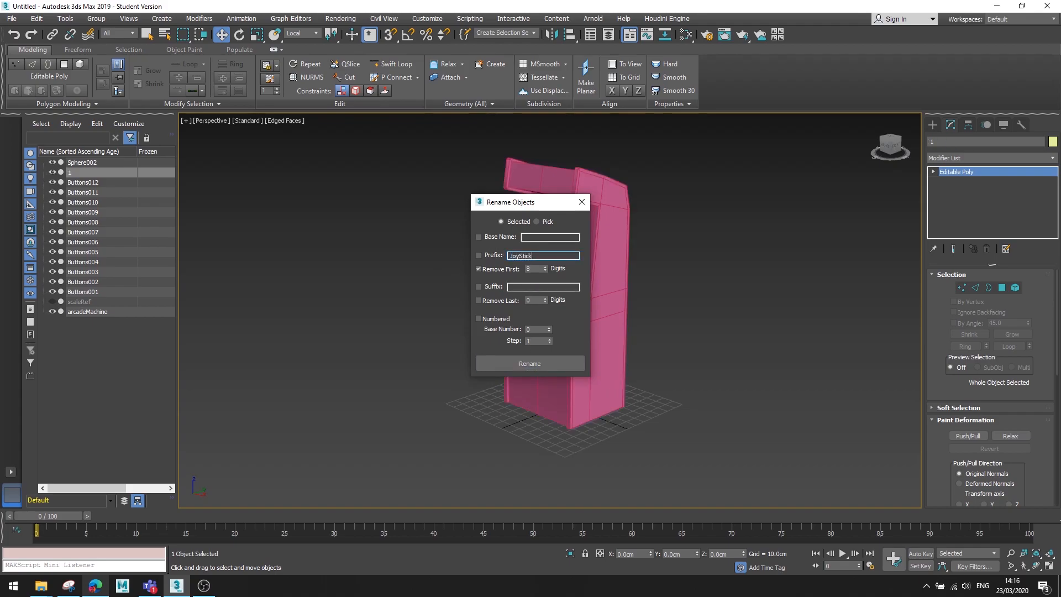
left_click(480, 269)
Rename Sphere002 to JoyStick2 with the same 8-character removal and JoyStick prefix, close Rename Objects and clear the selection.
left_click(82, 162)
left_click(479, 254)
left_click(478, 269)
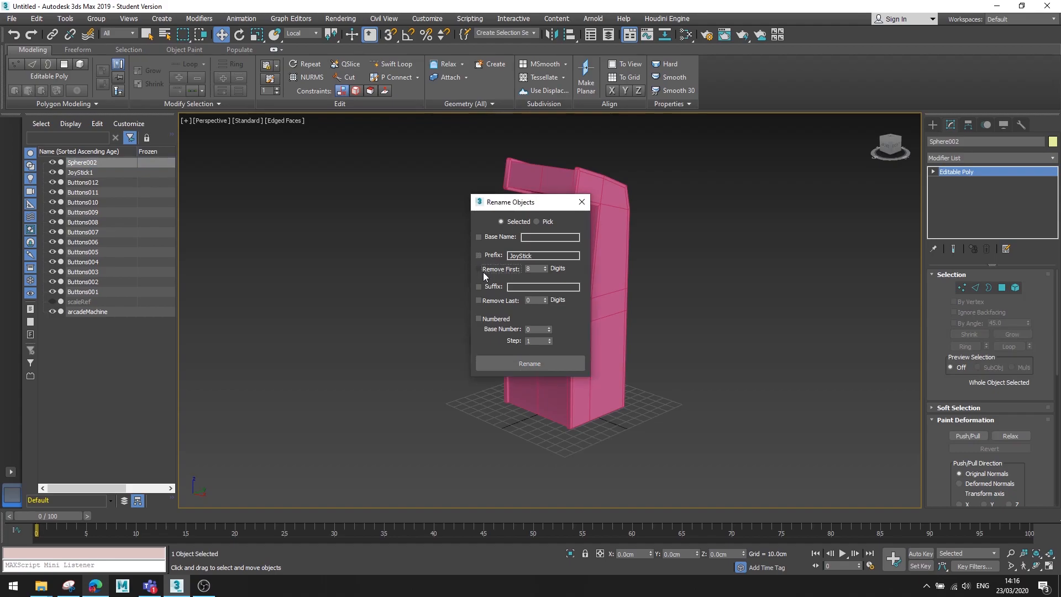
left_click(508, 359)
left_click(478, 255)
left_click(479, 269)
left_click(526, 363)
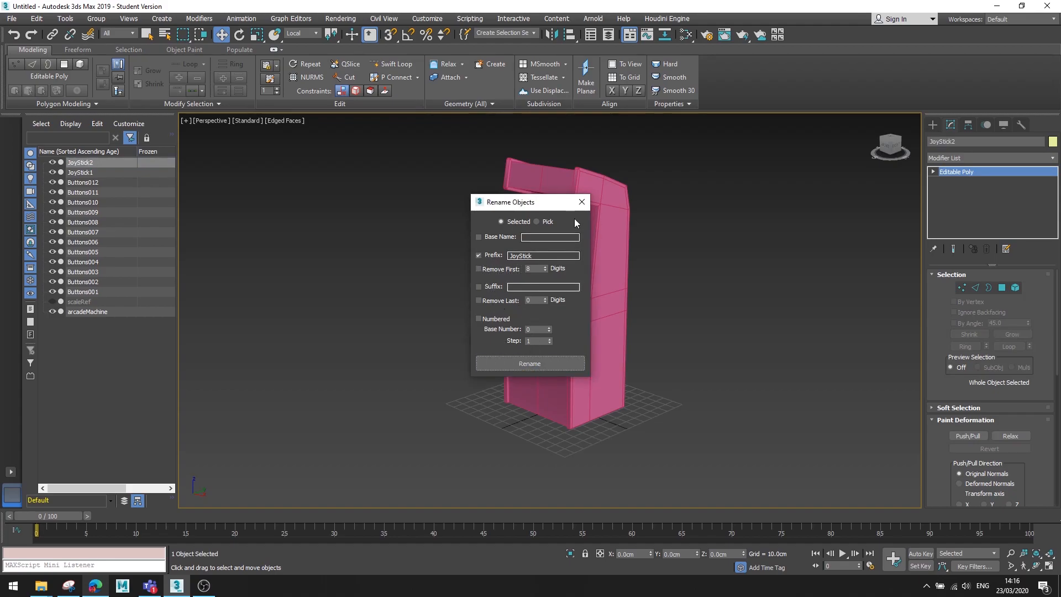
left_click(581, 201)
left_click(387, 307)
Show the scaleRef box to compare its proportions with the arcade machine from several angles, and hide it again.
middle_click_drag(581, 287, 481, 301, "alt")
scroll(565, 294, "up", 4)
scroll(578, 286, "down", 3)
scroll(482, 301, "down", 4)
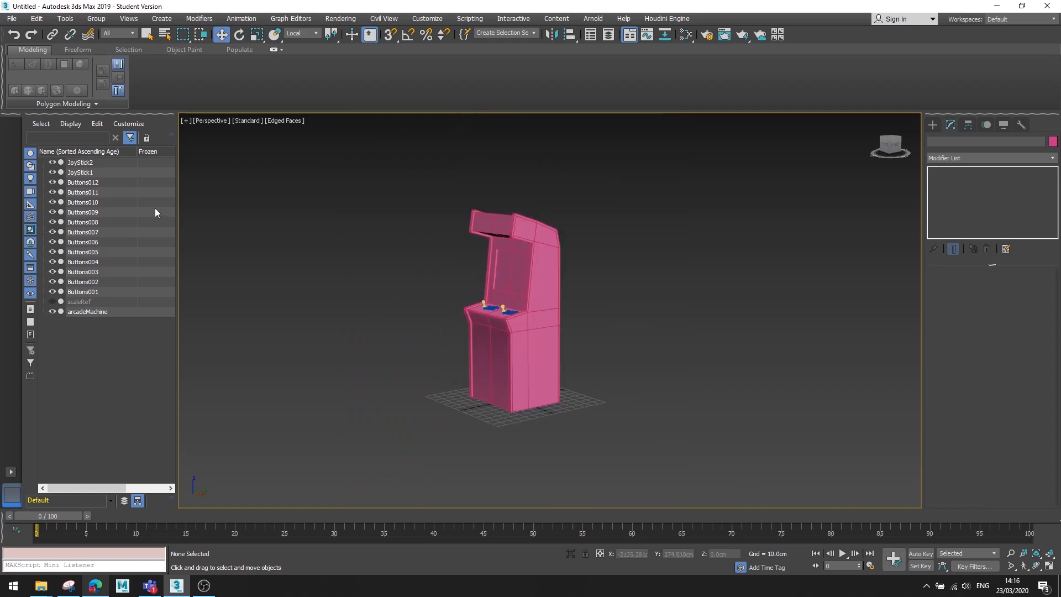
left_click(53, 301)
scroll(452, 288, "up", 5)
middle_click_drag(451, 288, 530, 293, "alt")
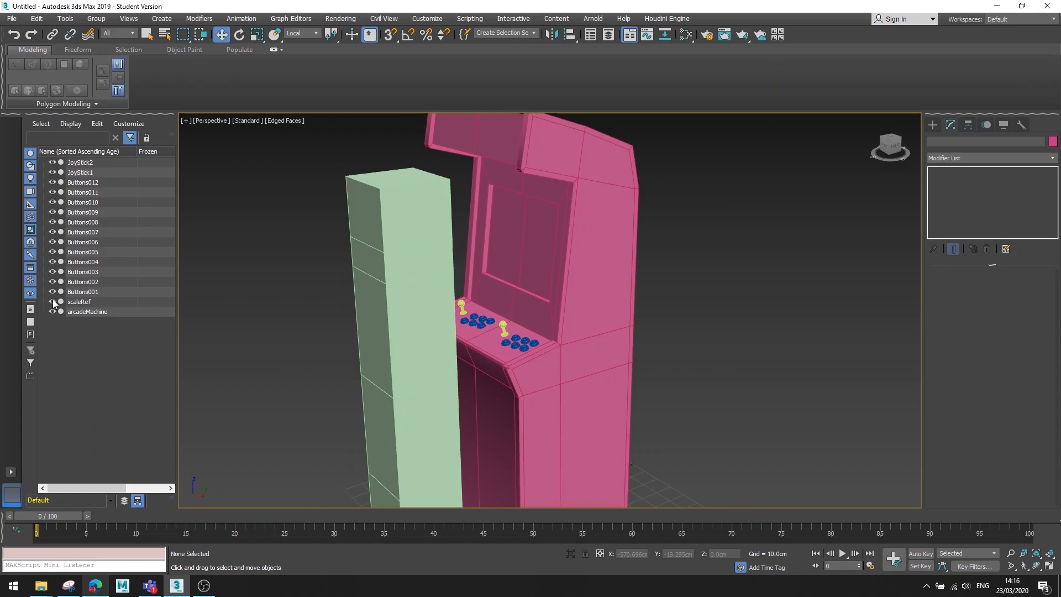
scroll(438, 270, "down", 4)
middle_click_drag(462, 287, 494, 263, "alt")
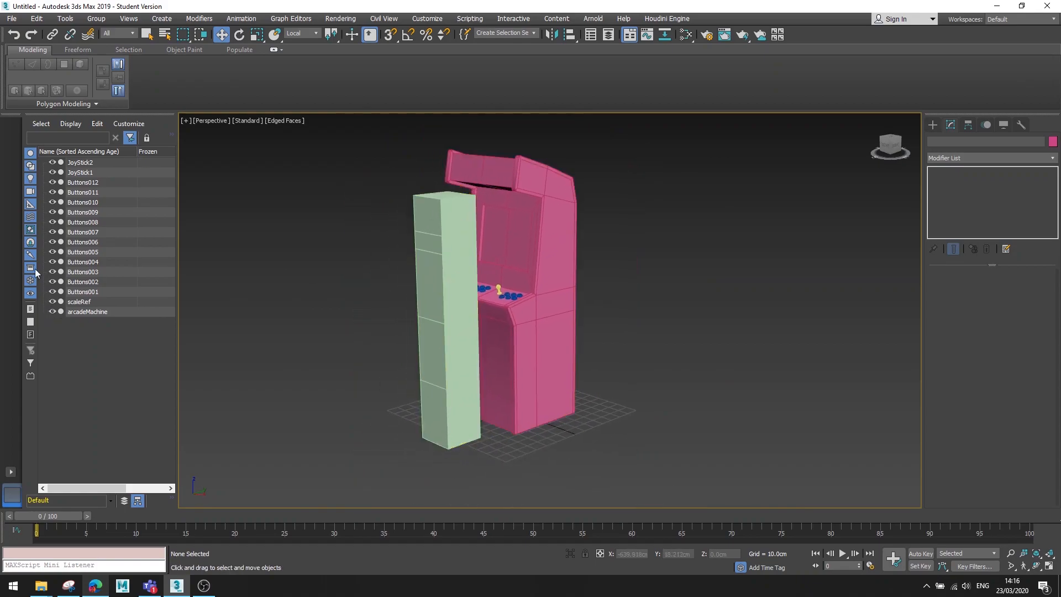
left_click(52, 301)
middle_click_drag(446, 326, 592, 315, "alt")
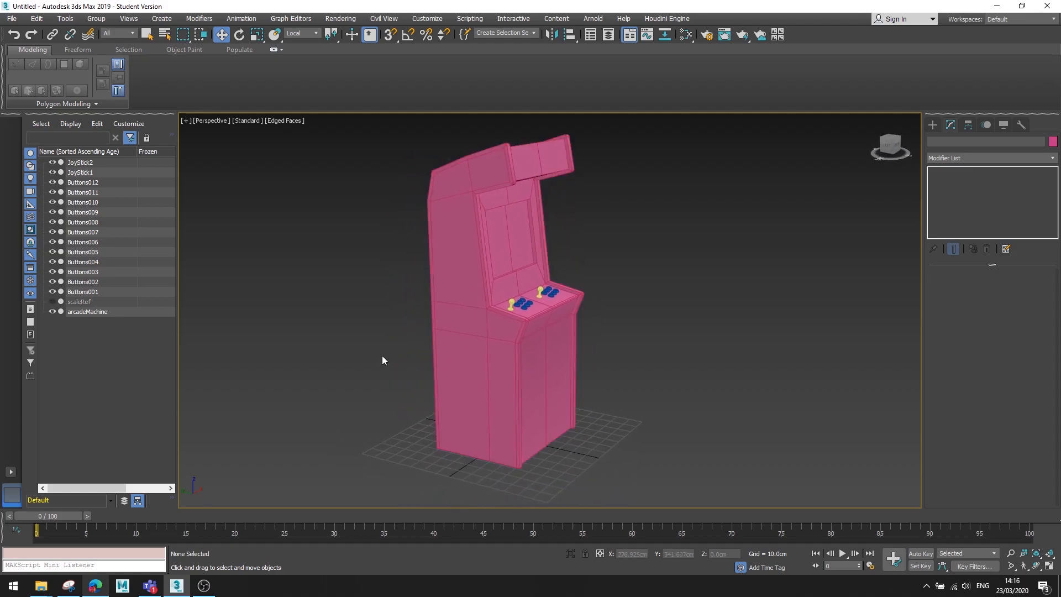